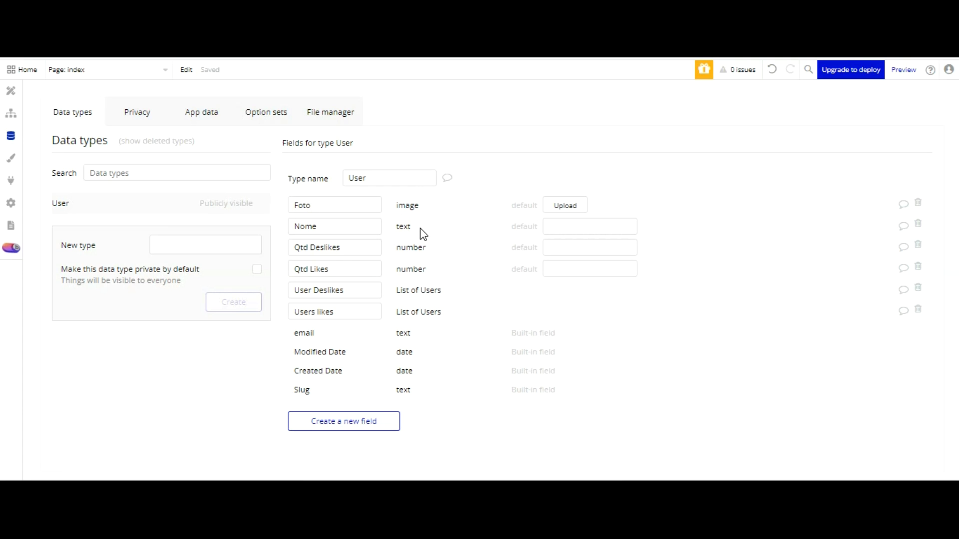
left_click(364, 419)
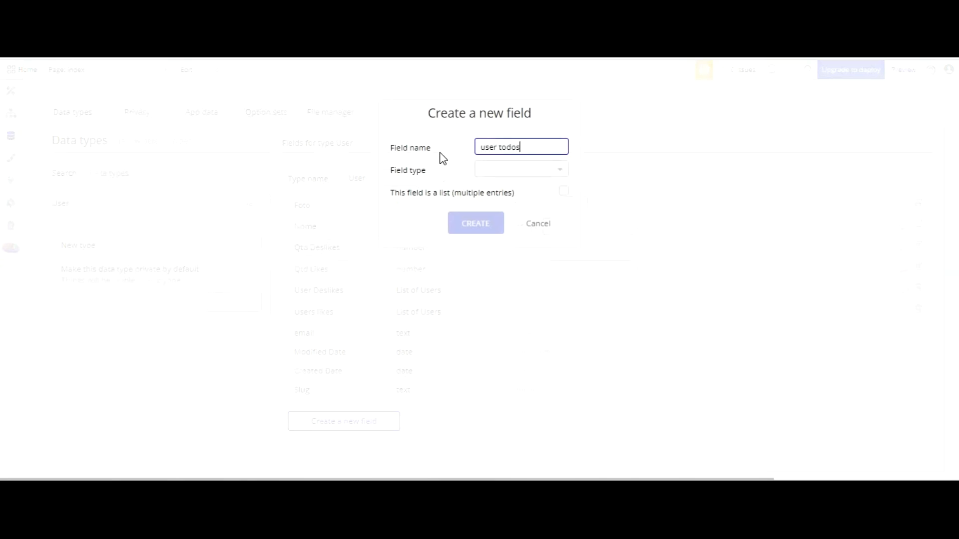
key("Tab")
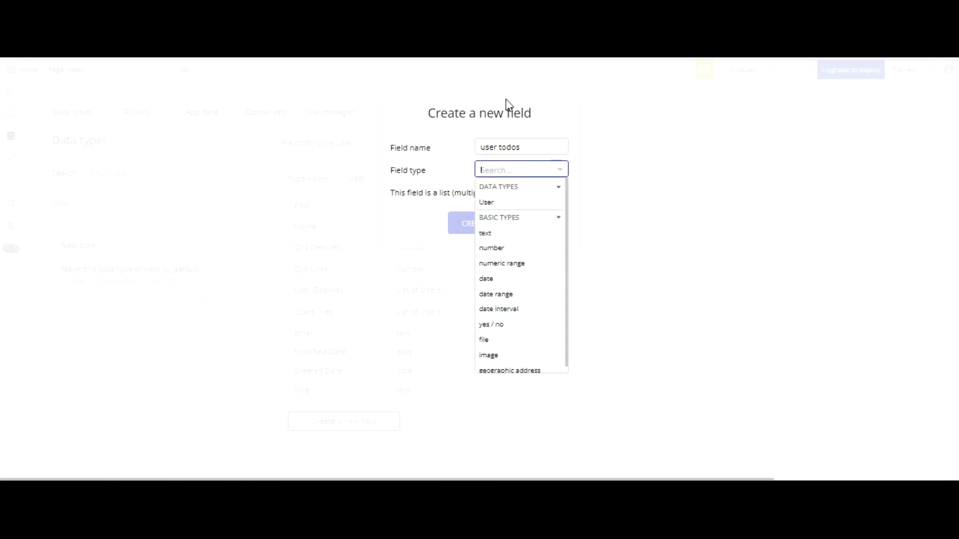
key("Return")
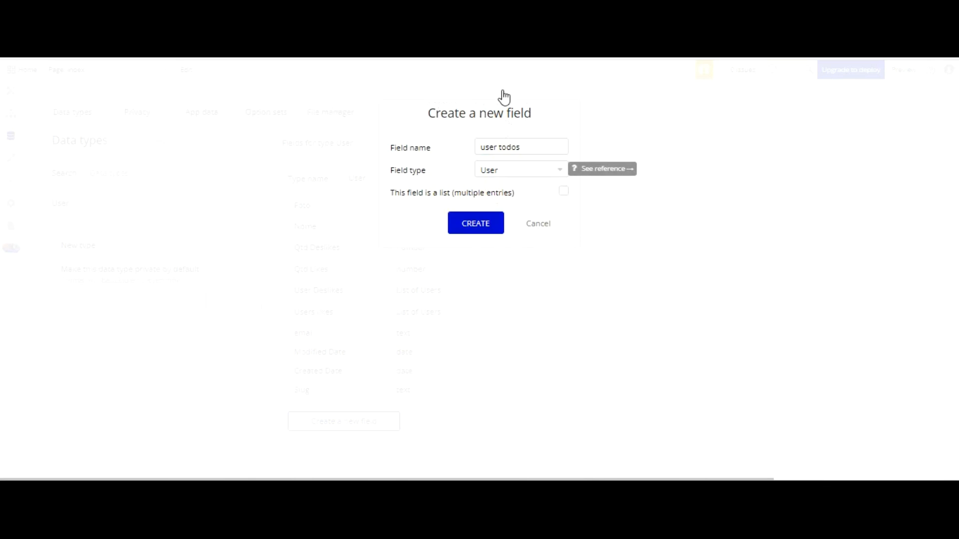
key("Tab")
key("space")
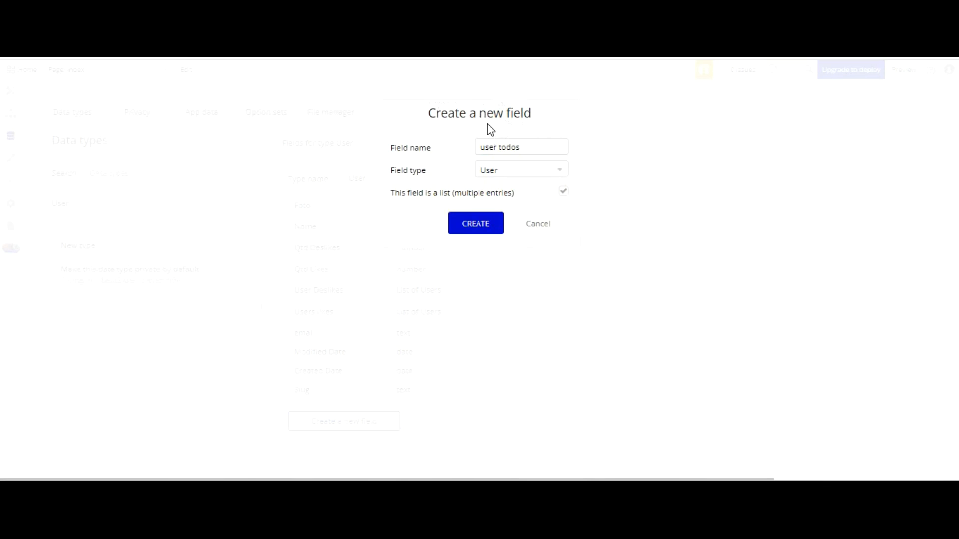
left_click(540, 224)
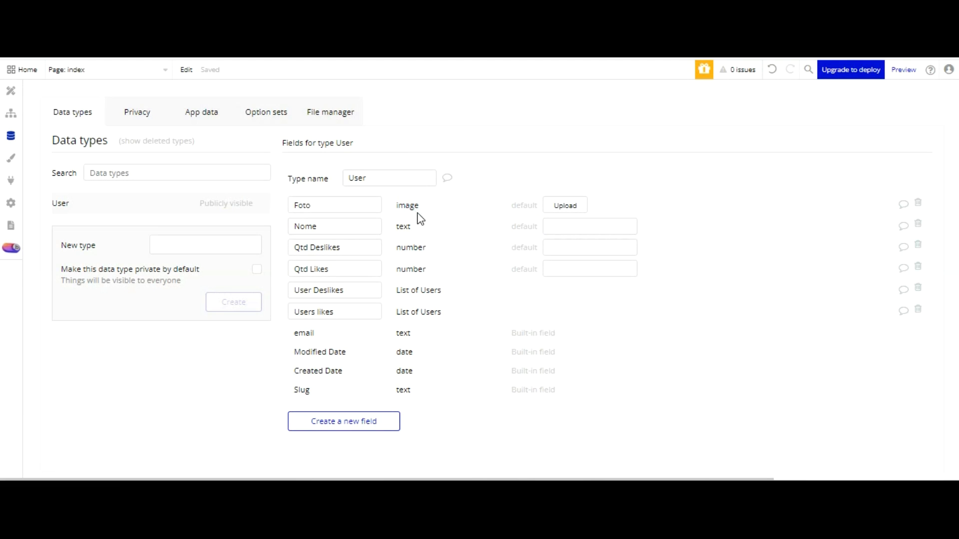
Look through the editor's sections and examine the All Users entries in the app data.
left_click(11, 113)
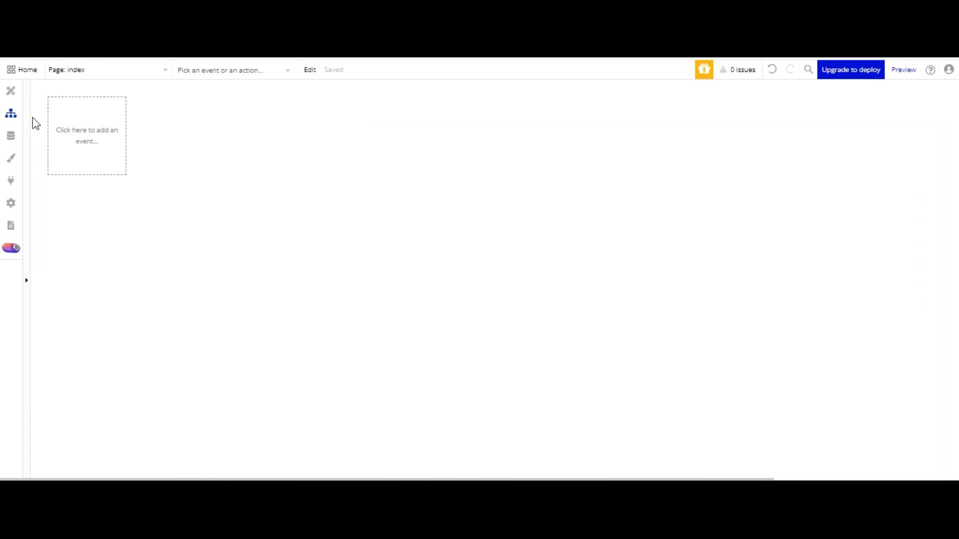
left_click(10, 180)
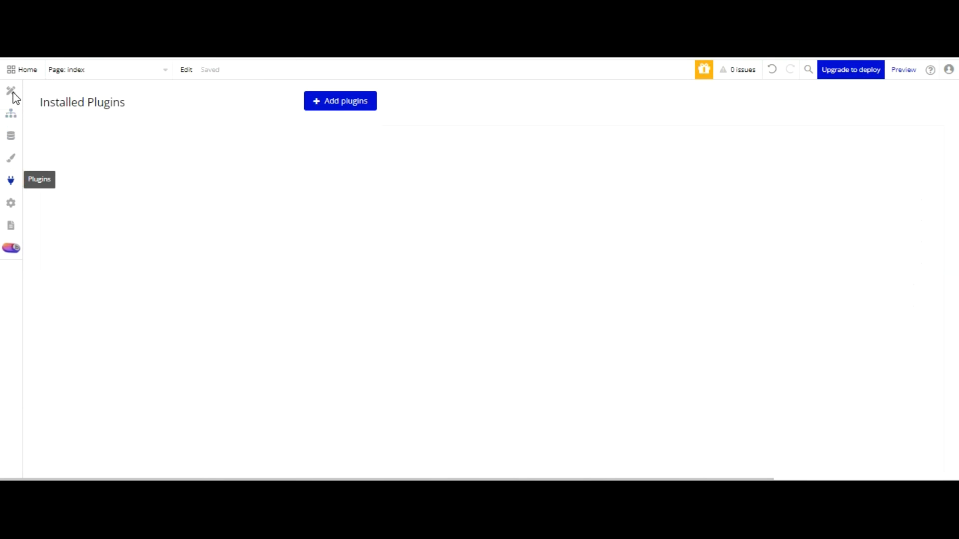
left_click(10, 90)
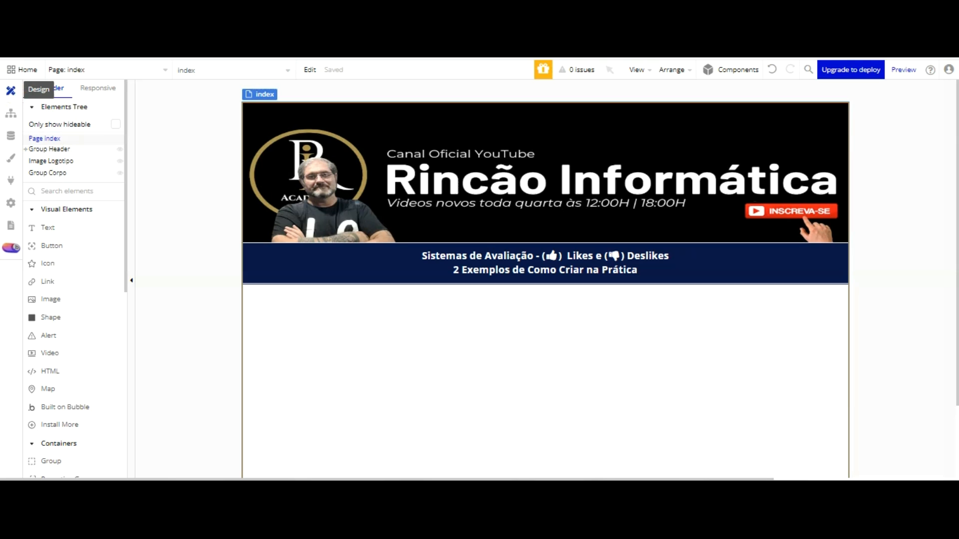
left_click(11, 135)
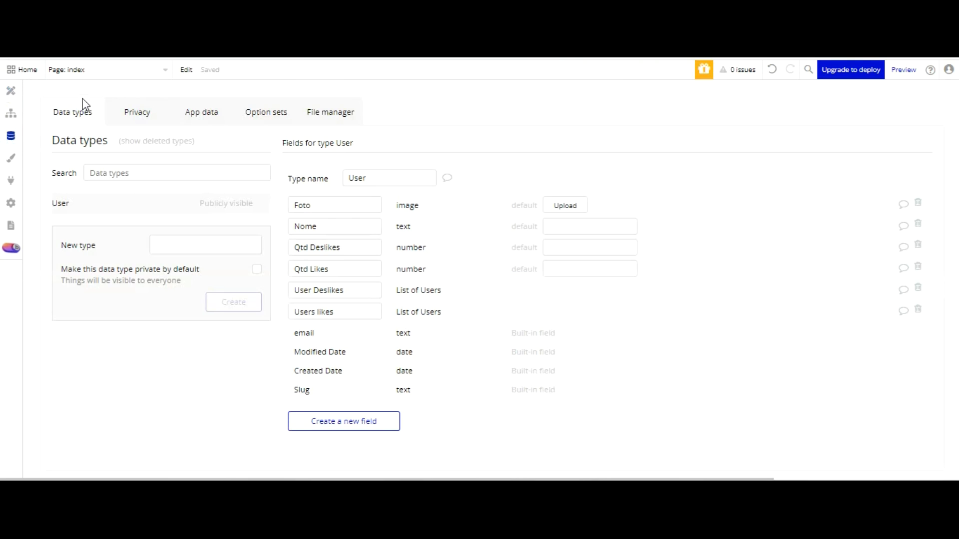
left_click(213, 118)
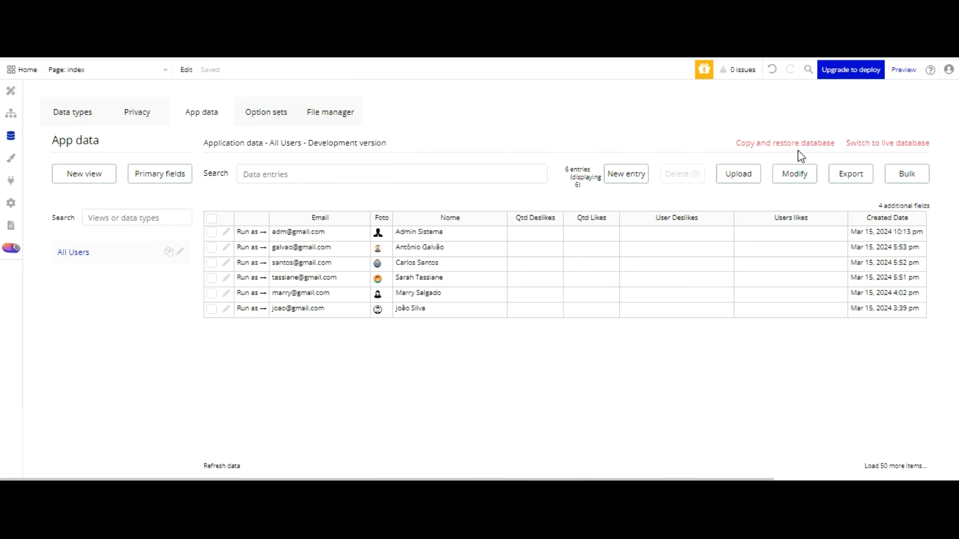
On the index page design, draw a group about 500 × 600 px inside Group Corpo.
left_click(10, 91)
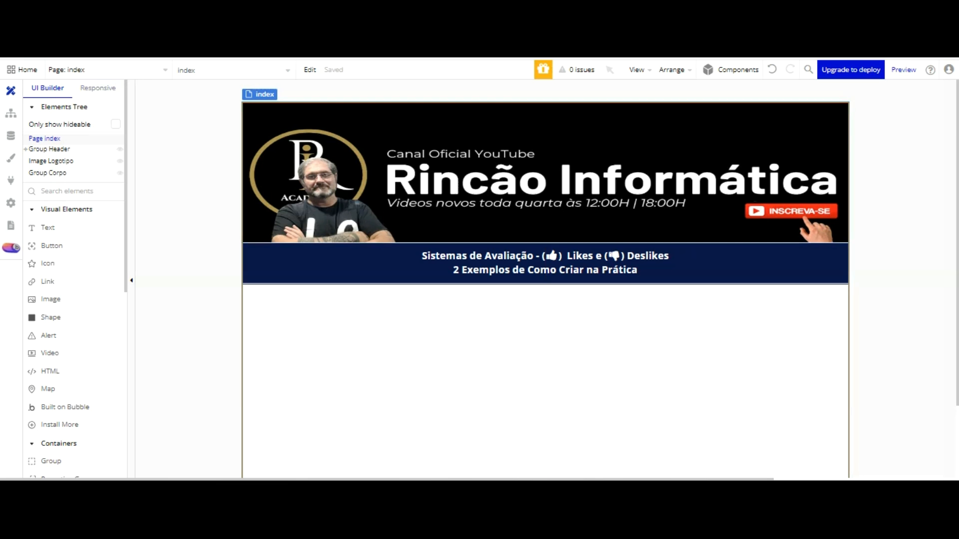
scroll(331, 227, "down", 3)
scroll(370, 200, "up", 3)
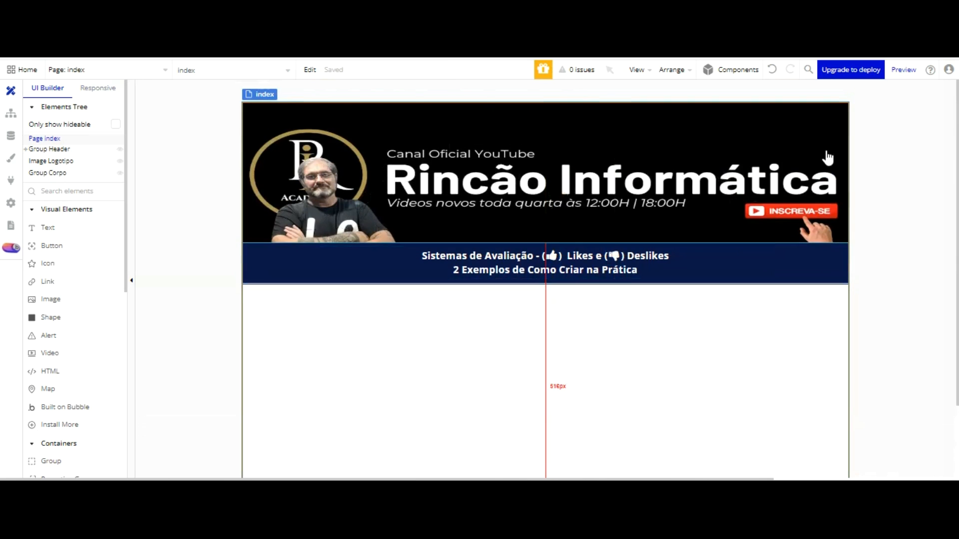
scroll(440, 251, "down", 3)
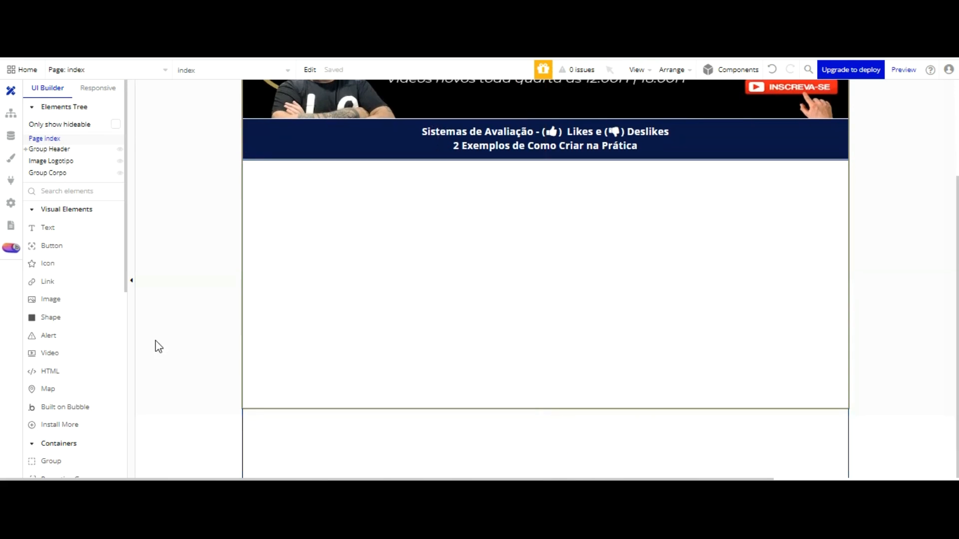
left_click(411, 270)
scroll(473, 257, "down", 1)
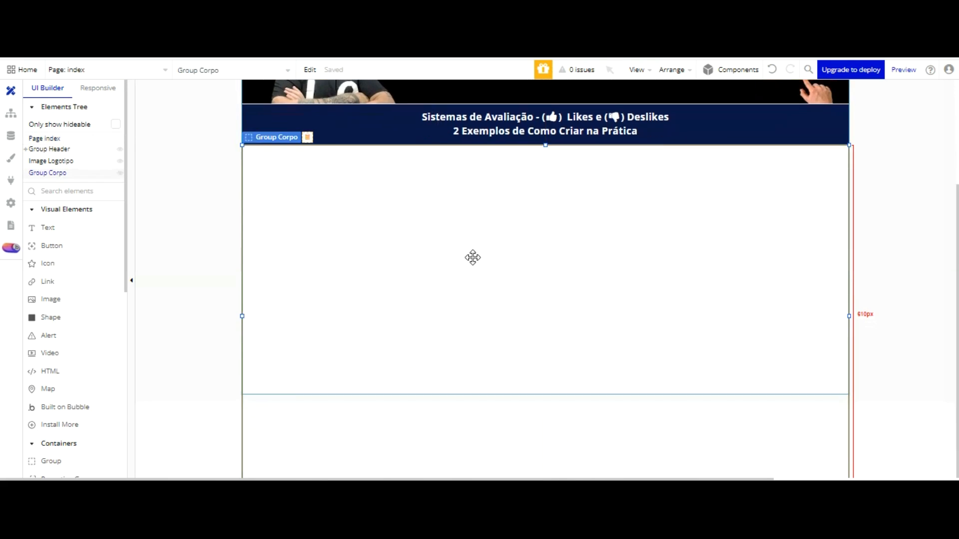
scroll(472, 258, "up", 3)
scroll(466, 295, "down", 3)
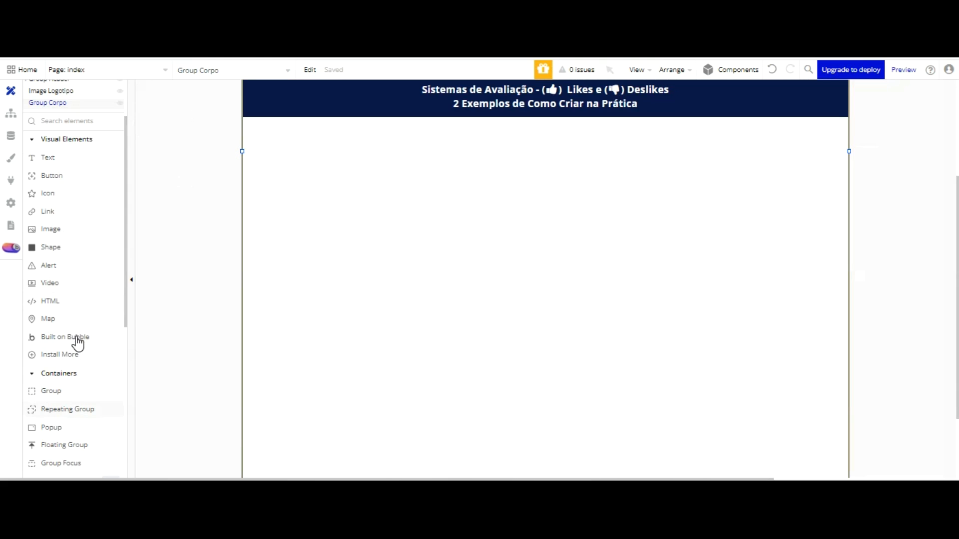
left_click(51, 391)
mouse_move(253, 131)
left_mouse_down()
mouse_move(268, 236)
mouse_move(433, 359)
mouse_move(466, 377)
mouse_move(532, 385)
left_mouse_up()
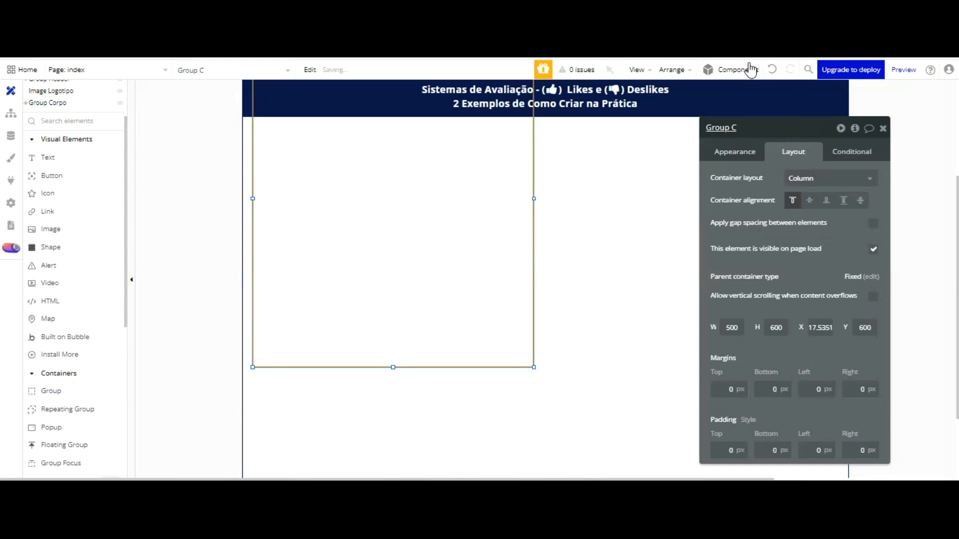
Set the new group's container layout to Fixed and move it just below the blue header, at about X 23, Y 776.
left_click(819, 178)
left_click(803, 207)
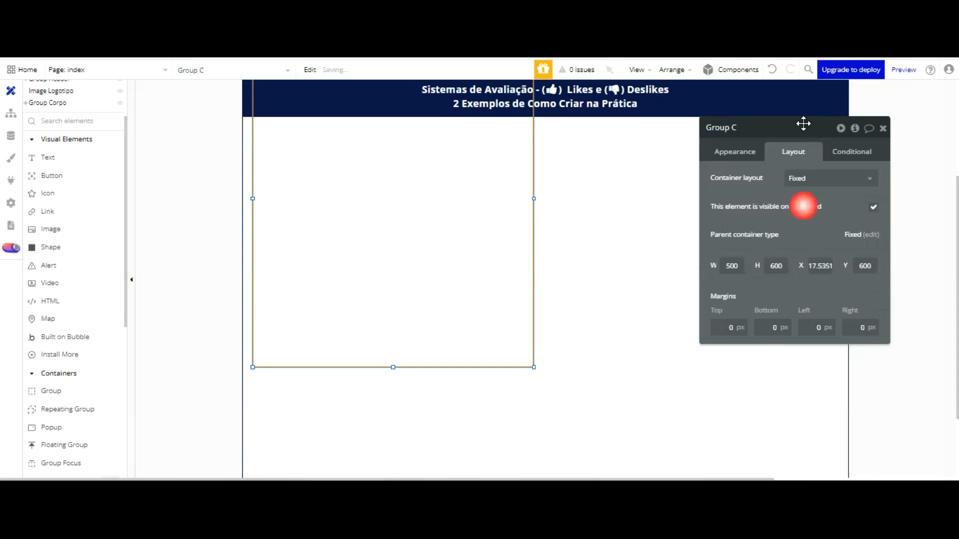
left_click_drag(366, 103, 368, 201)
Rename the group as Group CustomStates Likes User.
left_click(769, 128)
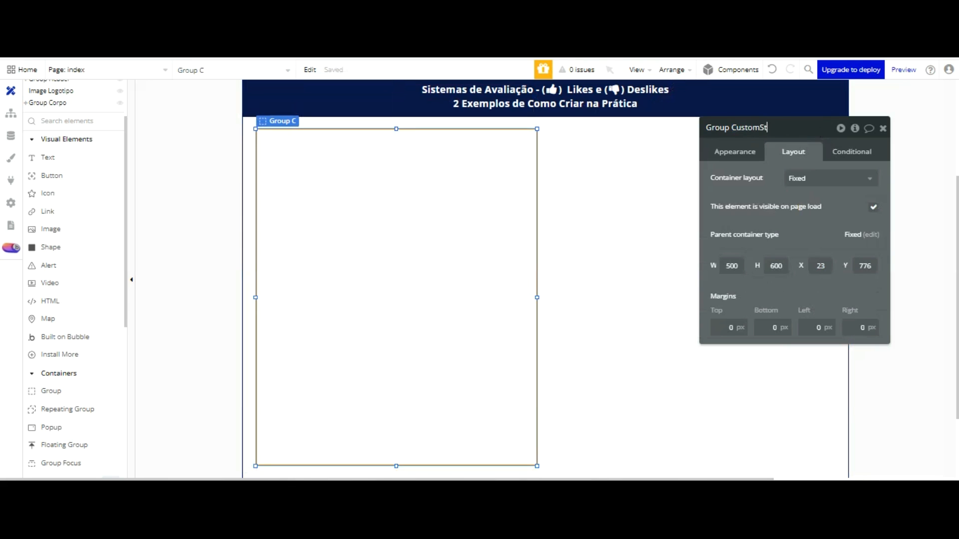
type("ustomStates Likes User")
key("Return")
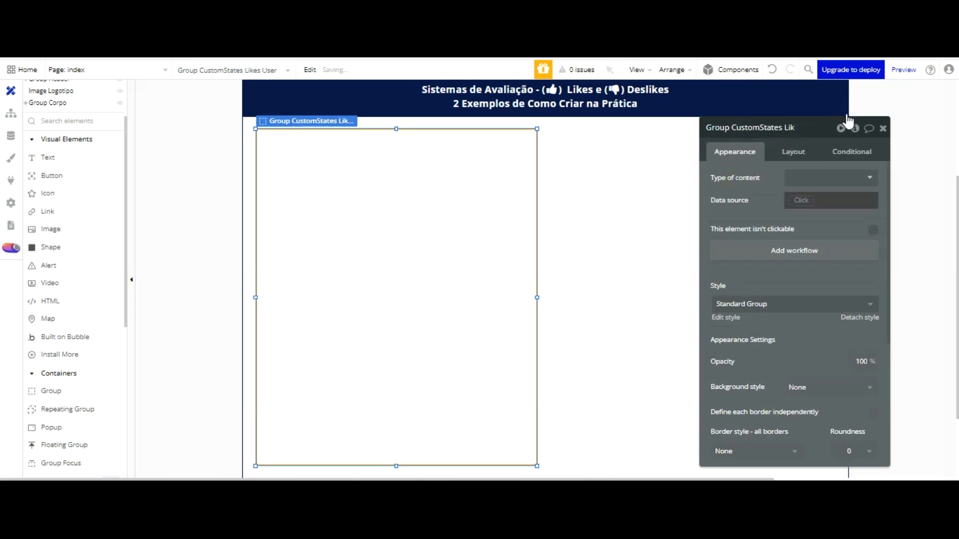
Detach the group's style and give it a flat background in the Text color (#091747).
scroll(839, 244, "down", 3)
left_click(815, 233)
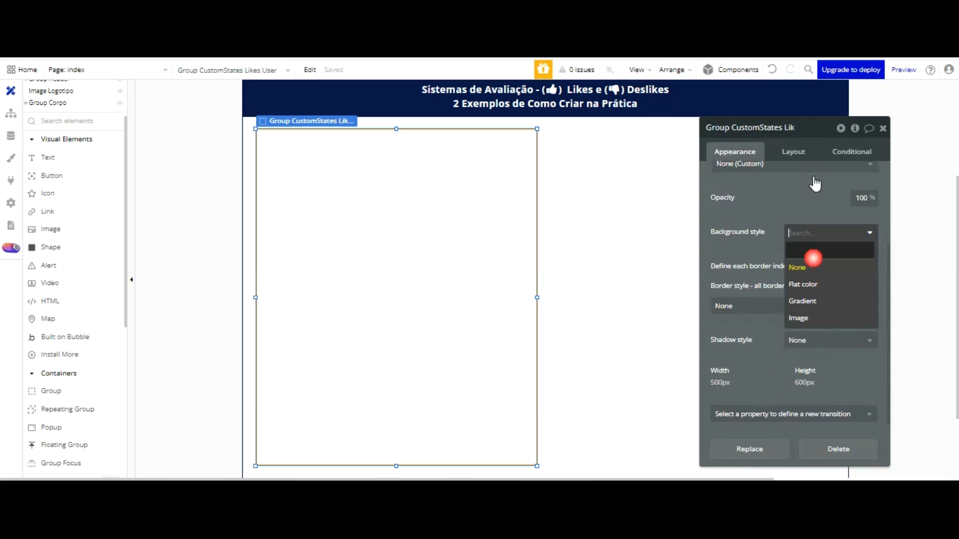
left_click(804, 284)
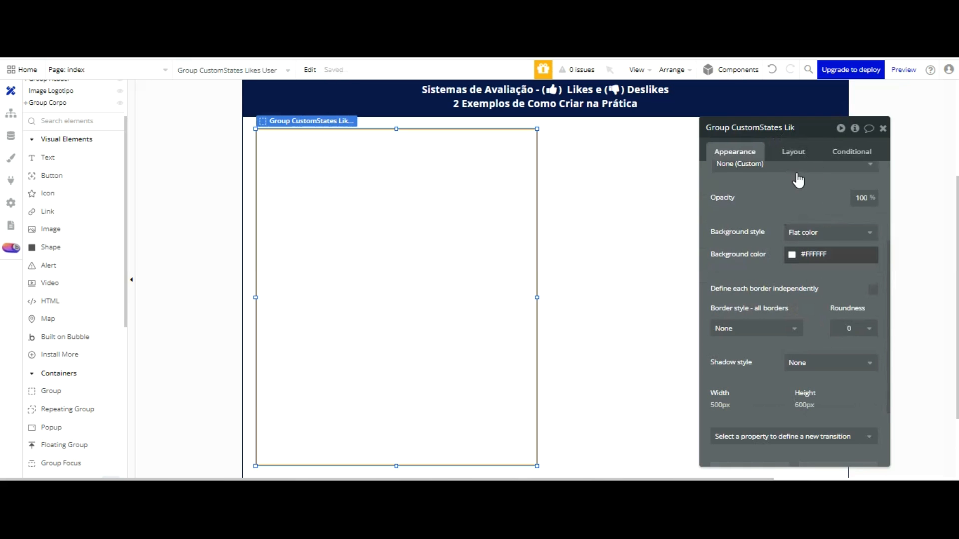
left_click(814, 255)
left_click(822, 405)
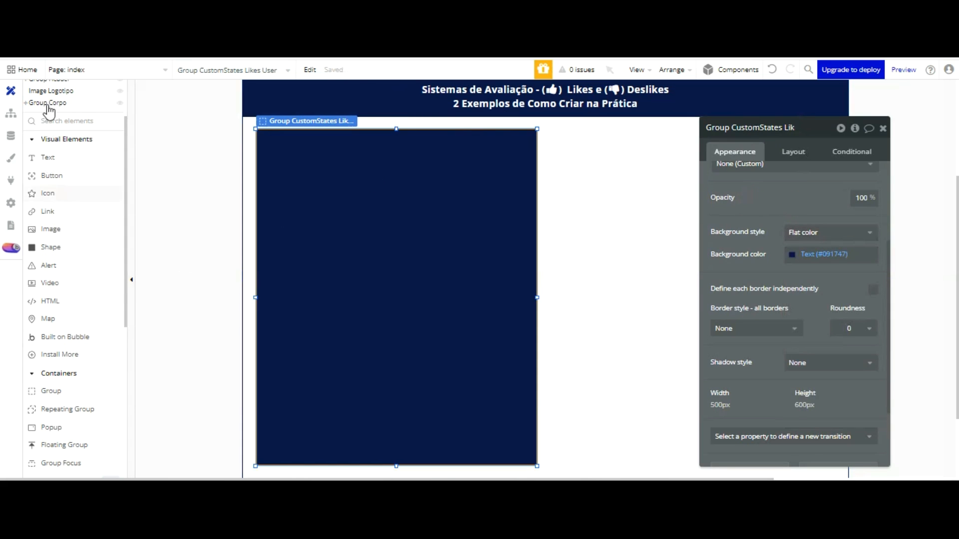
Add a wide text element across the top of the dark blue group reading "1º Exemplo Aula - CustomStates".
left_click(48, 157)
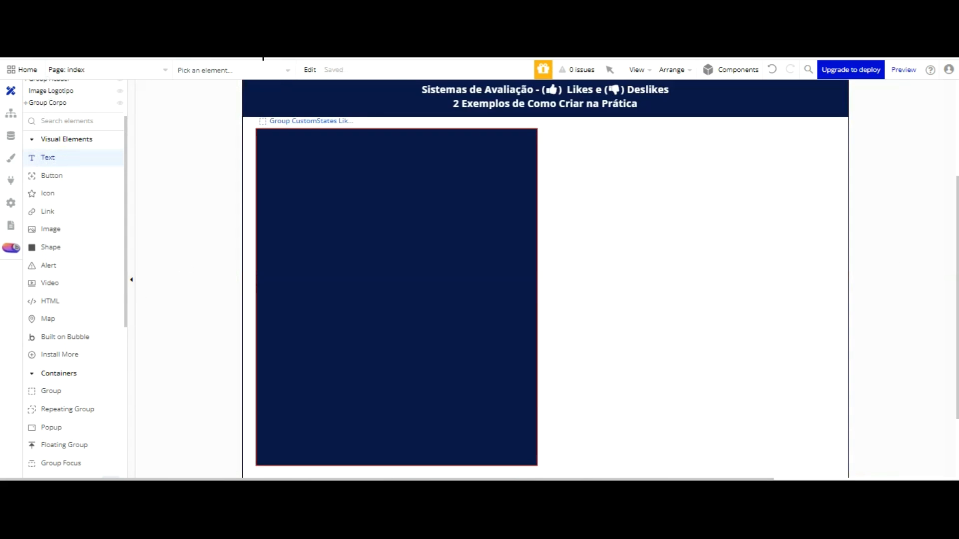
mouse_move(416, 74)
left_mouse_down()
mouse_move(526, 75)
mouse_move(525, 155)
left_mouse_up()
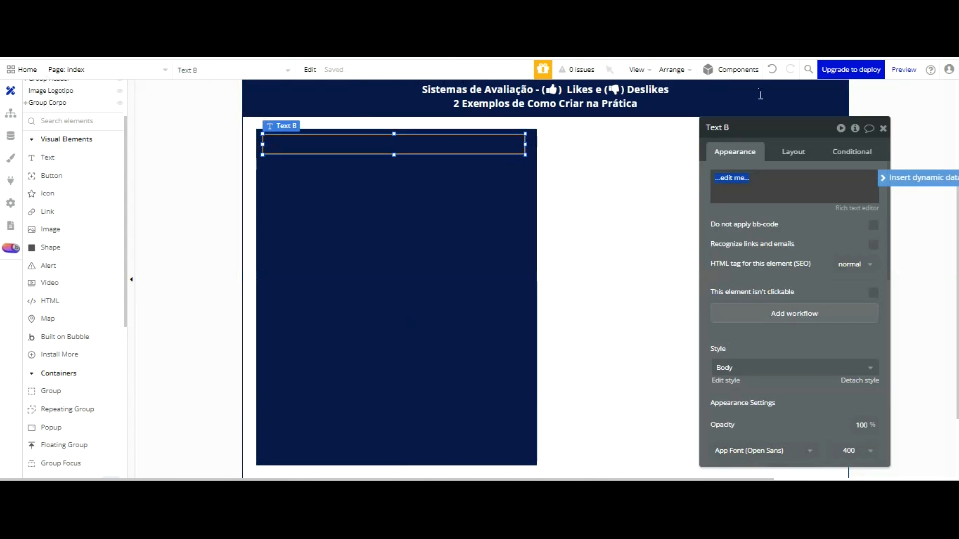
type("1º Exemplo Aula - CustomStates")
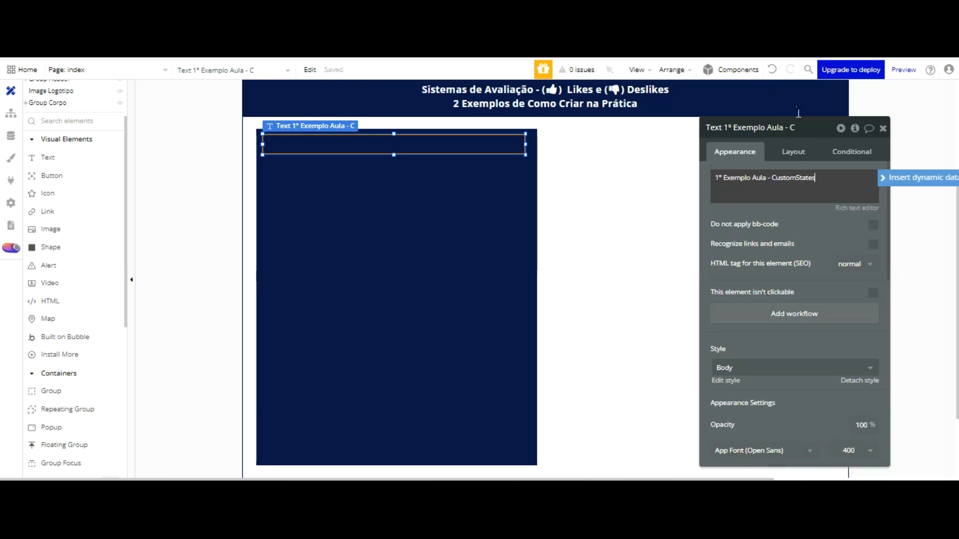
Format the title text as 16px, centered and bold, with the Primary contrast (#FFFFFF) font color.
left_click(816, 334)
scroll(814, 252, "down", 5)
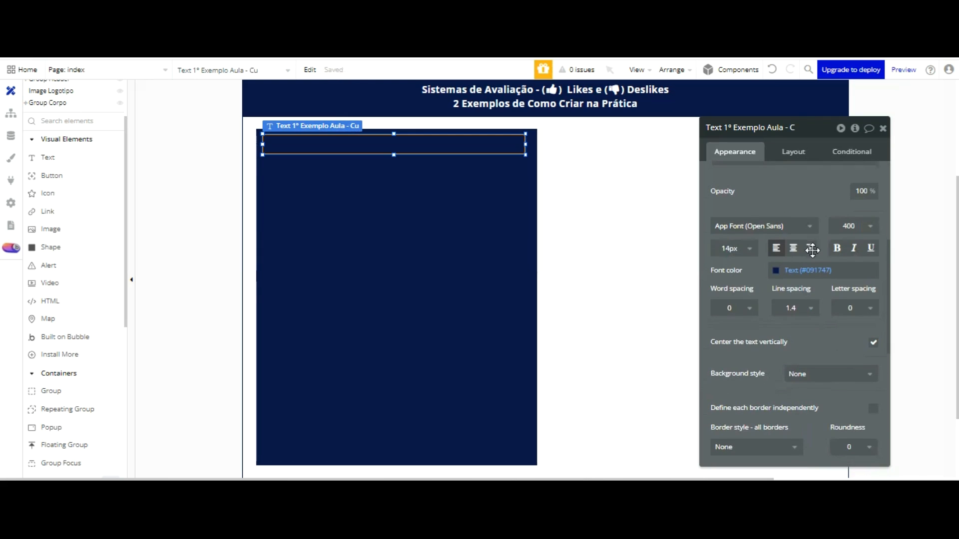
left_click(730, 248)
type("16")
left_click(793, 249)
left_click(837, 248)
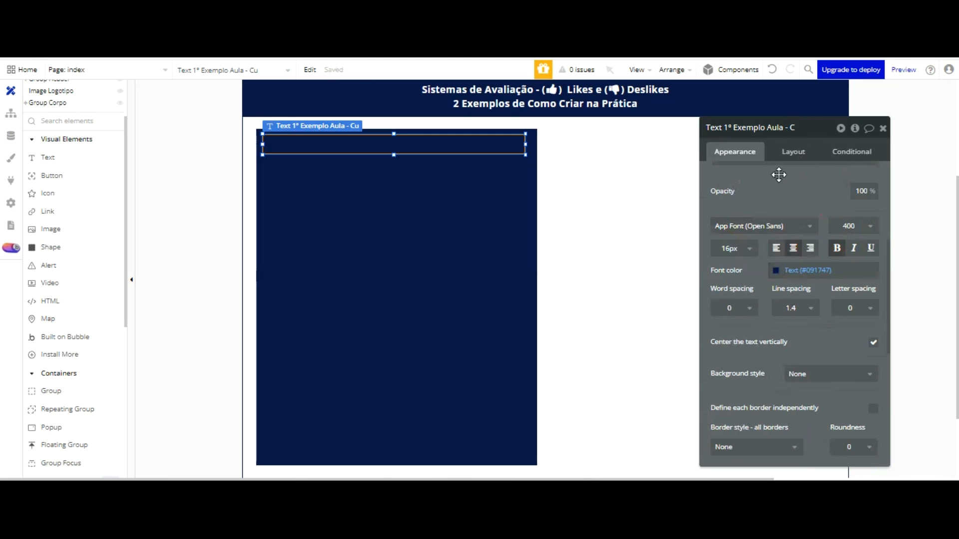
left_click(780, 270)
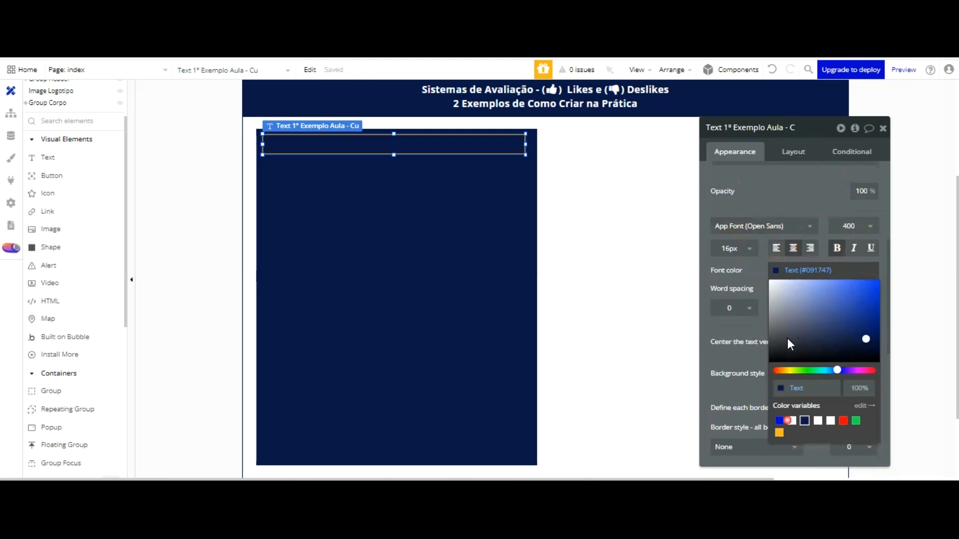
left_click(791, 421)
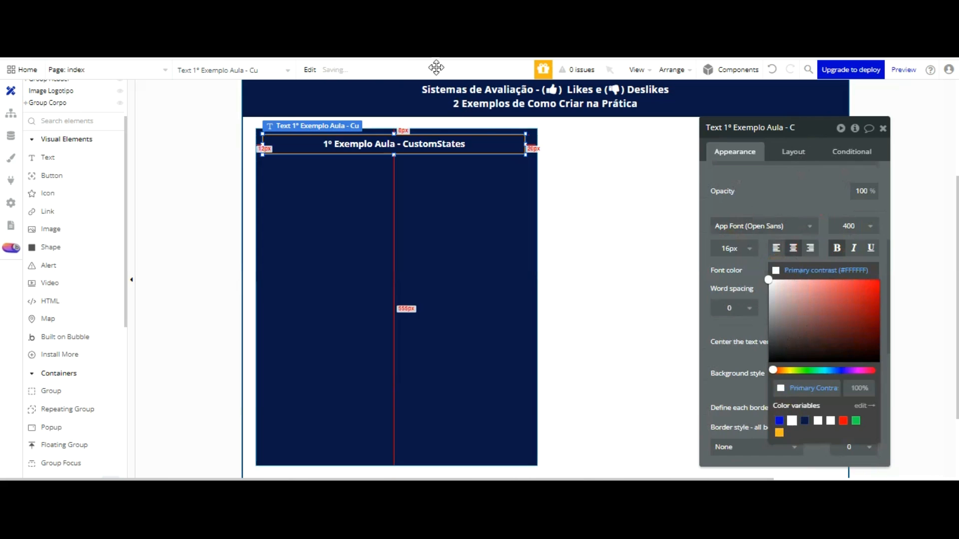
Center the title text horizontally in the group and move it against the group's top edge.
left_click(436, 146)
key("ctrl+e")
left_click_drag(436, 65, 413, 97)
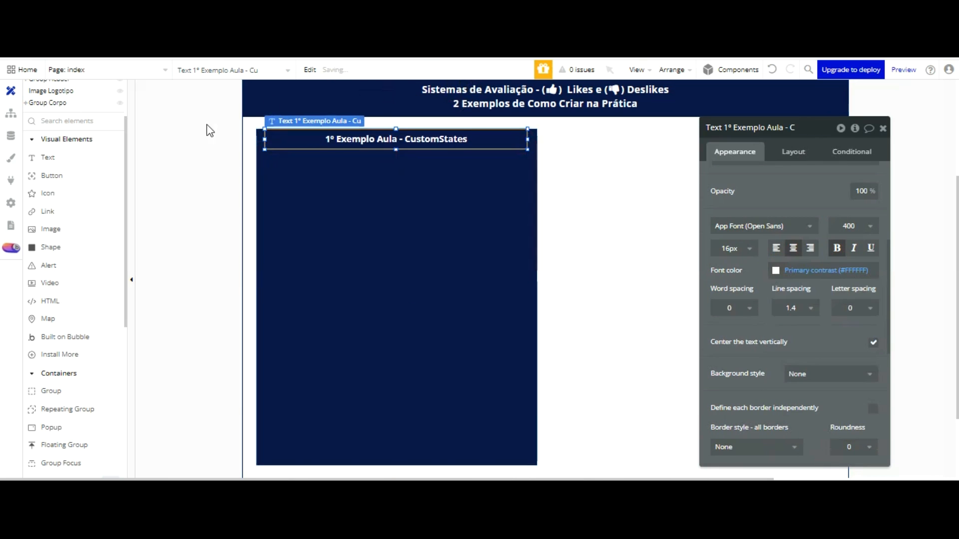
Draw a repeating group below the title, filling most of the dark blue group, and set its content type to User.
left_click(75, 409)
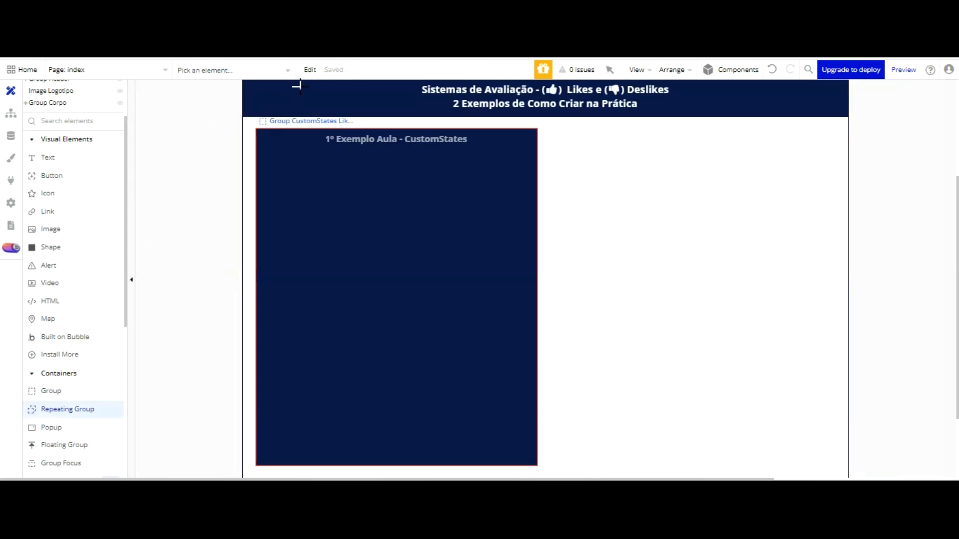
left_click_drag(266, 151, 522, 375)
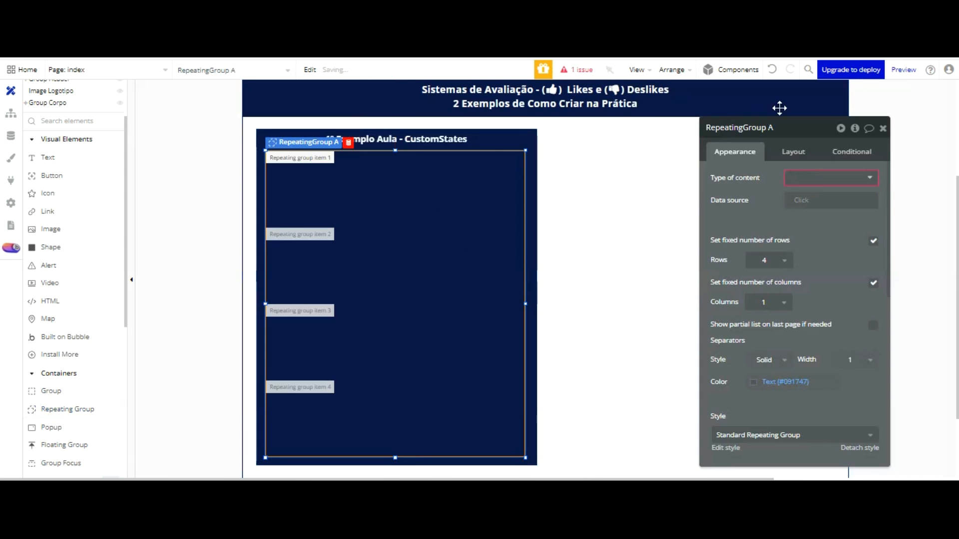
left_click(826, 179)
left_click(826, 208)
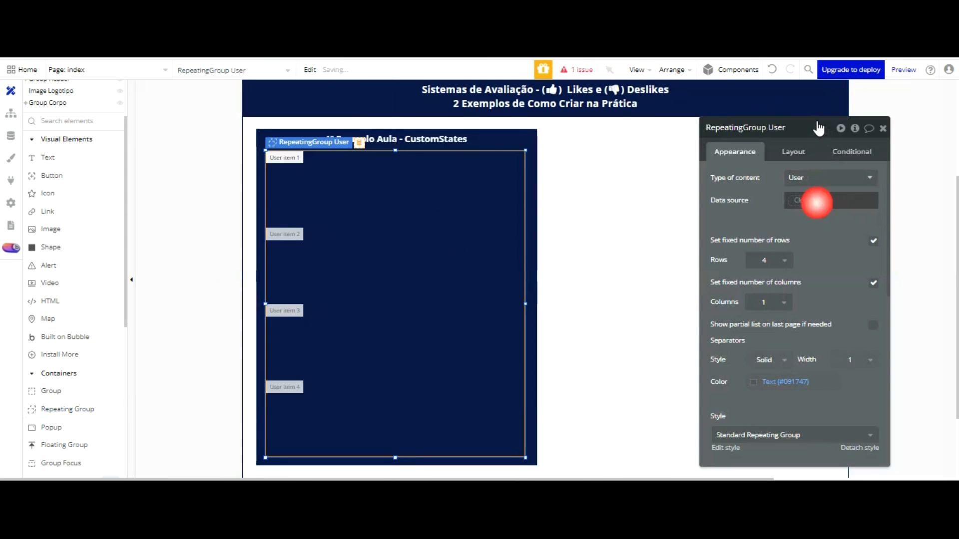
Set the repeating group's data source to a search for the User type.
left_click(803, 202)
left_click(824, 277)
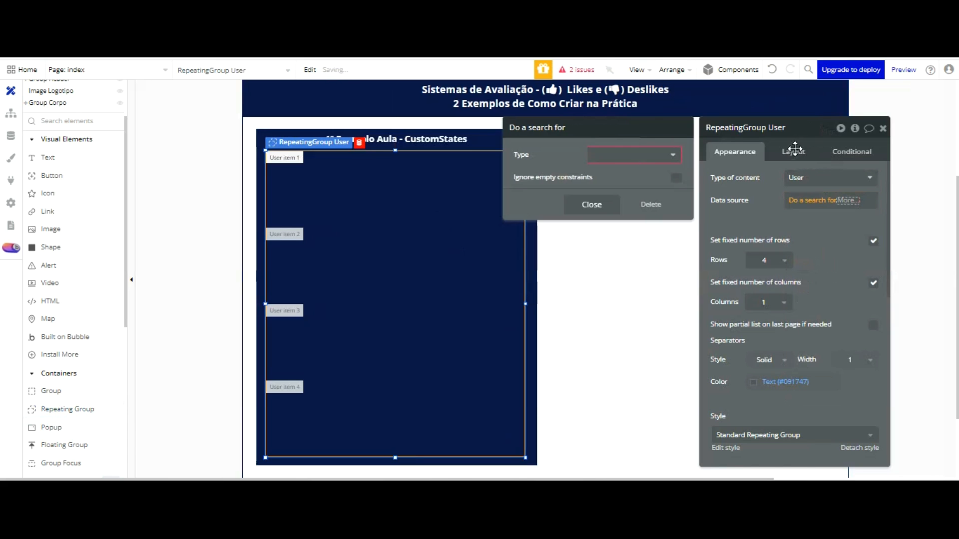
left_click(650, 155)
left_click(601, 186)
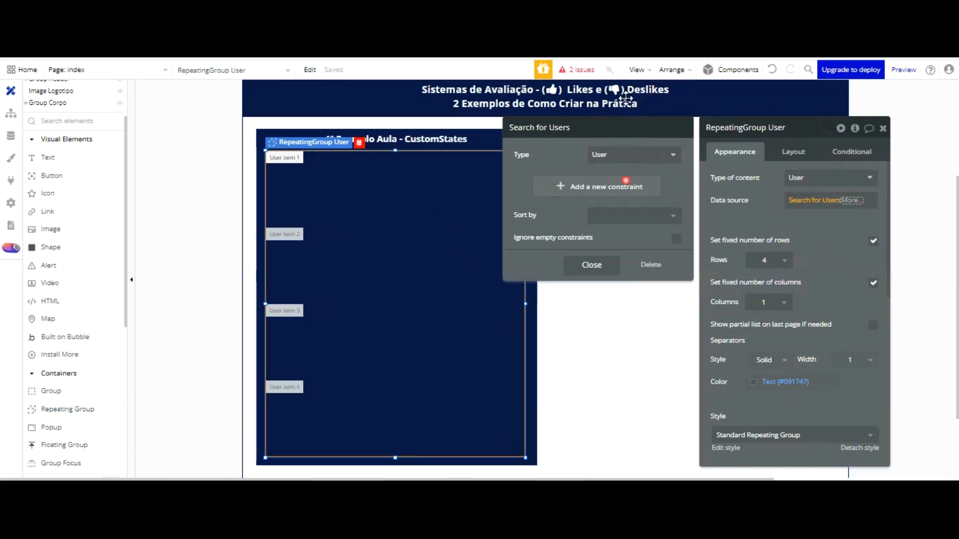
Sort the repeating group's user search by Nome with descending set to "yes".
left_click(649, 216)
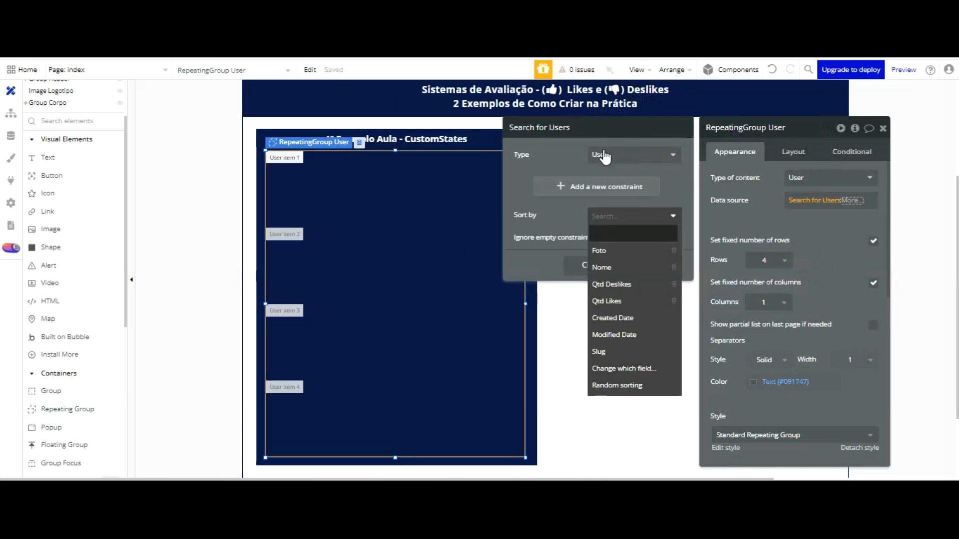
left_click(622, 268)
left_click(615, 238)
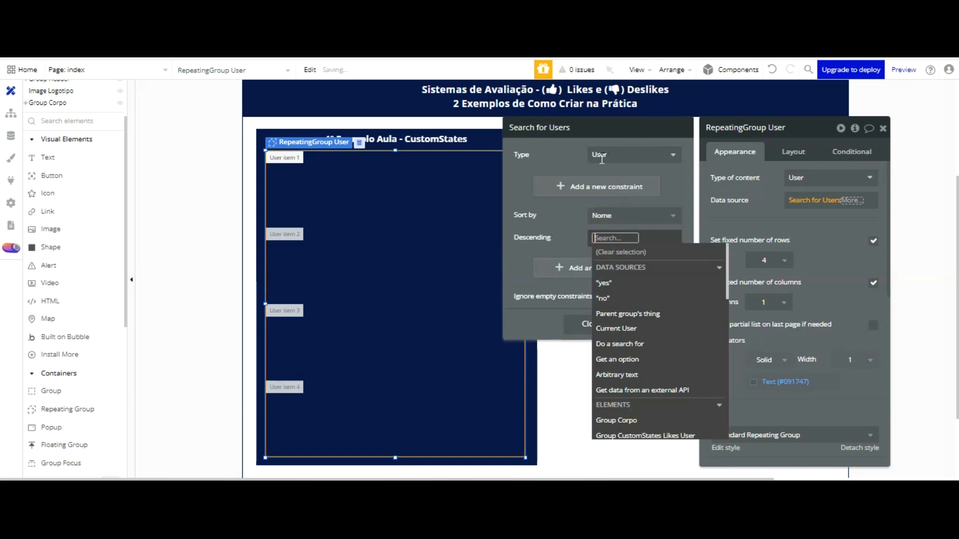
left_click(607, 282)
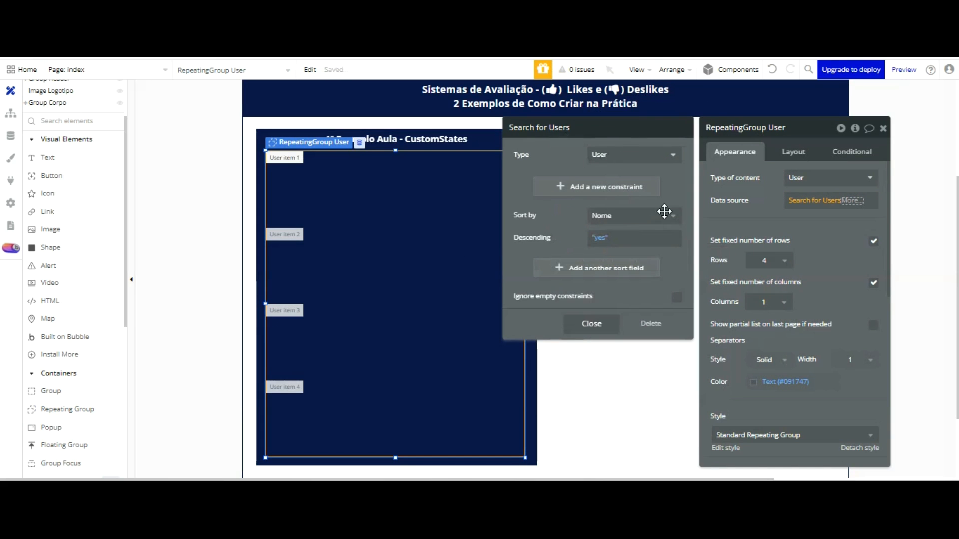
left_click(592, 324)
left_click(766, 135)
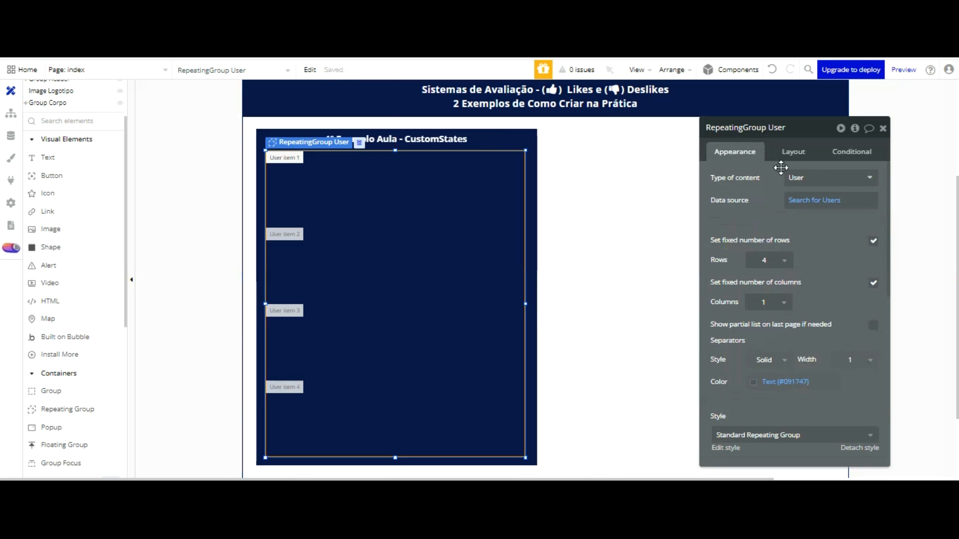
Turn off the repeating group's fixed number of rows and set its minimum row height to 100.
left_click(784, 260)
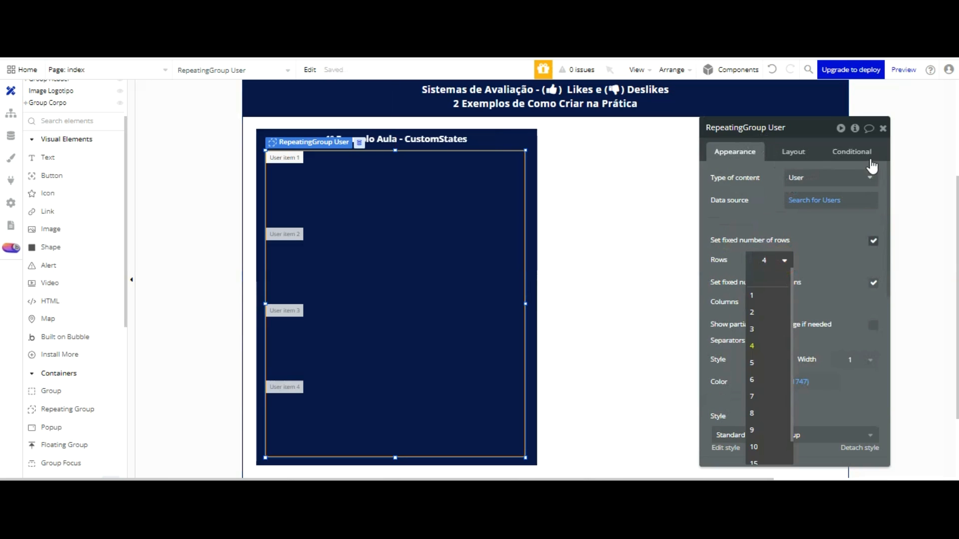
left_click(869, 240)
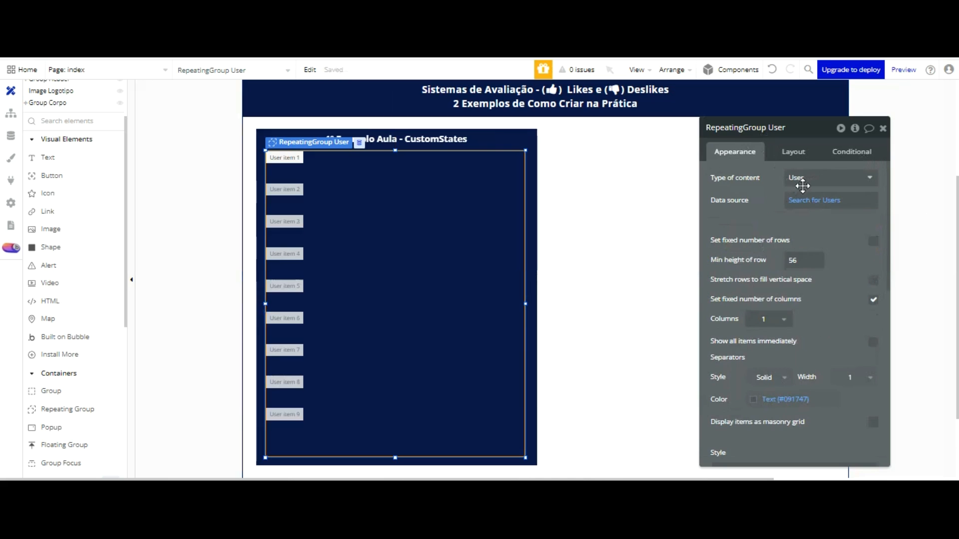
left_click_drag(797, 261, 781, 263)
left_click(775, 138)
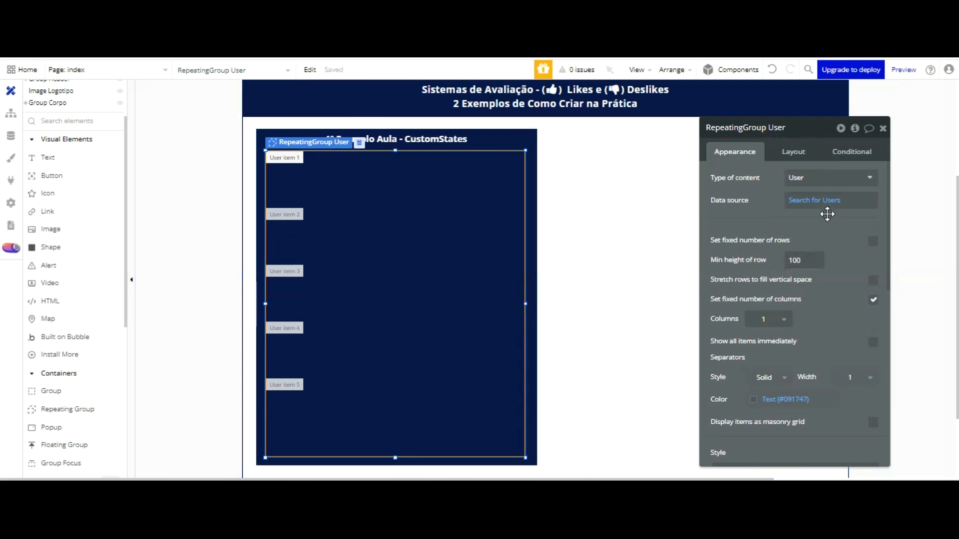
Set the repeating group's separator style to None.
scroll(827, 215, "down", 3)
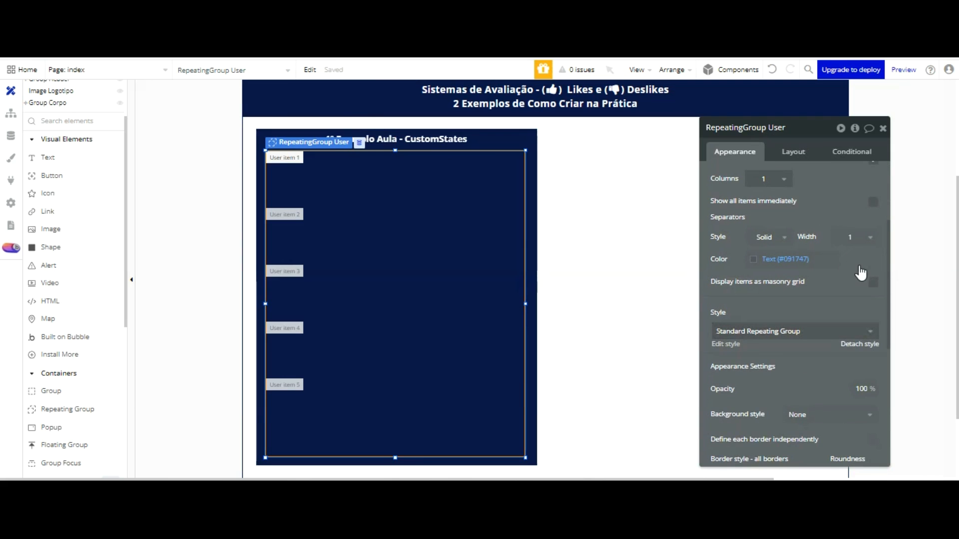
left_click(784, 238)
left_click(762, 270)
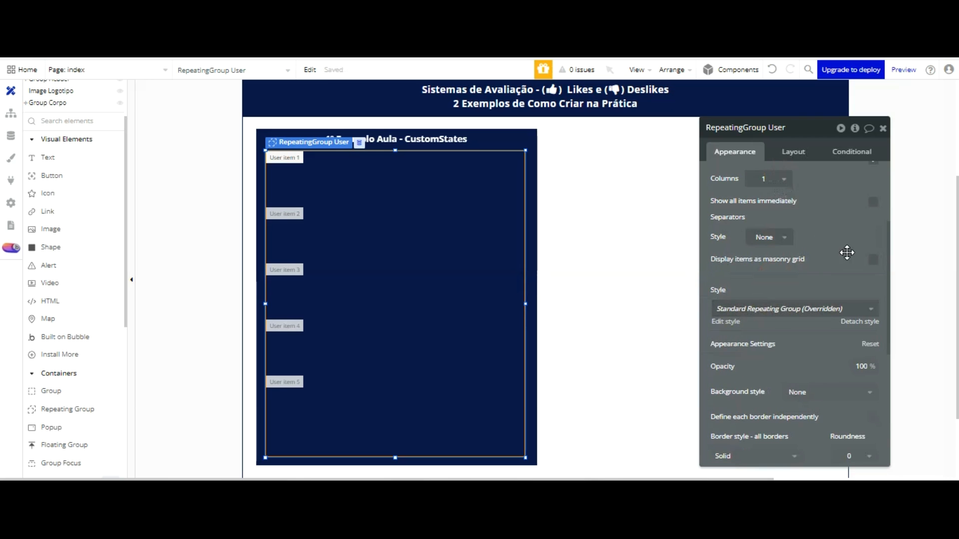
Detach the repeating group's style and give it a flat background in the Primary contrast color.
left_click(857, 322)
scroll(831, 196, "down", 3)
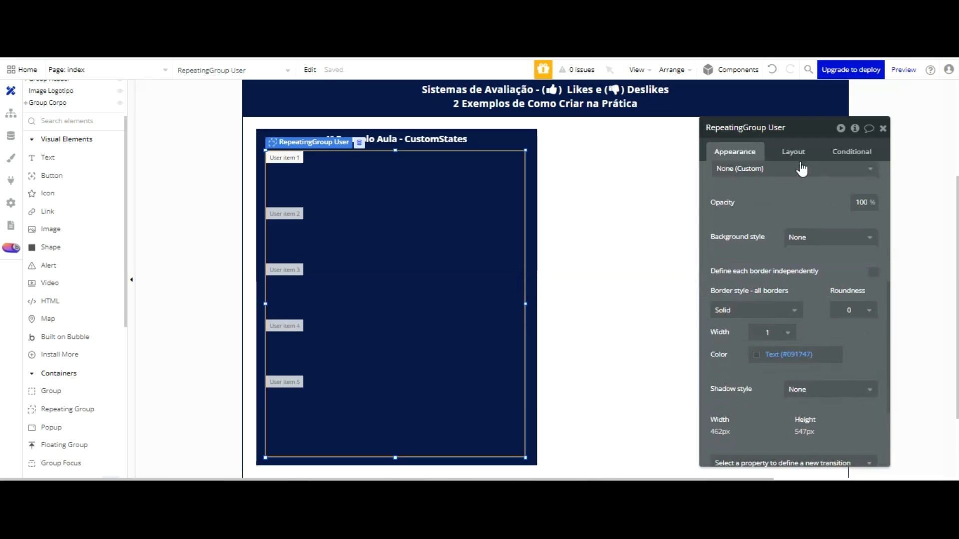
left_click(796, 239)
left_click(807, 289)
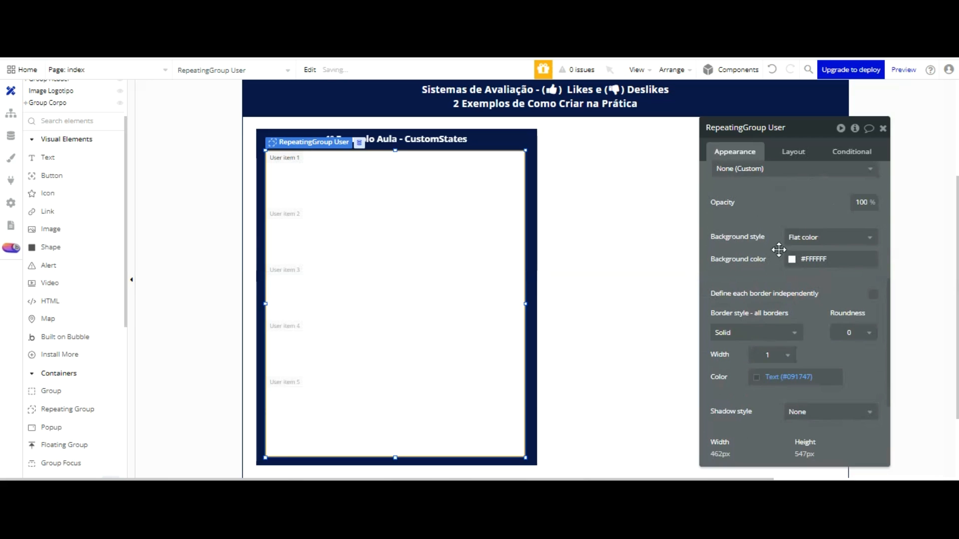
left_click(799, 260)
left_click(808, 410)
left_click(773, 219)
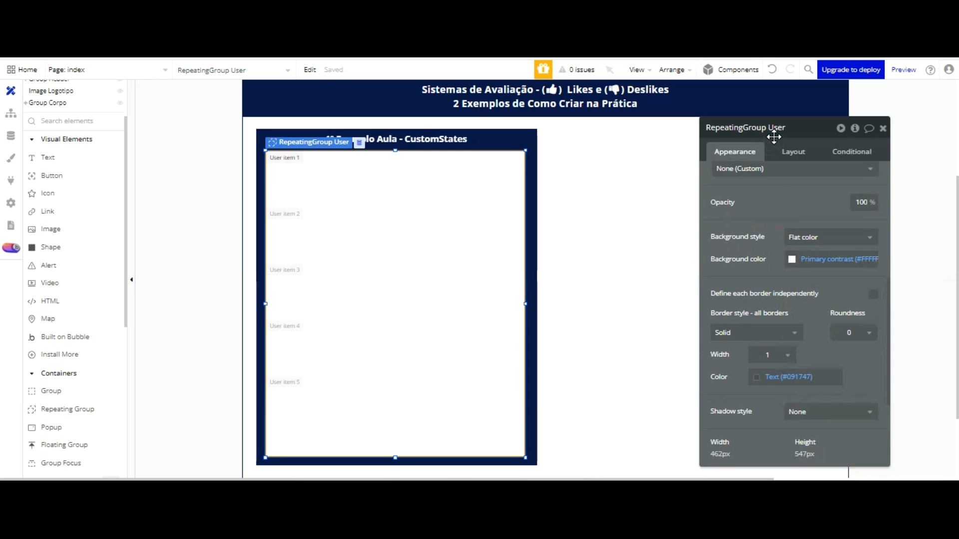
Rename the repeating group as "RepeatingGroup User CustomStates like".
scroll(769, 145, "up", 5)
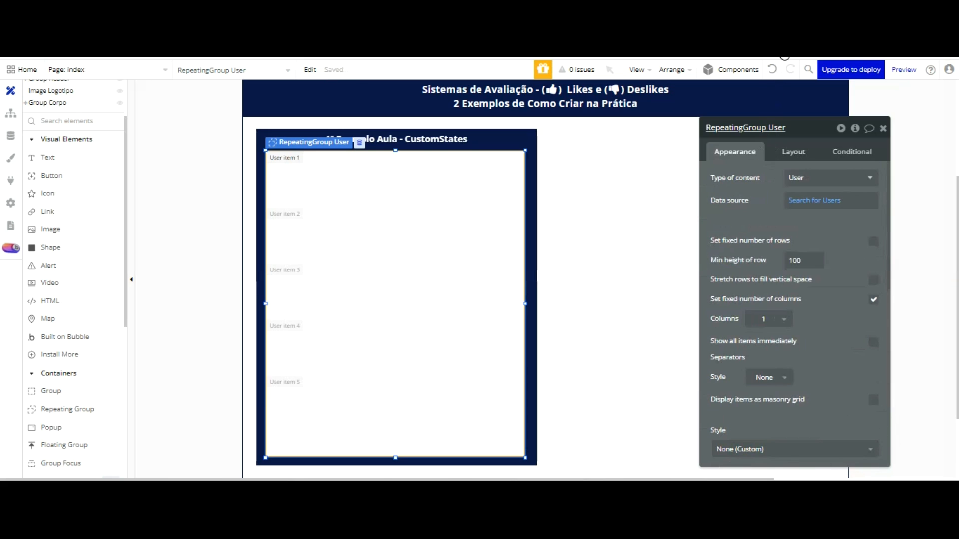
left_click(798, 128)
type("Custom")
type("S")
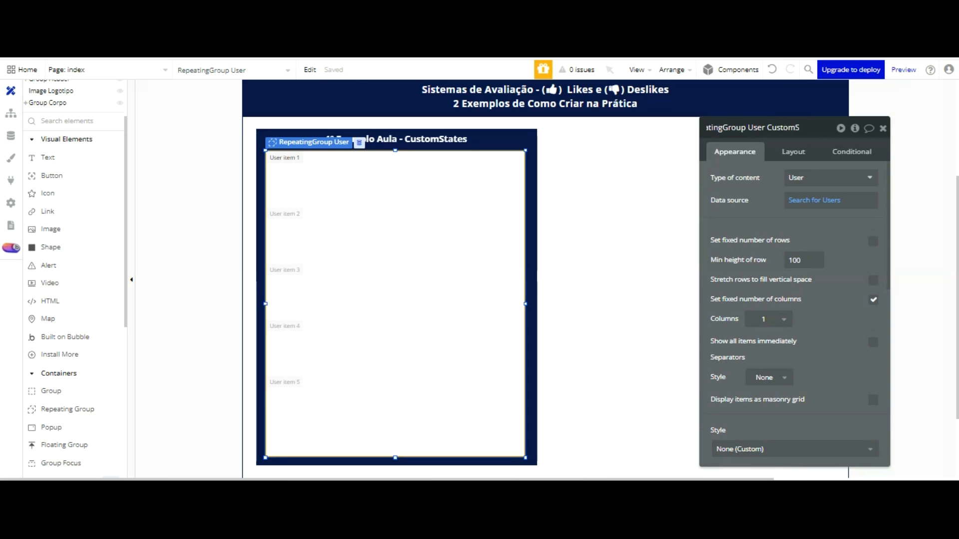
type("tates lie")
key("BackSpace")
type("ke")
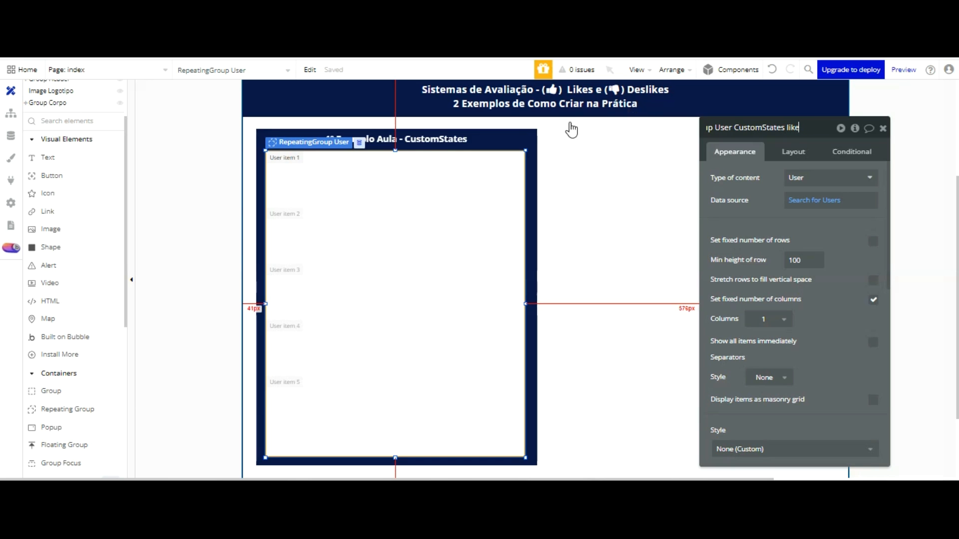
Draw a group about 459 by 60 px across the top of the repeating group's first cell.
scroll(76, 336, "down", 2)
scroll(75, 334, "up", 4)
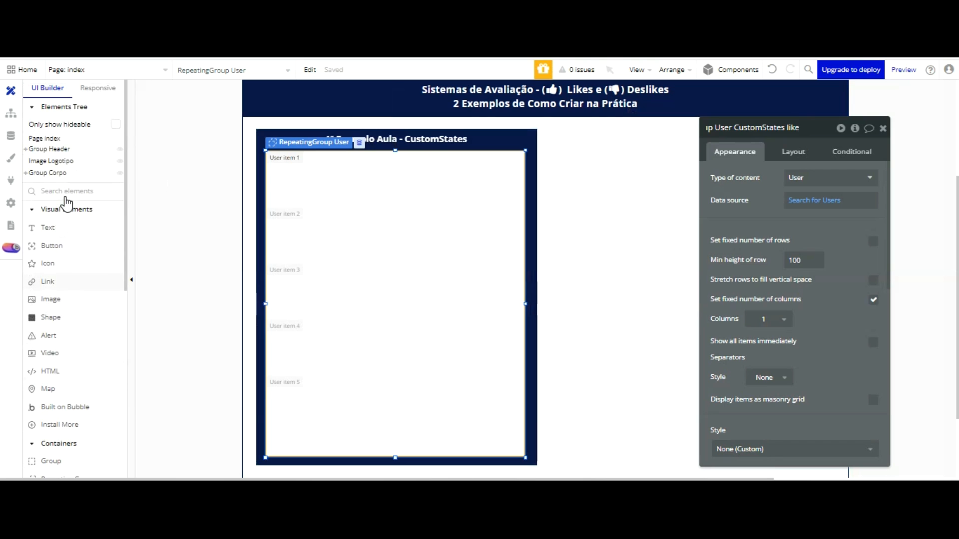
scroll(60, 145, "down", 7)
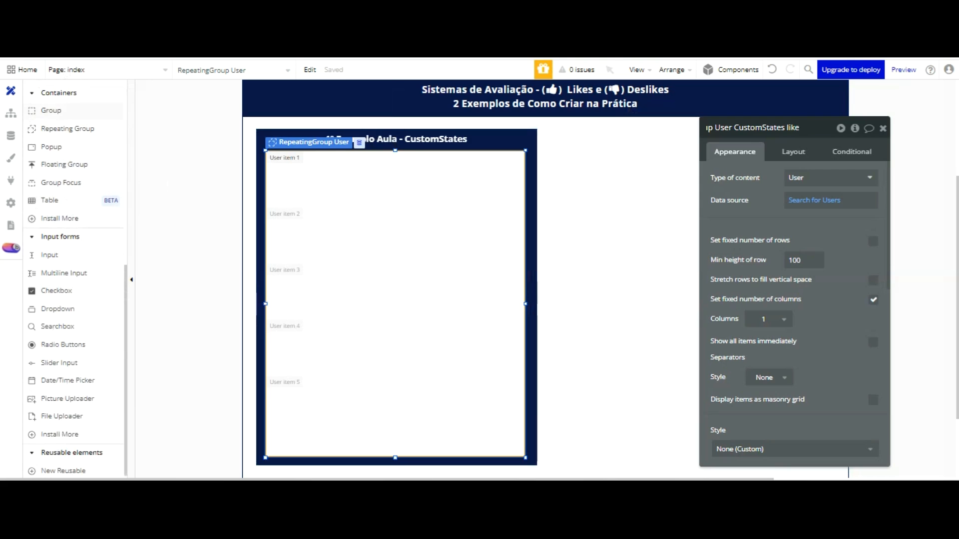
left_click(81, 109)
mouse_move(272, 72)
left_mouse_down()
mouse_move(298, 114)
mouse_move(505, 121)
left_mouse_up()
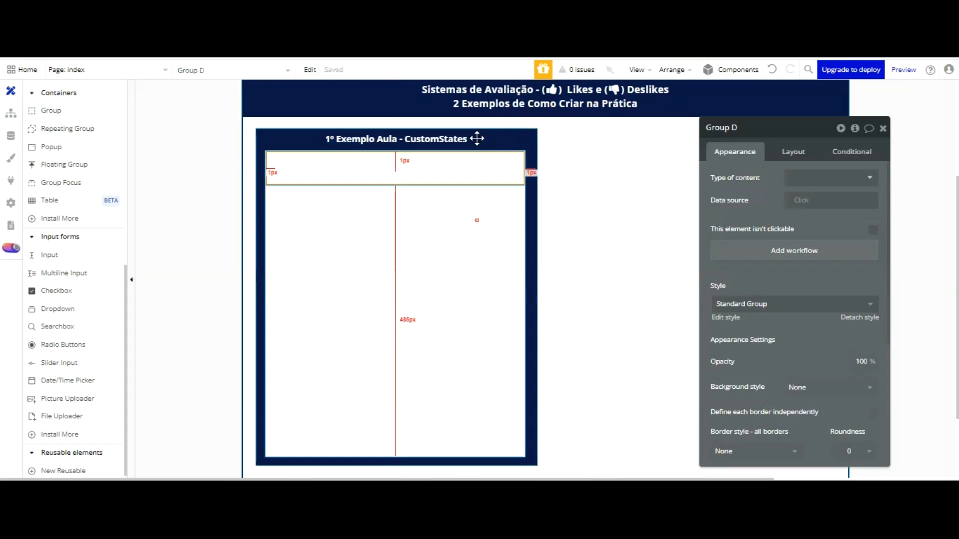
Set the container layout of both the repeating group's cells and the group inside them to Fixed.
left_click(477, 221)
left_click(793, 151)
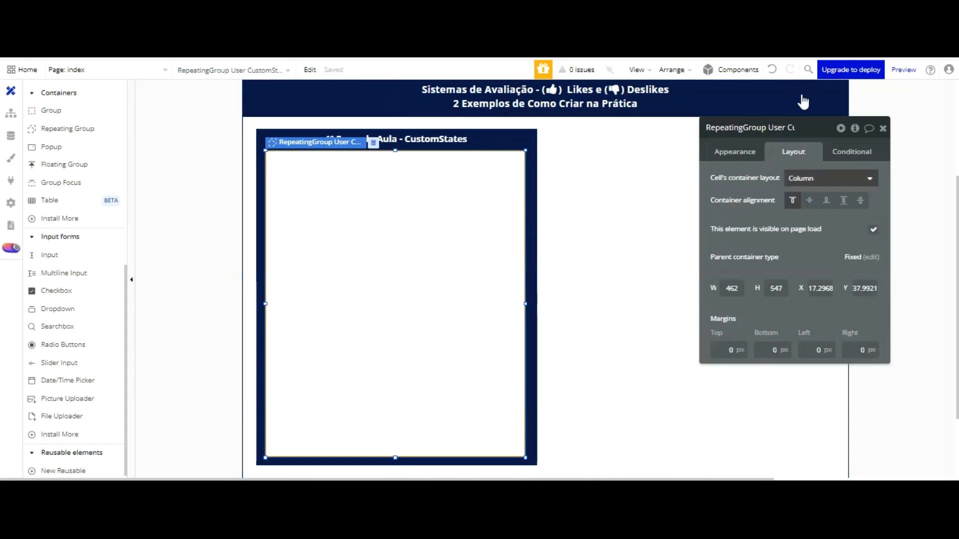
left_click(799, 218)
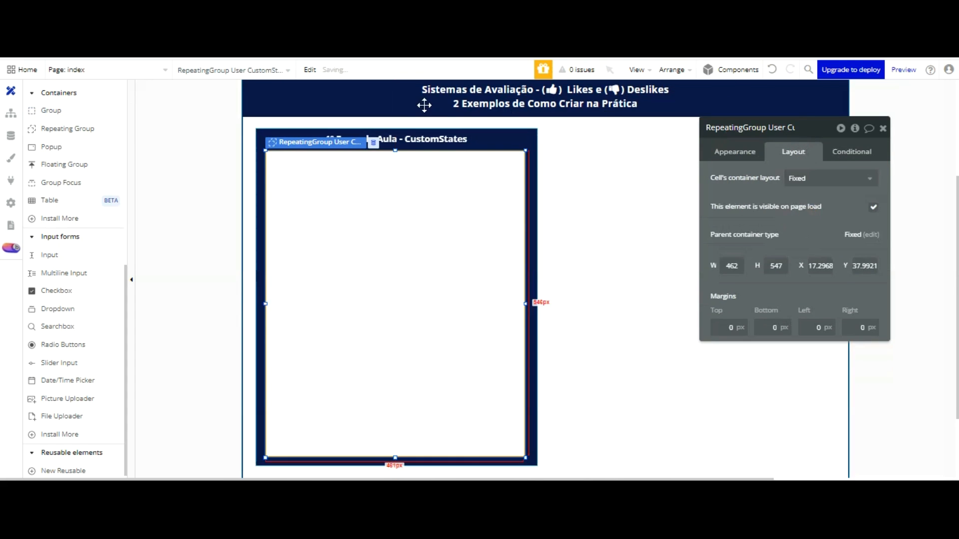
left_click(409, 168)
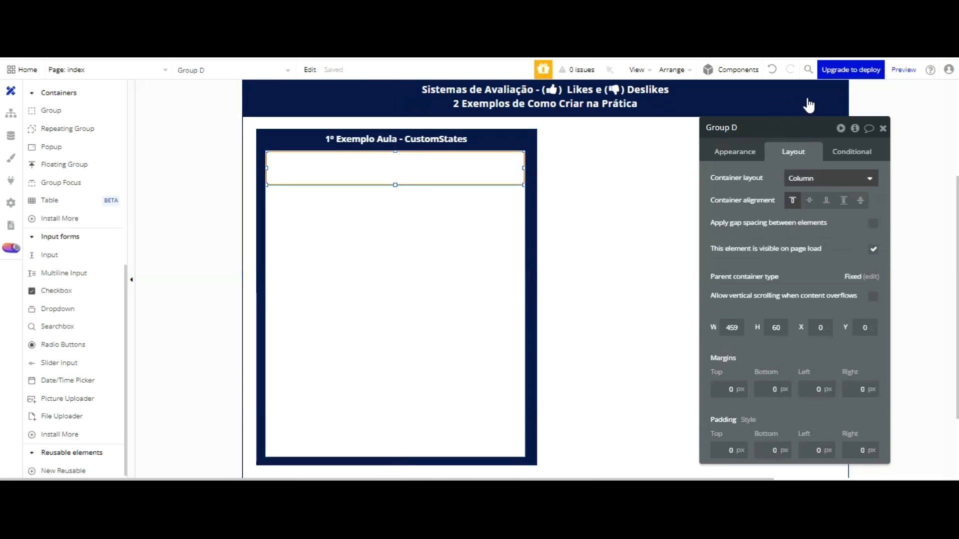
left_click(812, 179)
left_click(812, 213)
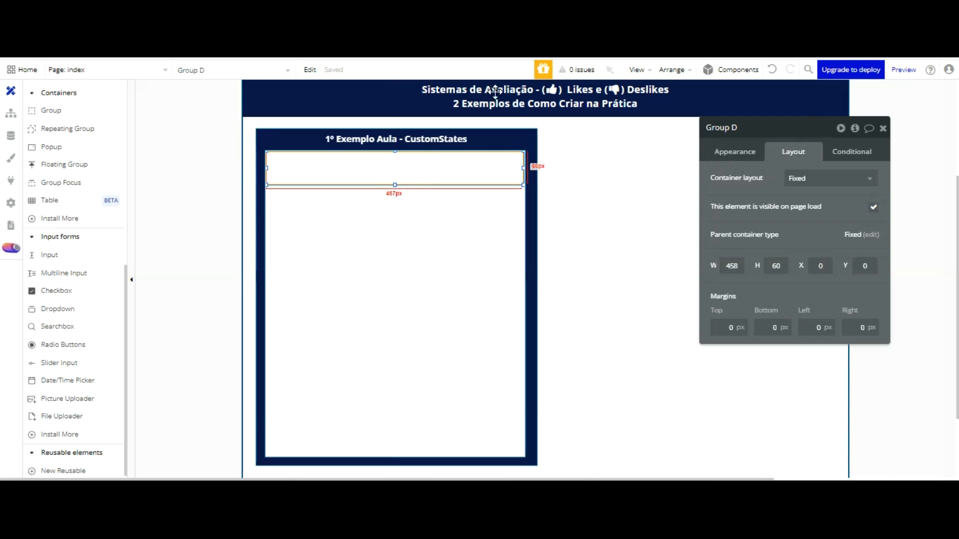
Resize the group inside the cell to about 427 px wide and set its height to 95.
left_click_drag(522, 85, 505, 85)
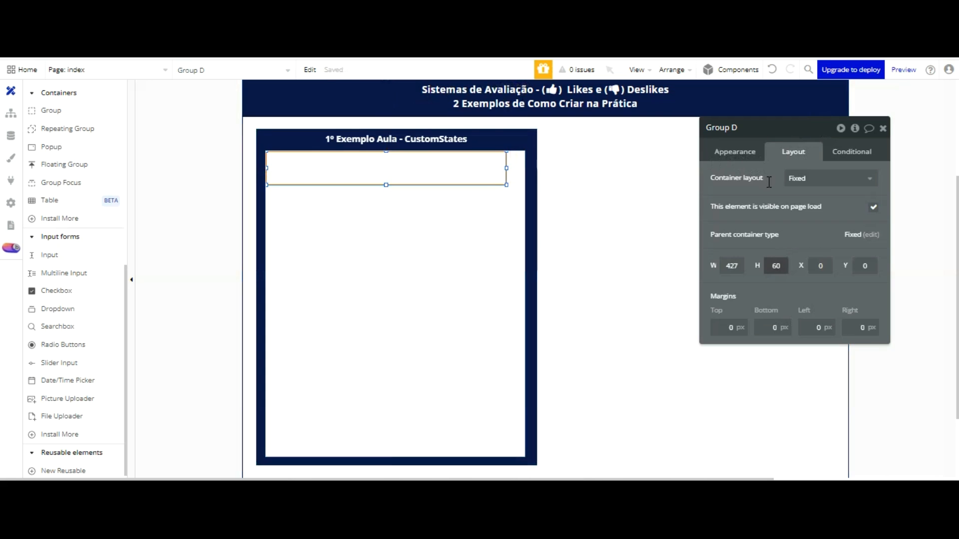
left_click(776, 265)
type("95")
key("Return")
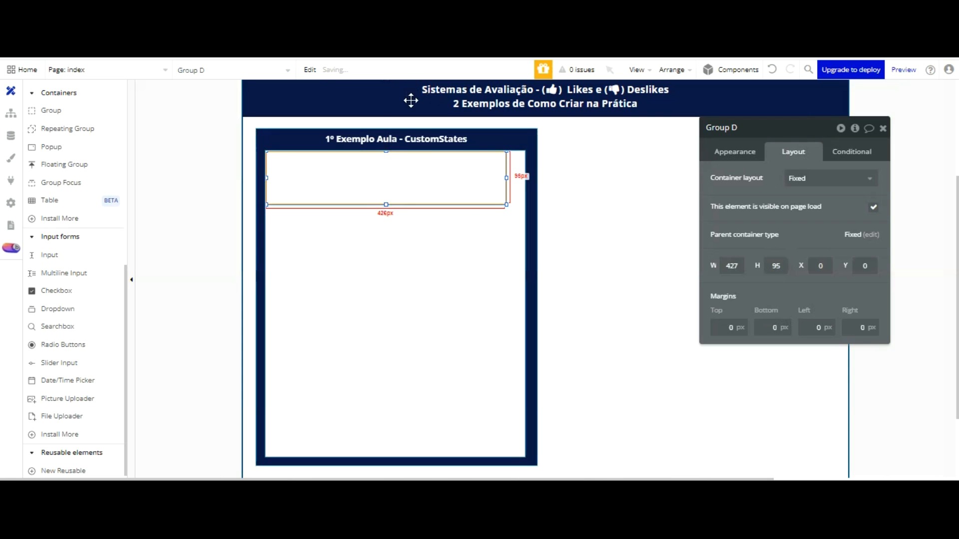
Nudge the inner group away from the cell's top-left corner to X 6, Y 6.
key("Right")
key("Right")
key("Down")
key("Down")
key("Down")
key("Down")
key("Down")
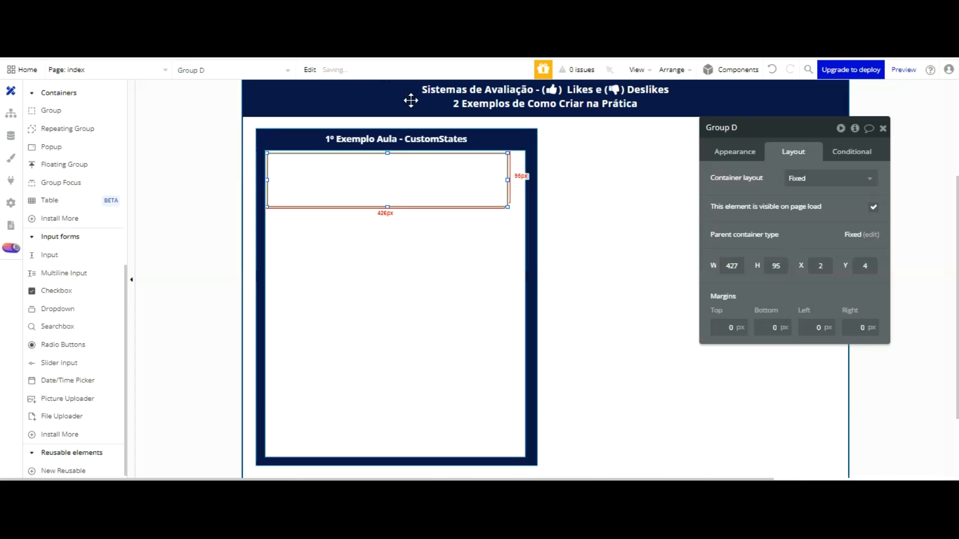
key("Right")
key("Right")
key("Right")
key("Right")
key("Down")
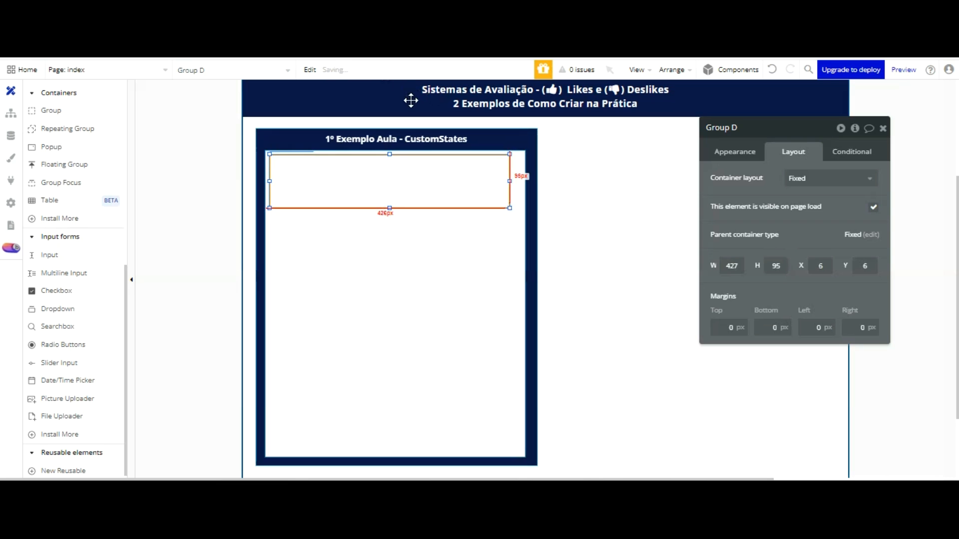
left_click(447, 268)
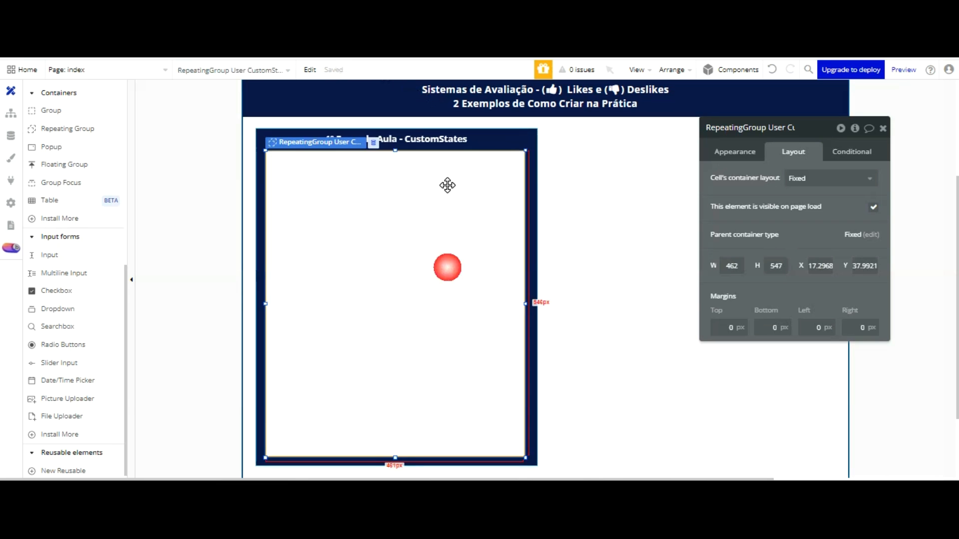
left_click(437, 173)
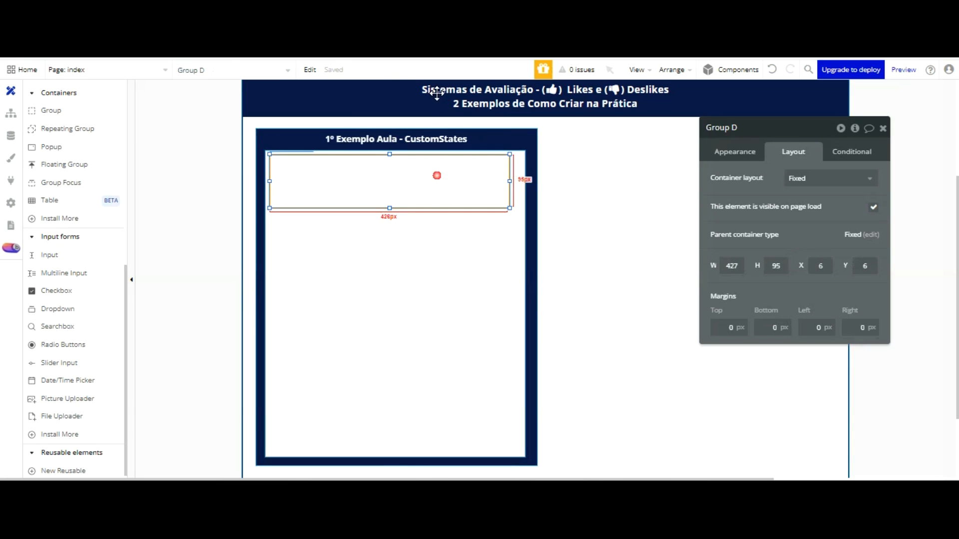
left_click(490, 246)
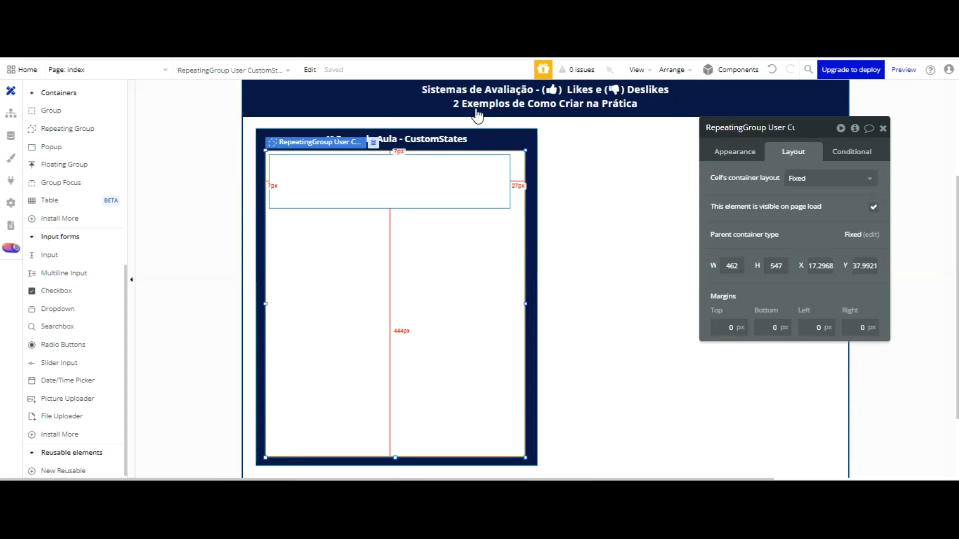
Rename the inner group as "Group User RP CustomState".
left_click(485, 168)
double_click(746, 127)
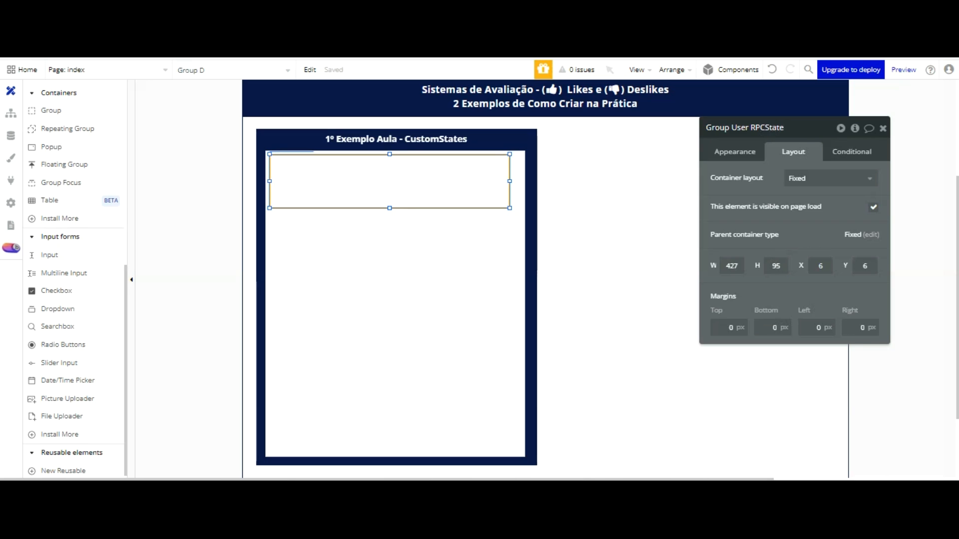
type("Custom")
Set the inner group's content type to User and its data source to Current cell's User.
left_click(734, 151)
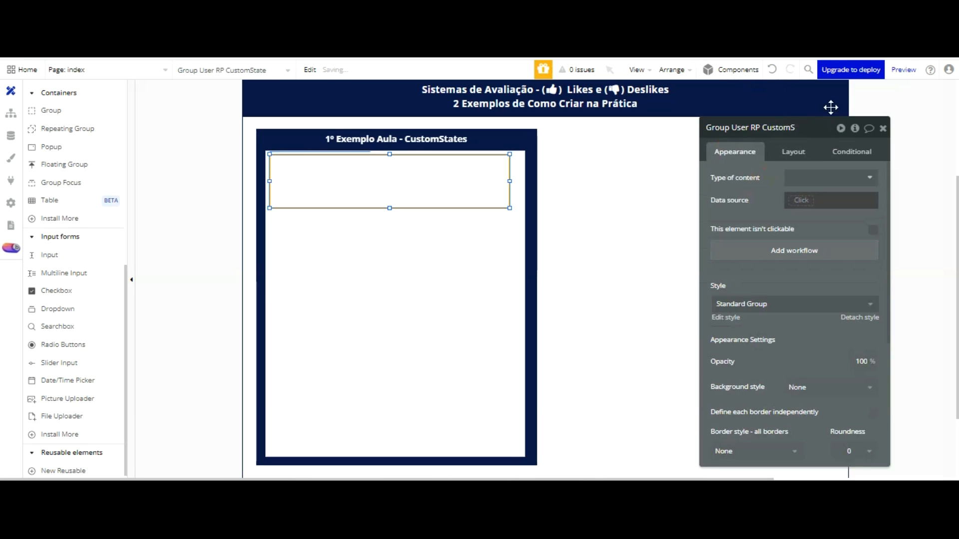
left_click(829, 178)
left_click(824, 223)
left_click(824, 200)
left_click(819, 245)
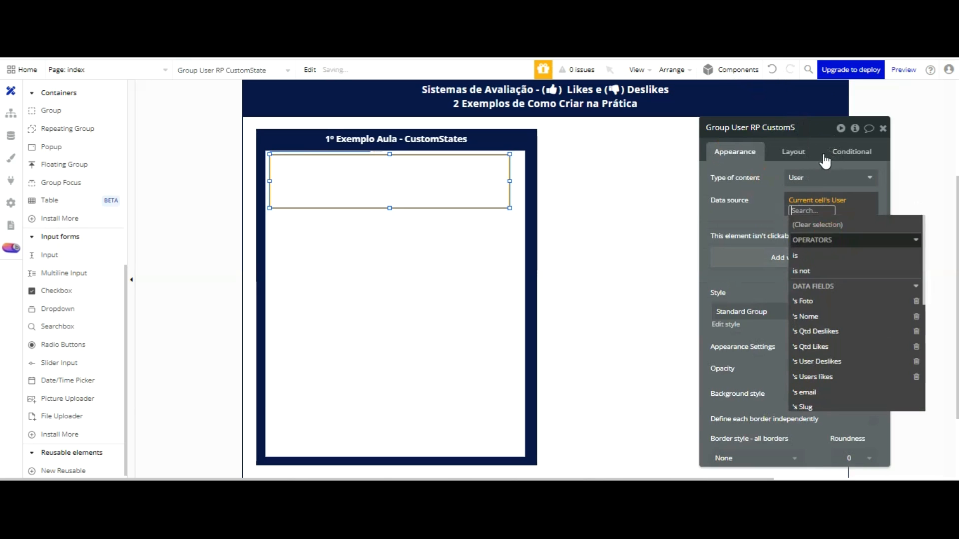
left_click(780, 118)
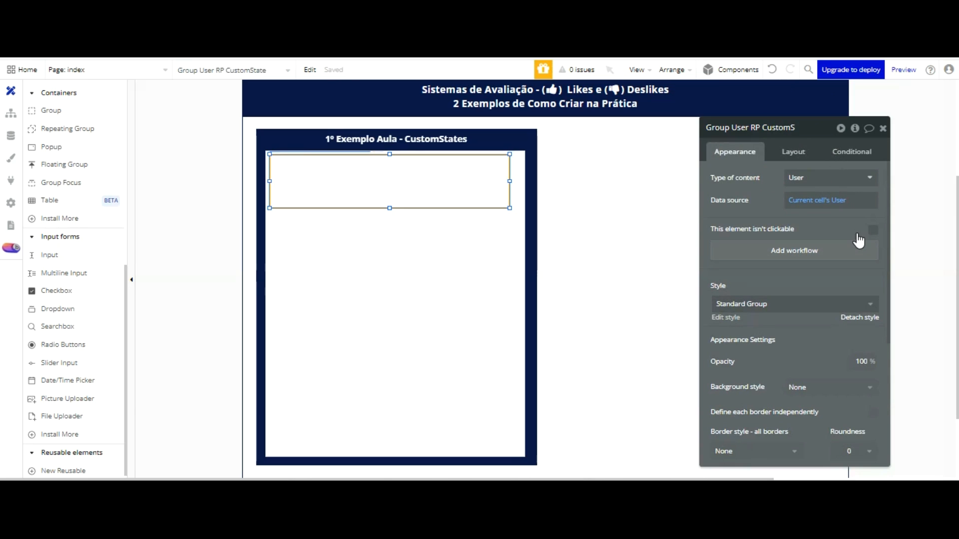
Detach the inner group's style and set its background style to Flat color.
left_click(860, 318)
scroll(830, 238, "down", 2)
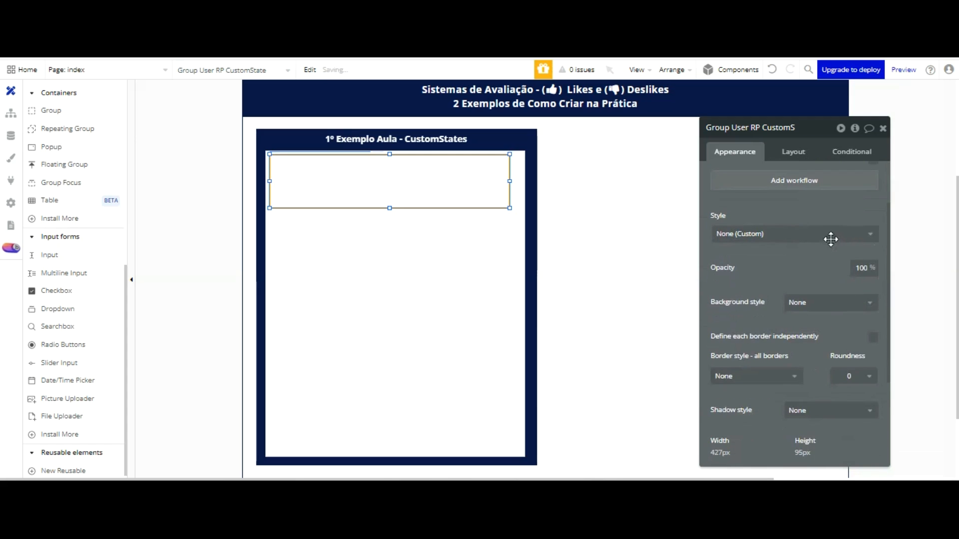
left_click(821, 303)
left_click(801, 353)
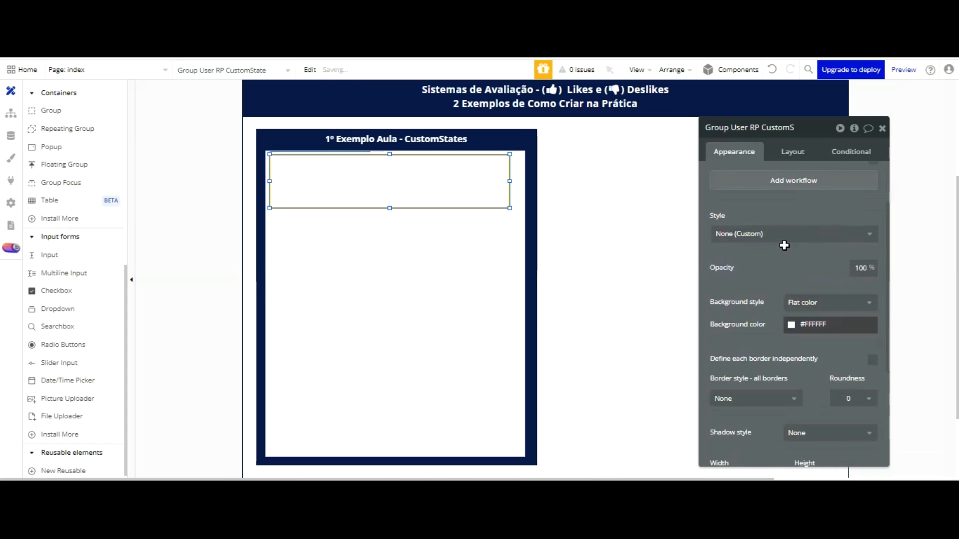
Set the inner group's background color to the color variable Text (#091747).
left_click(791, 325)
left_click(820, 453)
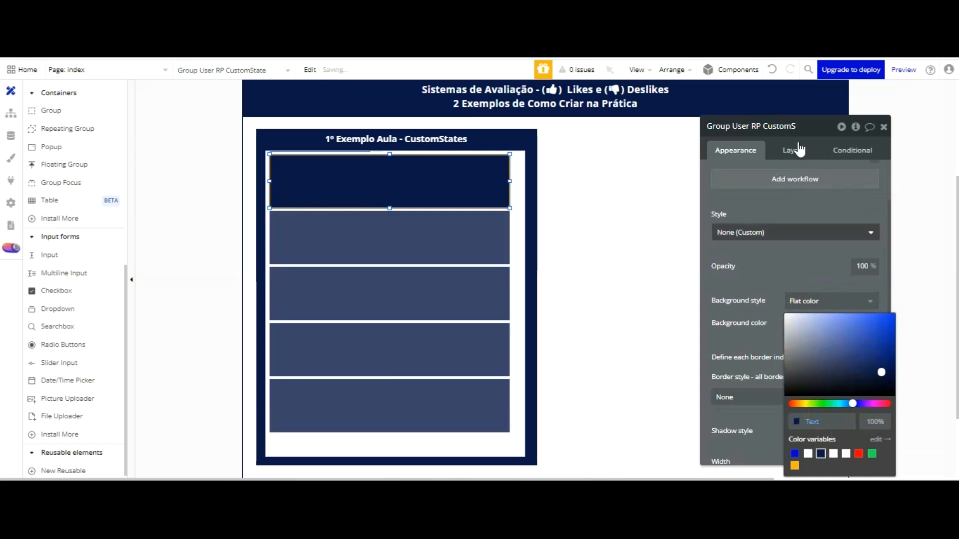
left_click(799, 123)
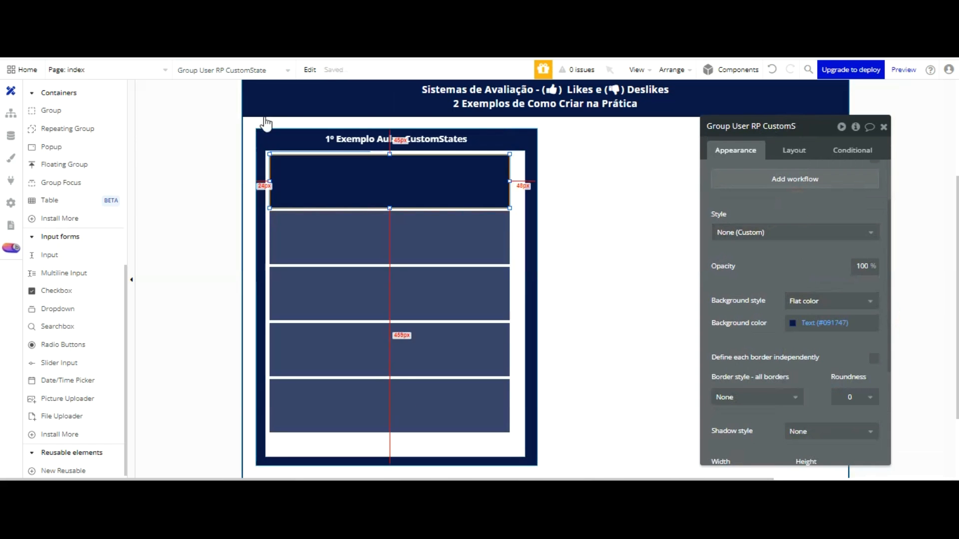
Draw an image element about 77 by 76 px at the left end of the inner group.
scroll(58, 205, "down", 1)
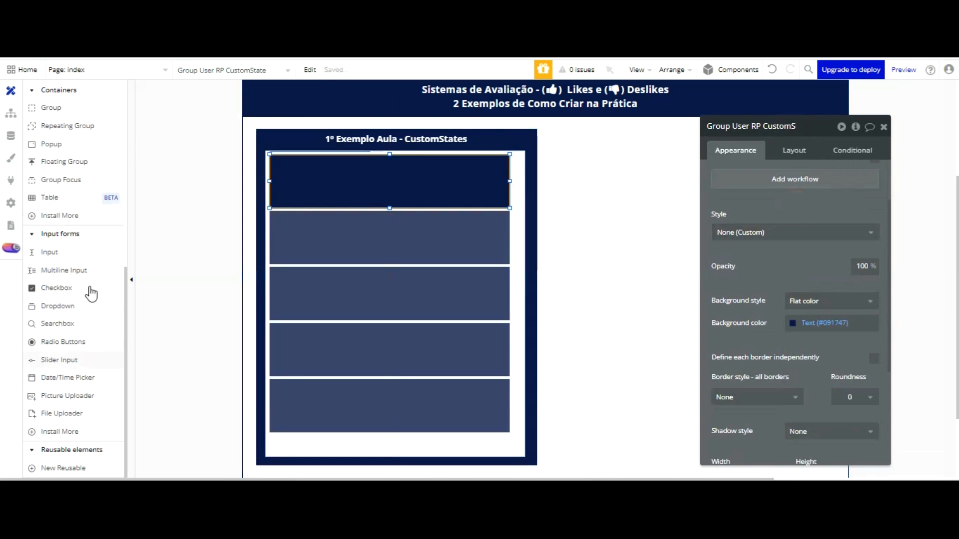
scroll(75, 314, "up", 5)
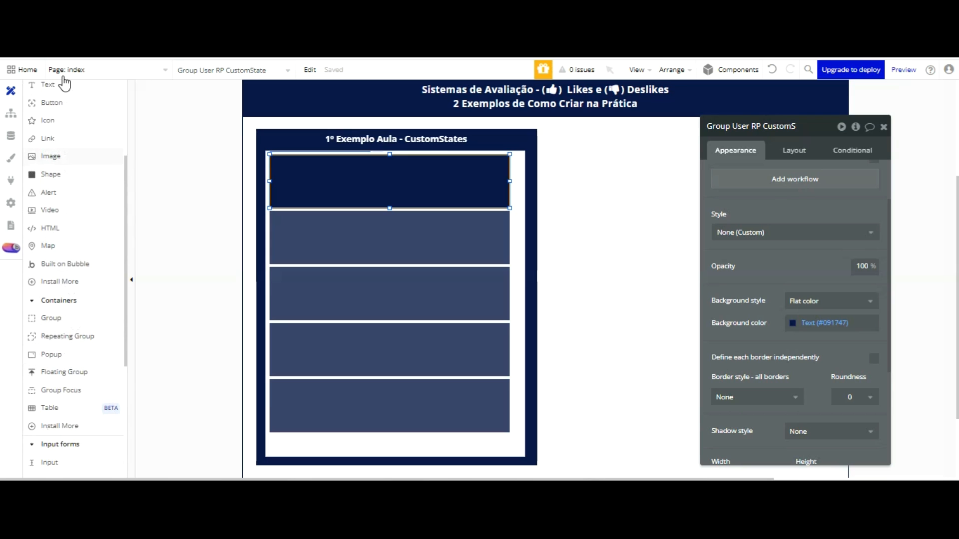
left_click(60, 156)
left_click_drag(274, 74, 317, 118)
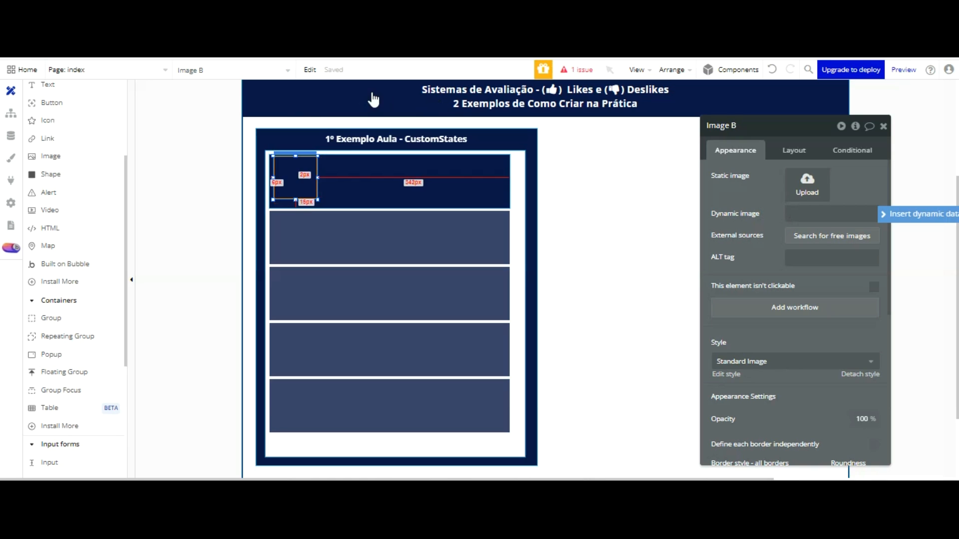
Nudge the image down and right until it sits about 8 px from the inner group's top and left edges.
left_click(303, 93)
key("Down")
key("Down")
key("Down")
key("Down")
key("Down")
key("Down")
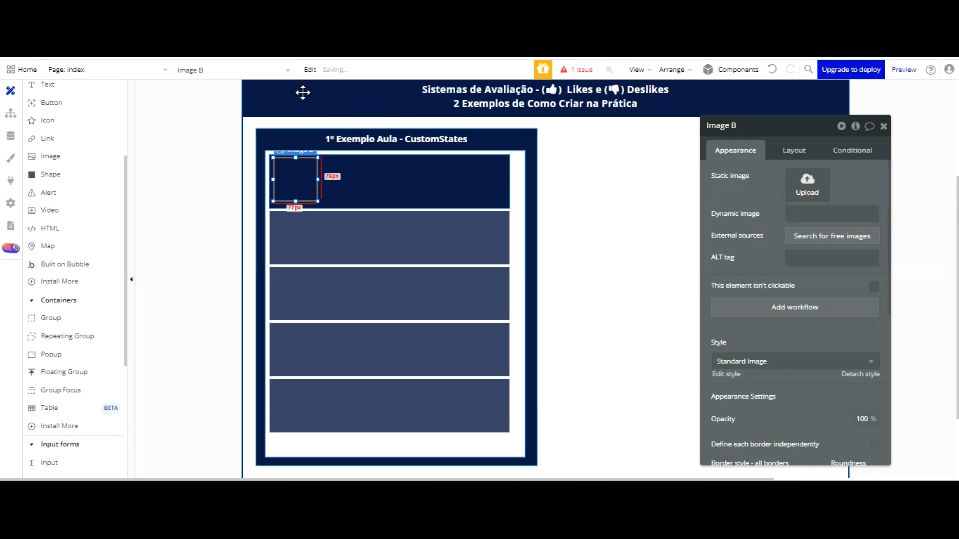
key("Right")
key("Right")
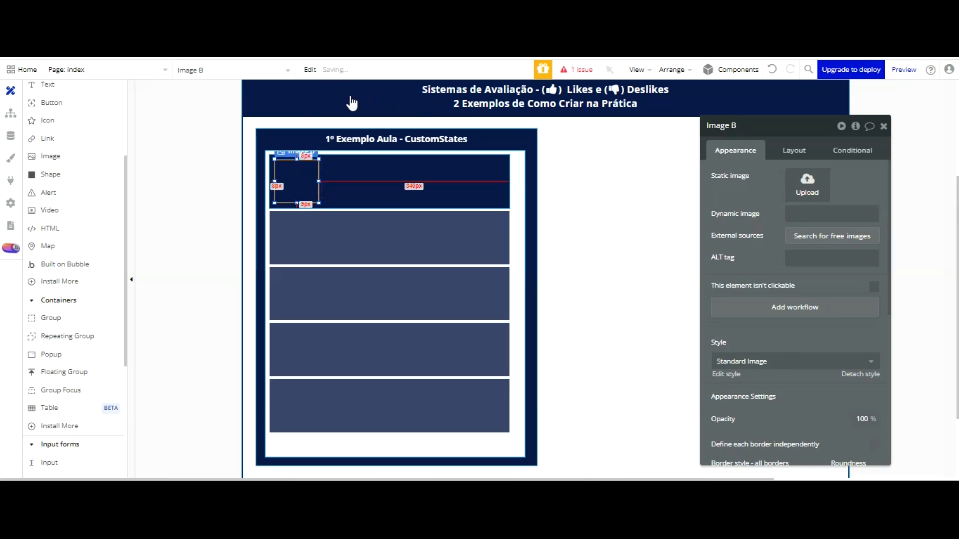
left_click(349, 178)
left_click(301, 178)
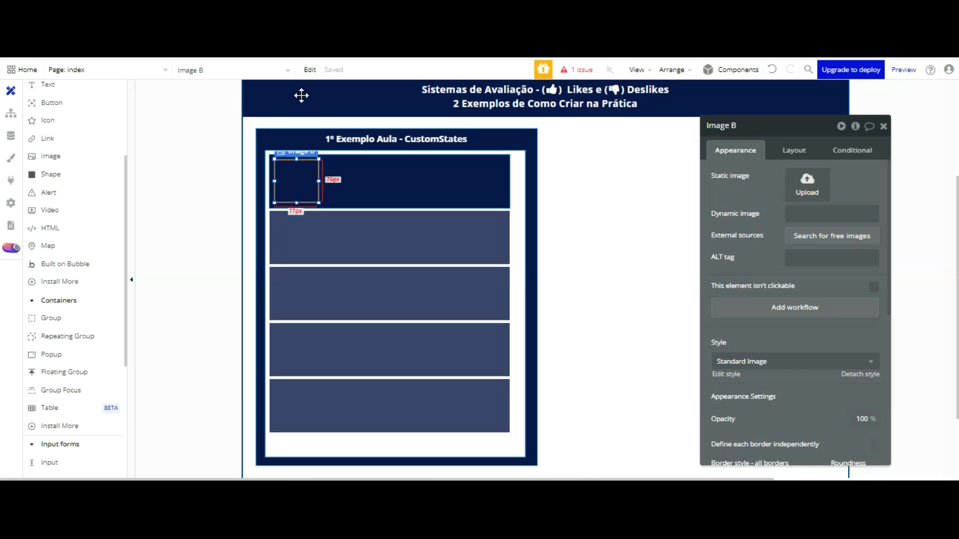
Rename the image as "Image User" and set its dynamic image to Parent group's User's Foto.
double_click(767, 125)
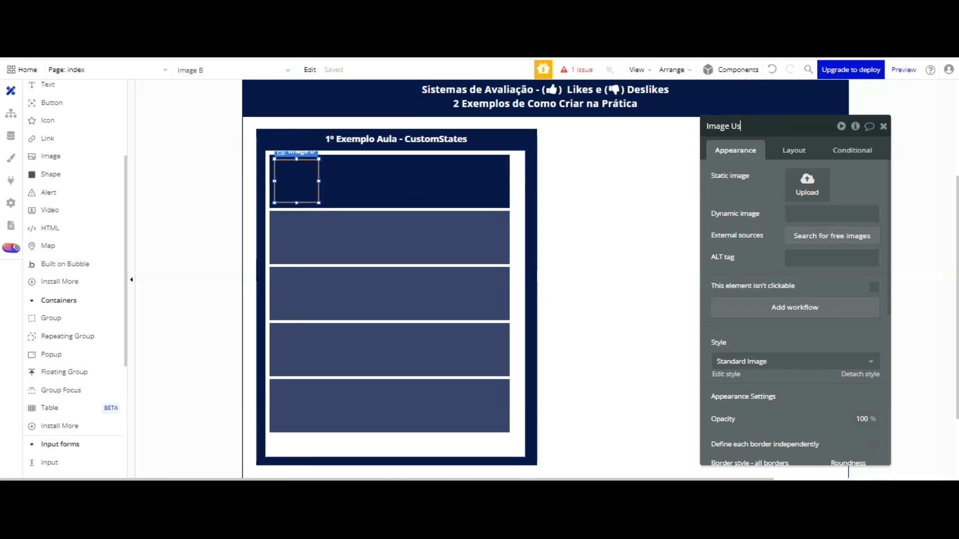
type("User")
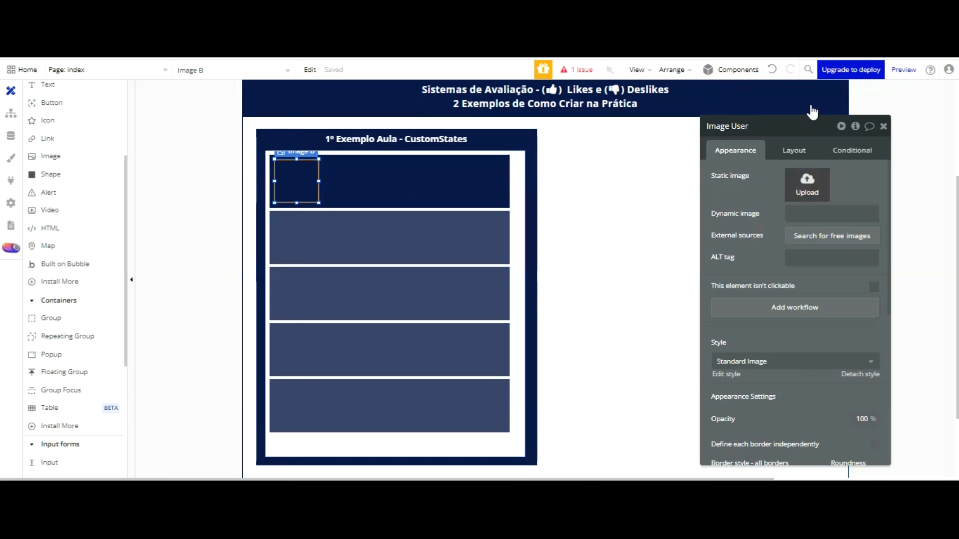
left_click(822, 212)
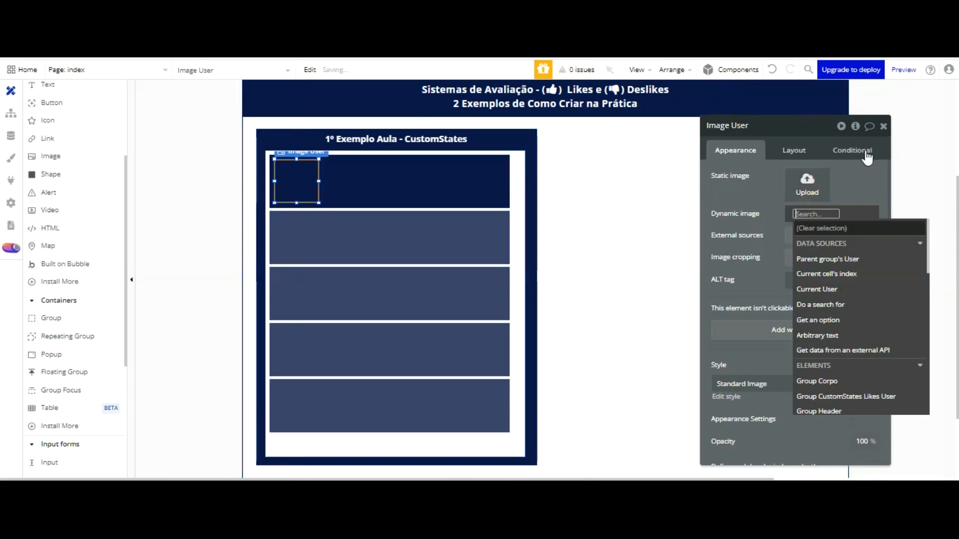
left_click(858, 257)
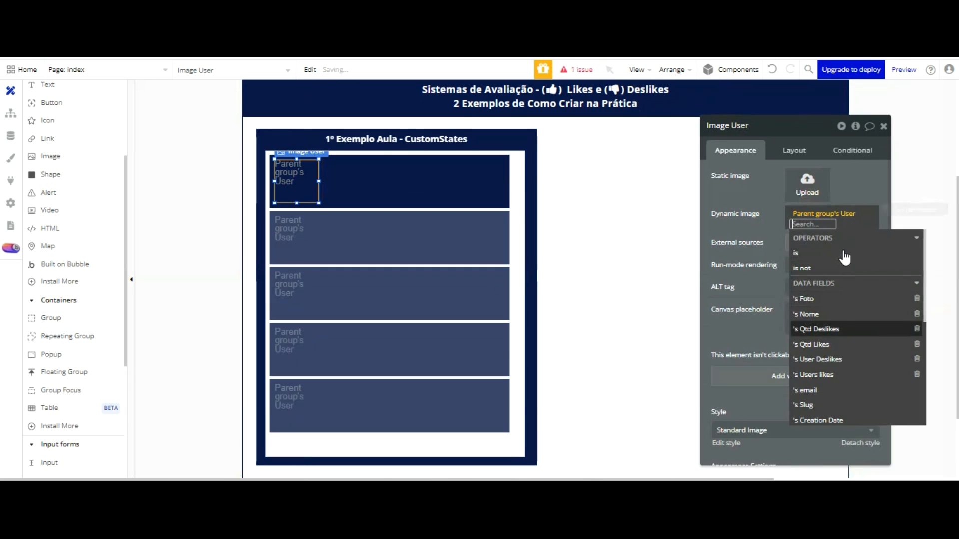
left_click(812, 299)
left_click(760, 107)
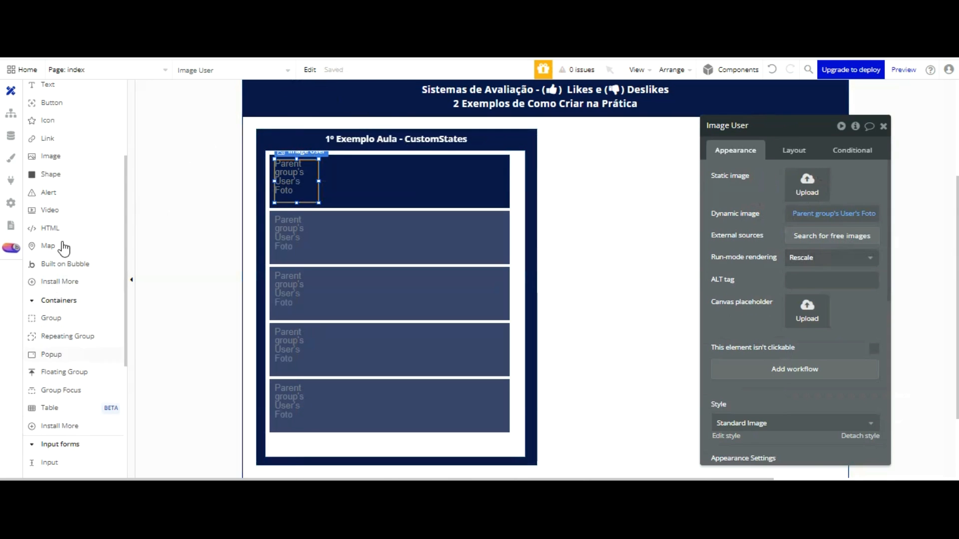
Draw a text element about 305 px wide beside the image and extend its upper edge to a height of about 32 px.
left_click(49, 87)
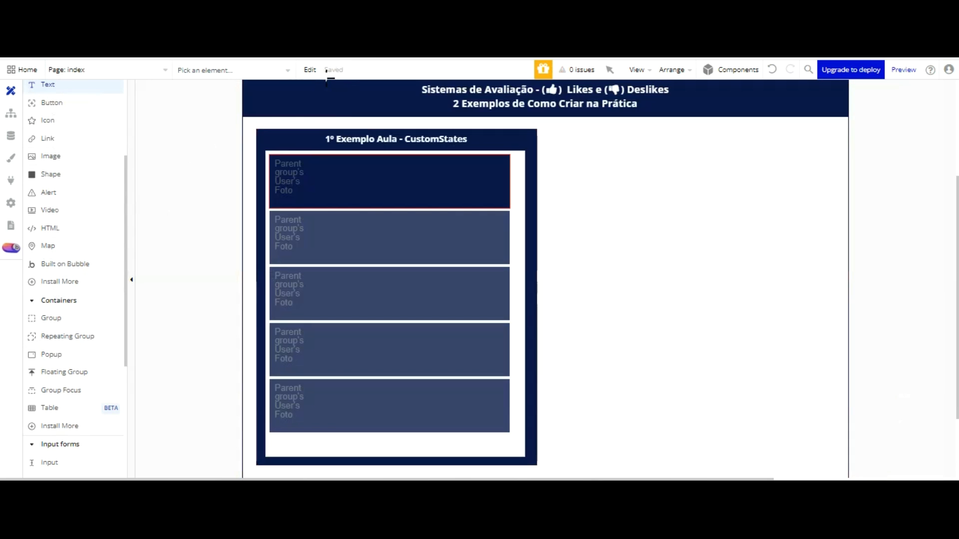
left_click_drag(327, 76, 497, 88)
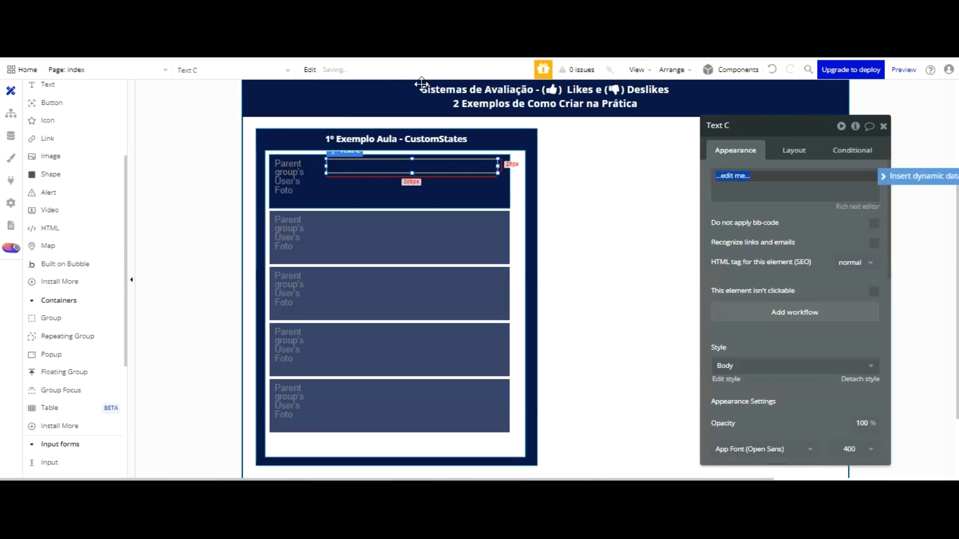
left_click_drag(412, 76, 411, 72)
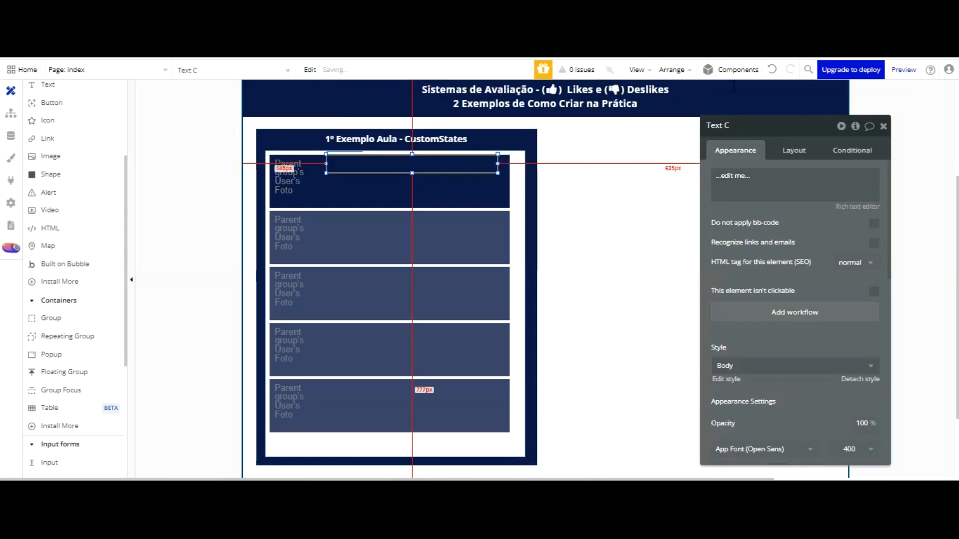
Fill the new text element with the dynamic value Parent group's User's Nome.
left_click(894, 172)
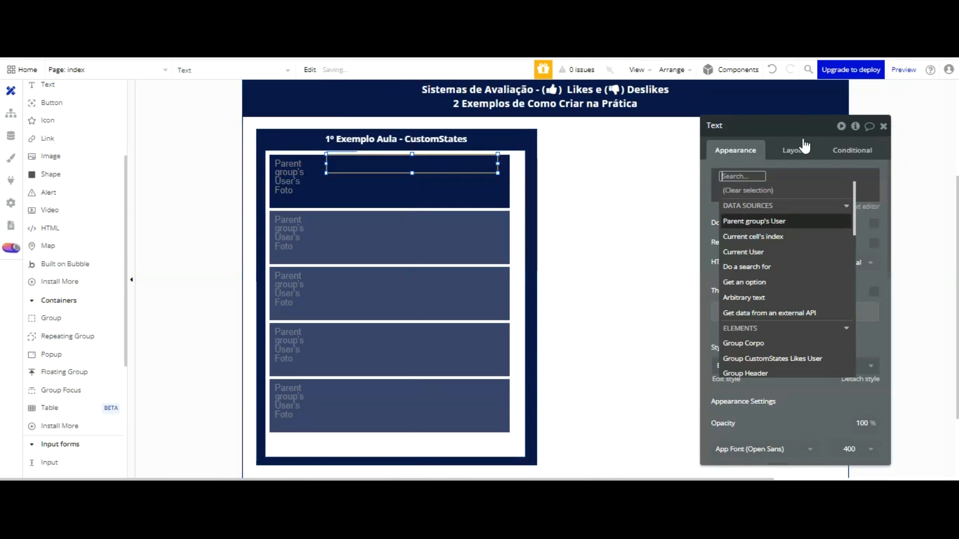
left_click(784, 221)
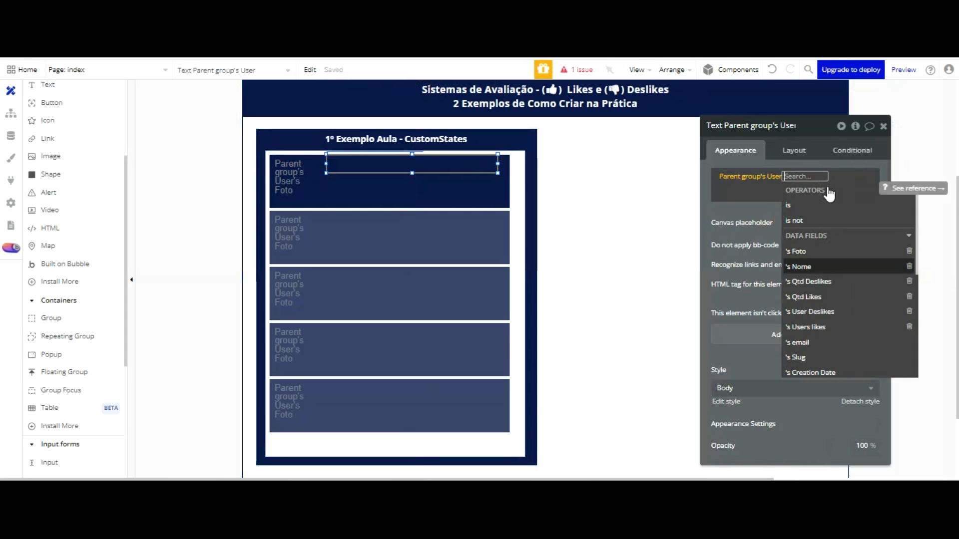
left_click(805, 267)
left_click(784, 275)
Set the name text's font size to 18 px and detach its style.
scroll(786, 300, "down", 3)
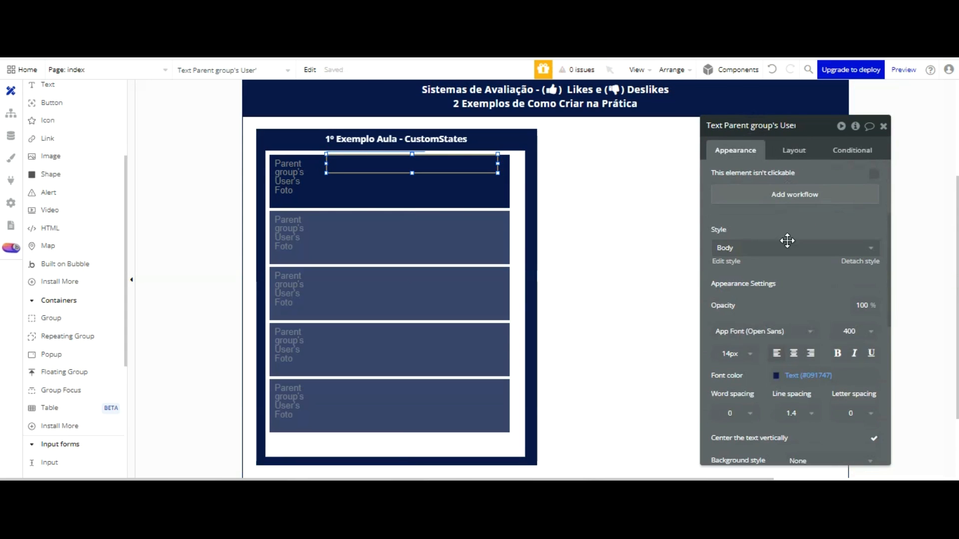
left_click(738, 354)
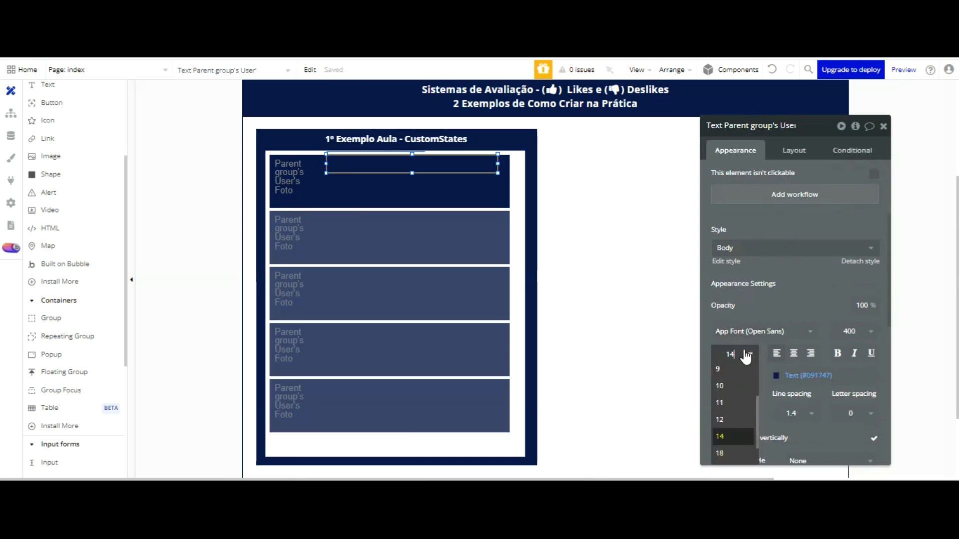
left_click(719, 453)
left_click(837, 353)
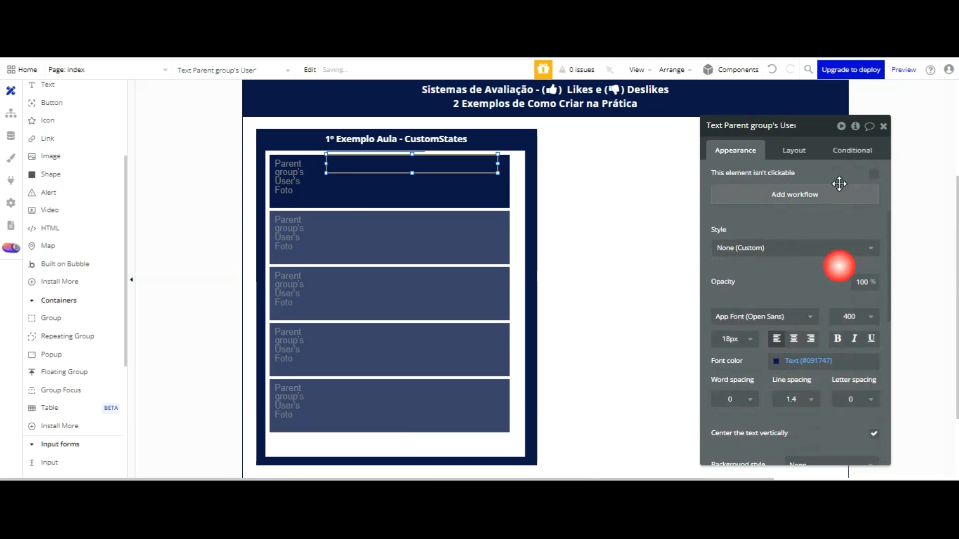
Set the name text's font color to Primary contrast (#FFFFFF).
scroll(801, 200, "up", 3)
scroll(789, 265, "down", 3)
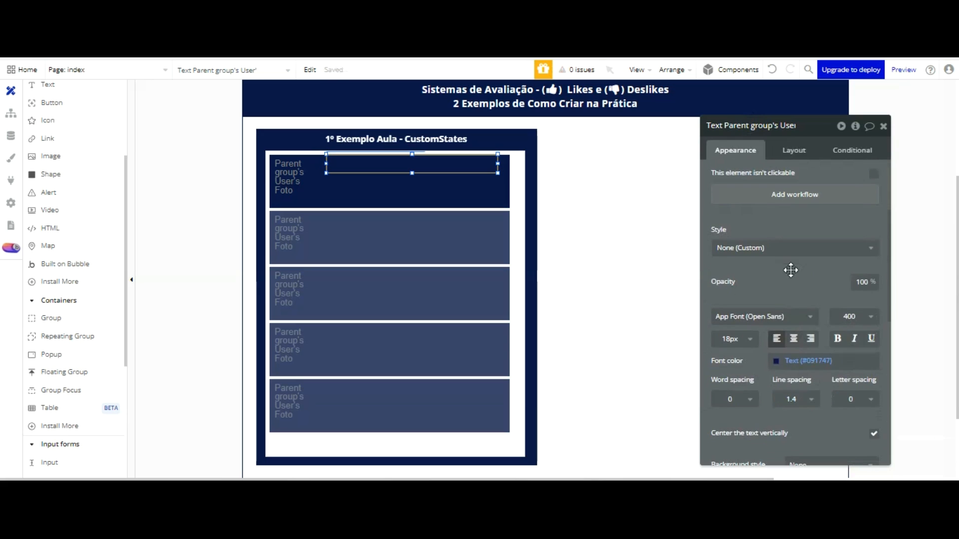
left_click(783, 361)
left_click(793, 454)
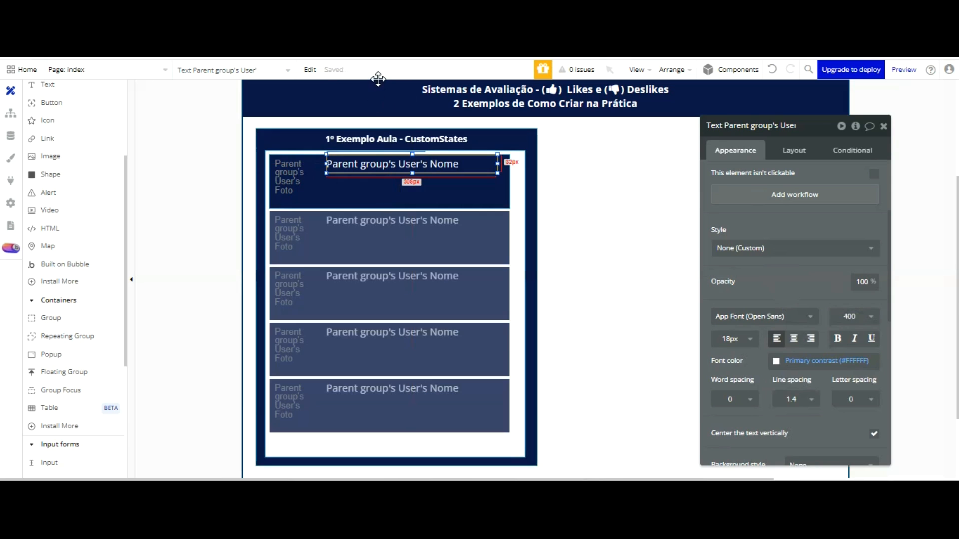
Append "nome" to the name text's element name.
left_click(799, 125)
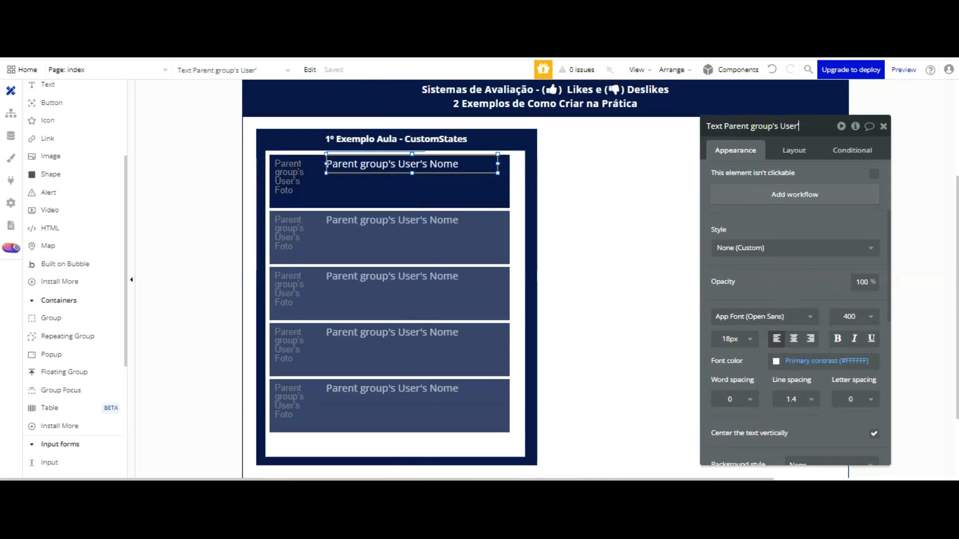
type("nome")
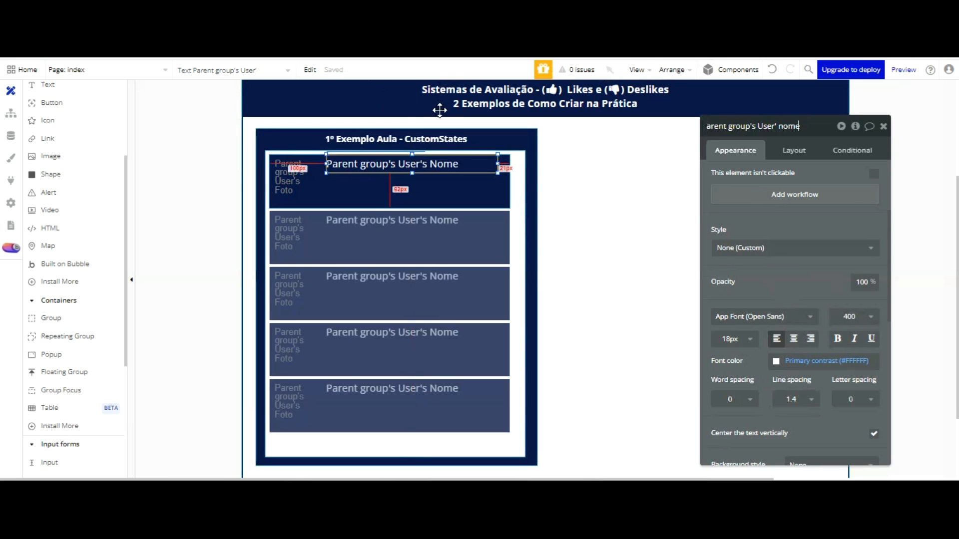
left_click(439, 187)
Duplicate the name text directly below the original and set the copy's font size to 14 px.
left_click(443, 164)
left_click_drag(442, 83, 481, 181)
left_click(736, 339)
type("14")
left_click(769, 371)
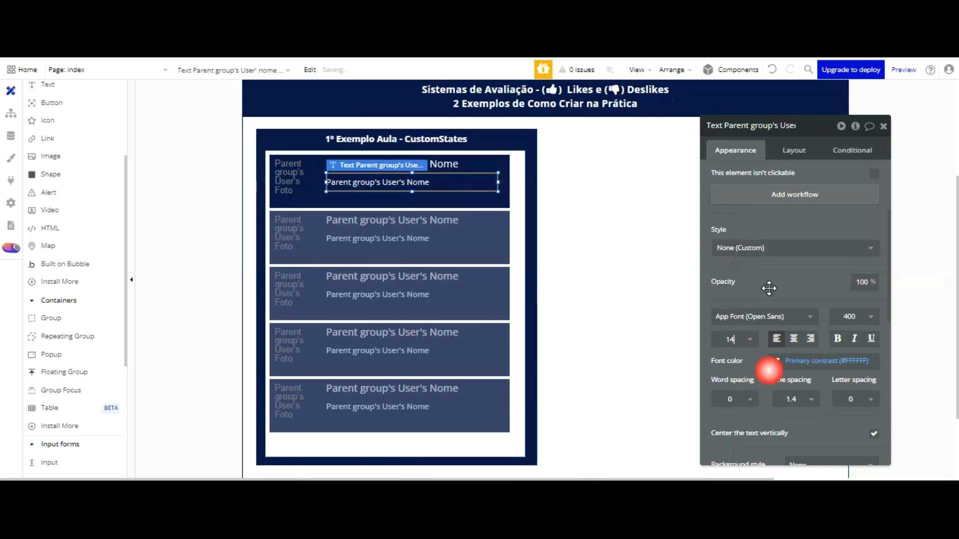
scroll(783, 138, "up", 3)
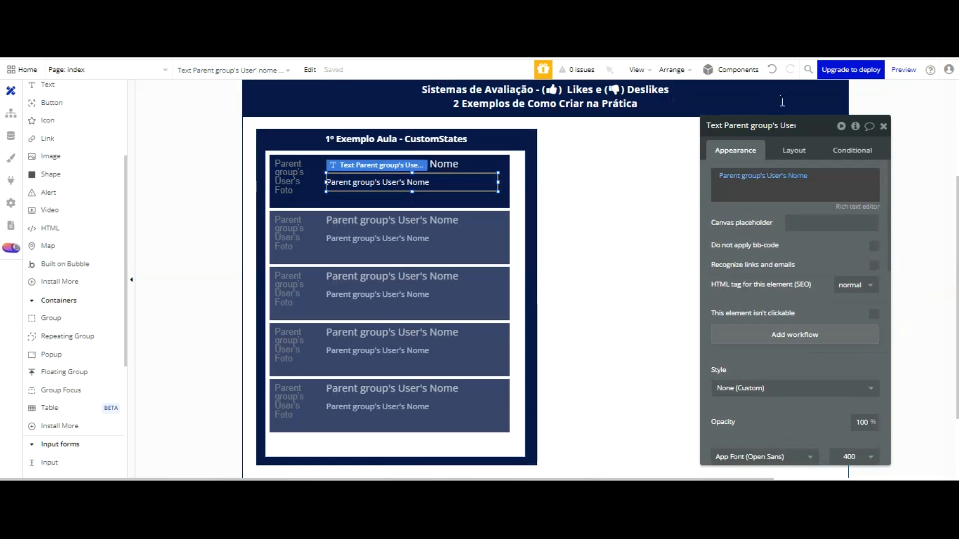
left_click(798, 175)
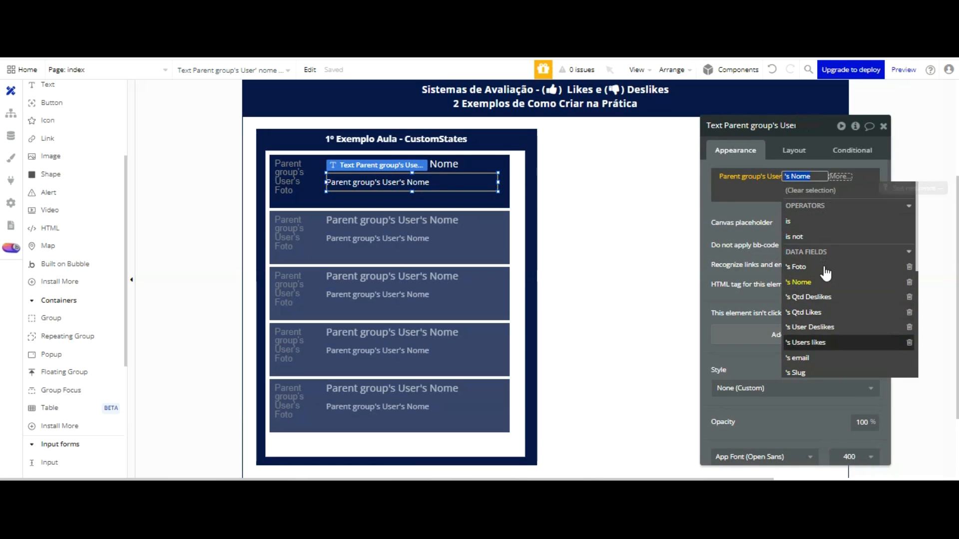
left_click(797, 358)
left_click(765, 185)
Rename the copied text element as "Text Parent group's User' email".
left_click(788, 127)
key("BackSpace")
key("BackSpace")
key("BackSpace")
key("BackSpace")
key("BackSpace")
key("BackSpace")
key("BackSpace")
key("BackSpace")
key("BackSpace")
key("BackSpace")
type("email")
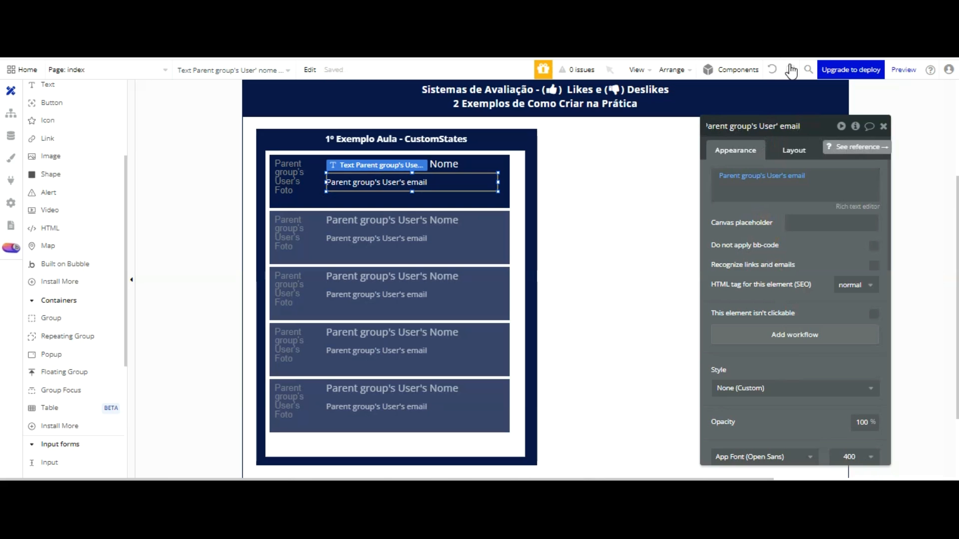
key("Return")
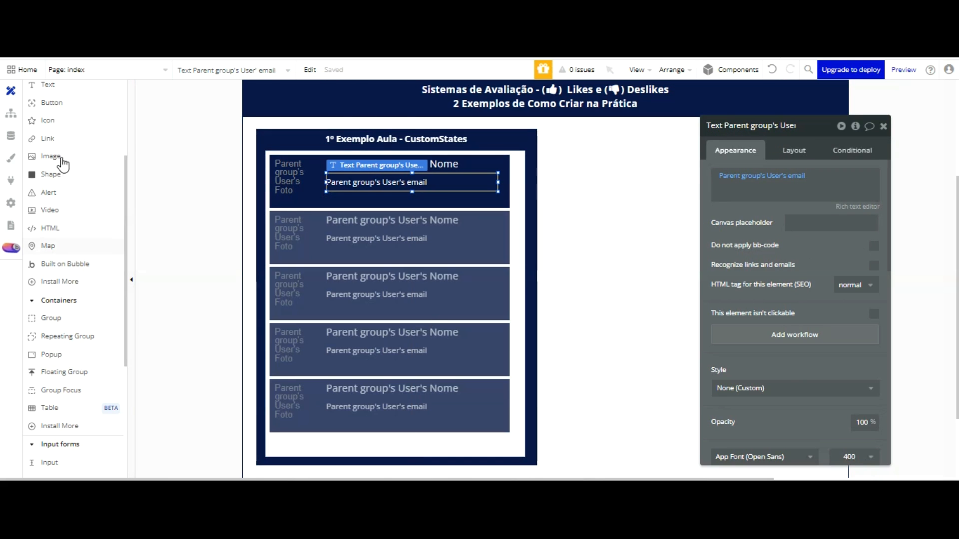
Draw a small icon element below the email text and choose the outlined thumbs-up icon for it.
scroll(72, 145, "up", 1)
scroll(72, 145, "up", 5)
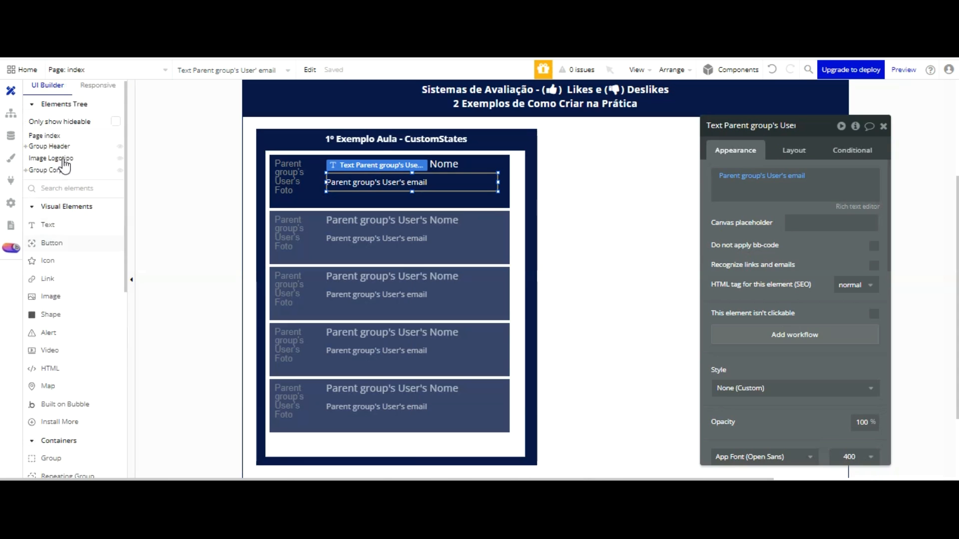
left_click(48, 260)
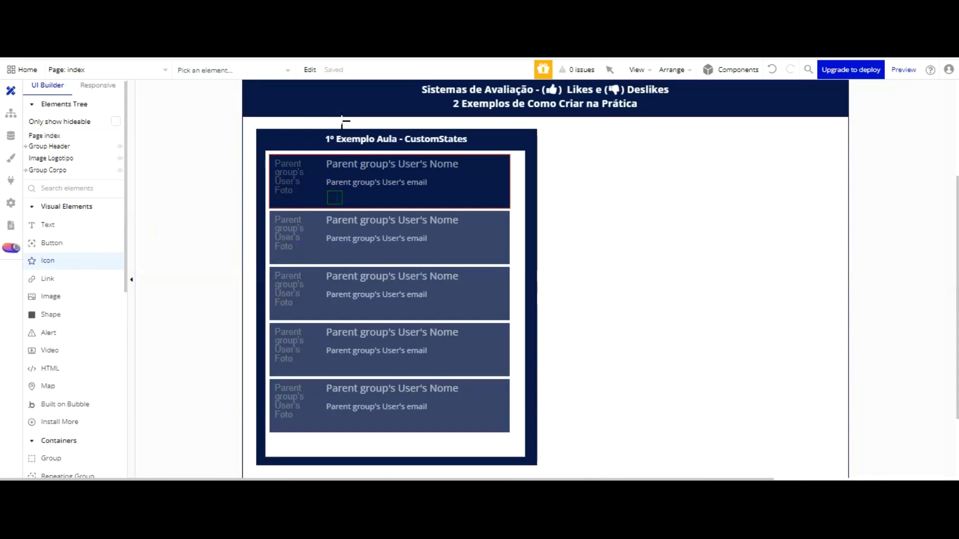
left_click_drag(327, 191, 345, 205)
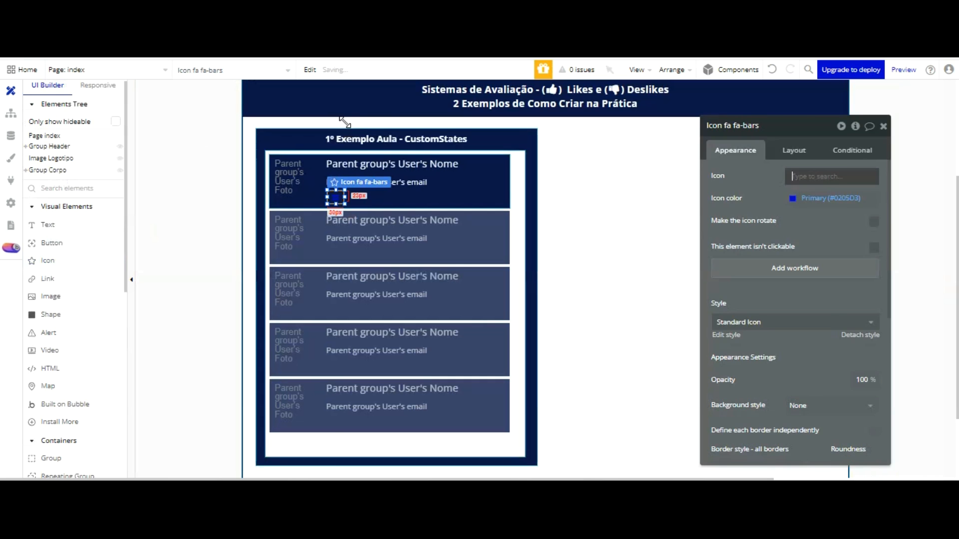
type("up")
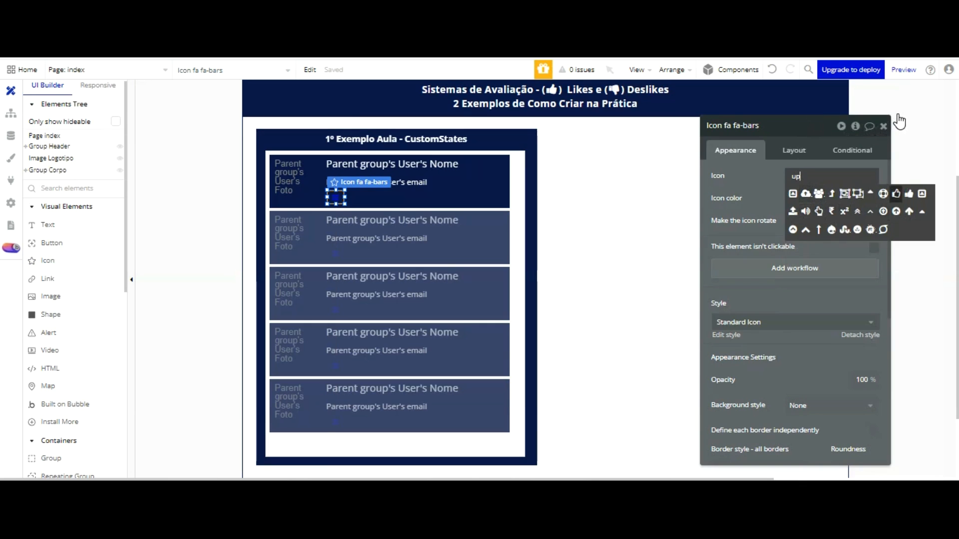
left_click(896, 194)
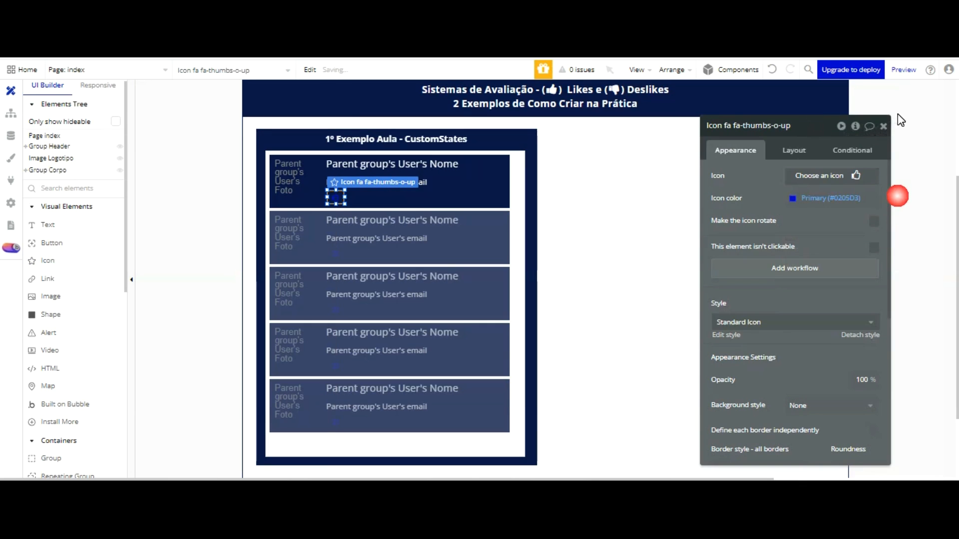
Set the thumbs-up icon's color to the white Primary contrast variable and detach its Standard Icon style.
left_click(793, 197)
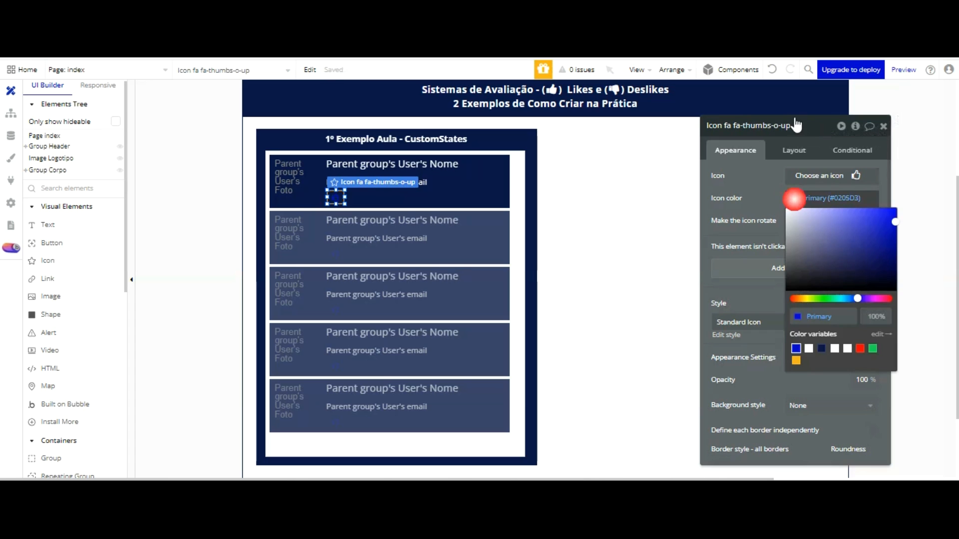
left_click(809, 348)
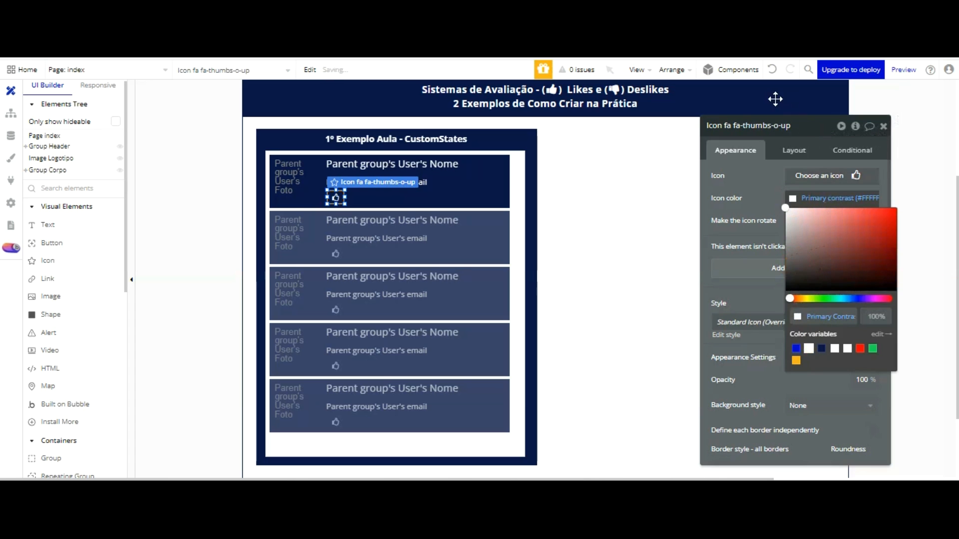
left_click(792, 130)
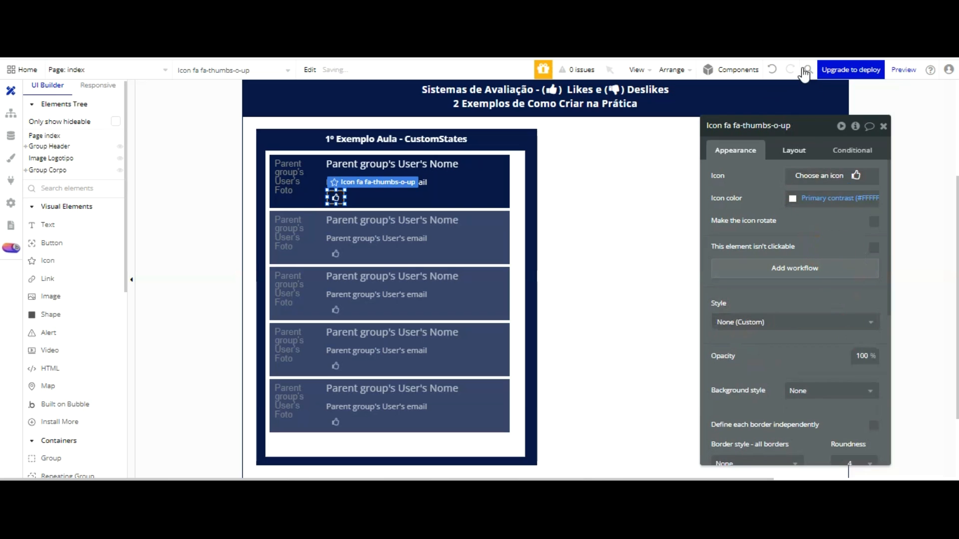
Set the thumbs-up icon's top, bottom, left and right padding to 0 px.
left_click(793, 150)
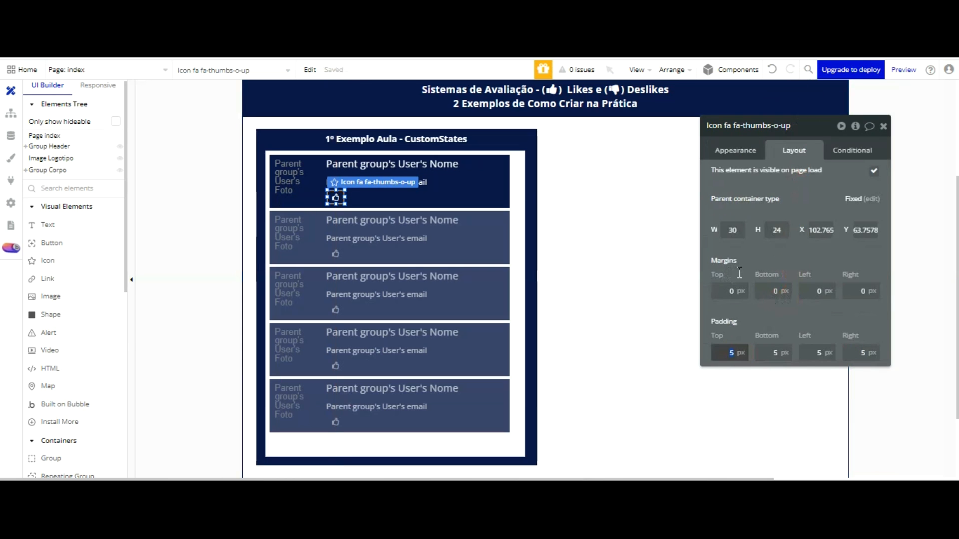
type("0")
key("Tab")
type("0")
key("Tab")
type("0")
key("Tab")
type("0")
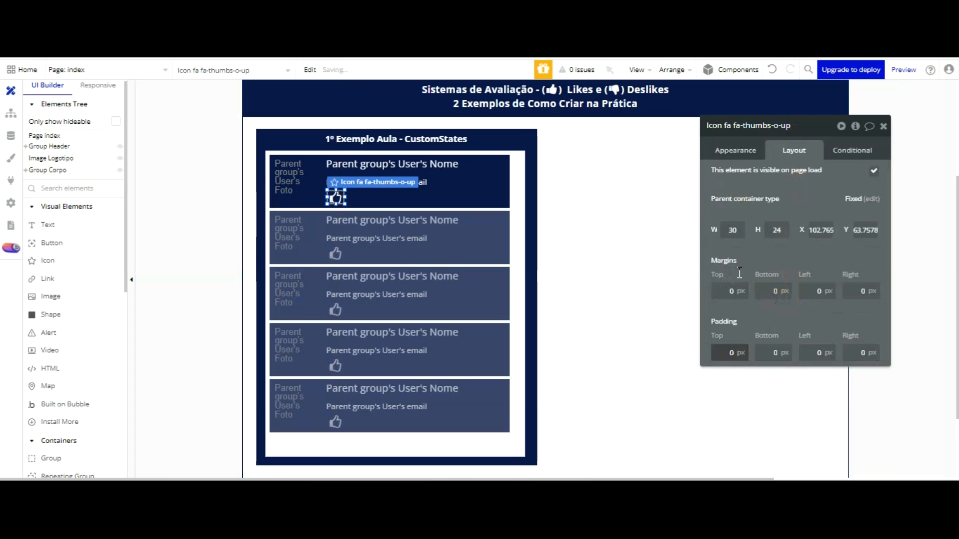
left_click(605, 198)
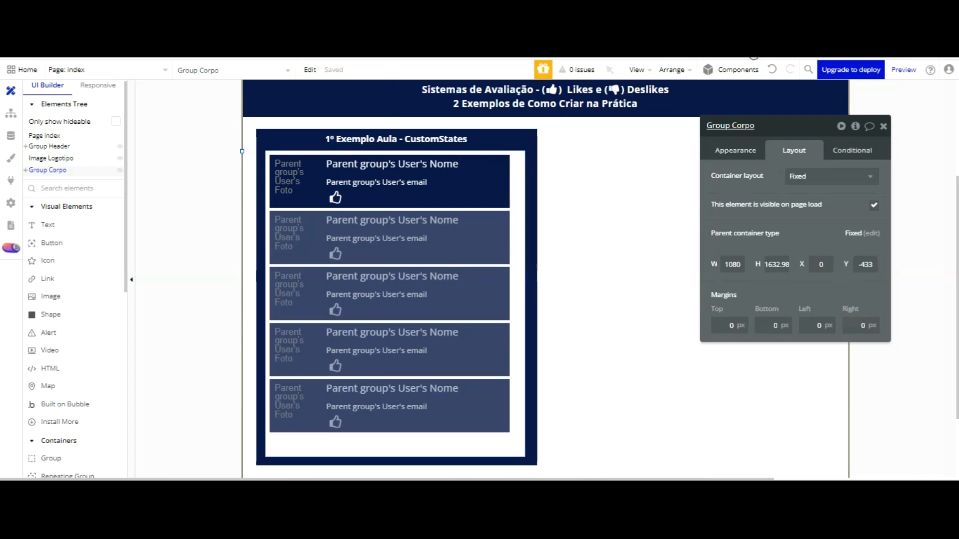
left_click(884, 126)
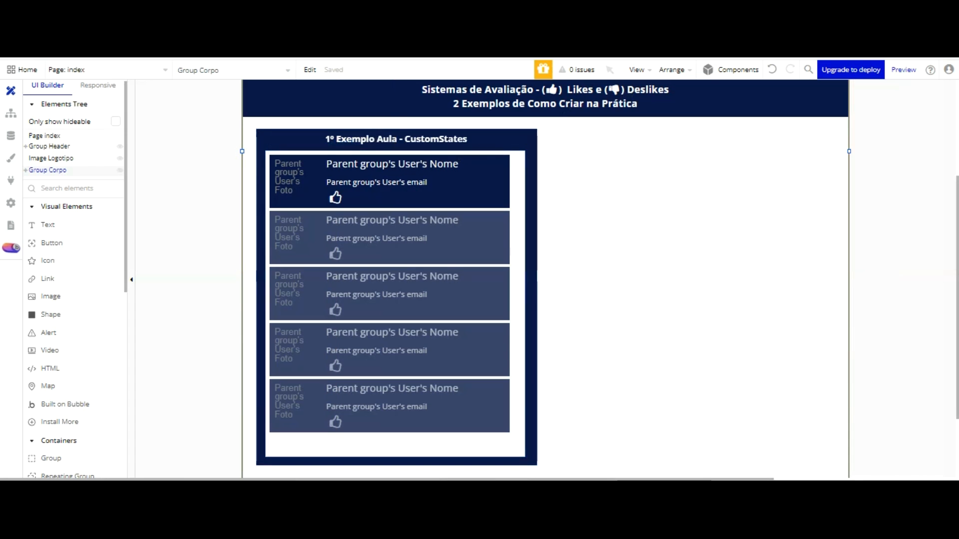
Rename the thumbs-up icon element as "Icon likes user rg customstate".
double_click(341, 123)
left_click(790, 126)
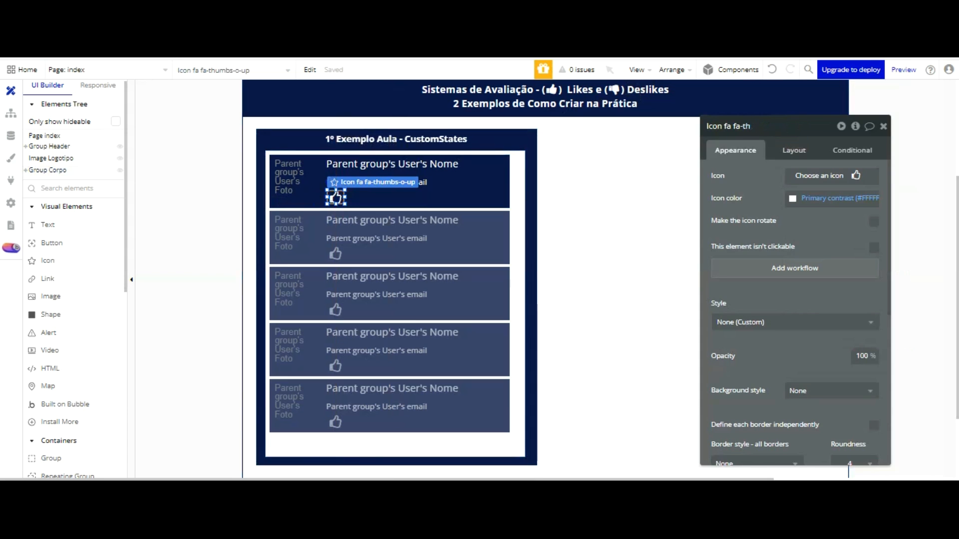
key("BackSpace")
key("BackSpace")
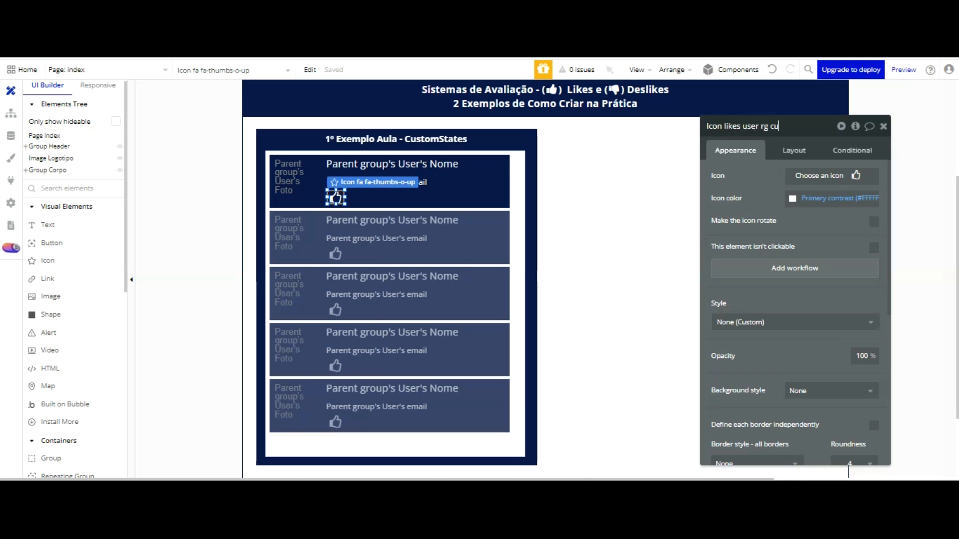
type("mstate")
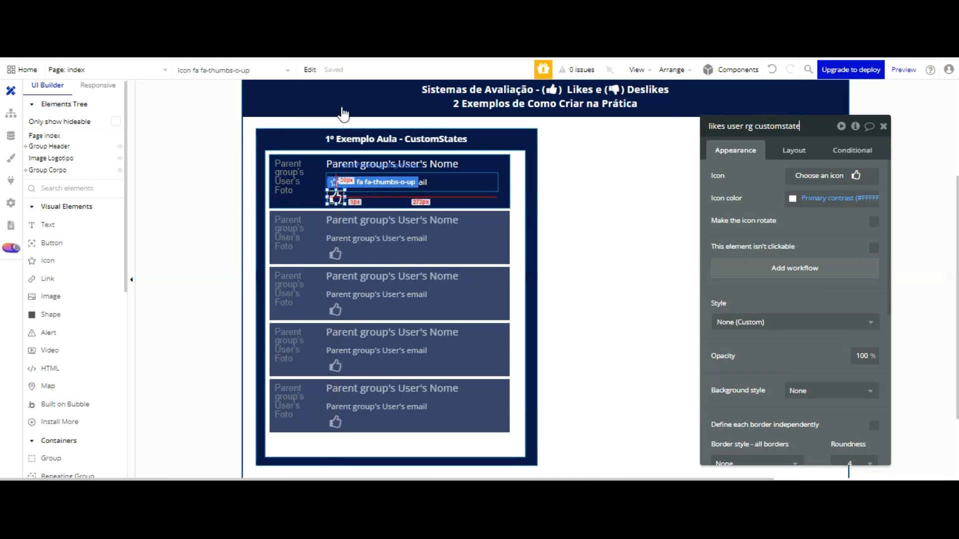
key("Return")
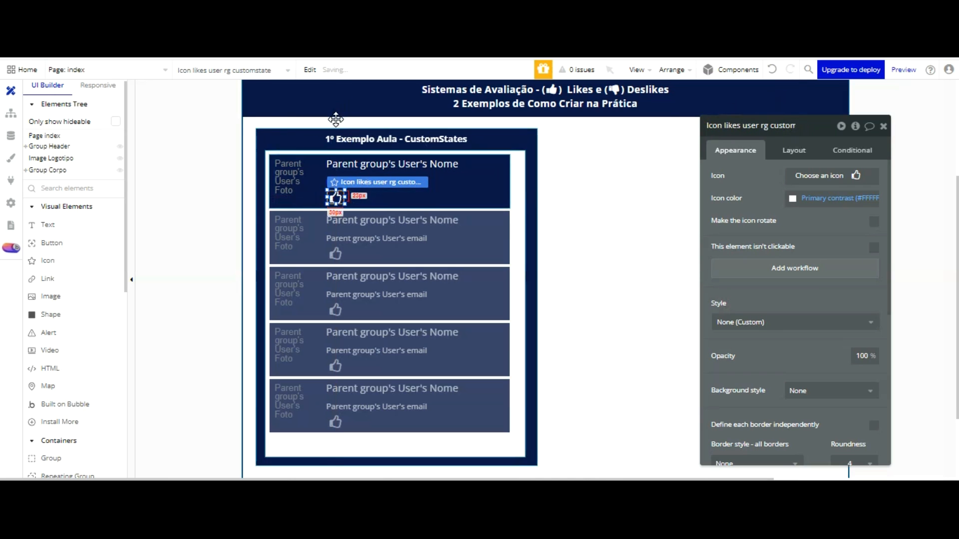
Duplicate the thumbs-up icon and place the copy to its right in the same row, leaving space between them.
key("ctrl+v")
left_click_drag(336, 121, 429, 128)
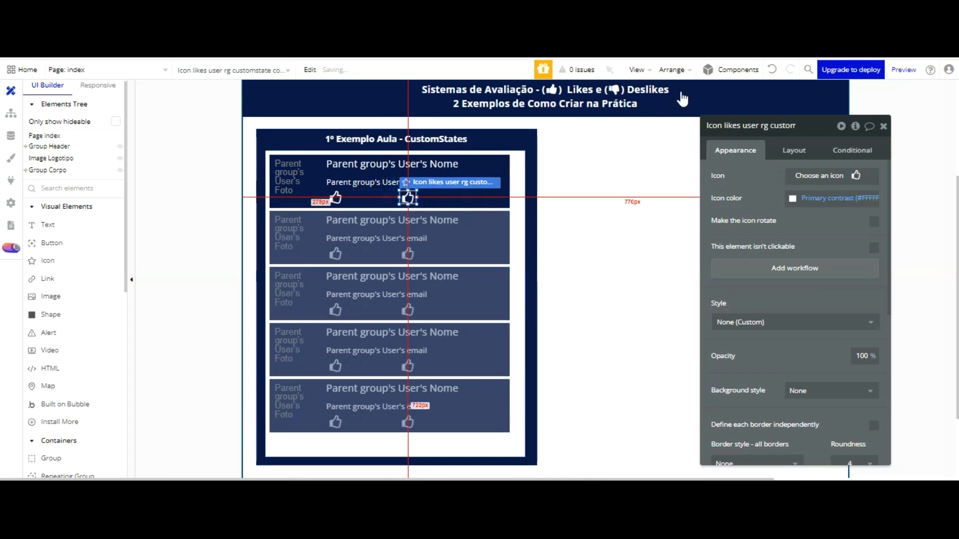
Rename the copied icon as "Icon dislikes user rg customstate" and change its symbol to the outlined thumbs-down.
left_click(763, 127)
key("BackSpace")
key("BackSpace")
key("BackSpace")
key("BackSpace")
key("BackSpace")
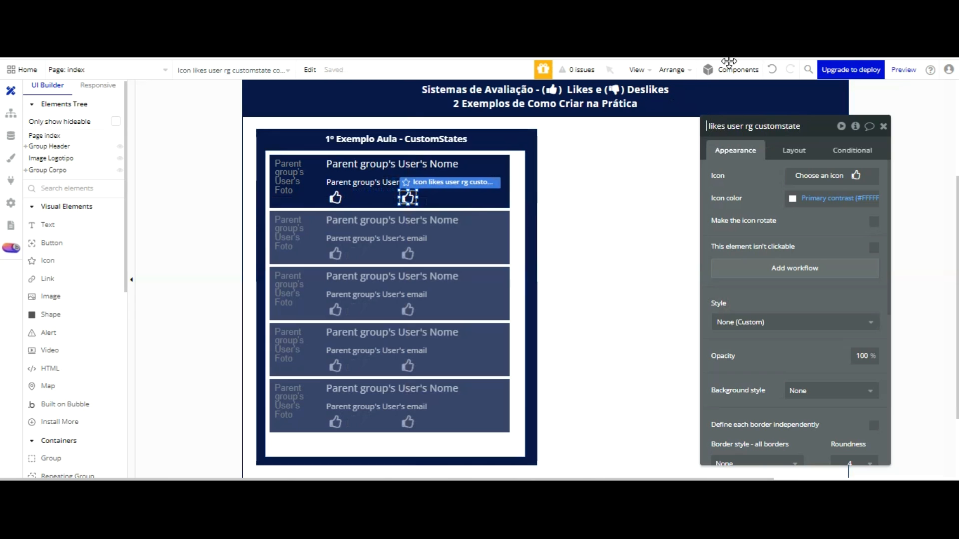
key("Home")
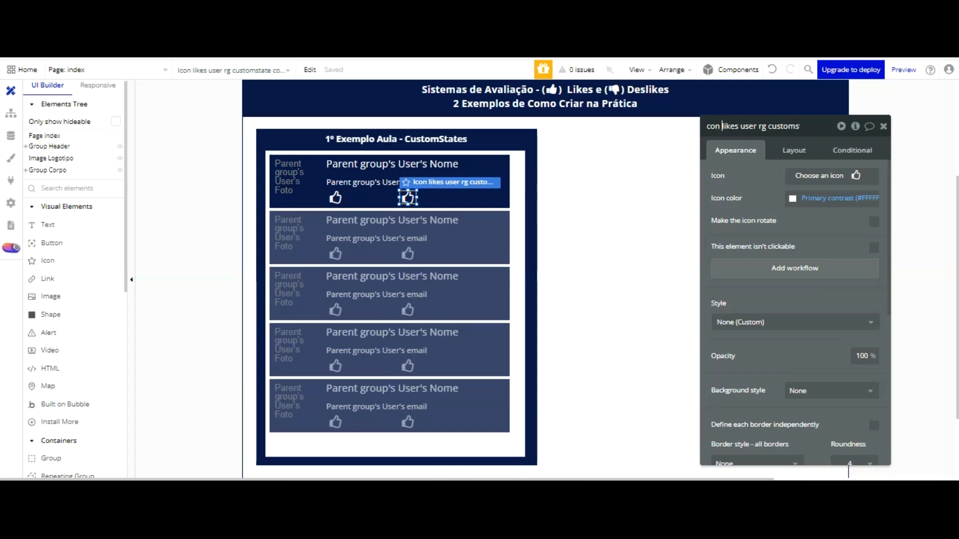
type("dis")
left_click(832, 176)
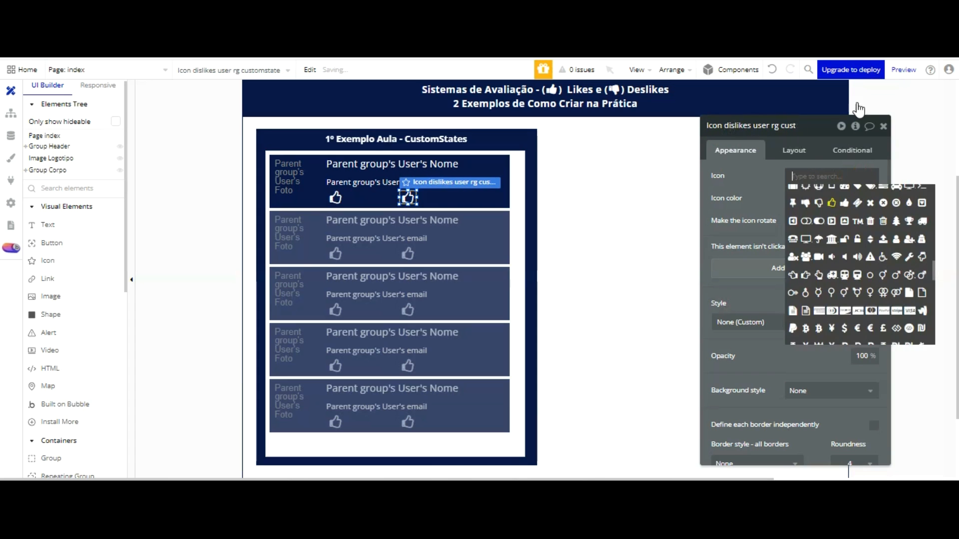
left_click(805, 203)
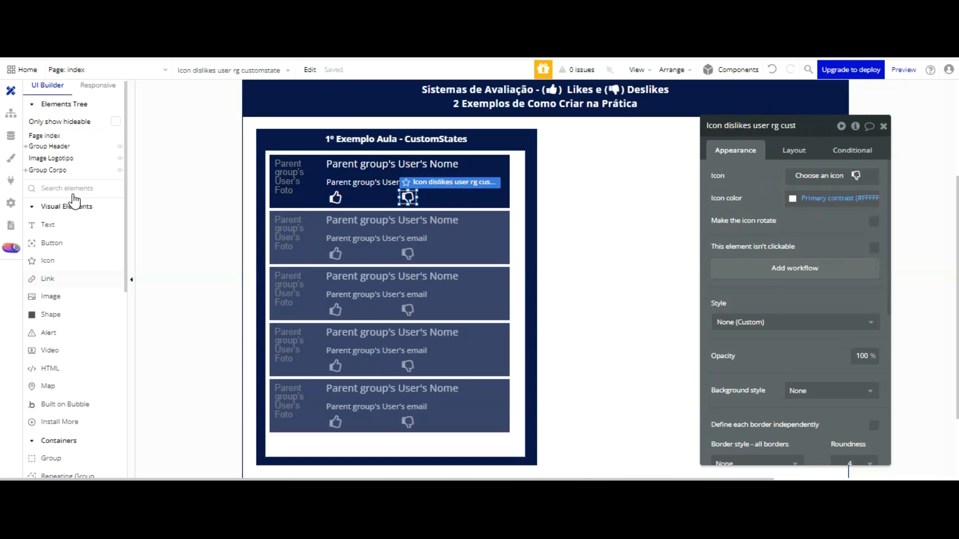
Draw a text element about 57 × 24 px between the thumbs-up and thumbs-down icons.
left_click(107, 225)
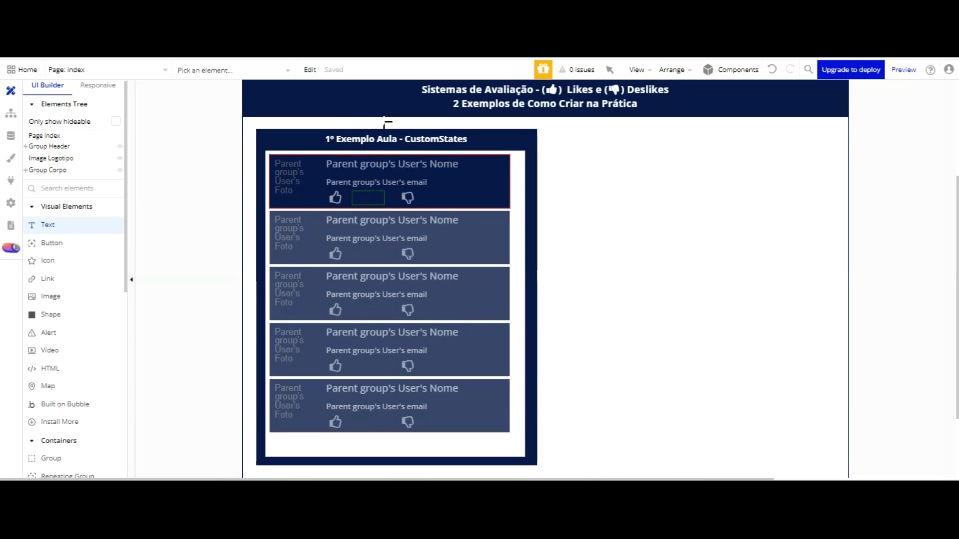
left_click_drag(352, 191, 384, 205)
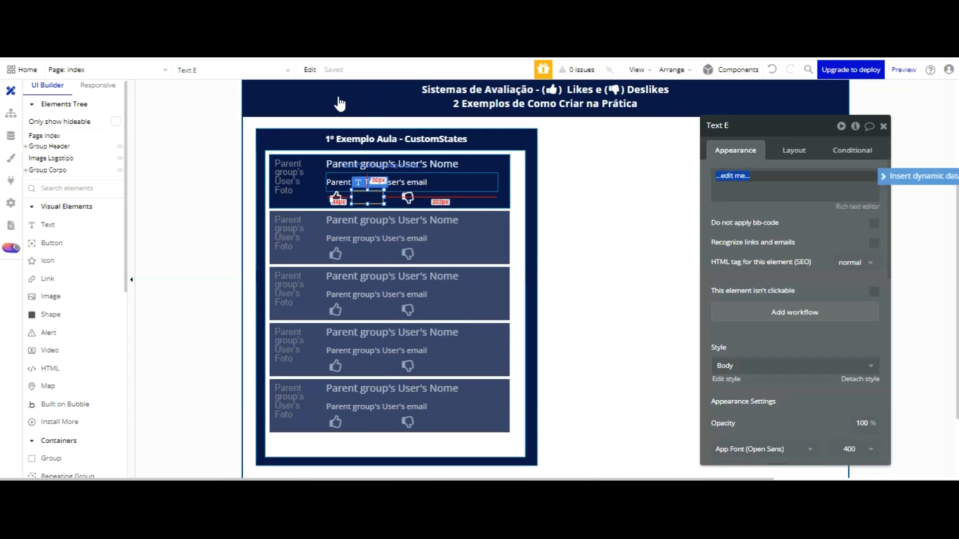
Set the height of both the user email text and the user name text to 30.
key("ctrl+z")
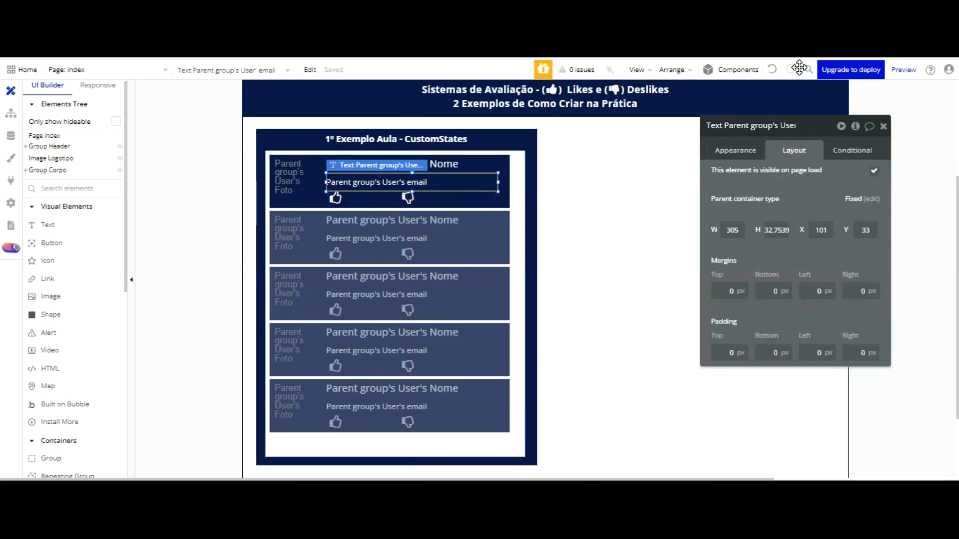
left_click_drag(766, 230, 783, 230)
type("30")
left_click(452, 164)
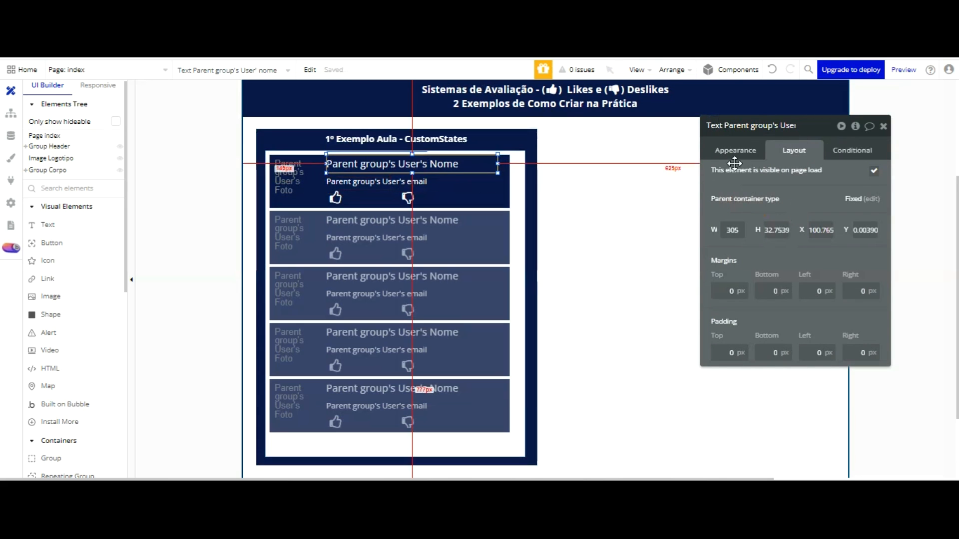
type("30")
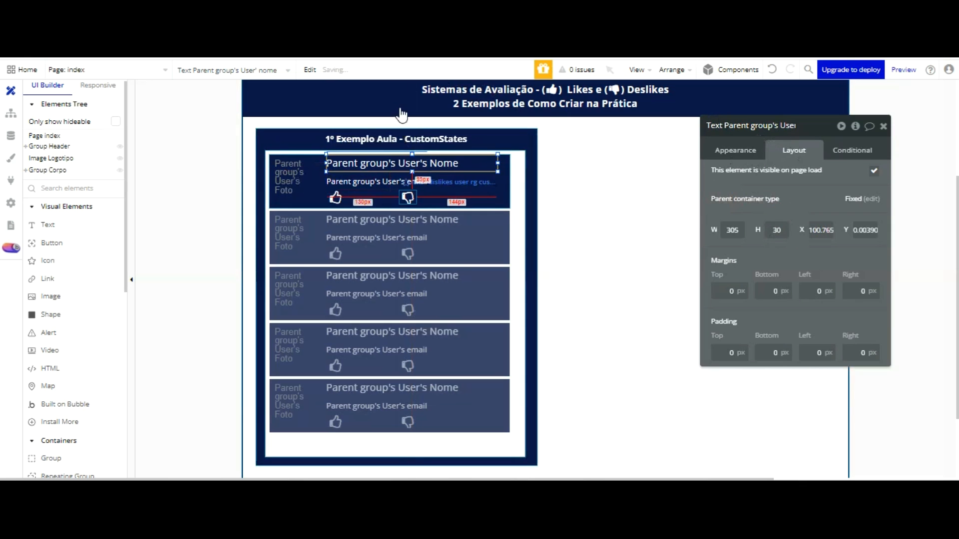
Set the height of the empty text between the icons to 25 and rename it "Text Qtd Likes User Customstate rg".
left_click(372, 198)
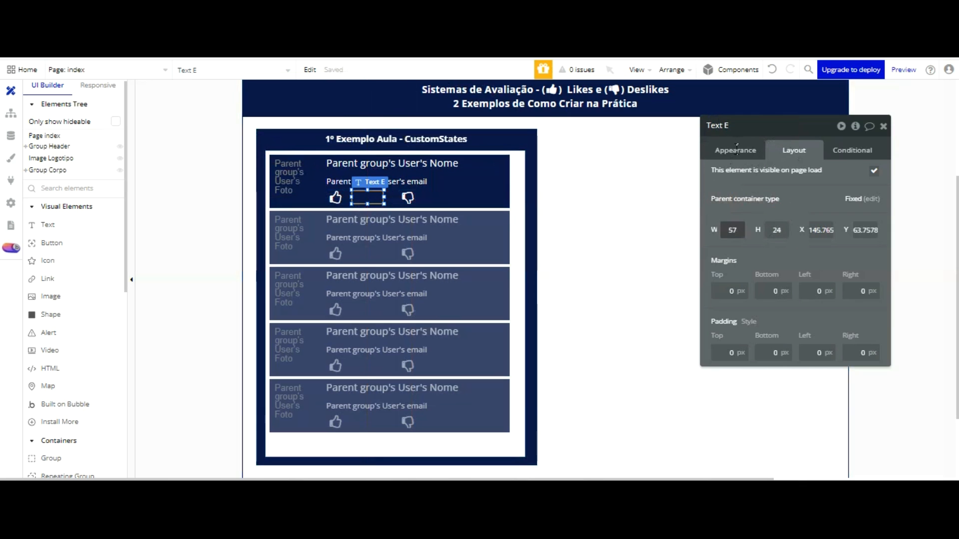
double_click(786, 230)
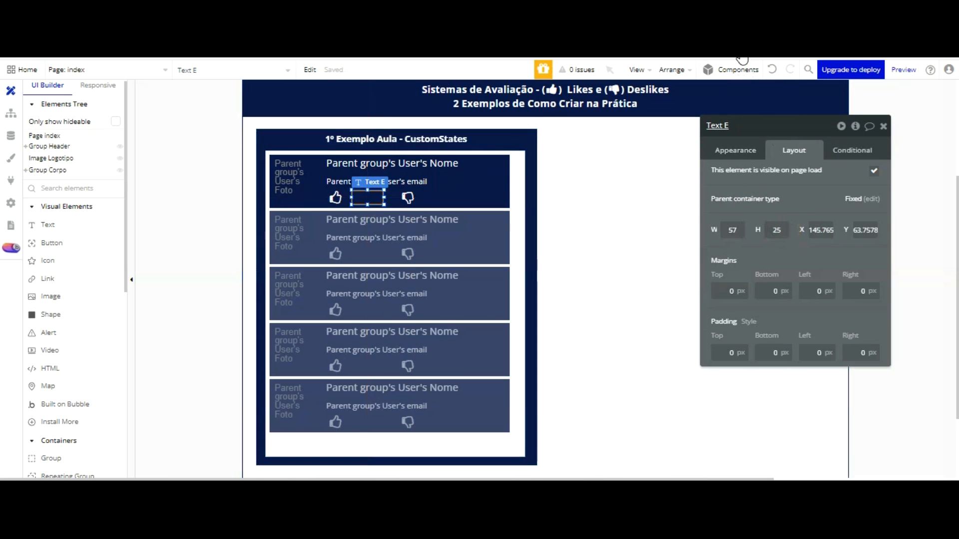
double_click(738, 126)
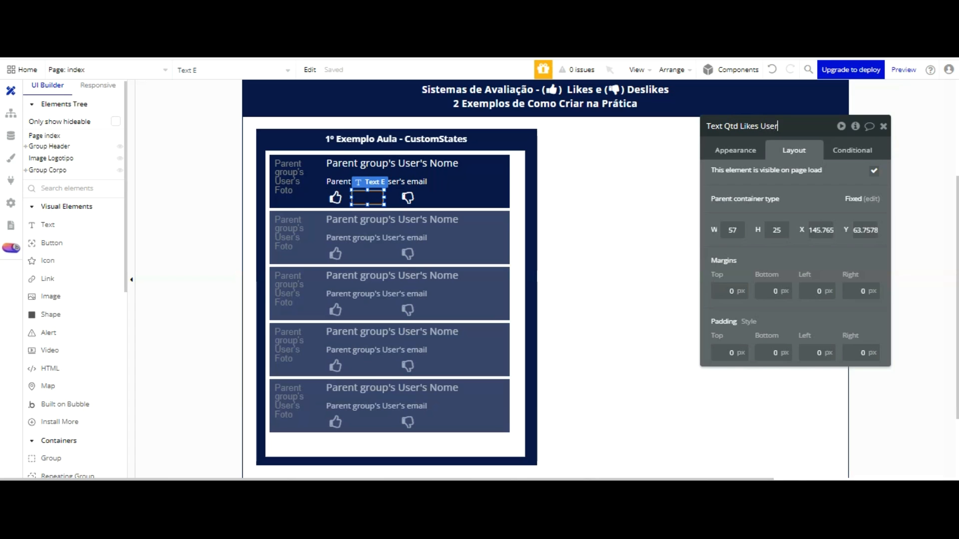
type("tom")
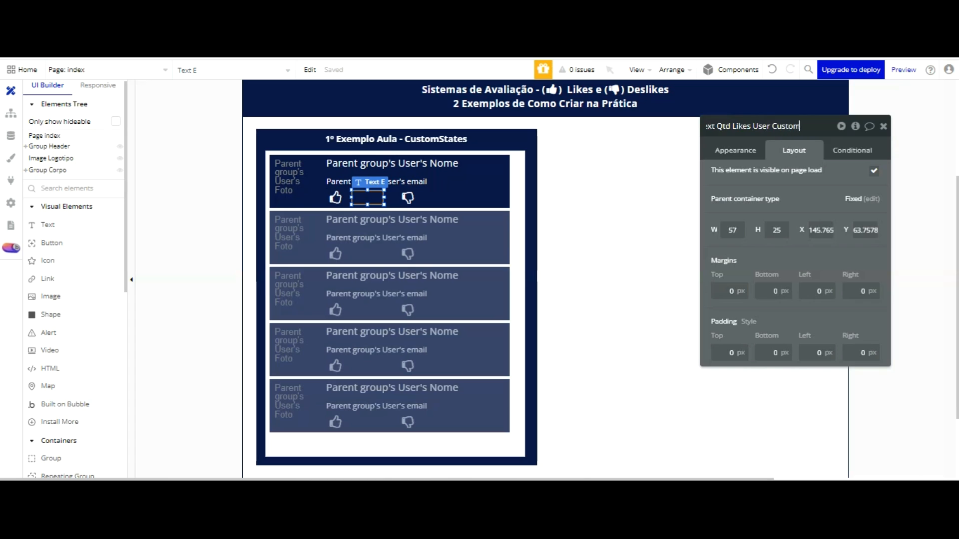
type("steate rg")
Insert Parent group's User's Qtd Likes as the dynamic content of the text between the icons.
left_click(757, 153)
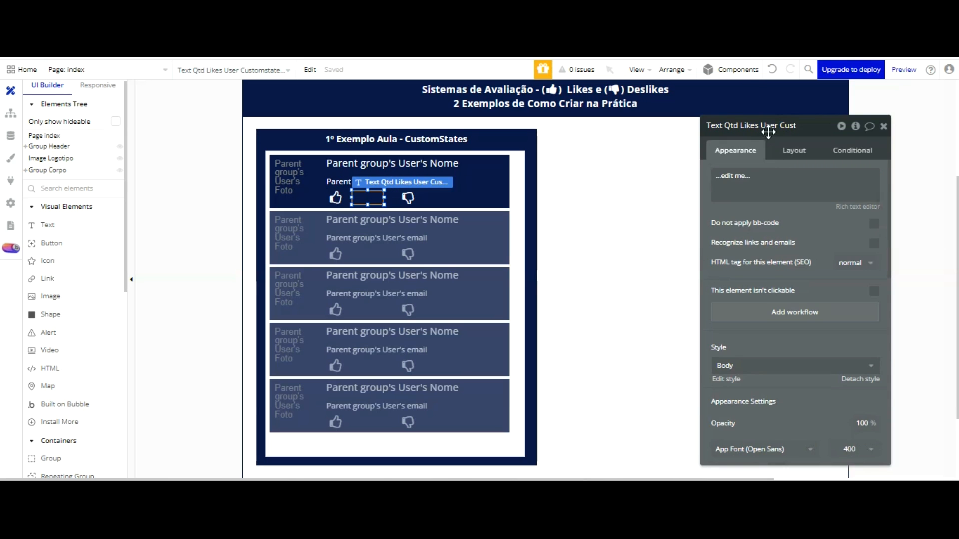
left_click(769, 185)
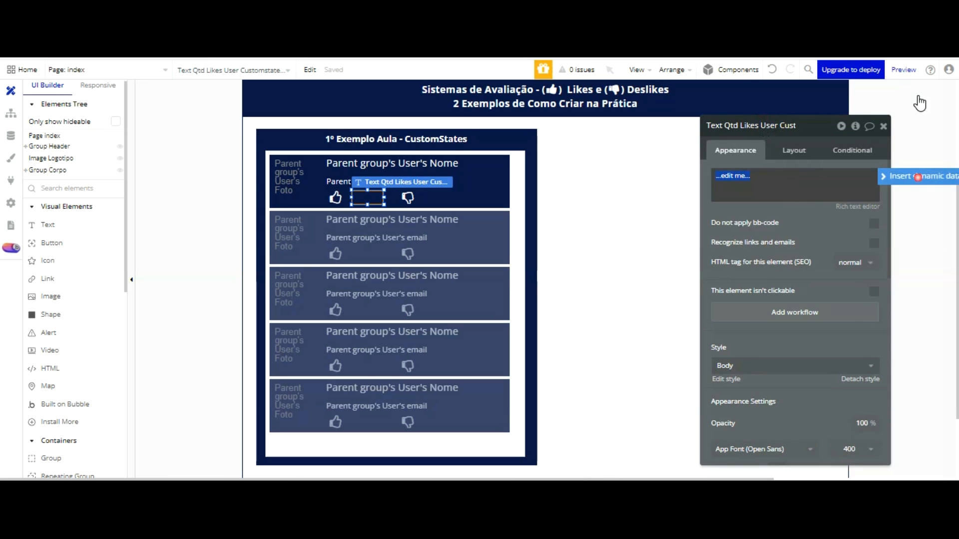
left_click(921, 177)
key("Down")
key("Down")
key("Return")
key("Down")
key("Down")
key("Down")
key("Down")
key("Down")
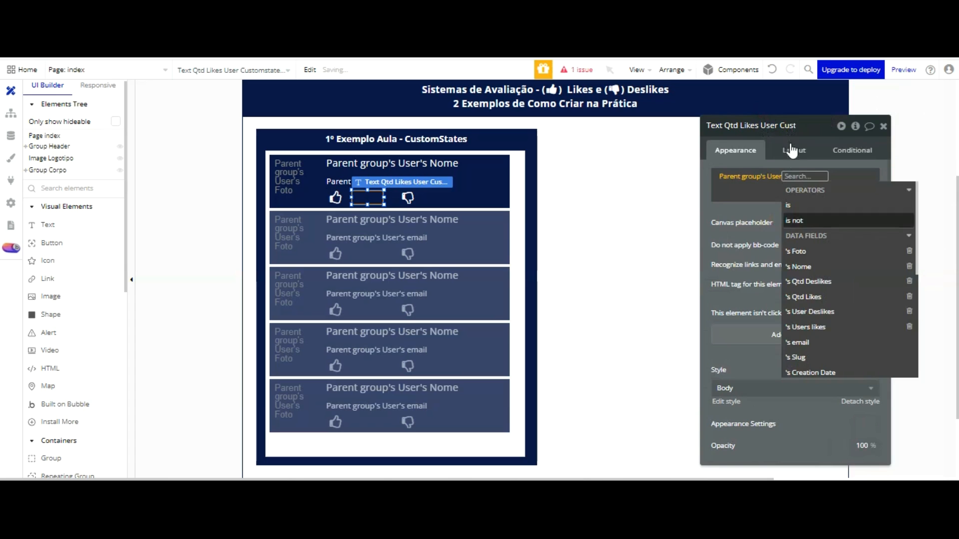
key("Down")
key("Down")
key("Return")
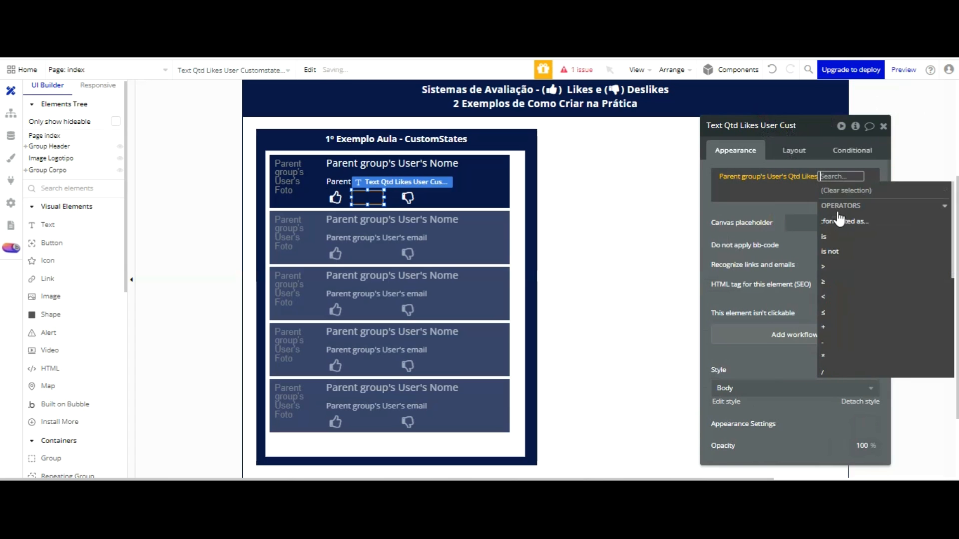
Format the Qtd Likes value as a number with 0 decimal places and a dot as the thousand separator.
key("Return")
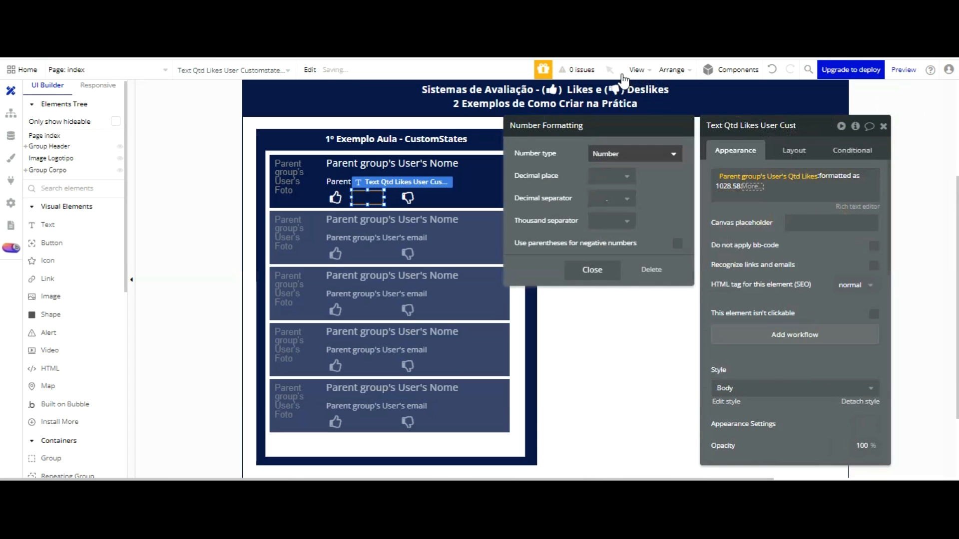
left_click(621, 174)
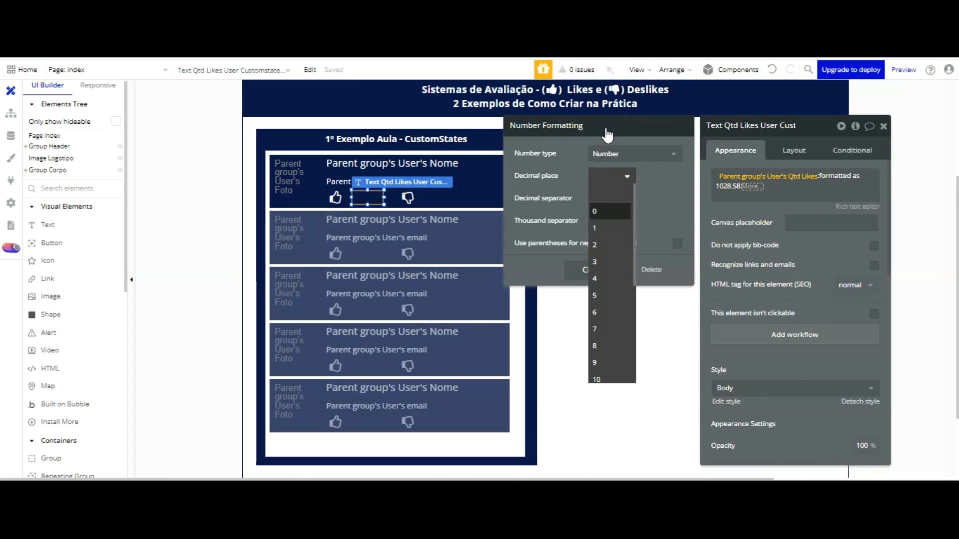
left_click(607, 211)
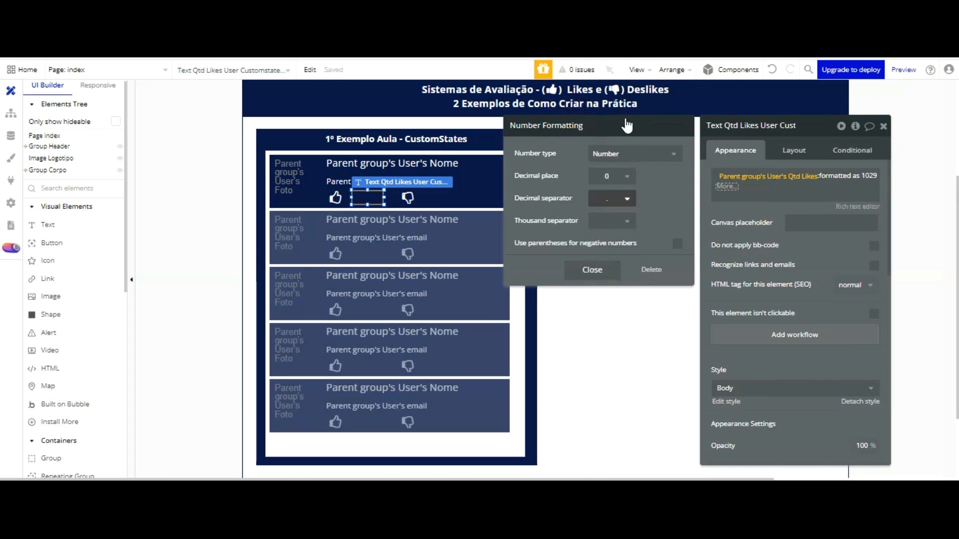
left_click(627, 199)
left_click(611, 212)
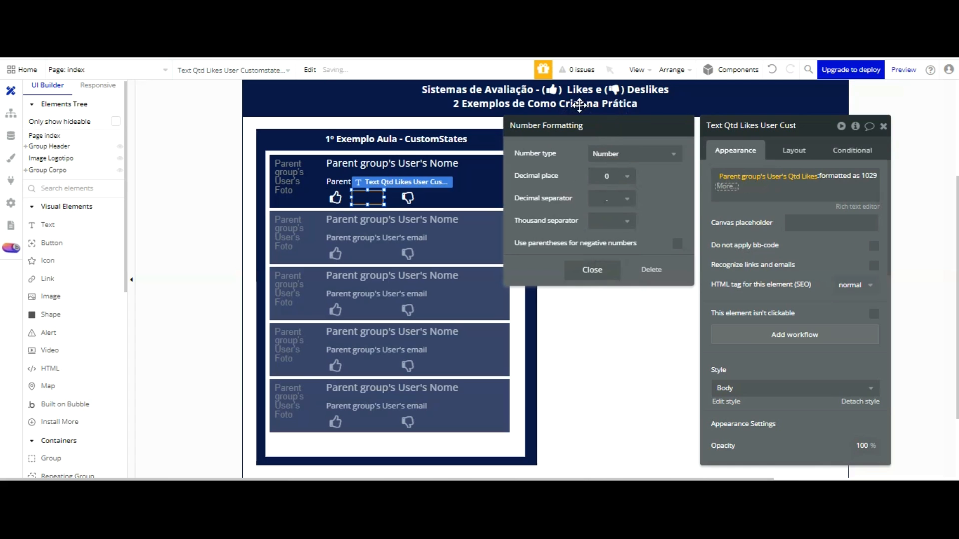
left_click(624, 221)
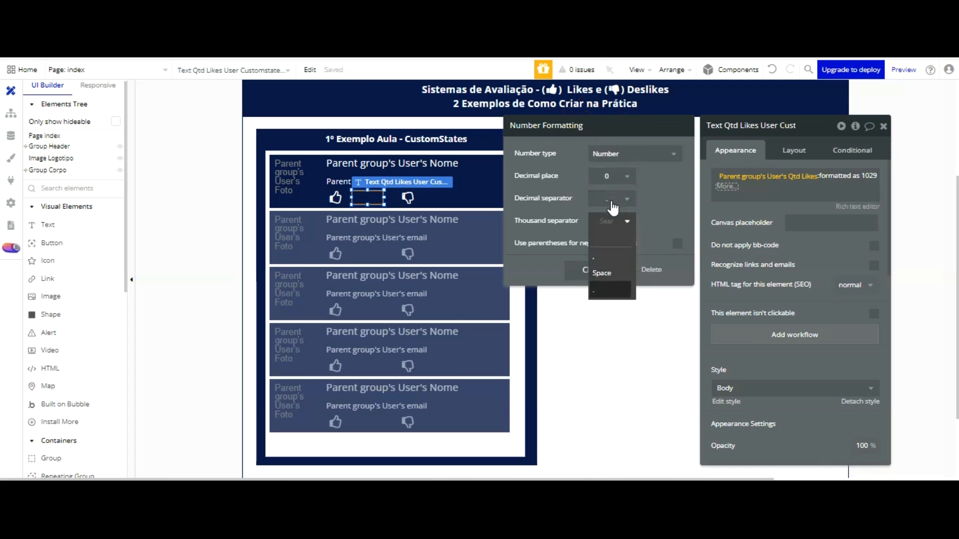
left_click(610, 290)
left_click(593, 268)
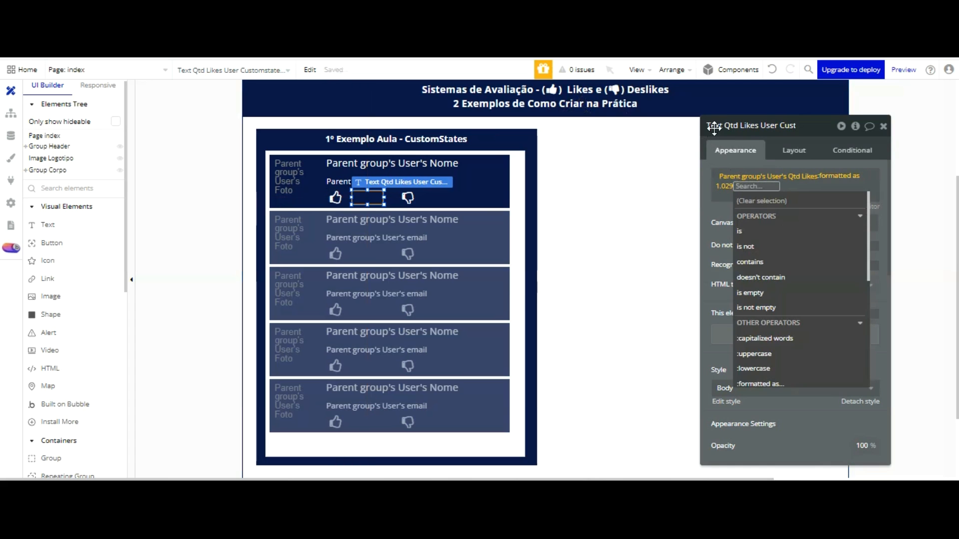
Duplicate the likes count text to the right of the thumbs-down icon and name the copy "Text Qtd Deslikes User Customstate rg".
left_click(715, 209)
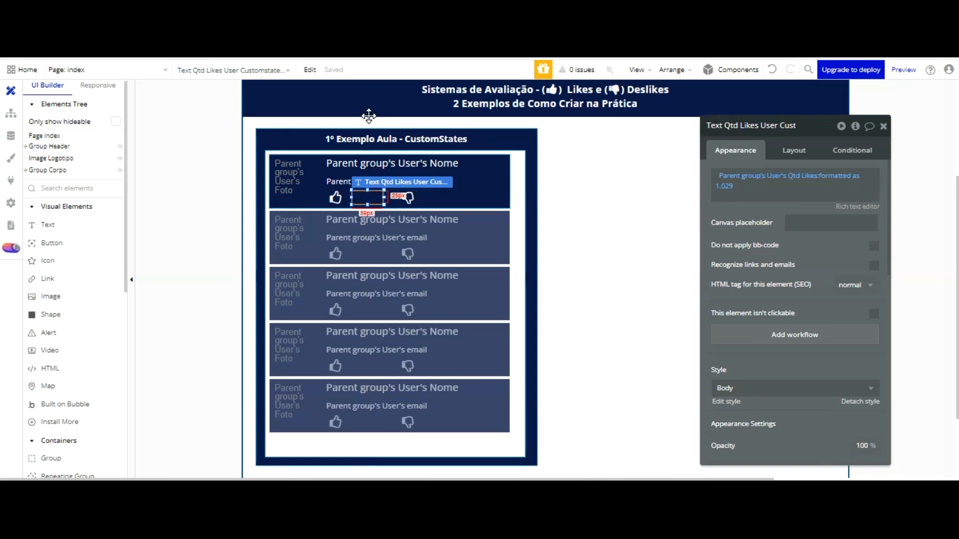
left_click_drag(369, 116, 446, 116)
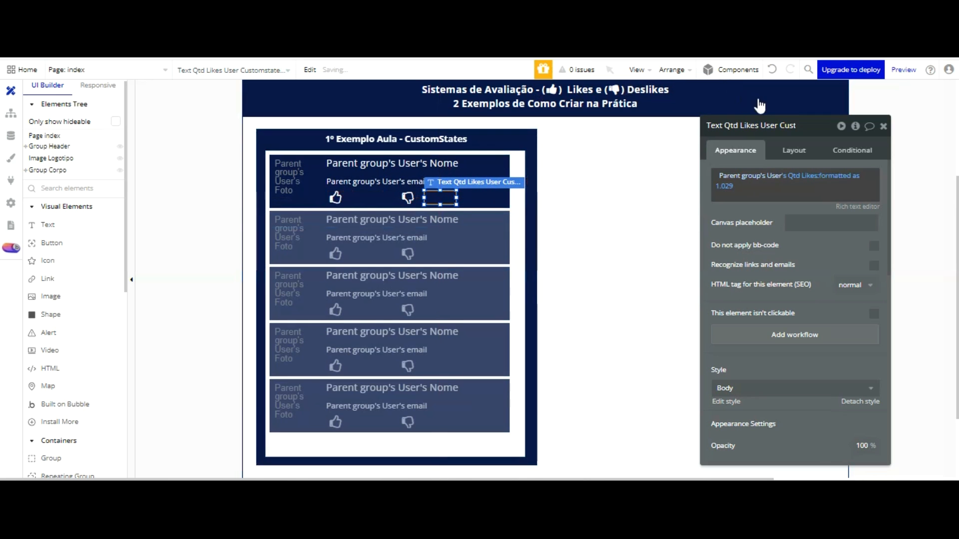
left_click(799, 125)
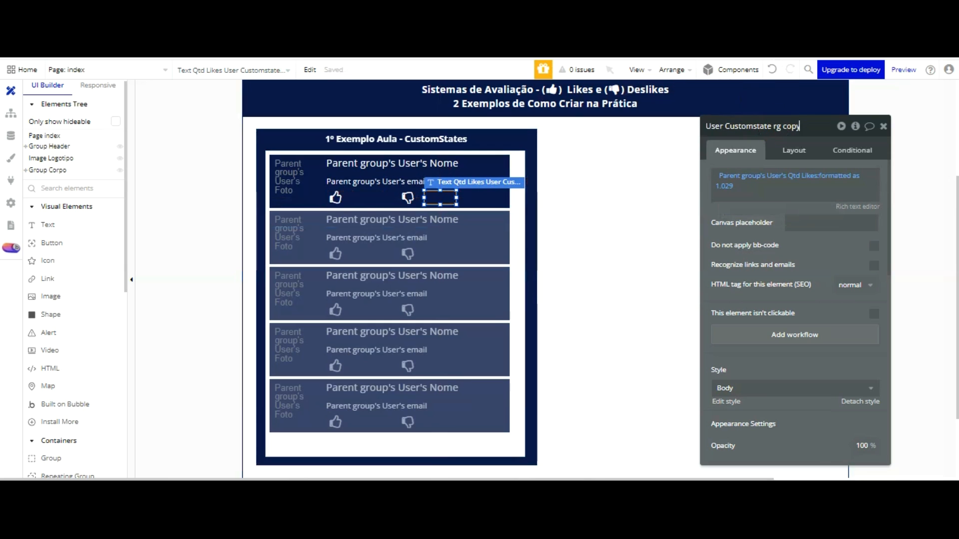
key("BackSpace")
key("BackSpace")
key("BackSpace")
key("BackSpace")
key("BackSpace")
key("Left")
key("Left")
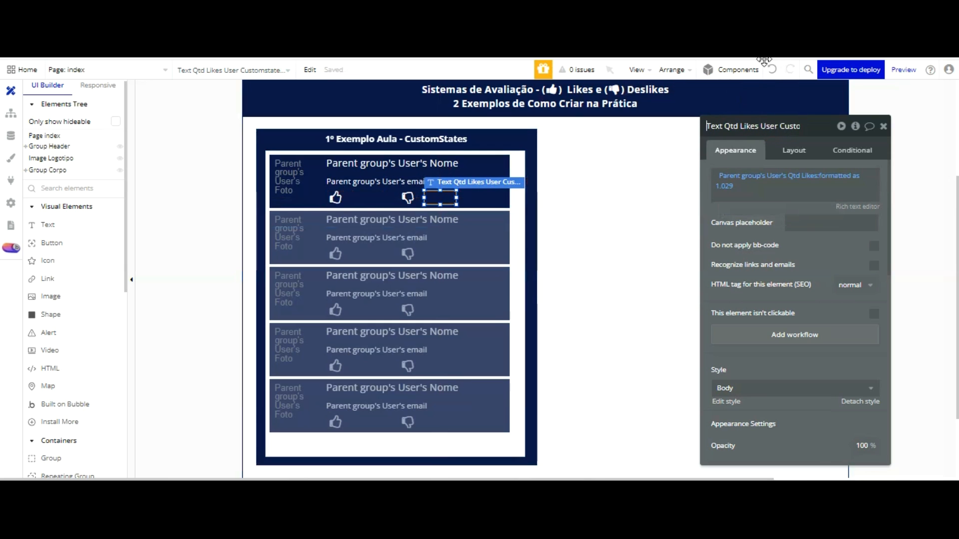
key("BackSpace")
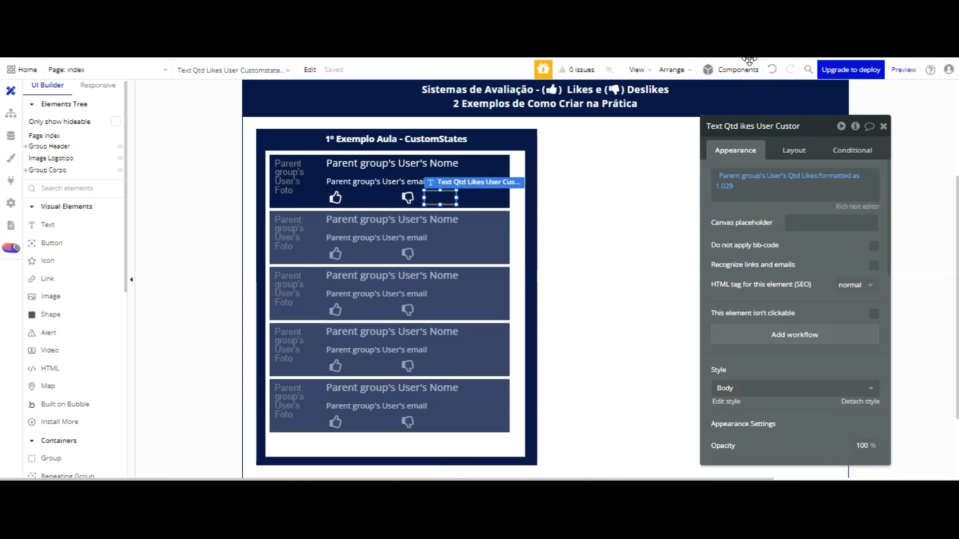
type("Desl")
left_click(804, 176)
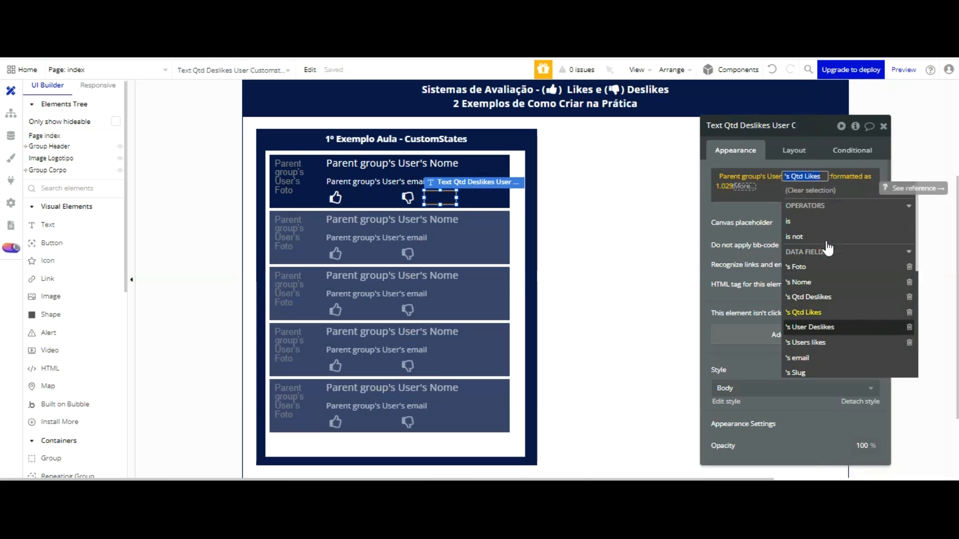
left_click(810, 327)
left_click(709, 91)
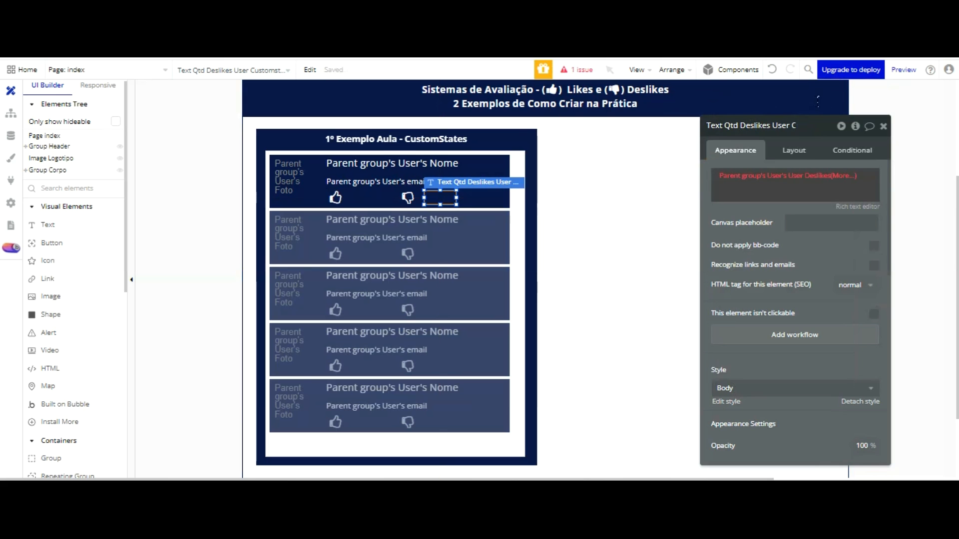
left_click(819, 177)
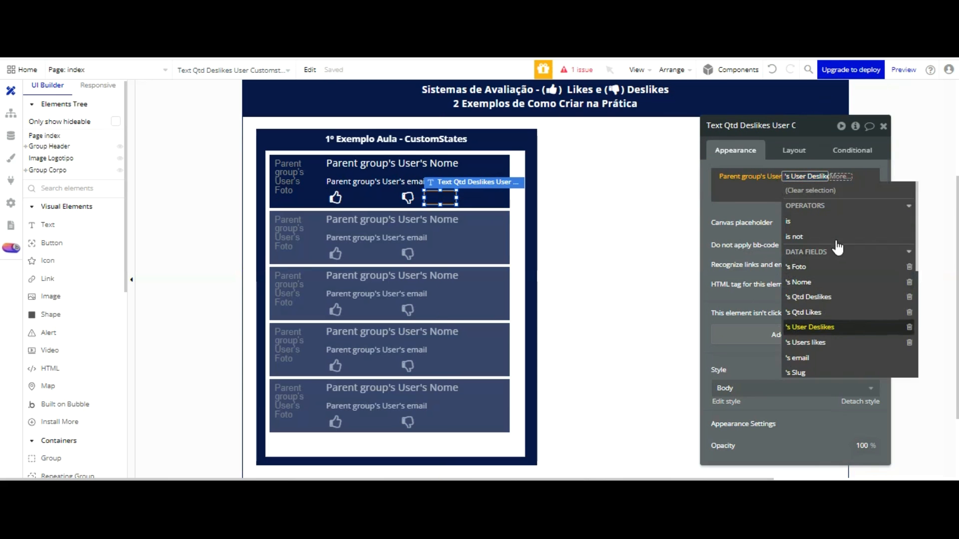
left_click(841, 177)
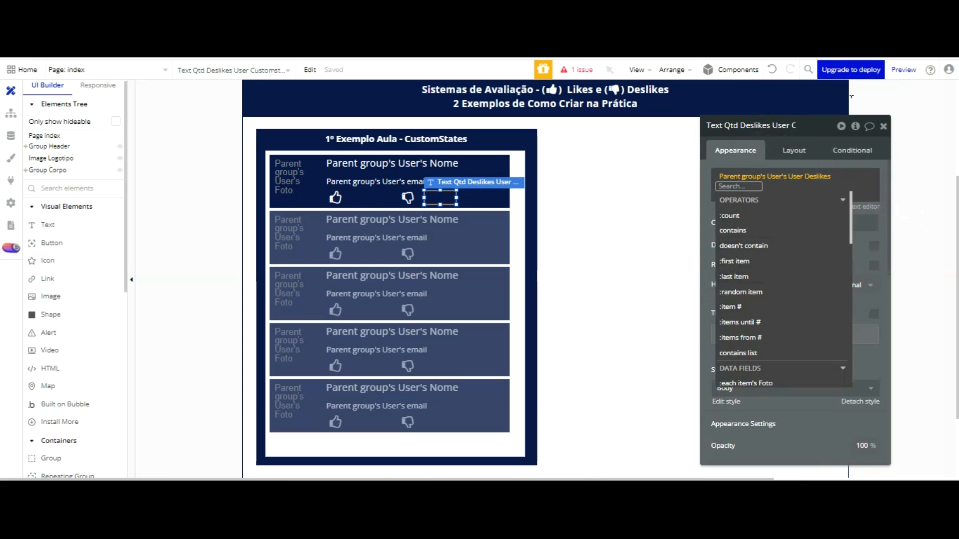
Set the copied text's content to Parent group's User's Qtd Deslikes, formatted as a number with 0 decimal places and a dot thousand separator.
left_click(802, 177)
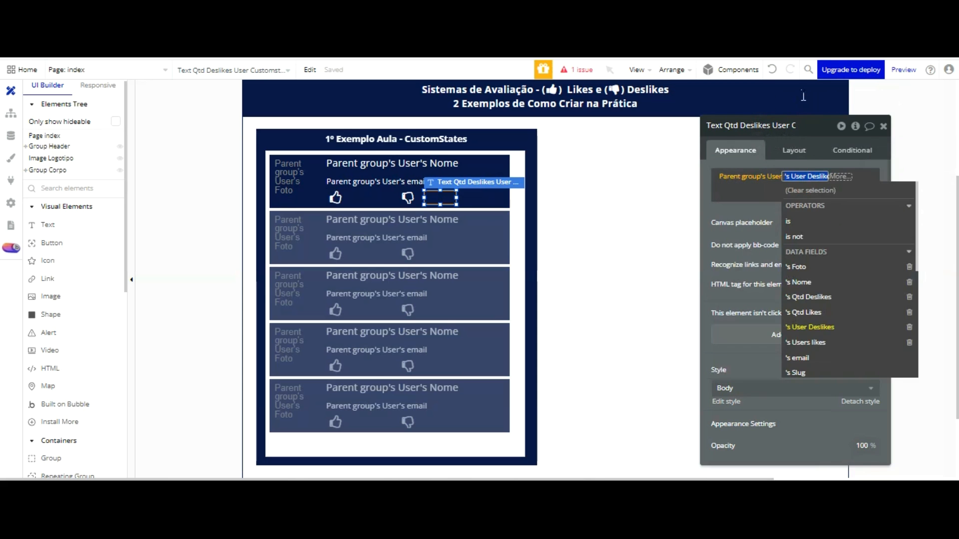
left_click(814, 297)
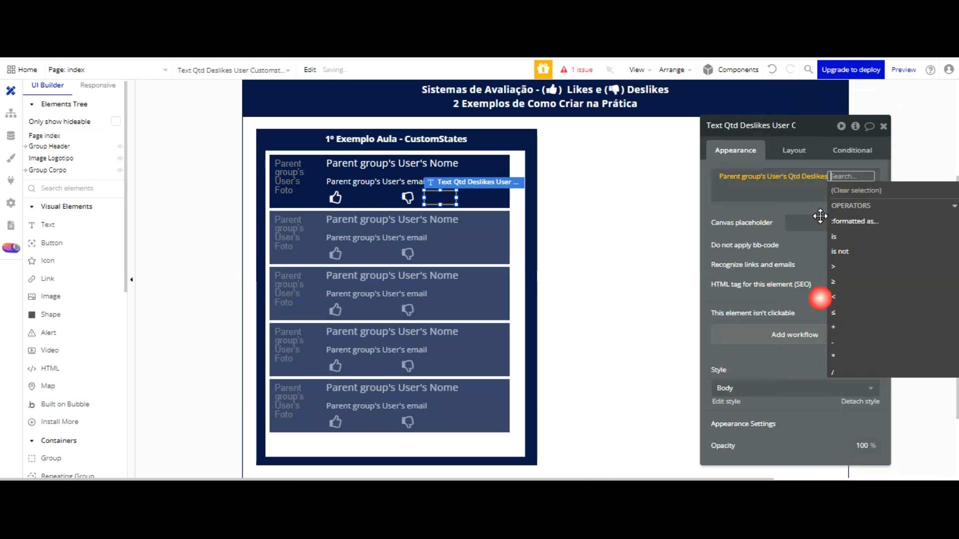
left_click(855, 221)
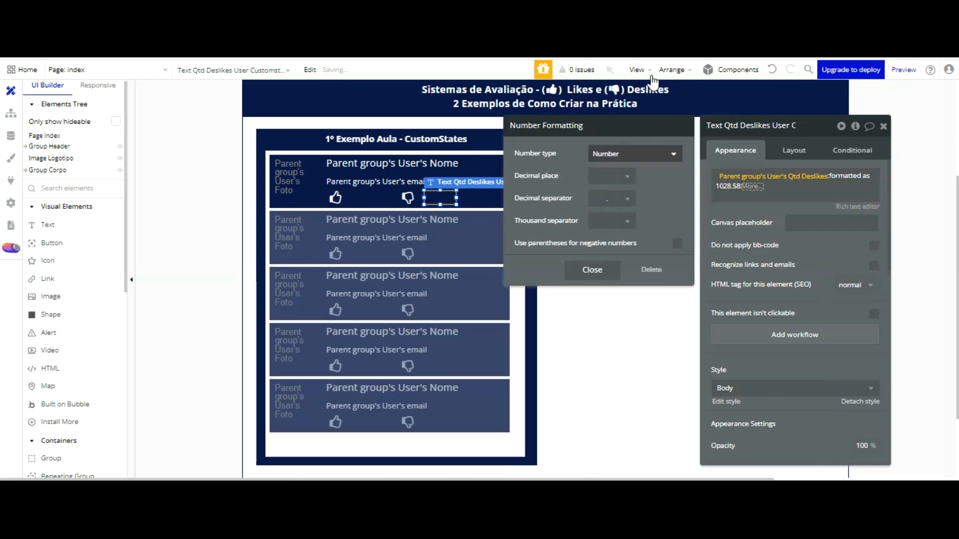
type("0")
key("Tab")
key("Tab")
left_click(606, 277)
left_click(610, 221)
left_click(613, 290)
left_click(583, 270)
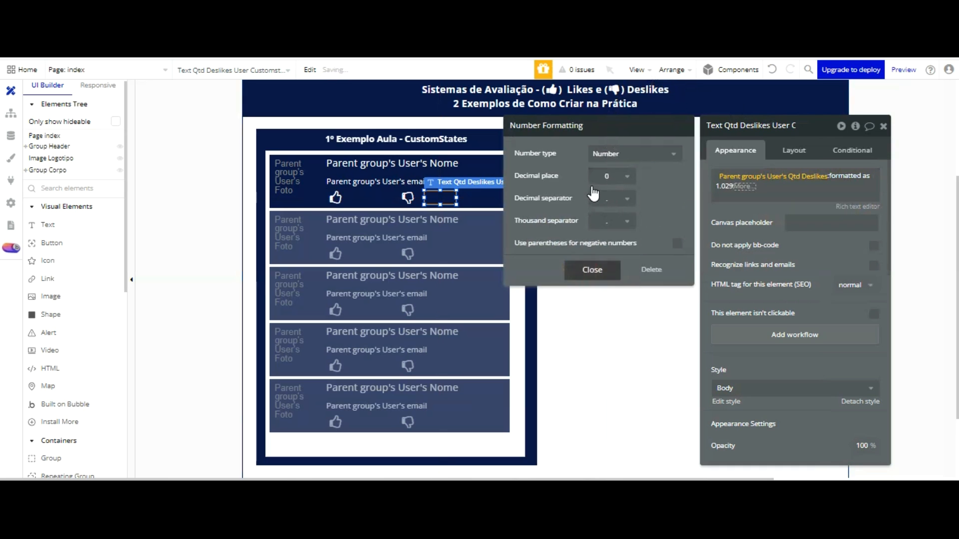
left_click(699, 230)
left_click(720, 209)
left_click(726, 218)
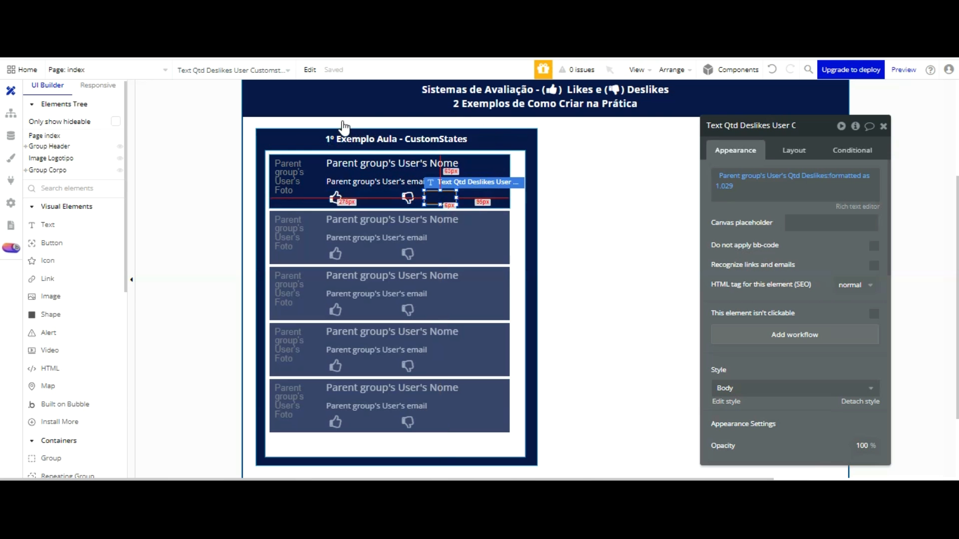
Change the background color of Group User RP CustomState to light blue #8495CB.
left_click(322, 201)
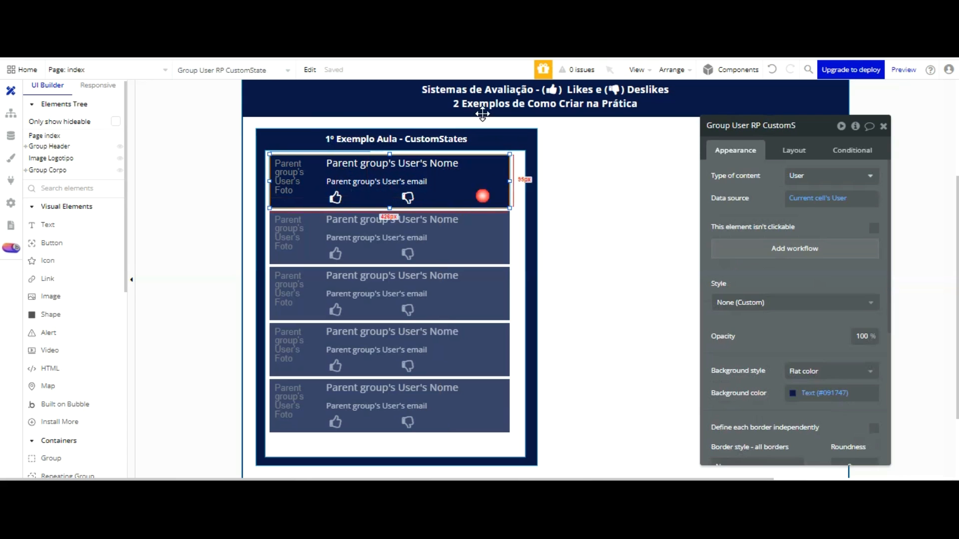
left_click(819, 393)
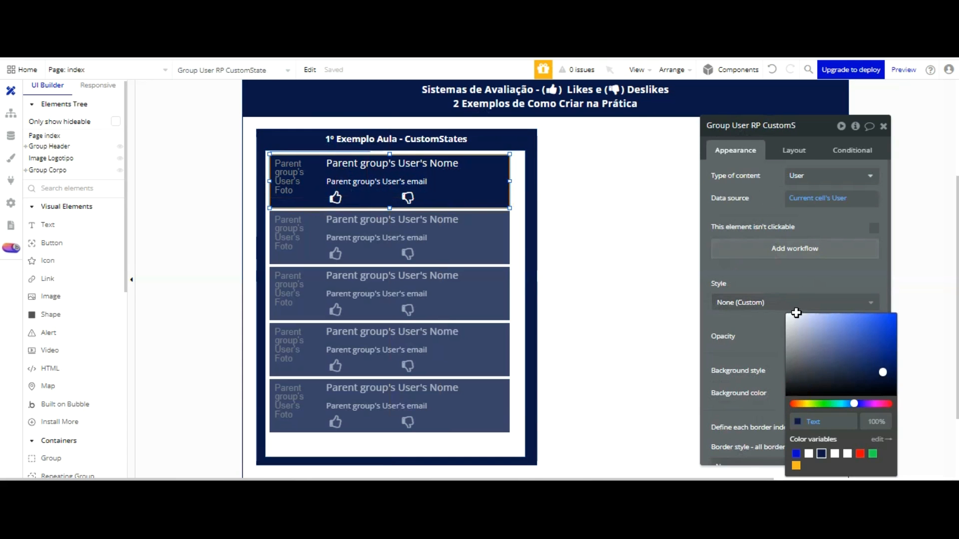
left_click_drag(877, 280, 825, 249)
left_click(612, 216)
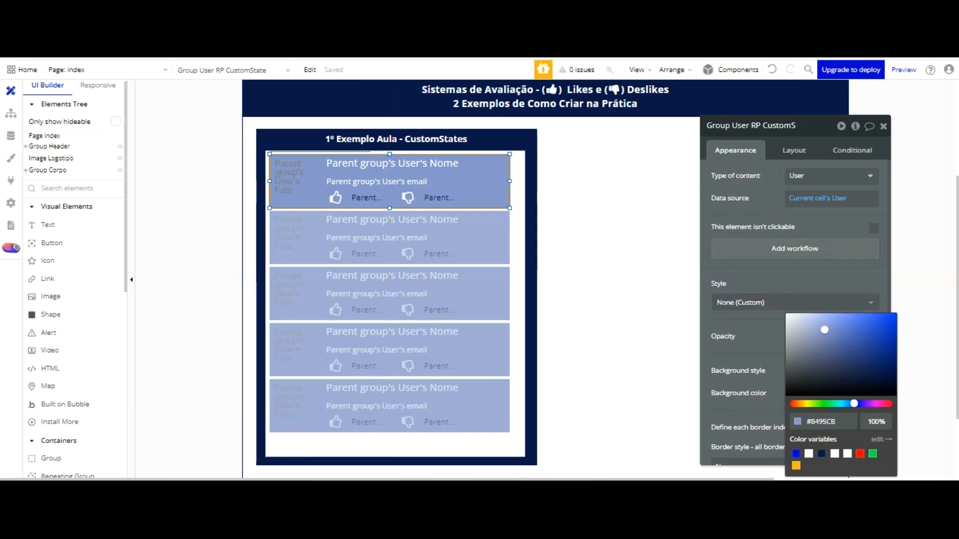
Preview the page with debug_mode set to false and examine the user list with its thumb icons and counts.
left_click(907, 71)
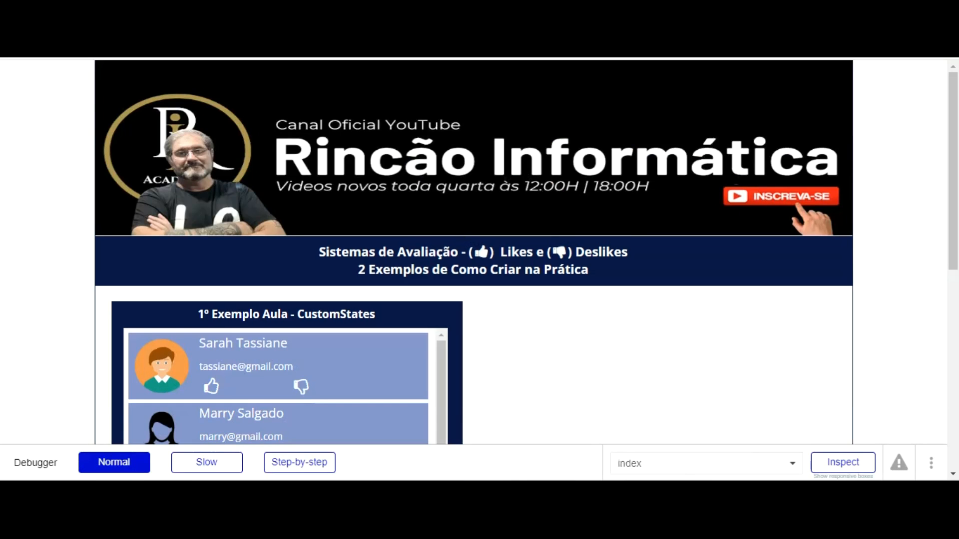
type("fal")
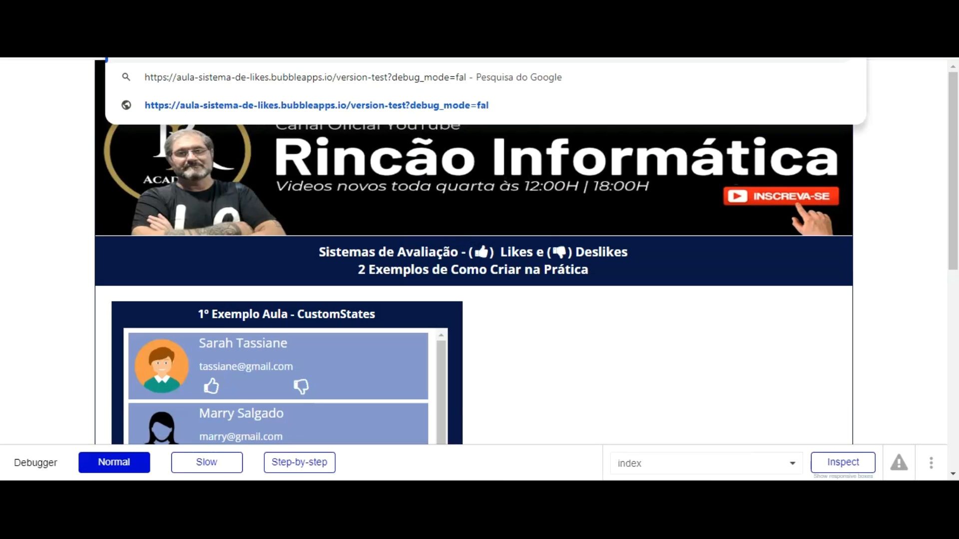
type("se")
key("Return")
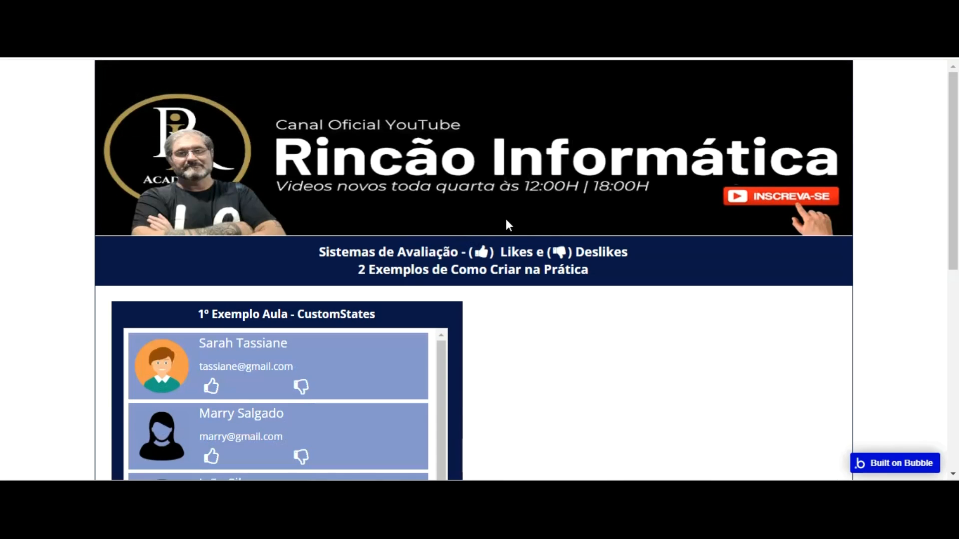
scroll(507, 224, "down", 3)
scroll(505, 237, "down", 5)
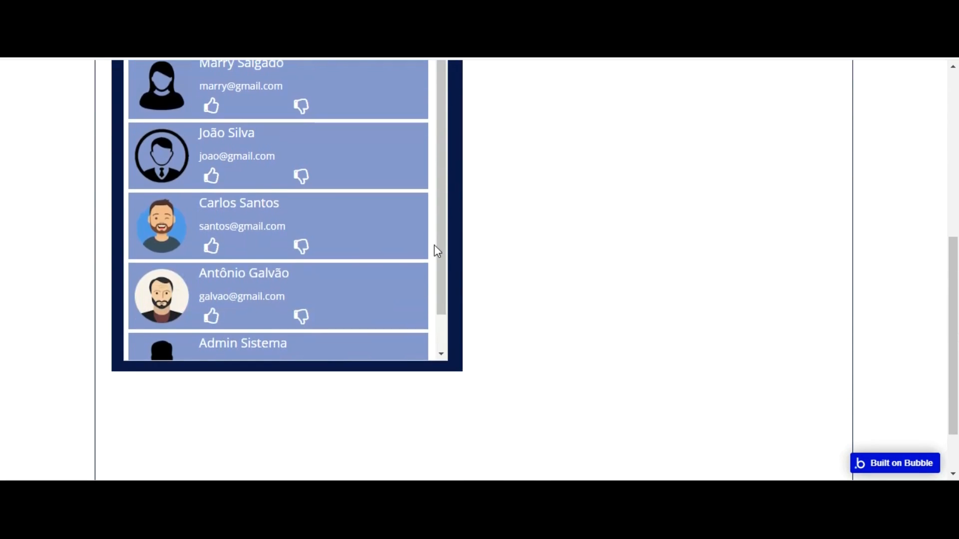
scroll(334, 203, "down", 1)
scroll(349, 205, "up", 1)
scroll(501, 227, "up", 7)
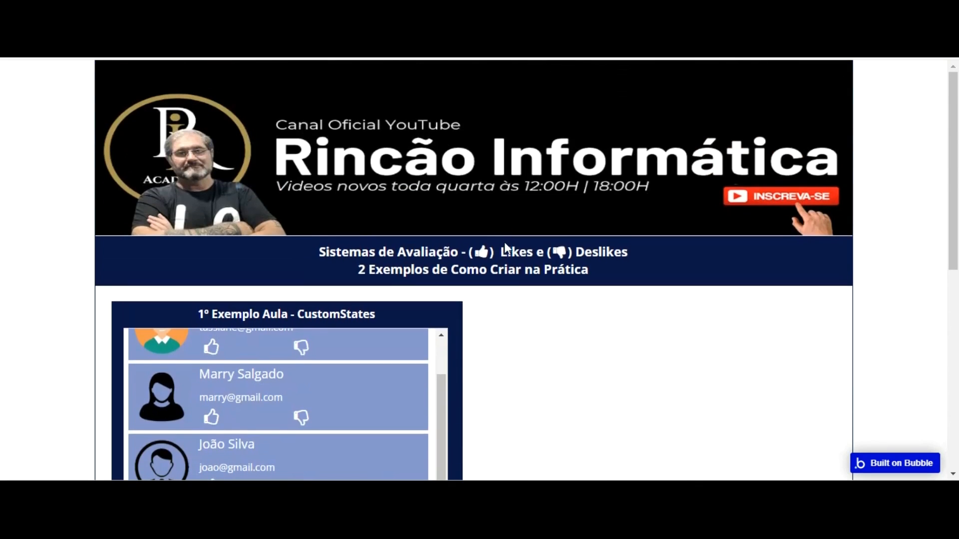
scroll(407, 333, "up", 1)
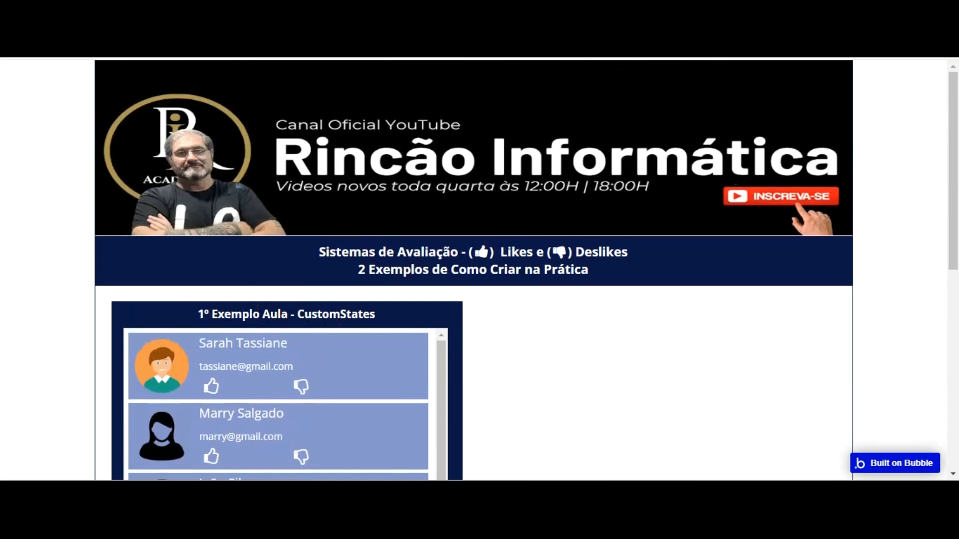
Return to the Bubble editor and add a custom state "Likes Users" to the users repeating group, as a list of type User.
left_click(177, 10)
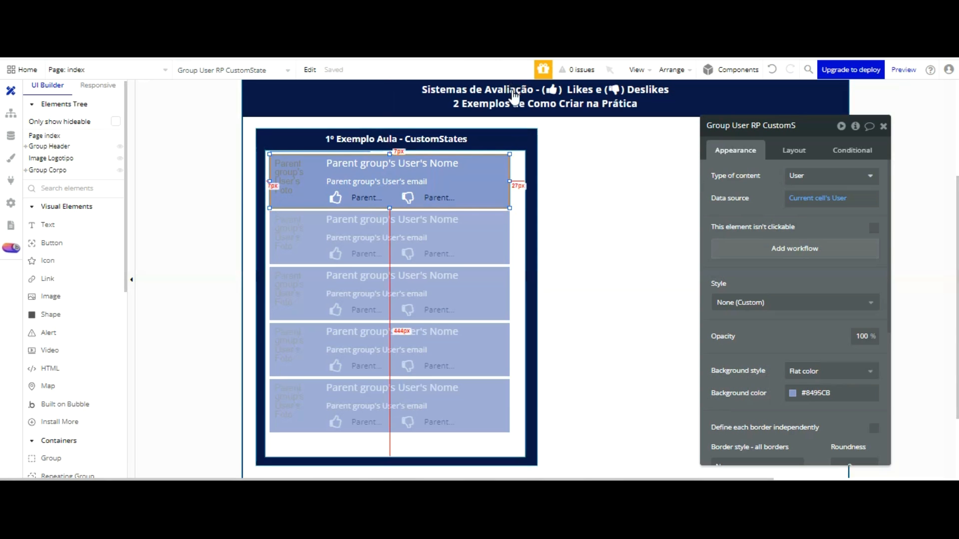
left_click(515, 173)
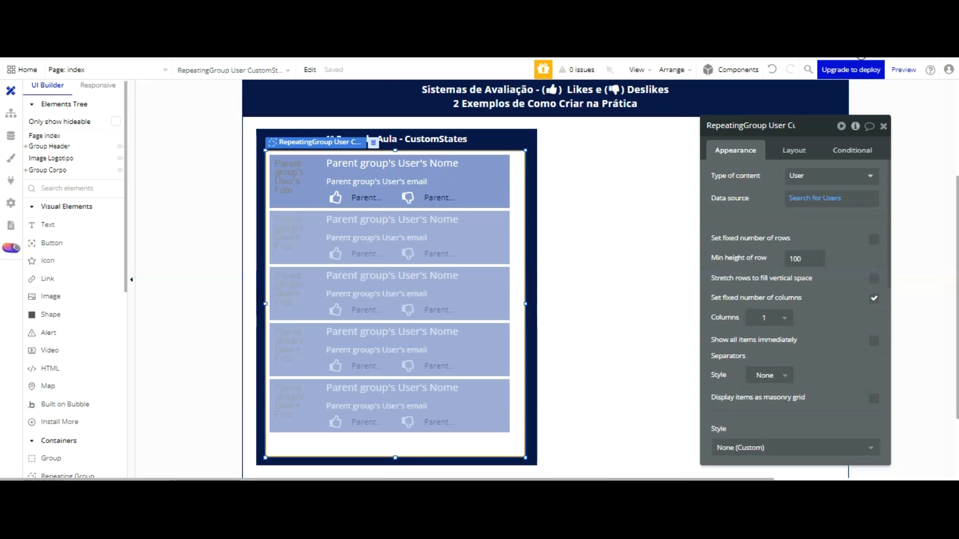
left_click(855, 126)
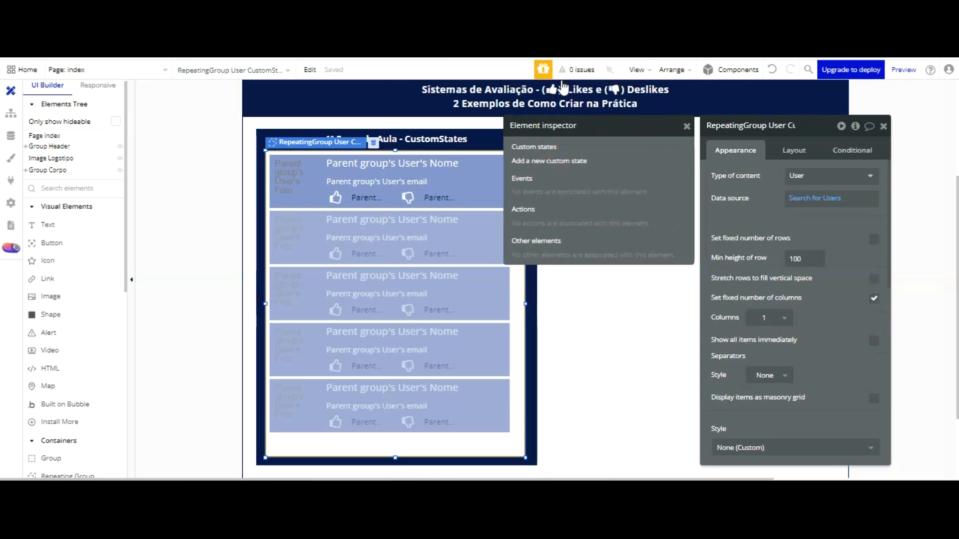
left_click(554, 160)
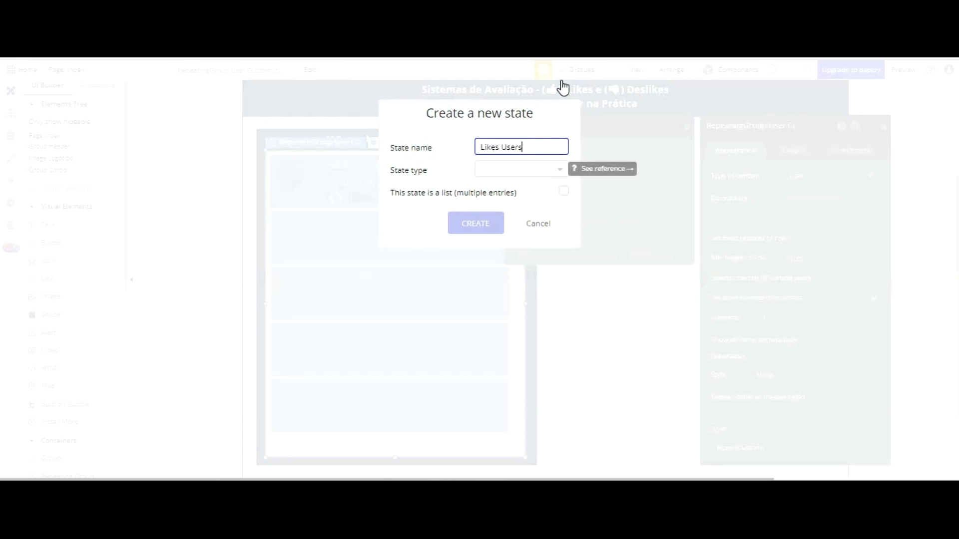
key("Tab")
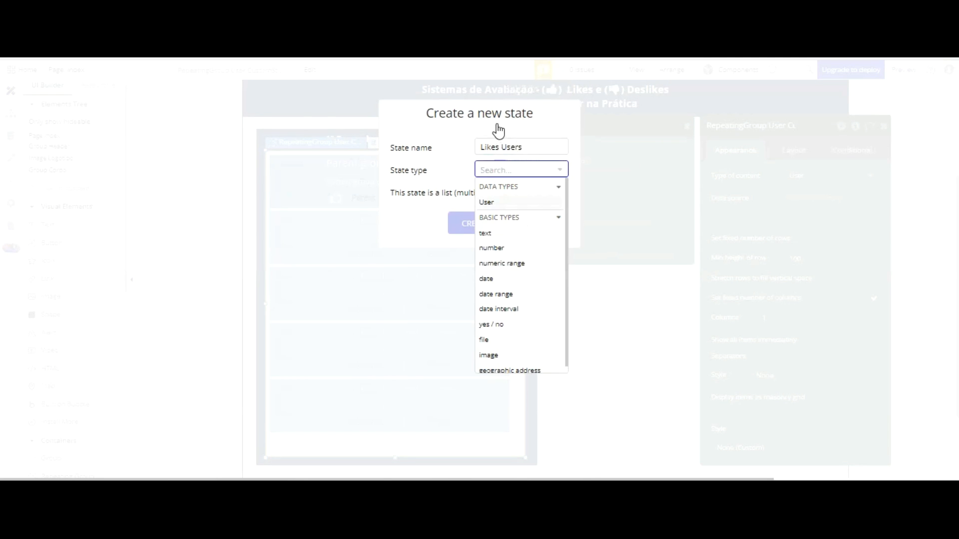
left_click(528, 200)
left_click(563, 191)
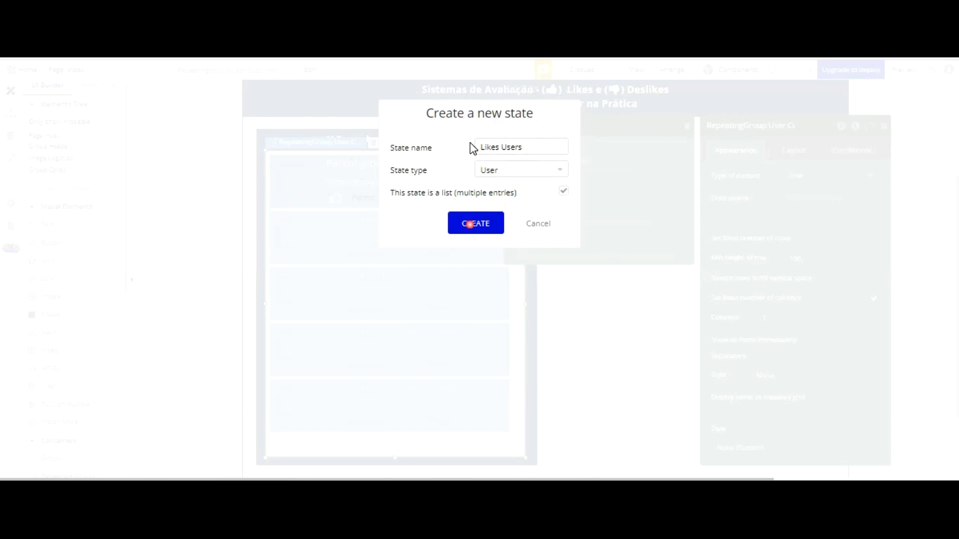
left_click(472, 223)
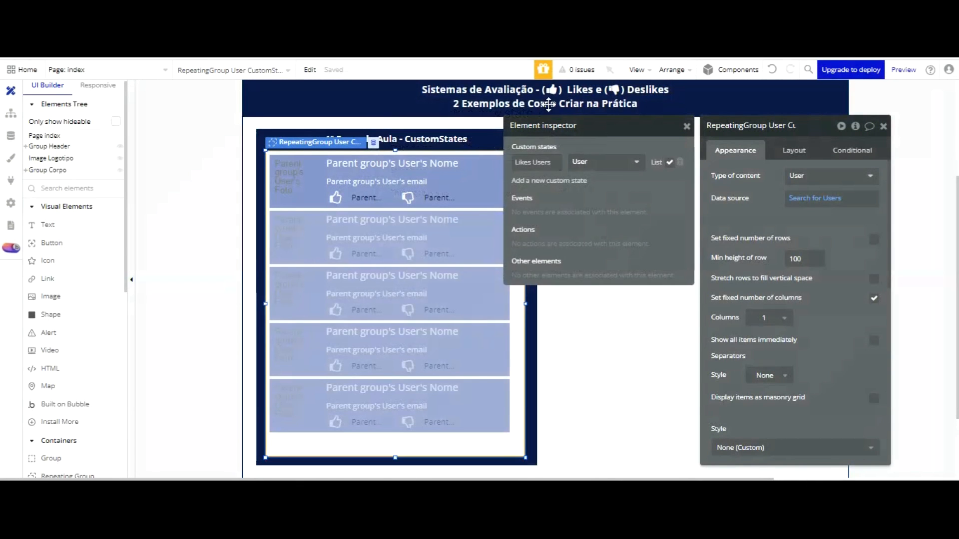
Add a second list custom state "Deslikes User" of type User and rename the "Likes Users" state "Likes User".
left_click(550, 180)
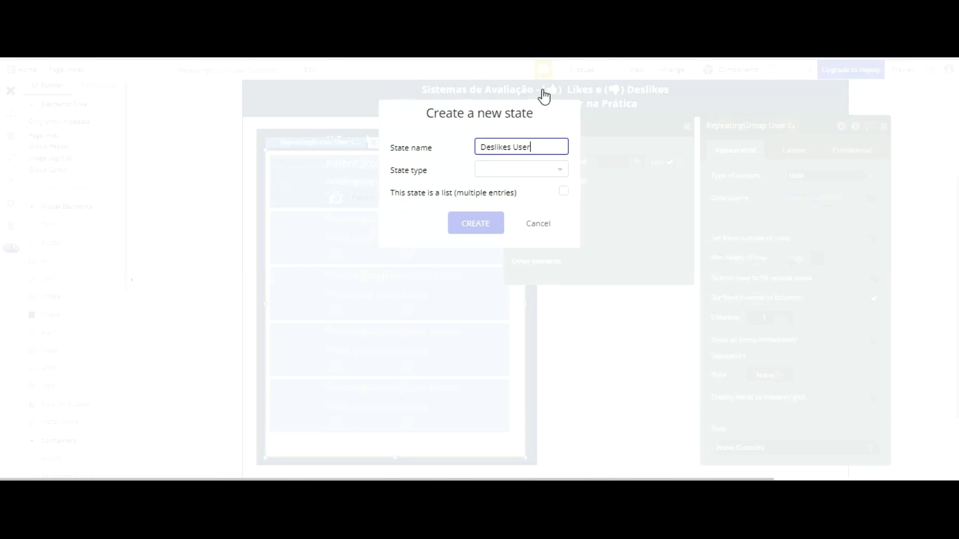
left_click(542, 171)
left_click(517, 201)
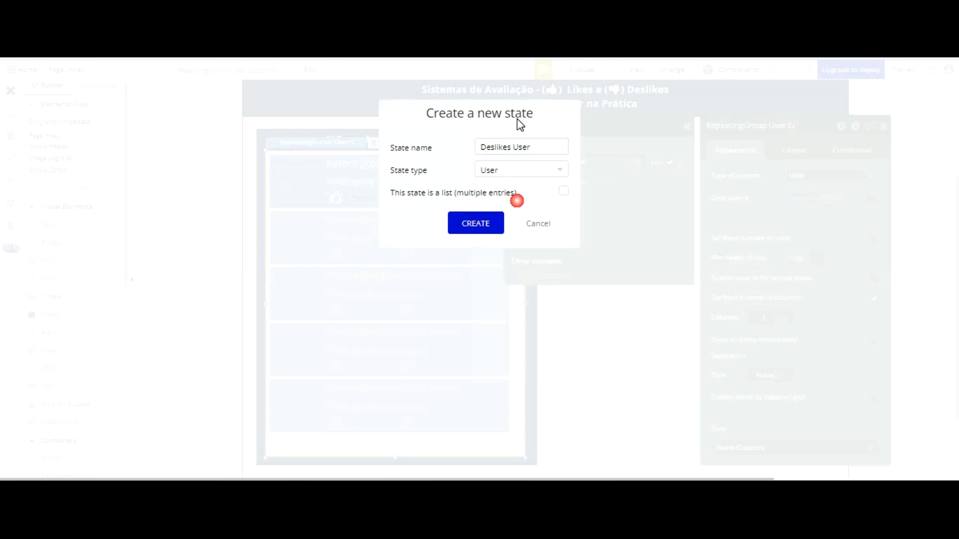
left_click(563, 191)
left_click(475, 223)
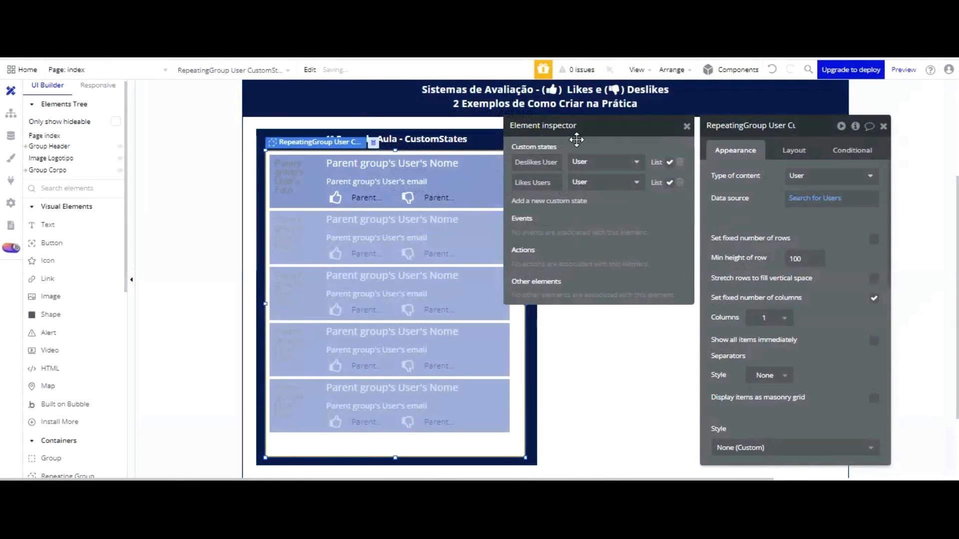
left_click(623, 216)
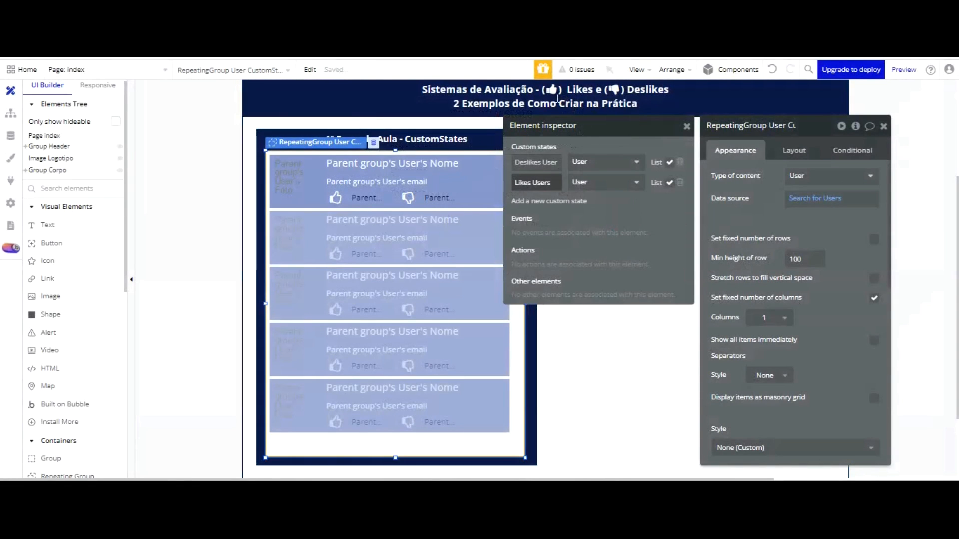
left_click(635, 210)
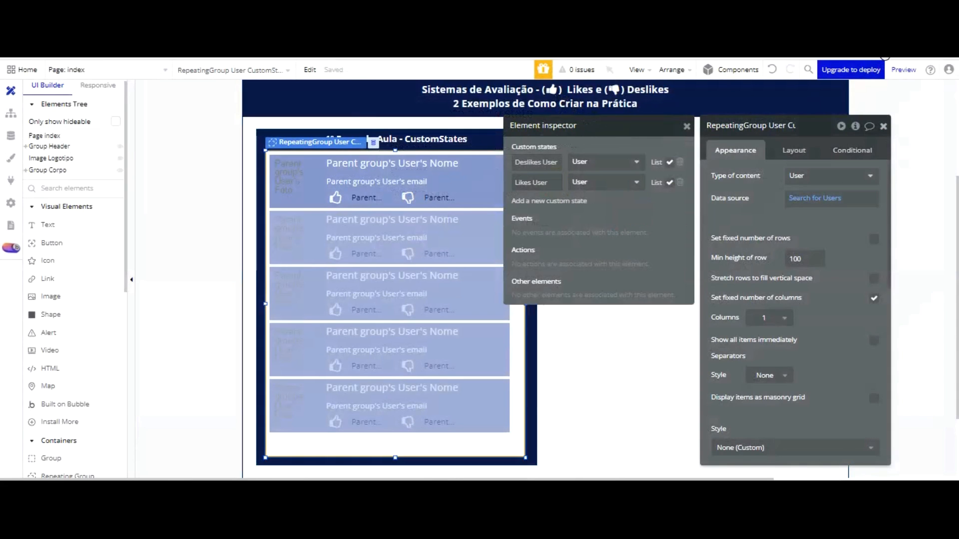
Add a condition to the thumbs-up icon in the users repeating group that applies when This Icon is hovered.
left_click(884, 126)
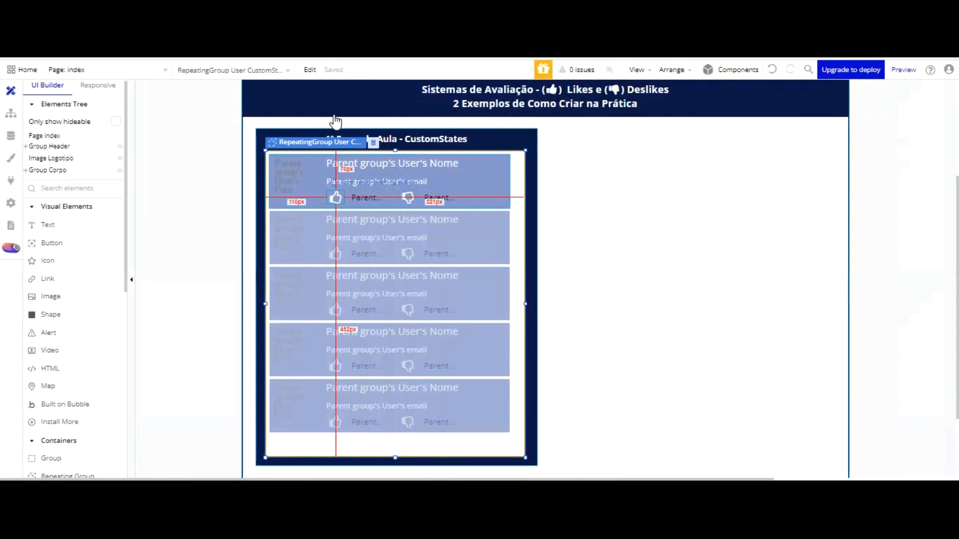
double_click(336, 197)
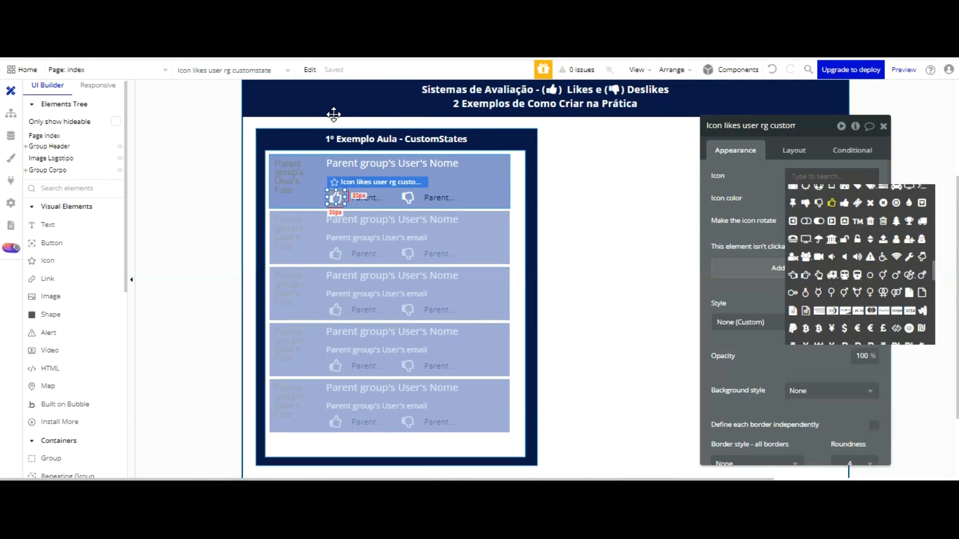
left_click(766, 188)
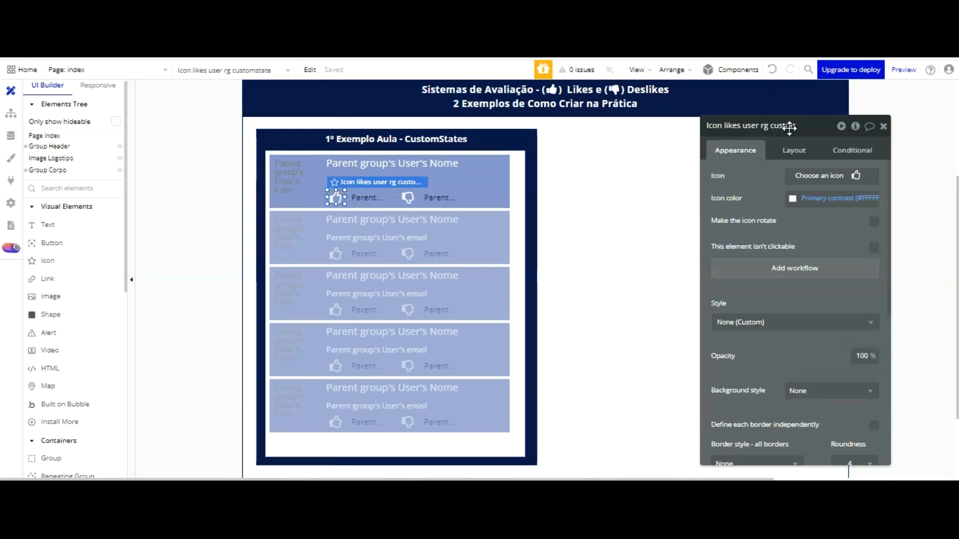
left_click(849, 150)
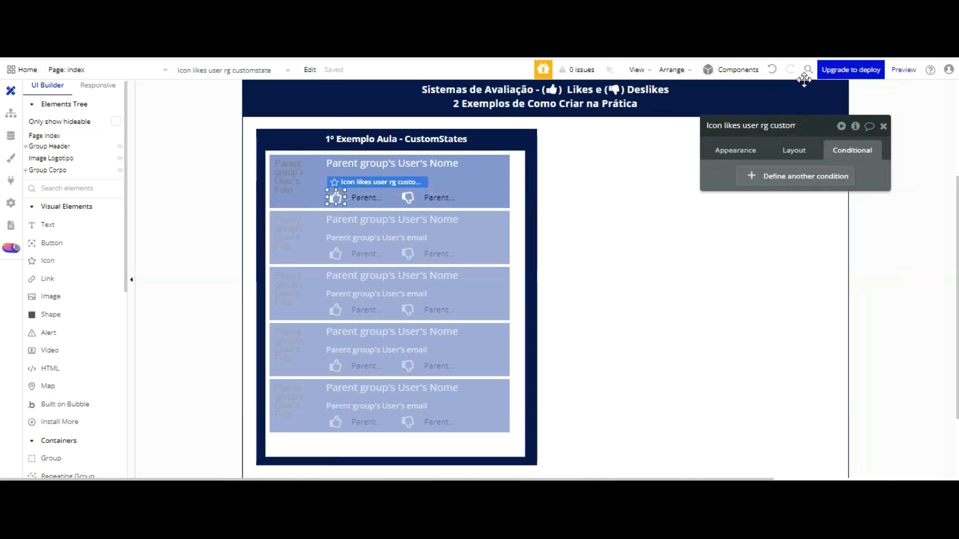
left_click(795, 176)
left_click(744, 181)
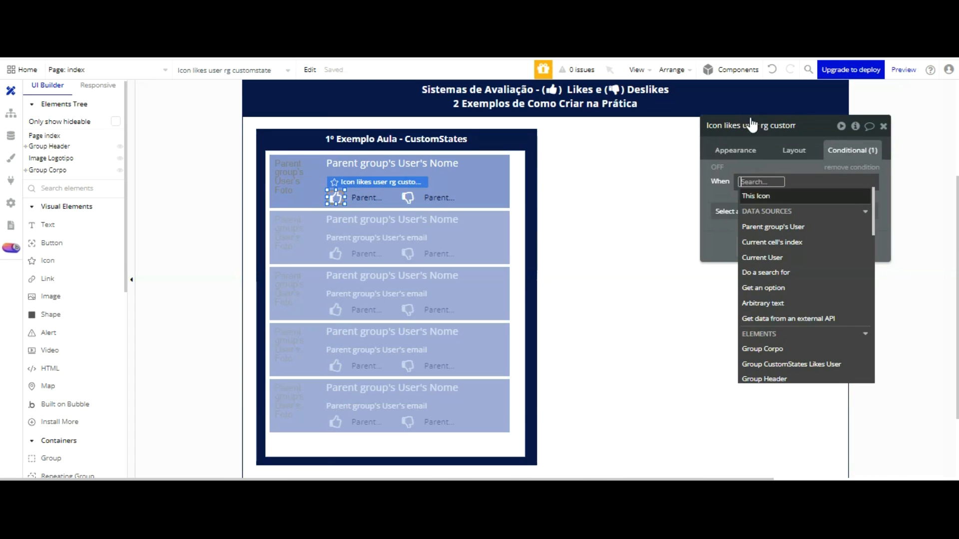
key("Return")
key("Down")
key("Down")
key("Down")
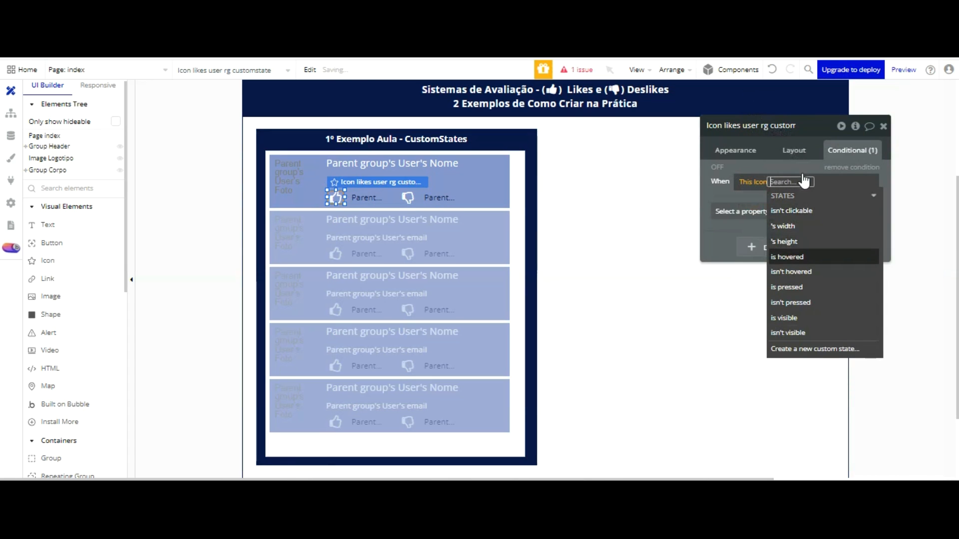
left_click(802, 257)
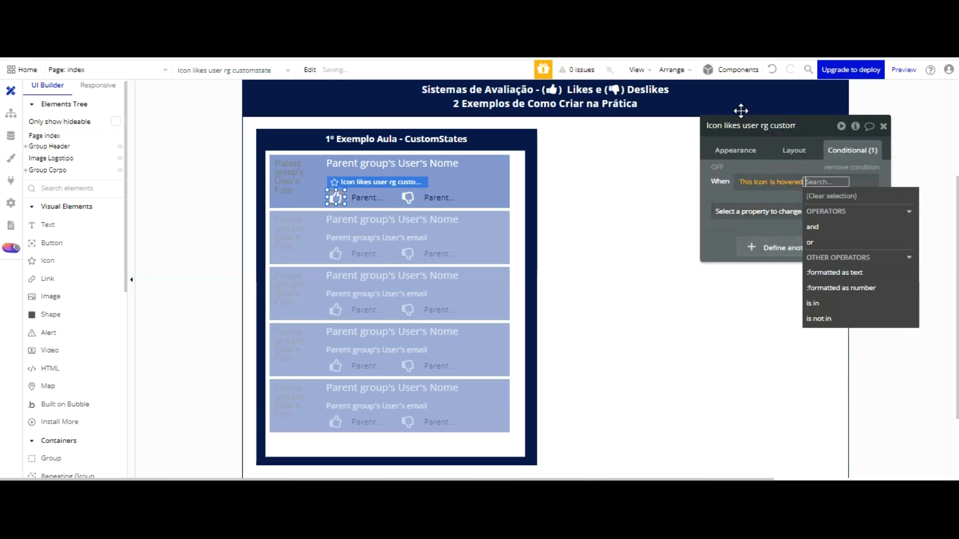
Make the thumbs-up icon's hover condition change the icon color to the green Success color variable.
left_click(739, 210)
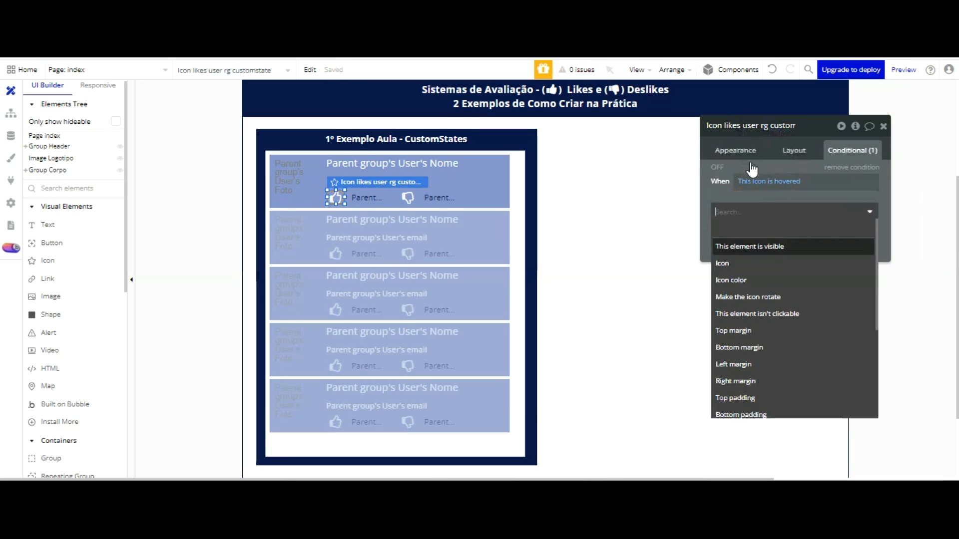
key("Down")
key("Down")
key("Return")
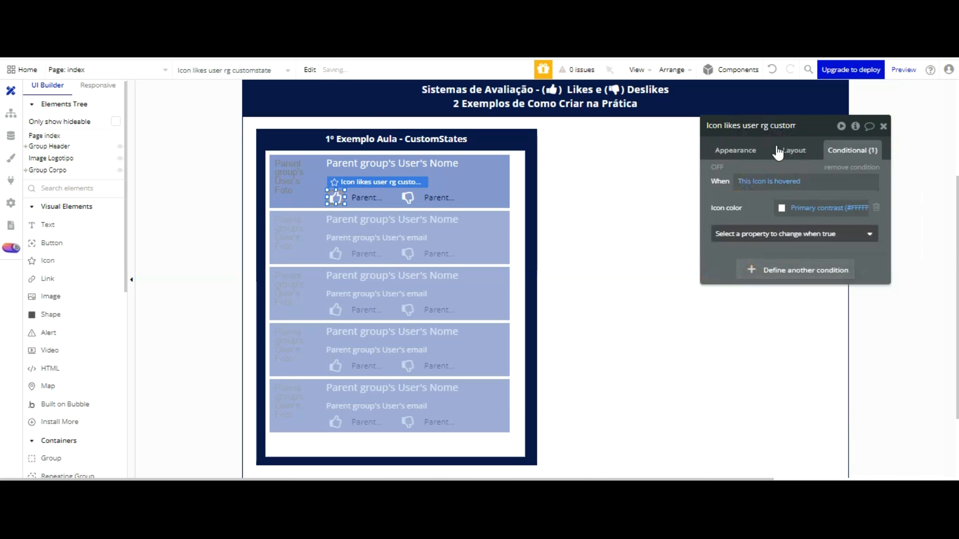
left_click(782, 208)
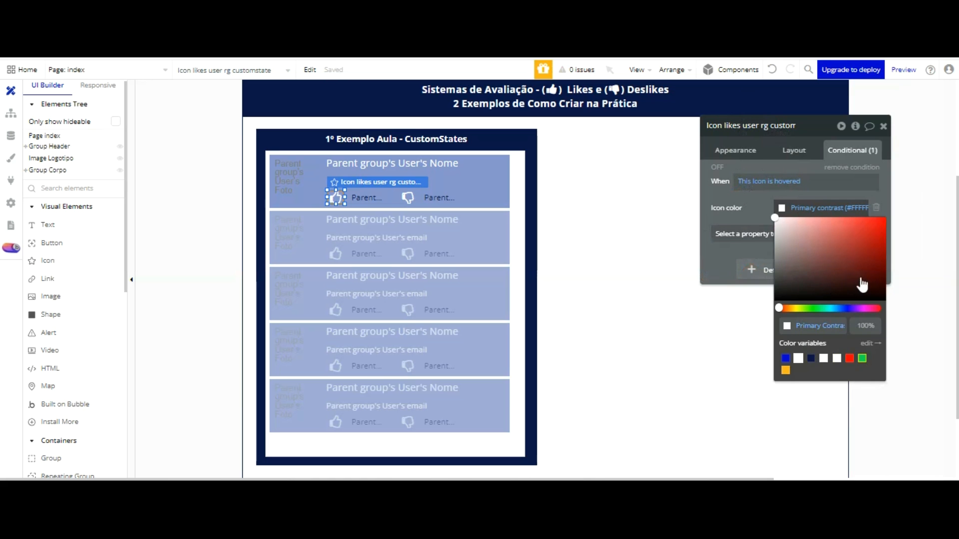
left_click(862, 359)
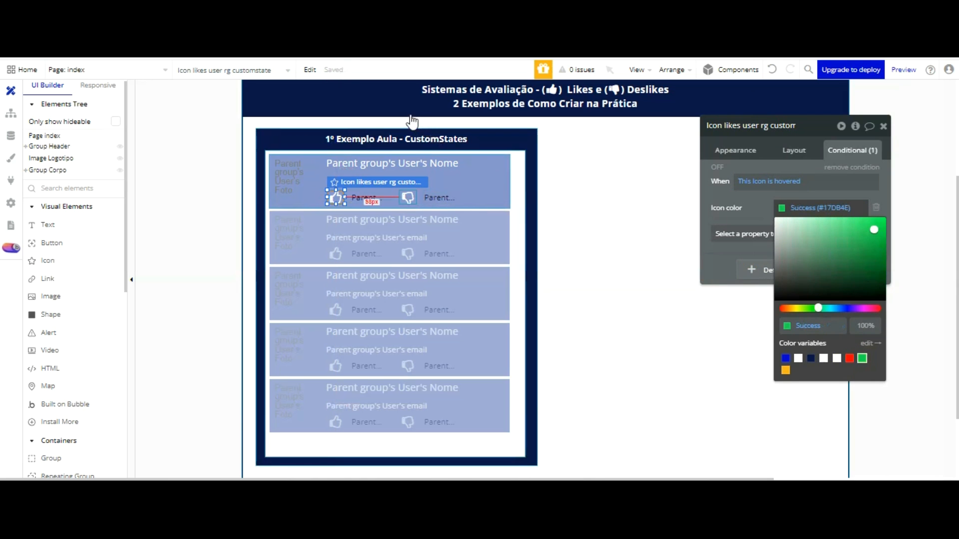
Add a condition to the thumbs-down icon that applies when This Icon is hovered.
left_click(408, 198)
left_click(802, 173)
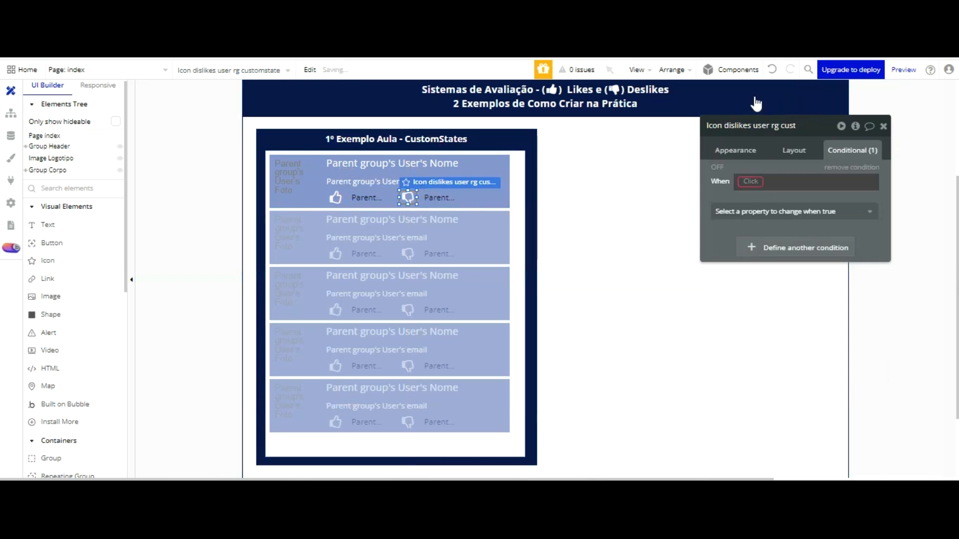
left_click(752, 182)
key("Return")
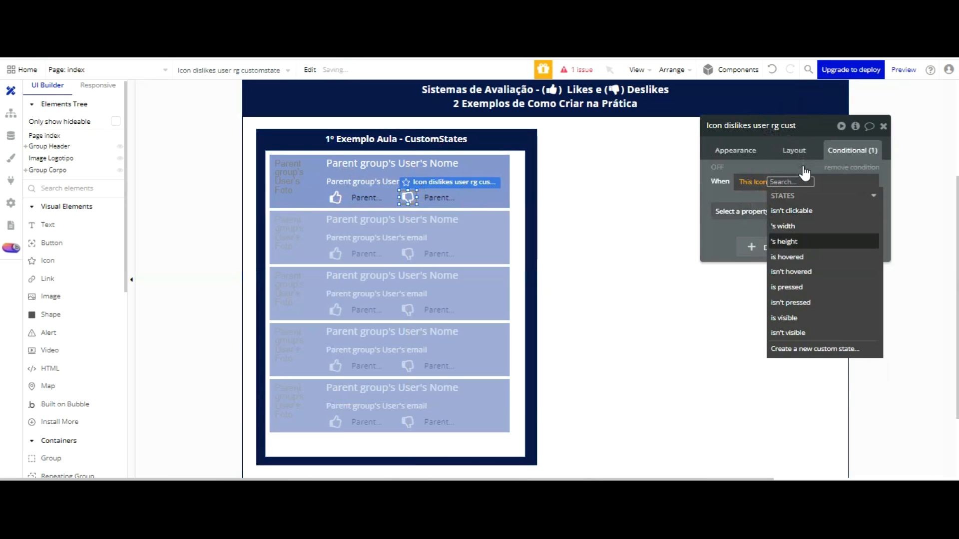
left_click(803, 256)
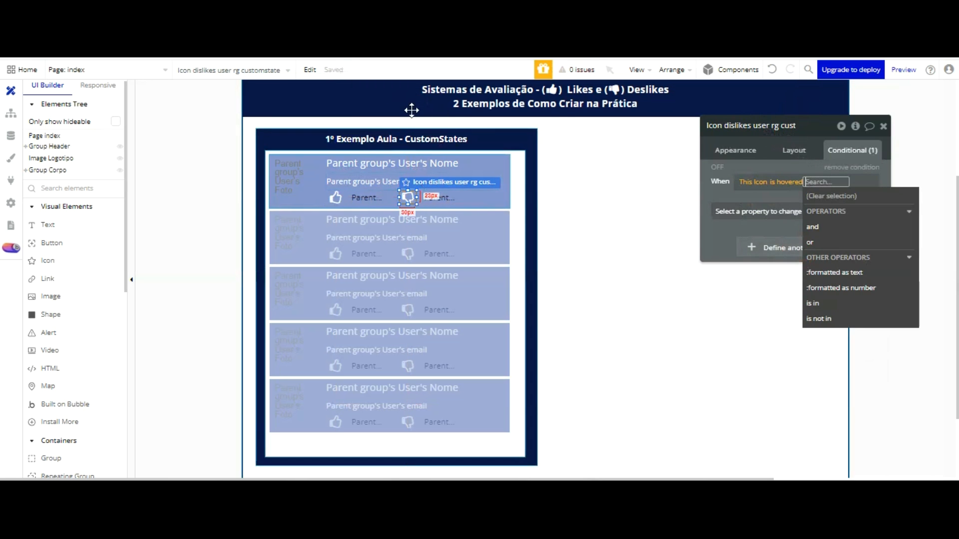
left_click(782, 118)
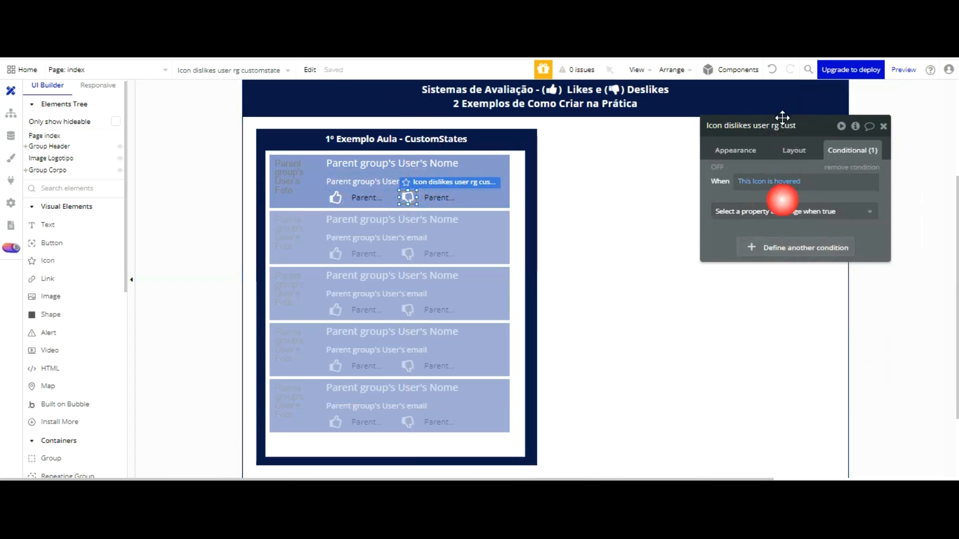
Make the thumbs-down icon's hover condition change the icon color to the red color variable.
left_click(782, 210)
left_click(753, 276)
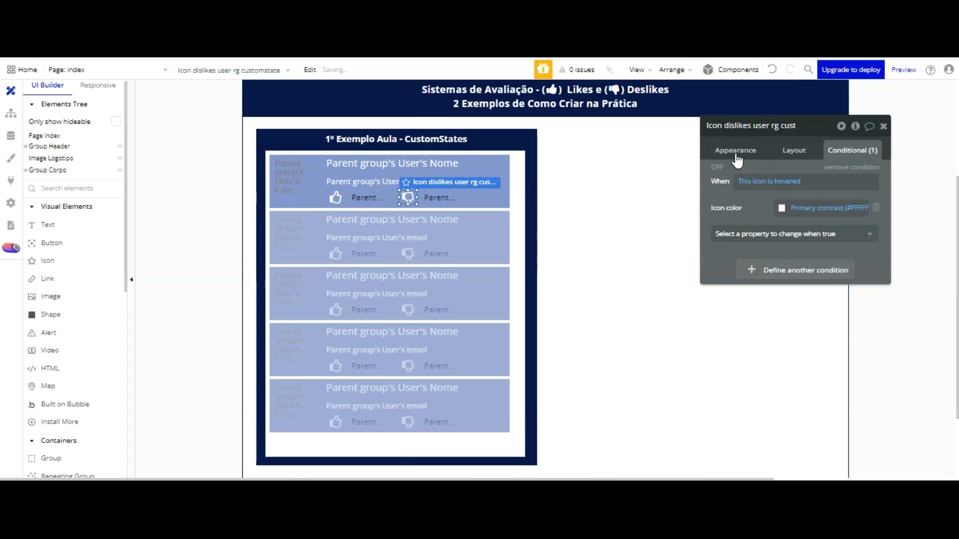
left_click(799, 208)
left_click(849, 357)
left_click(749, 127)
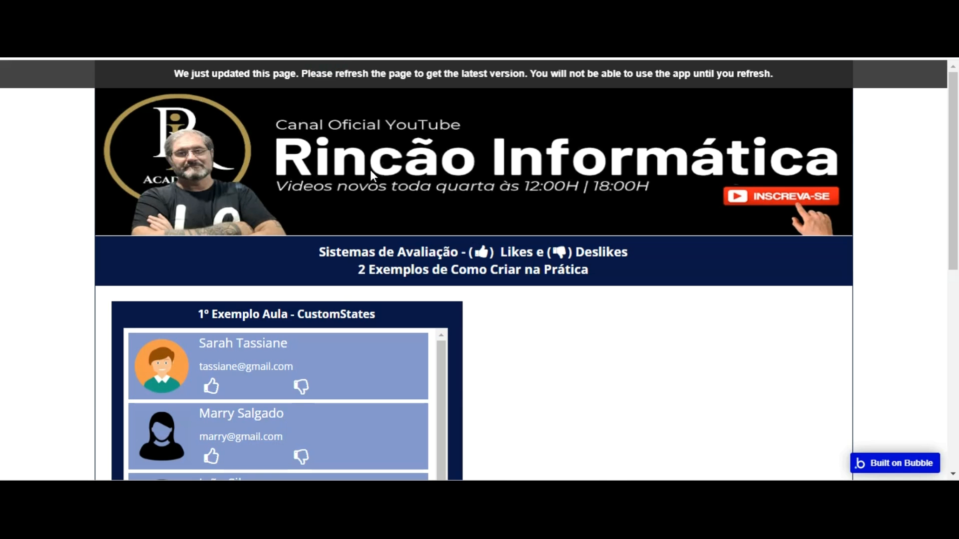
Refresh the page preview to check the thumb icons' hover colors and return to the Bubble editor.
key("F5")
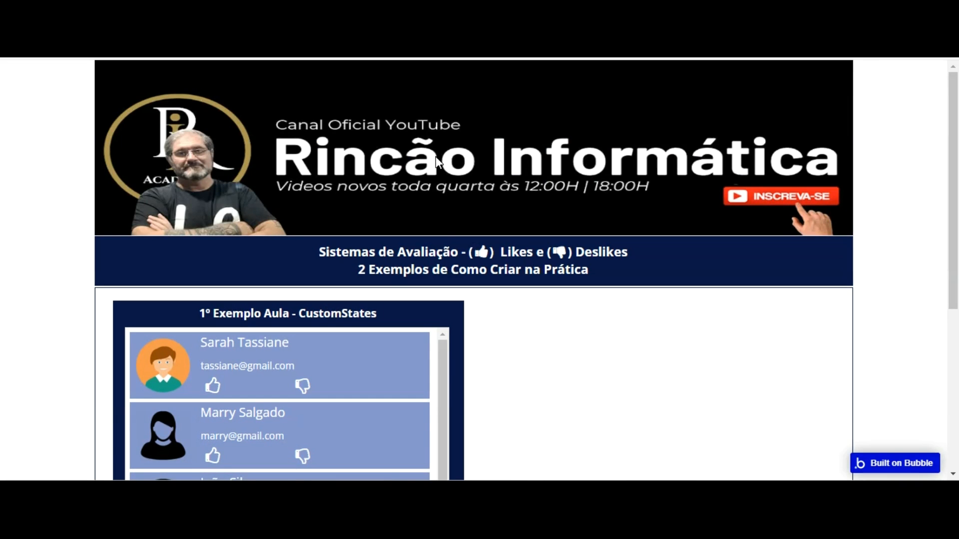
left_click(310, 15)
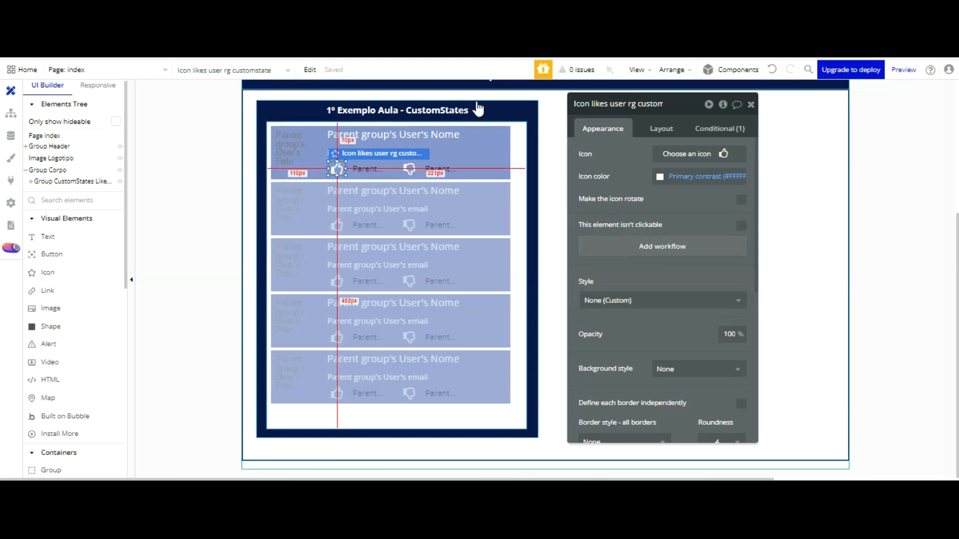
Create a workflow for the thumbs-up icon with a Set state action on the users repeating group's Likes User state.
left_click(622, 242)
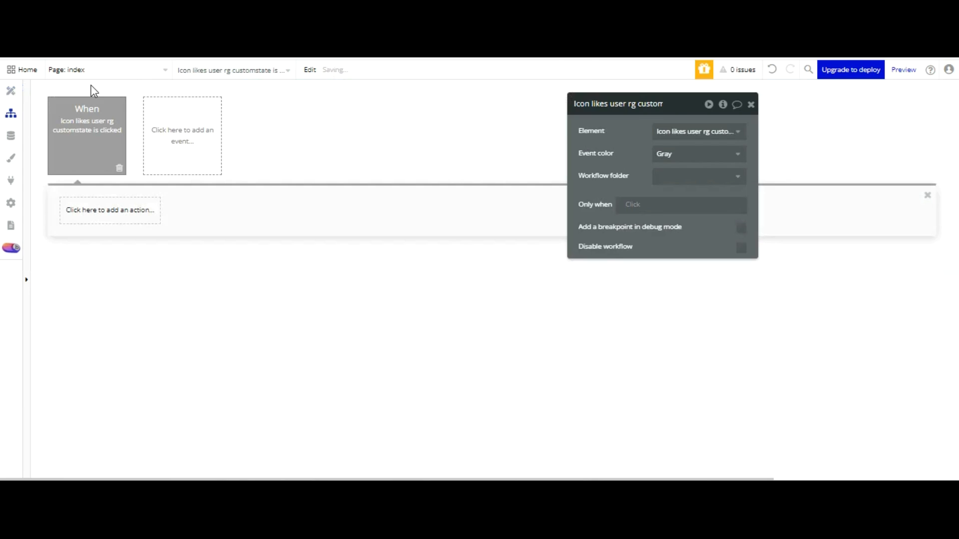
left_click(125, 211)
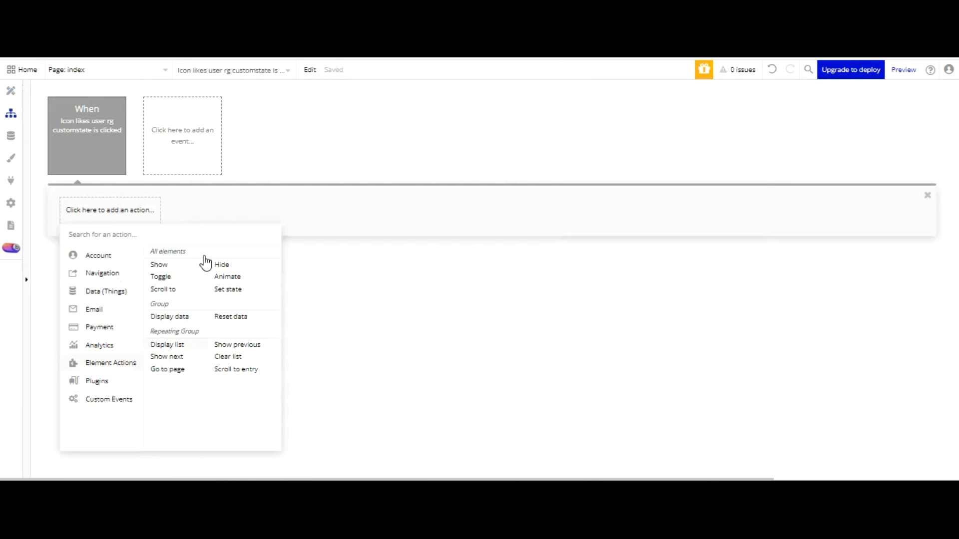
left_click(258, 283)
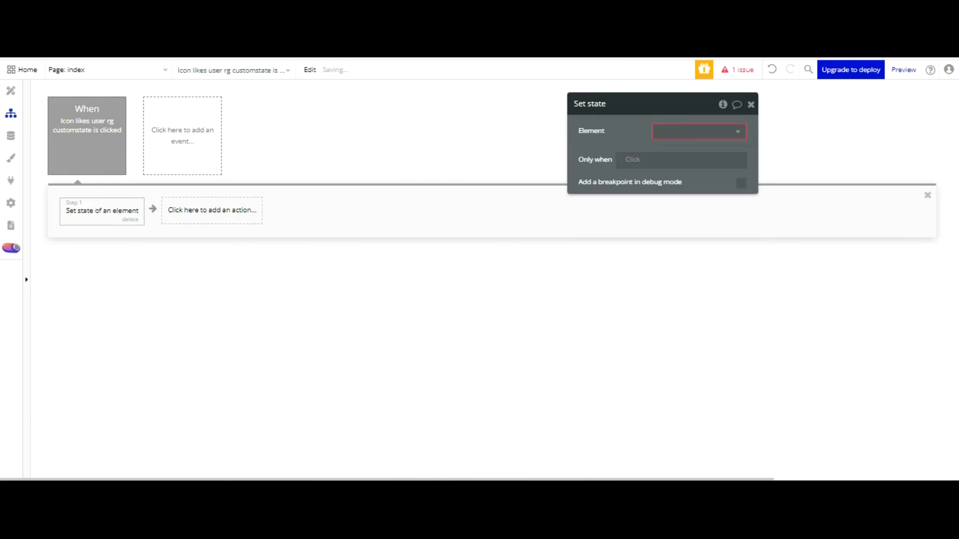
left_click(695, 132)
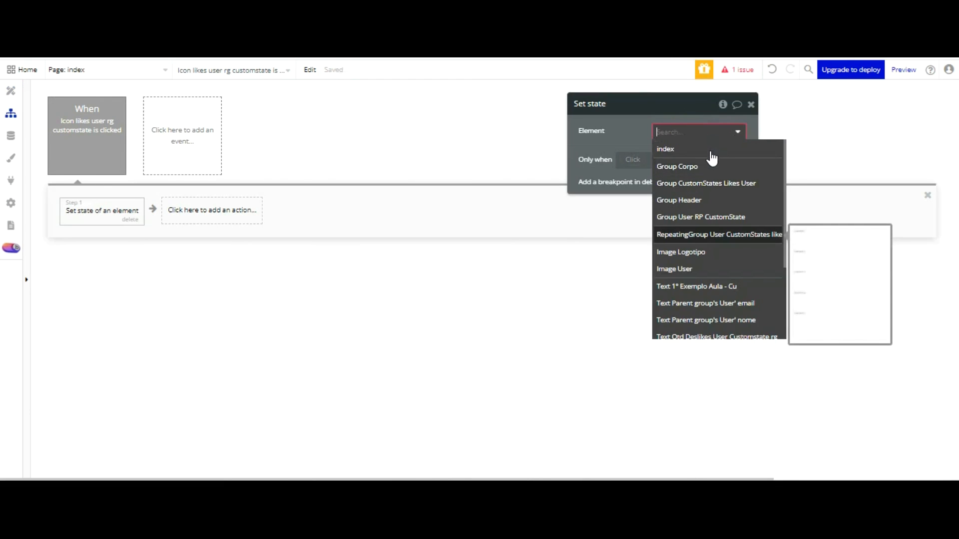
left_click(709, 235)
left_click(697, 149)
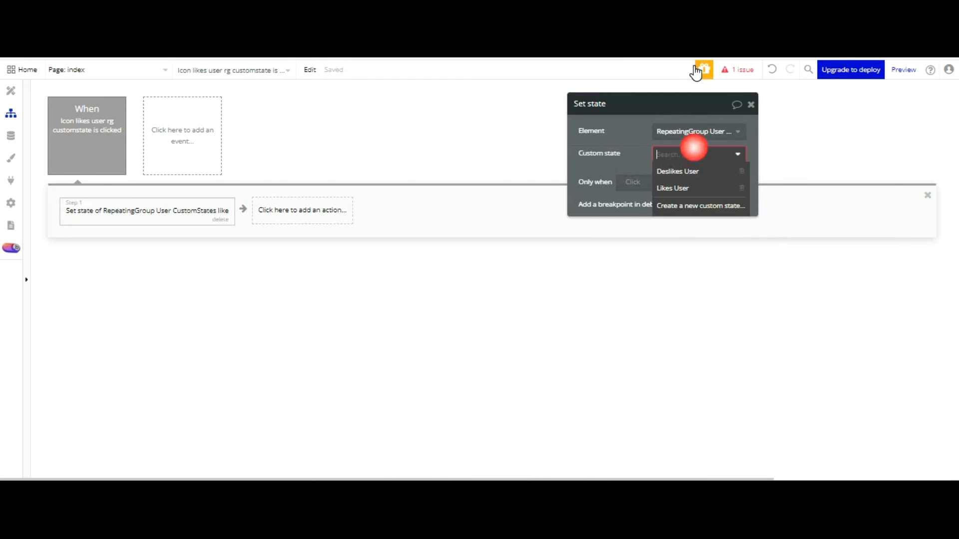
left_click(689, 187)
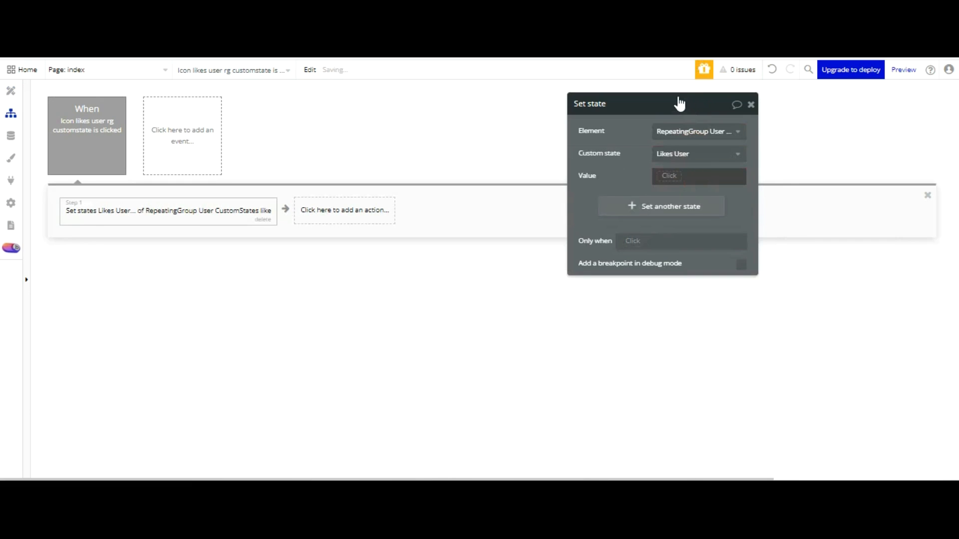
Set the Likes User state's value to RepeatingGroup User CustomStates like's Likes User:plus item Parent group's User.
left_click(667, 176)
scroll(721, 278, "down", 3)
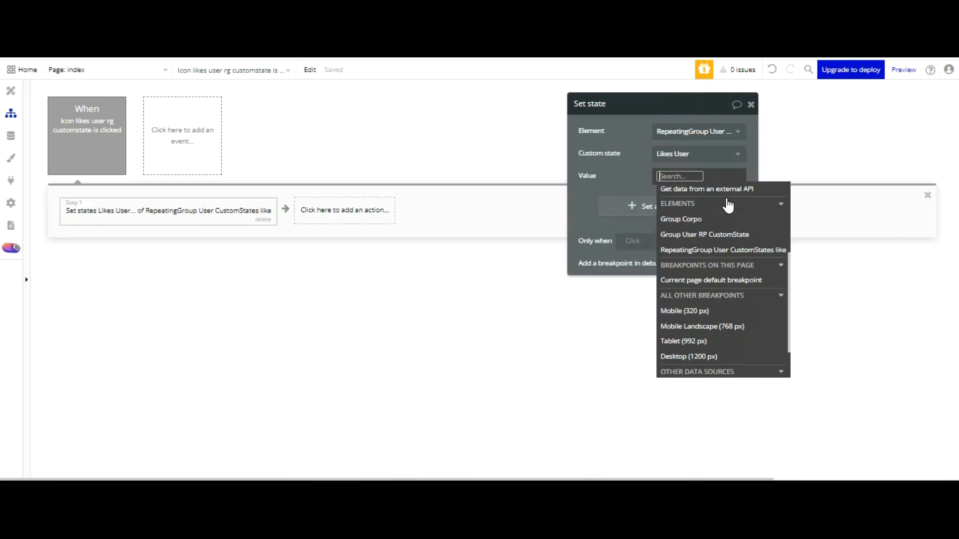
left_click(721, 253)
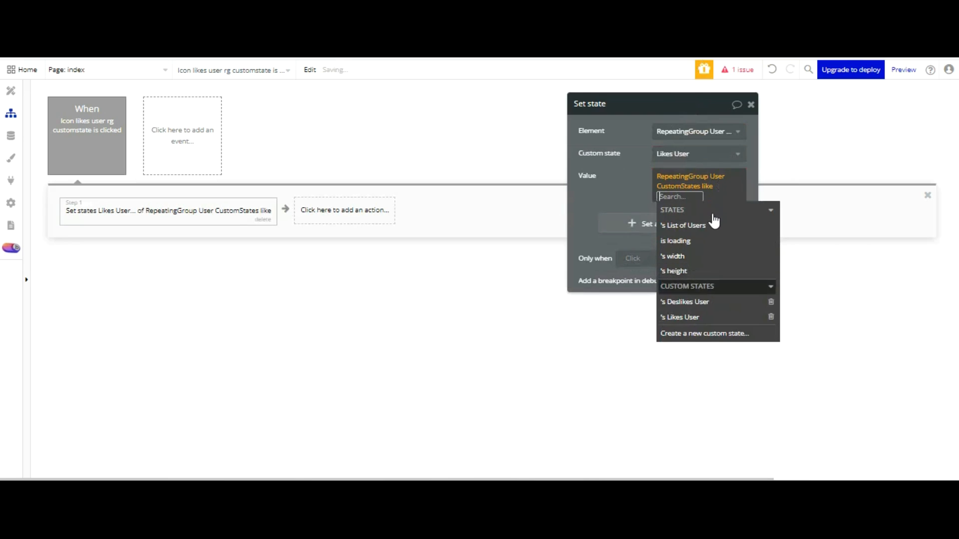
left_click(705, 315)
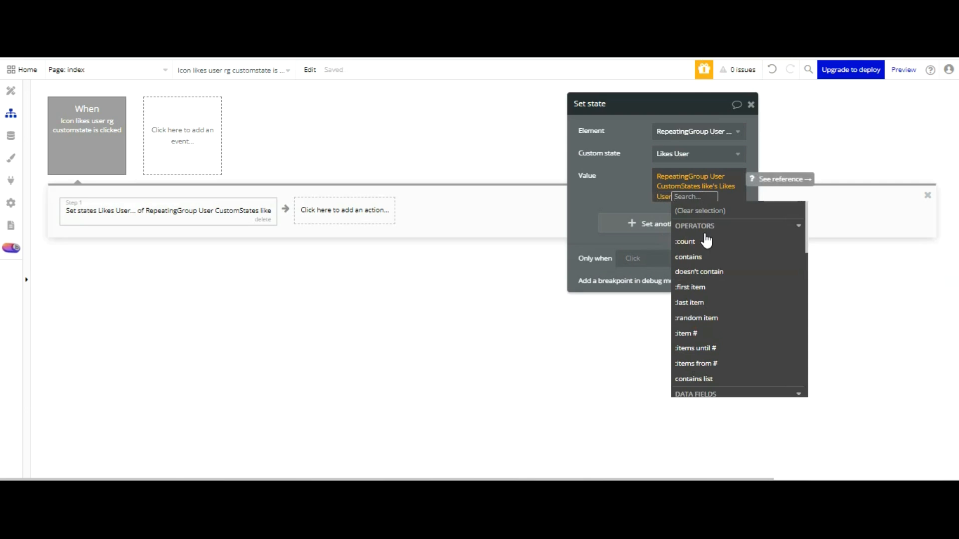
type("pl")
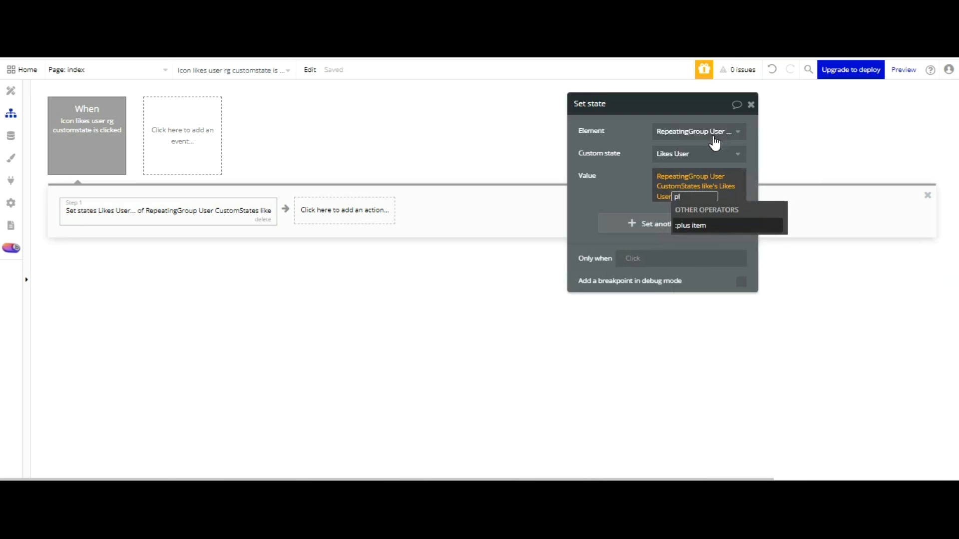
key("Return")
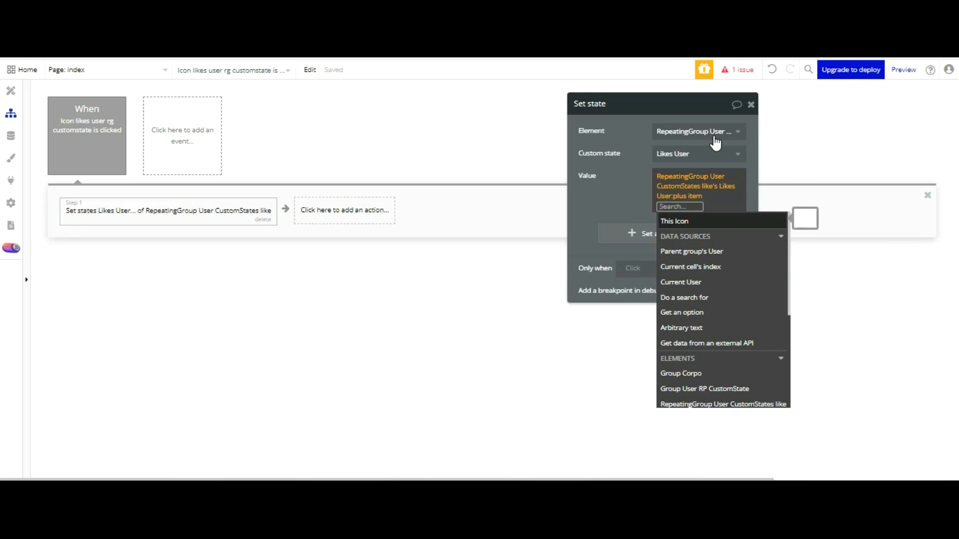
key("Down")
key("Return")
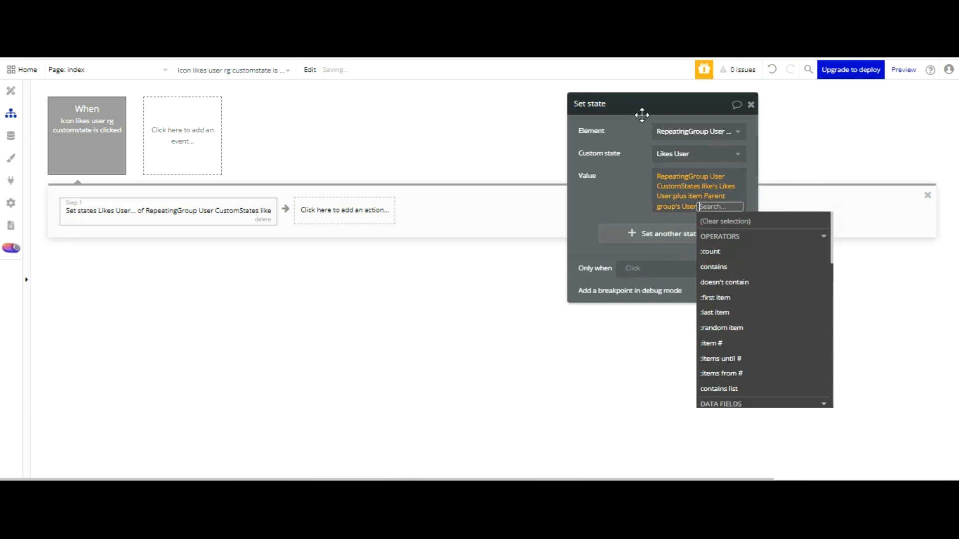
left_click(625, 109)
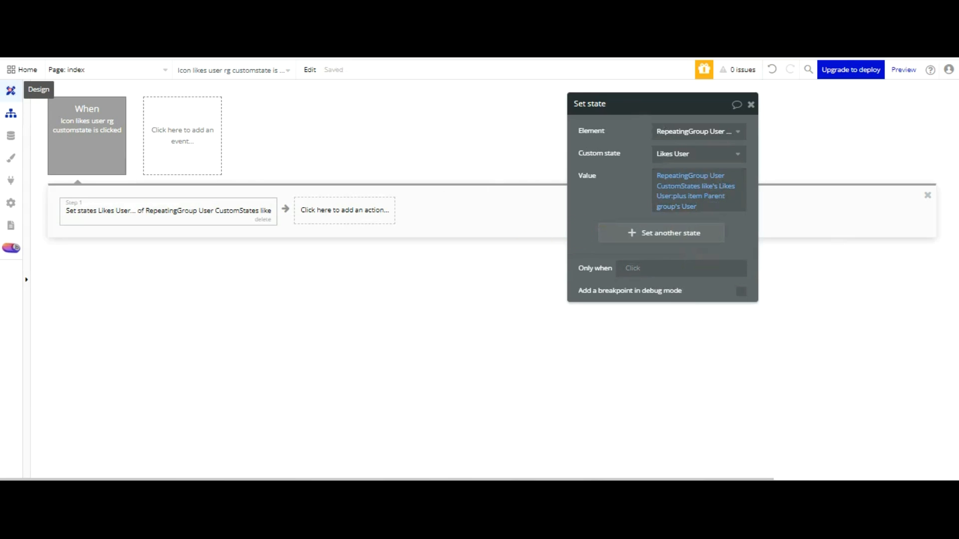
Create a workflow for the thumbs-down icon with a Set state action on the users repeating group's Deslikes User state.
left_click(10, 91)
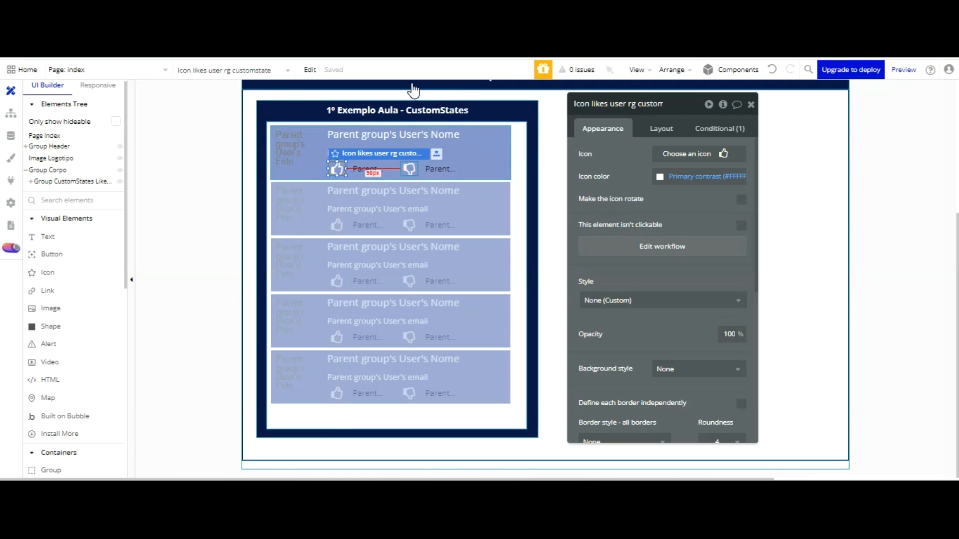
left_click(410, 169)
left_click(684, 246)
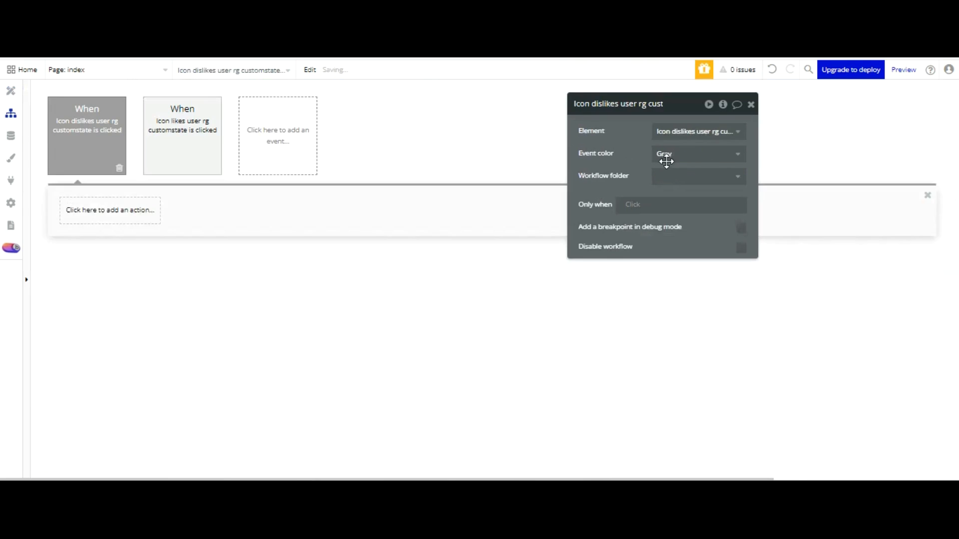
left_click(147, 212)
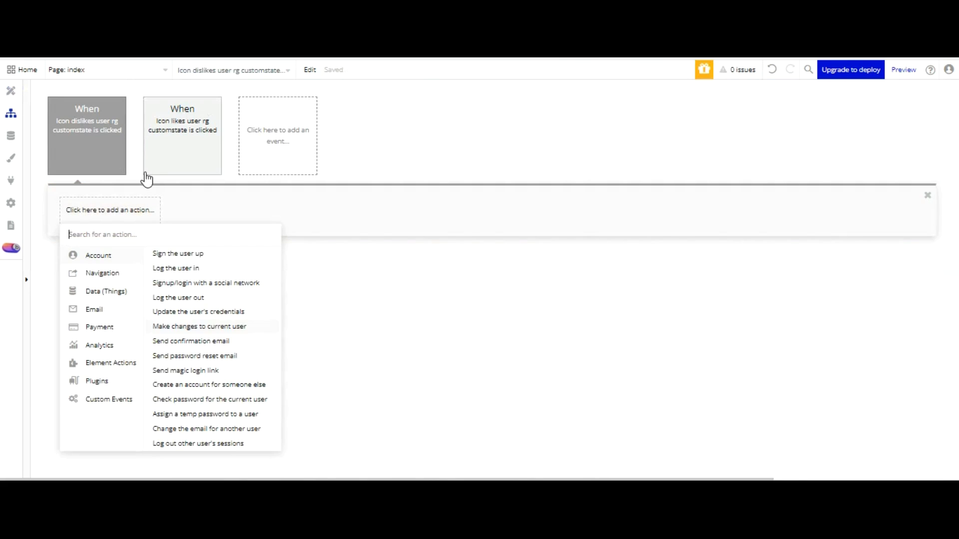
left_click(227, 290)
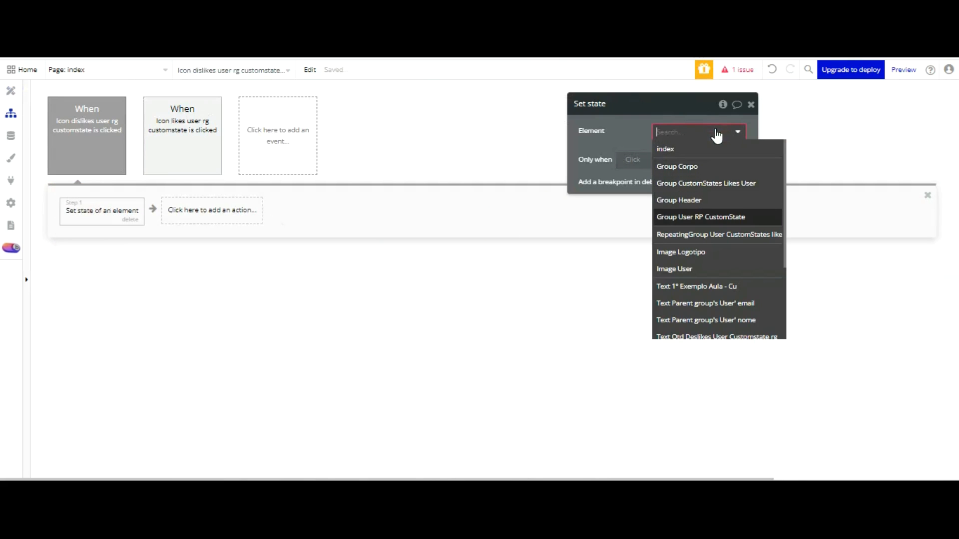
left_click(713, 235)
left_click(702, 153)
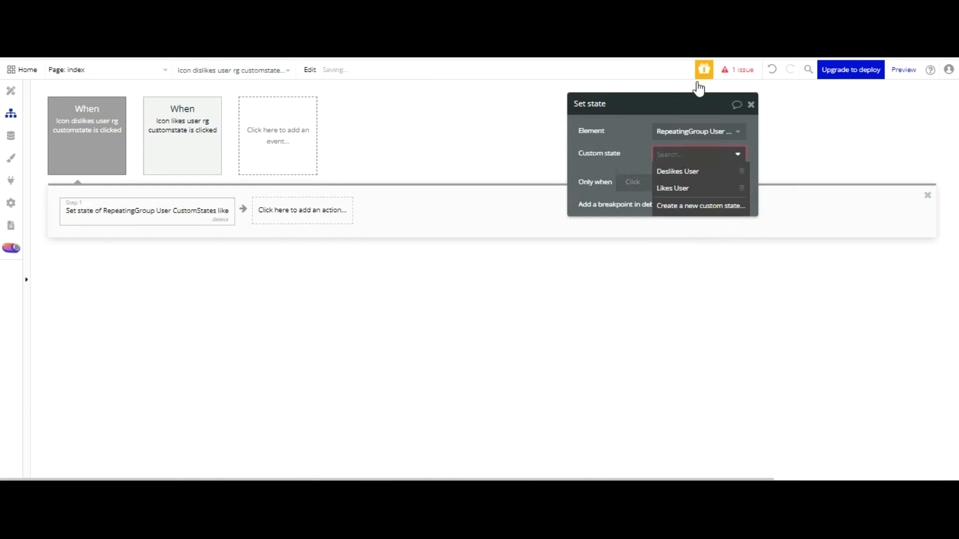
left_click(678, 171)
Set the Deslikes User state's value to RepeatingGroup User CustomStates like's Deslikes User:plus item Parent group's User.
left_click(680, 176)
scroll(743, 236, "down", 3)
left_click(730, 249)
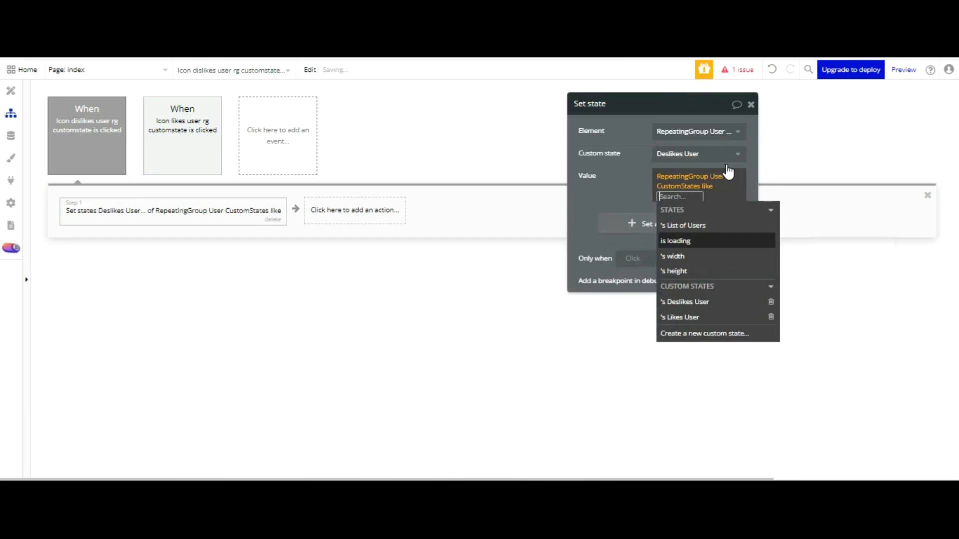
left_click(701, 301)
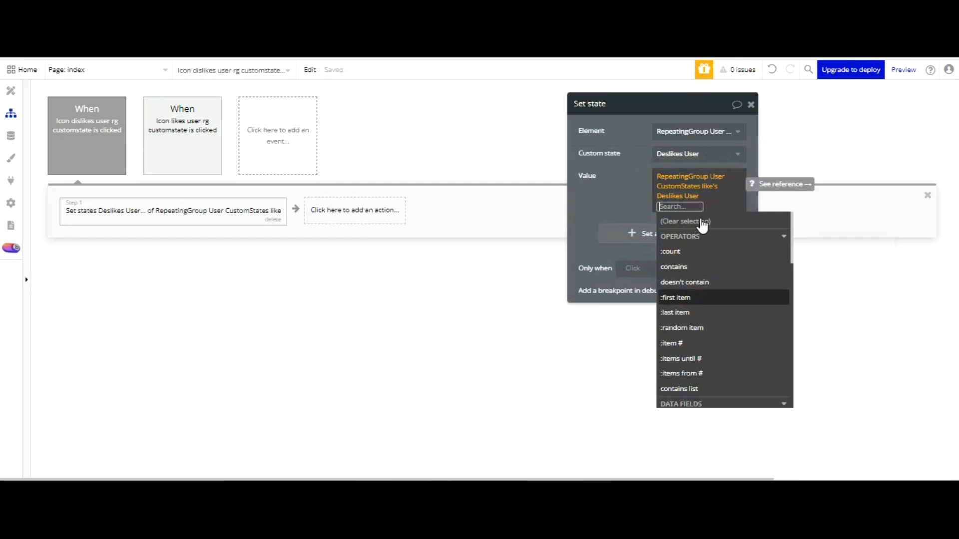
type("pl")
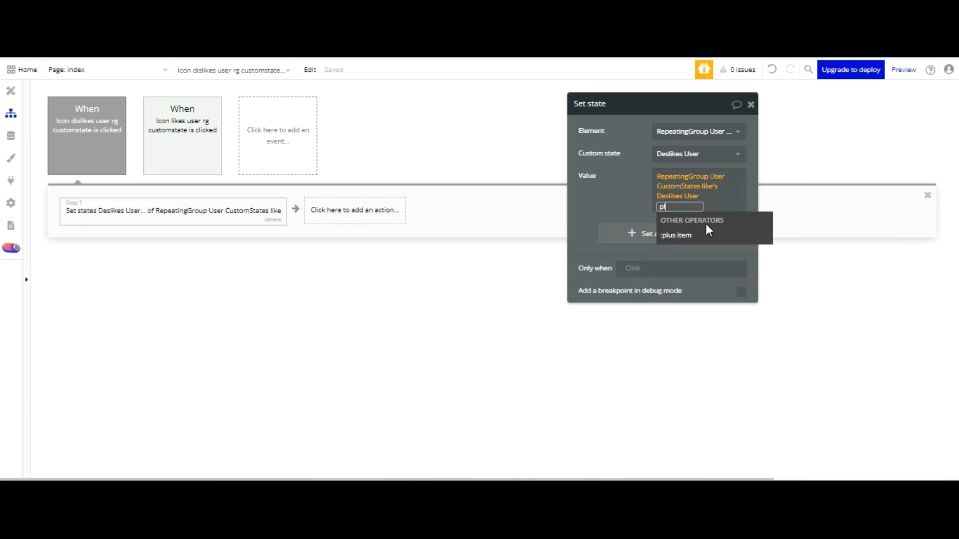
left_click(709, 232)
left_click(689, 251)
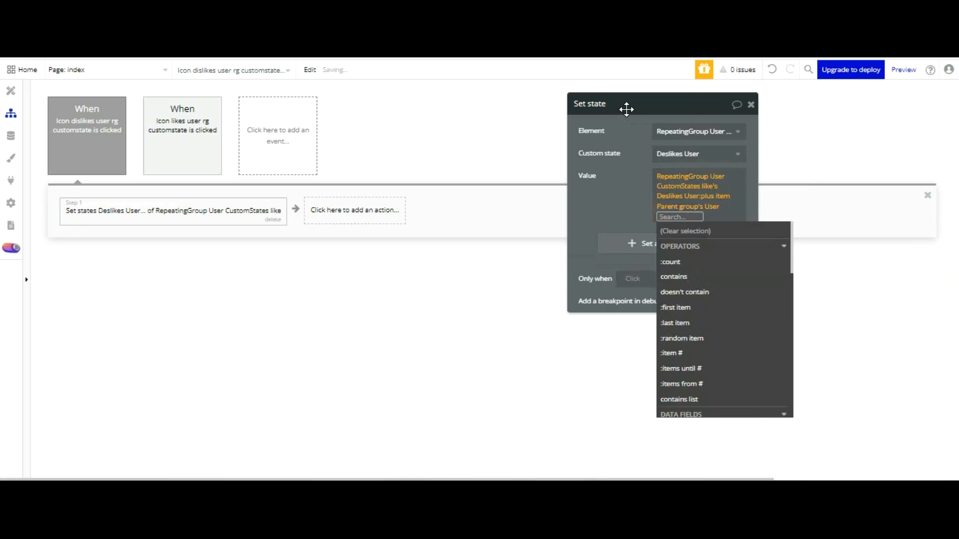
left_click(626, 109)
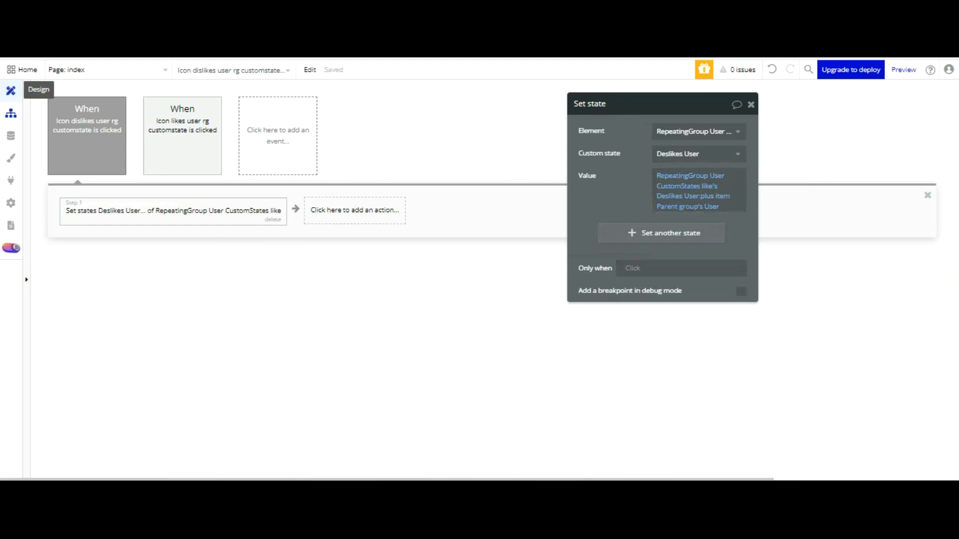
Set the event color to Green for the likes icon workflow and Red for the dislikes icon workflow.
left_click(75, 142)
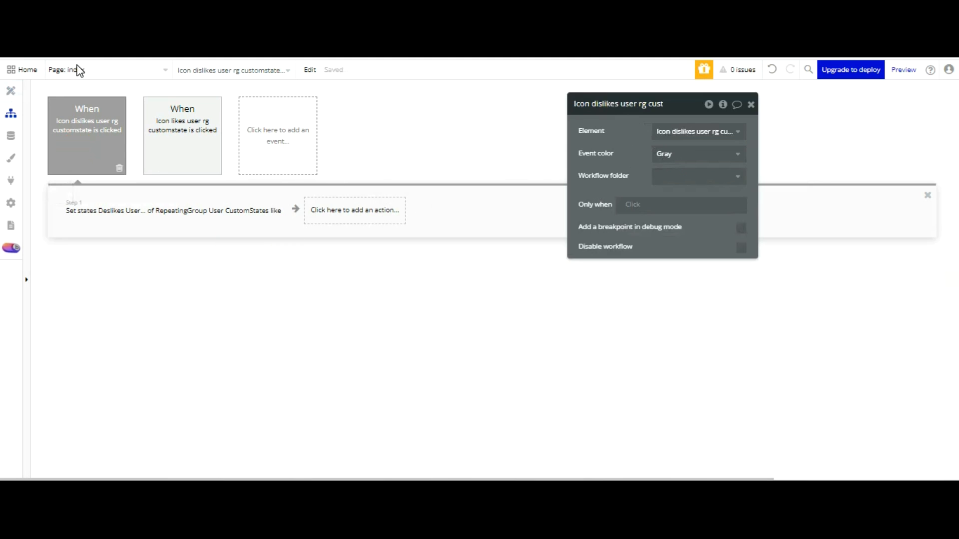
left_click(174, 145)
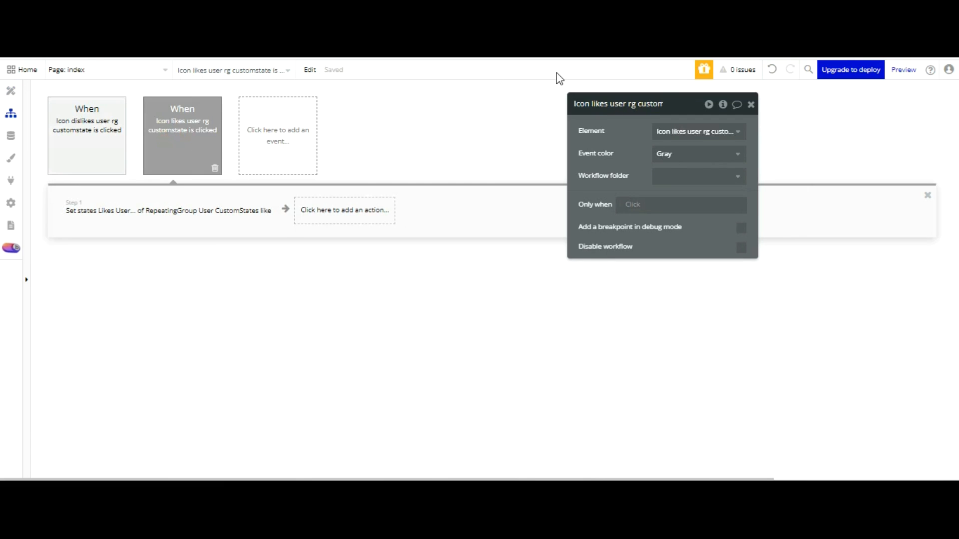
left_click(672, 237)
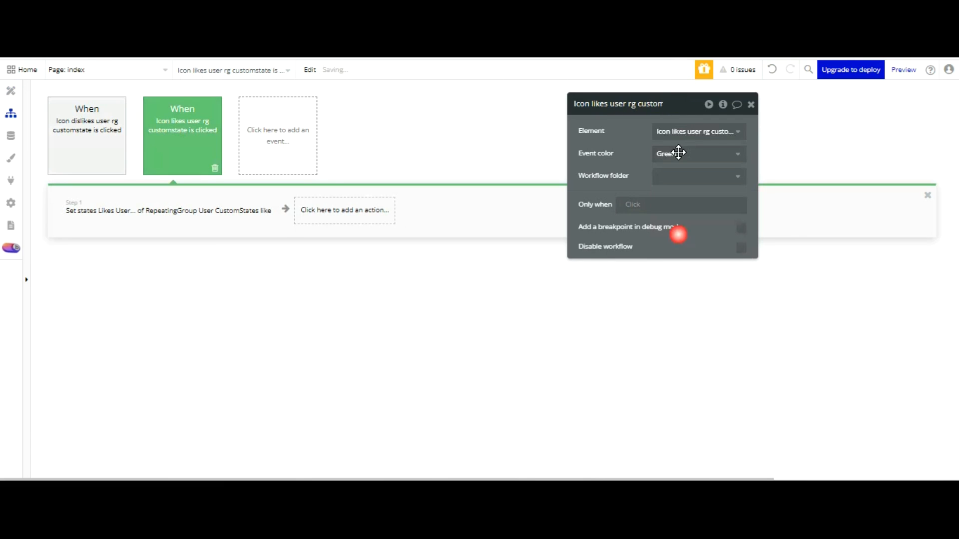
left_click(89, 150)
left_click(669, 155)
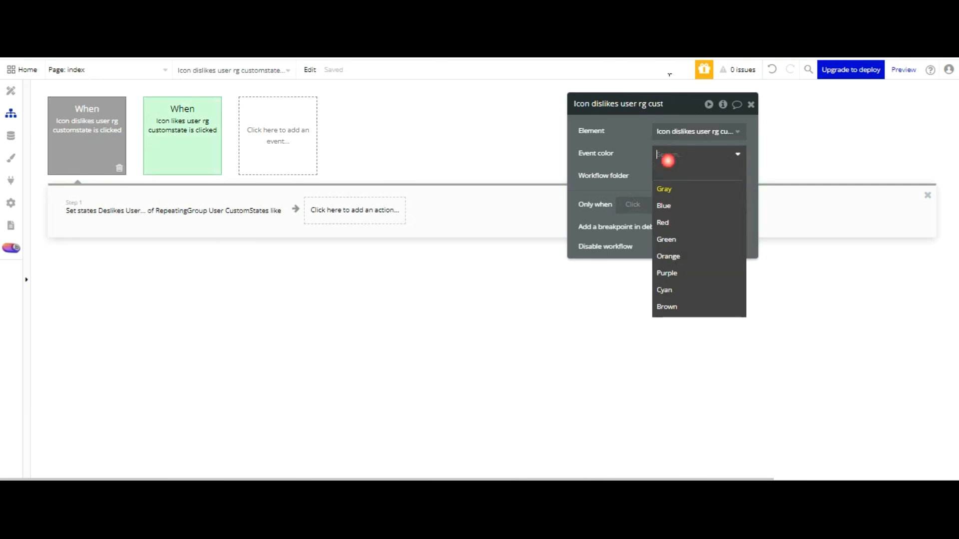
left_click(669, 222)
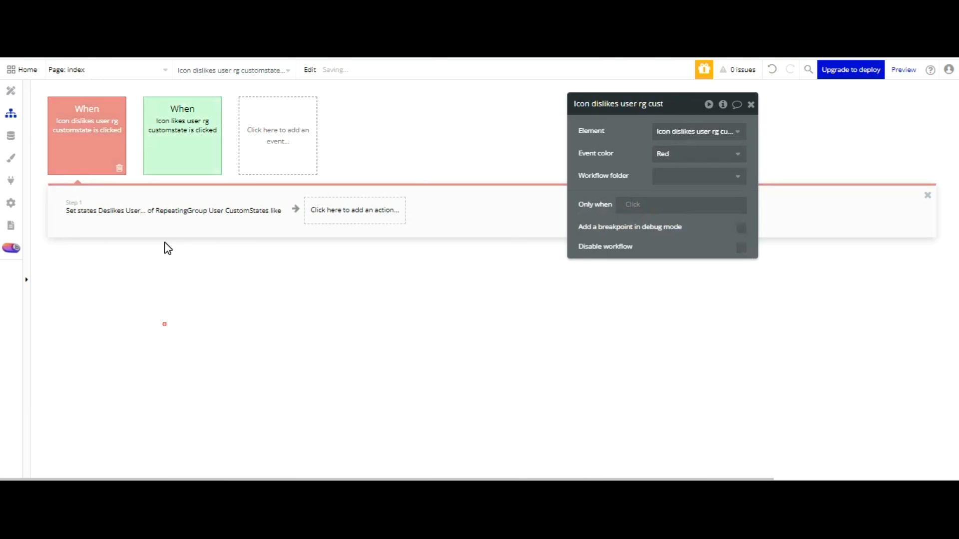
Add a second condition to the thumbs-up icon in the design, based on RepeatingGroup User CustomStates like.
left_click(9, 90)
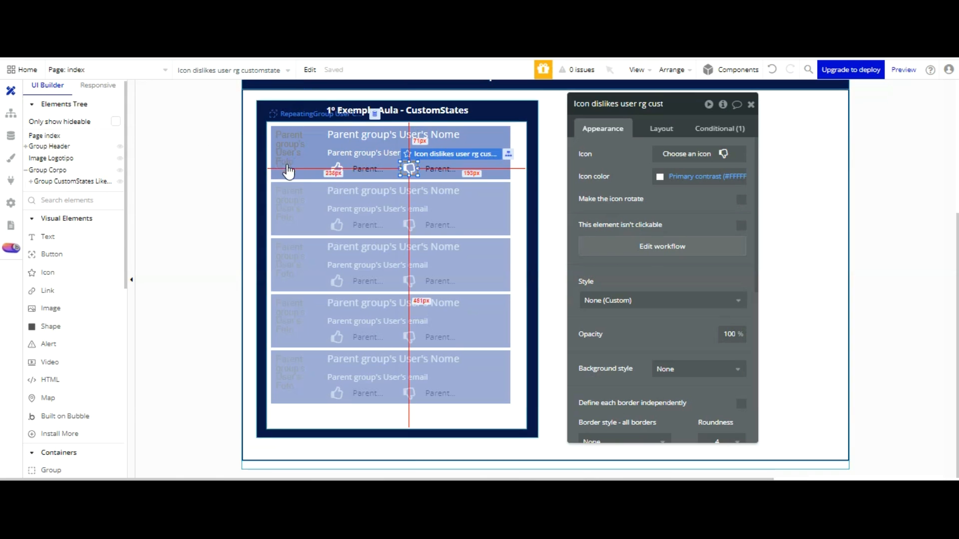
left_click(337, 169)
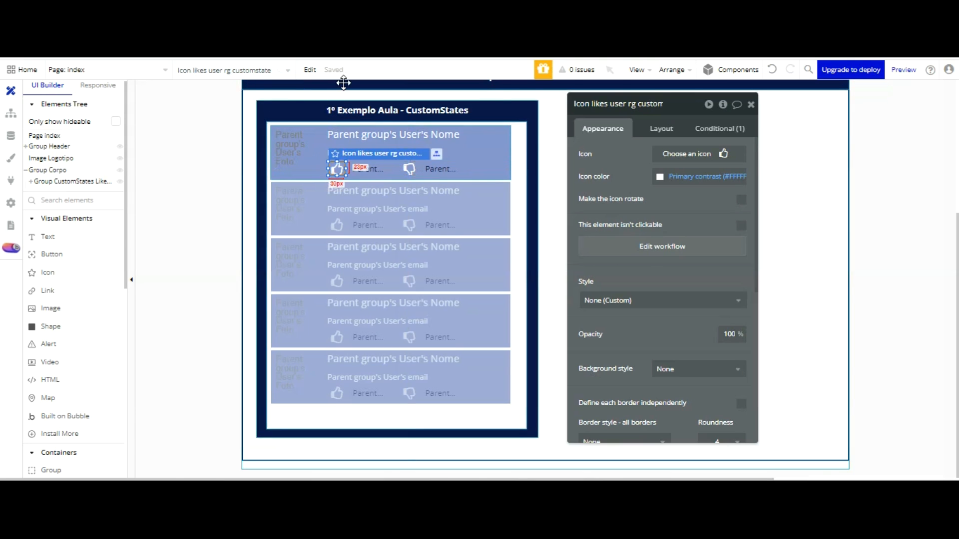
left_click(719, 129)
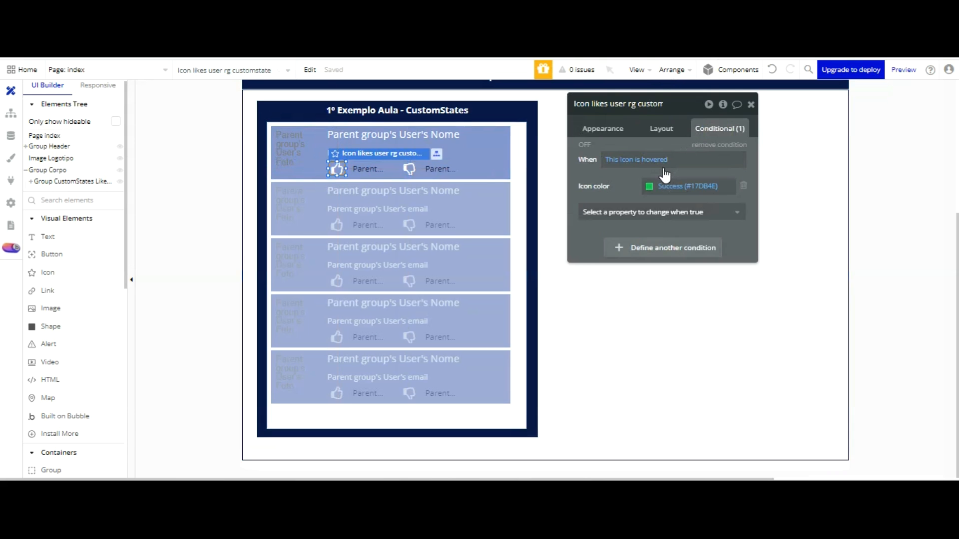
left_click(662, 248)
left_click(624, 248)
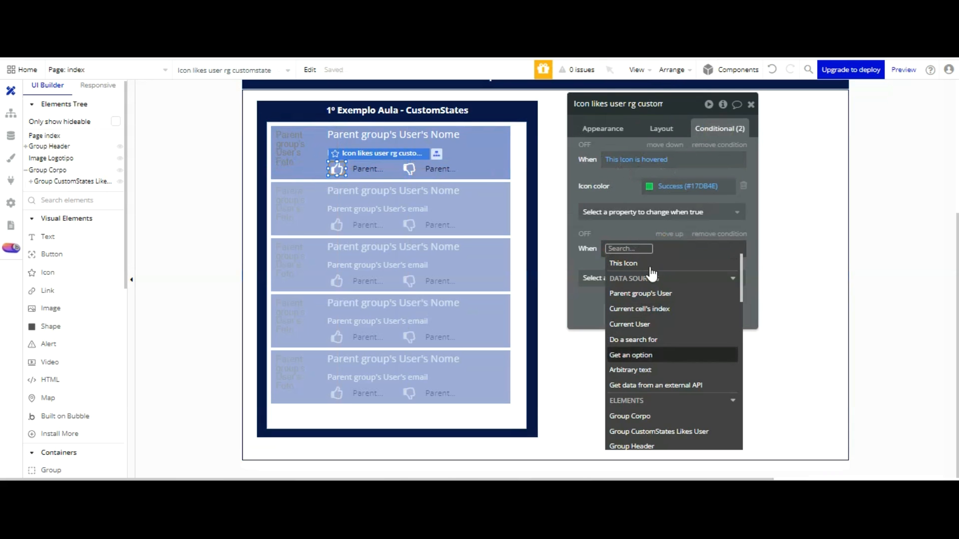
scroll(652, 277, "down", 3)
scroll(701, 290, "down", 1)
left_click(700, 358)
Make the thumbs-up icon's new condition check that the repeating group's Likes User contains Parent group's User.
left_click(641, 286)
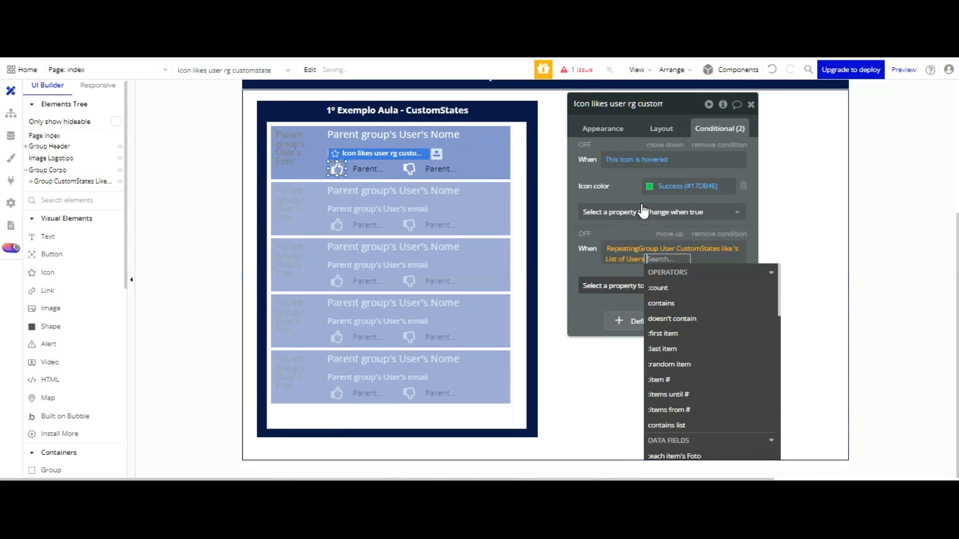
left_click(622, 259)
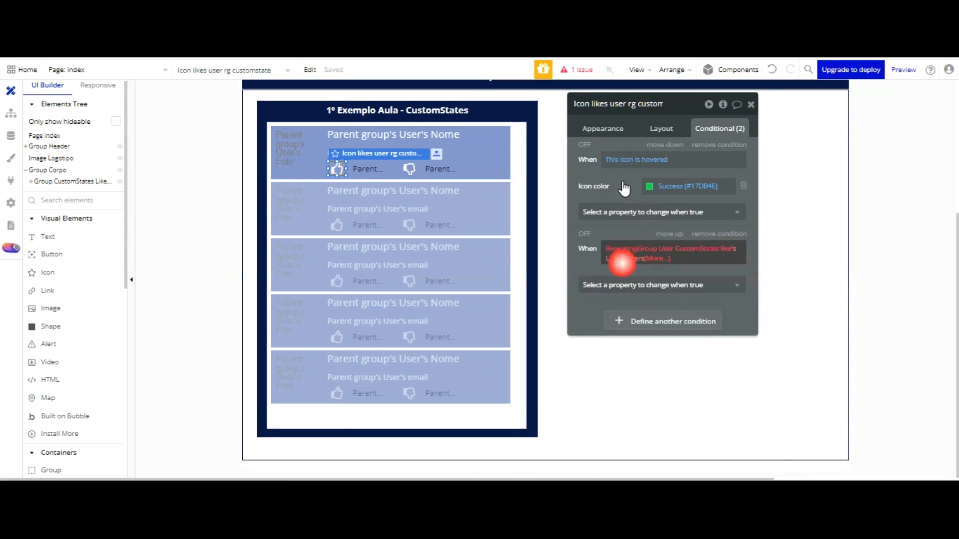
scroll(669, 280, "down", 1)
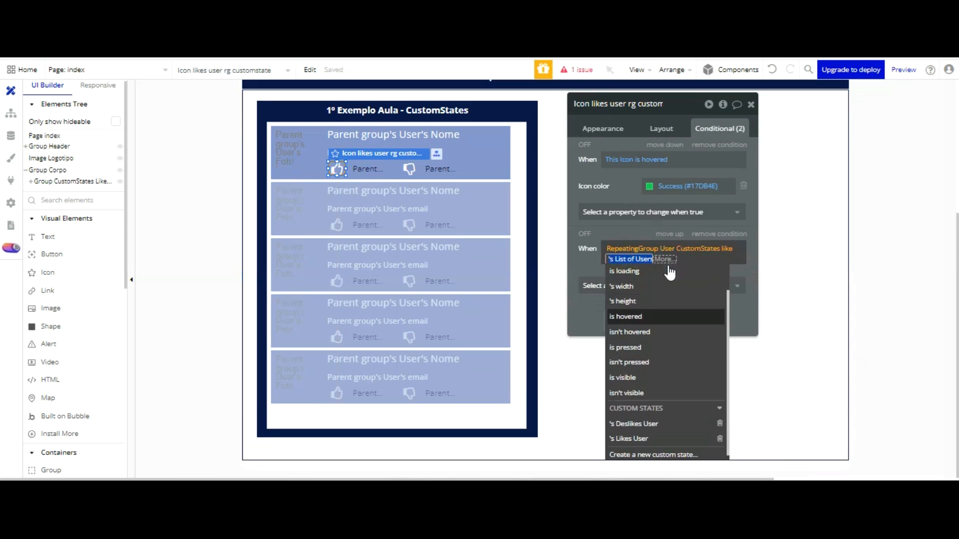
left_click(660, 435)
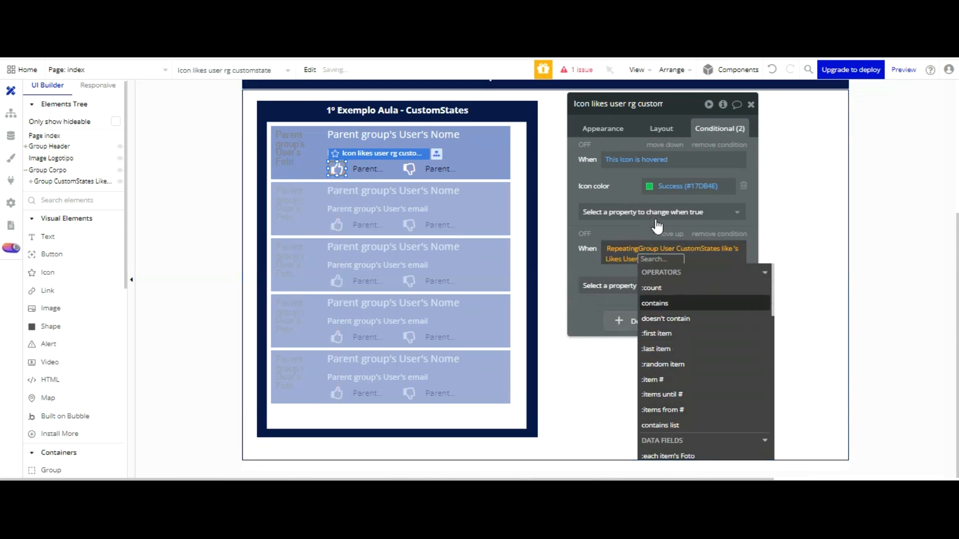
key("Return")
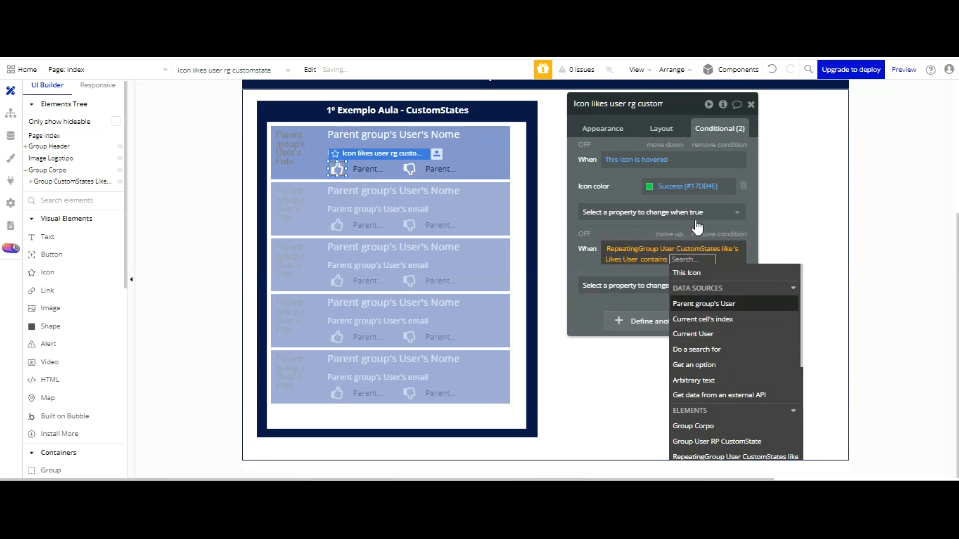
left_click(696, 303)
left_click(588, 272)
Make the thumbs-up icon's Likes User condition change the icon to the filled thumbs-up.
left_click(622, 286)
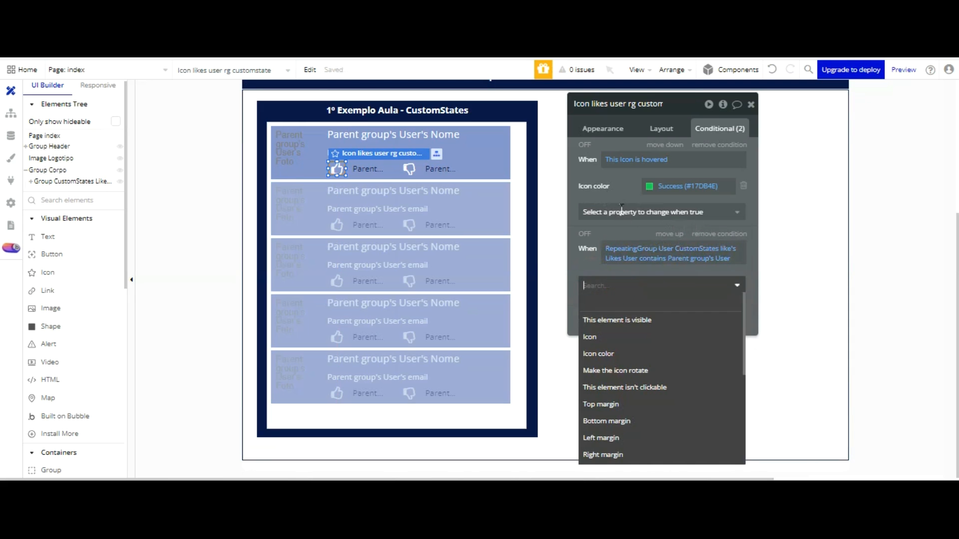
left_click(620, 336)
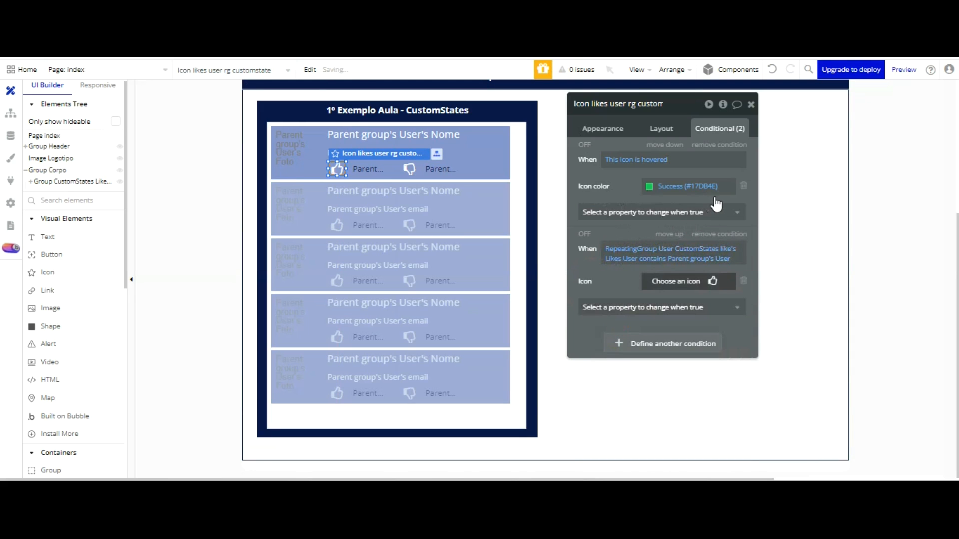
left_click(715, 281)
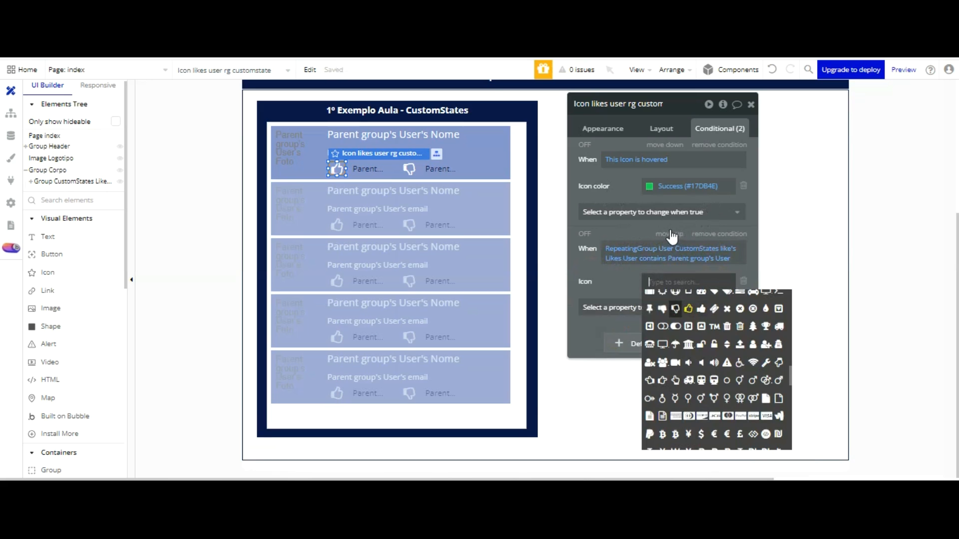
left_click(701, 309)
Make the thumbs-up icon's Likes User condition also change the icon color to the green Success color variable.
left_click(670, 307)
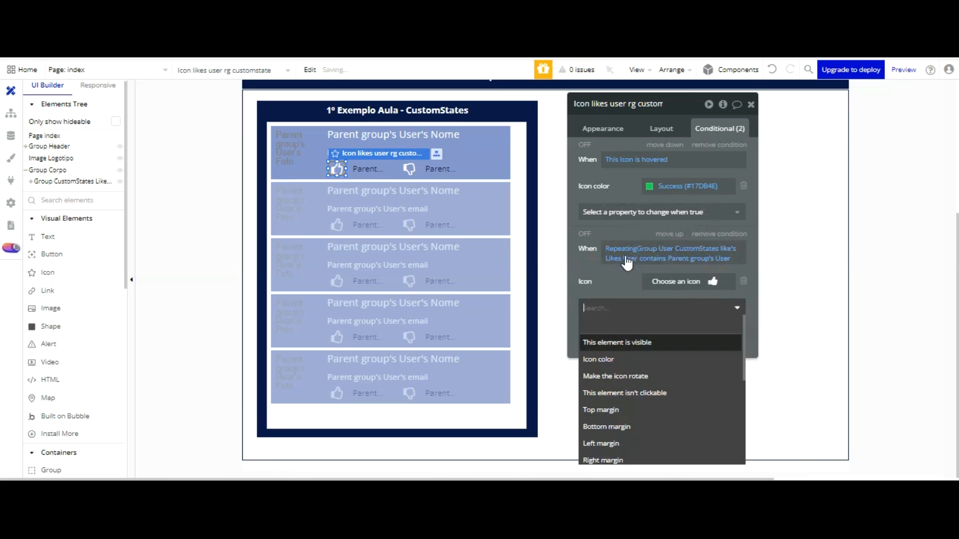
left_click(625, 359)
left_click(669, 303)
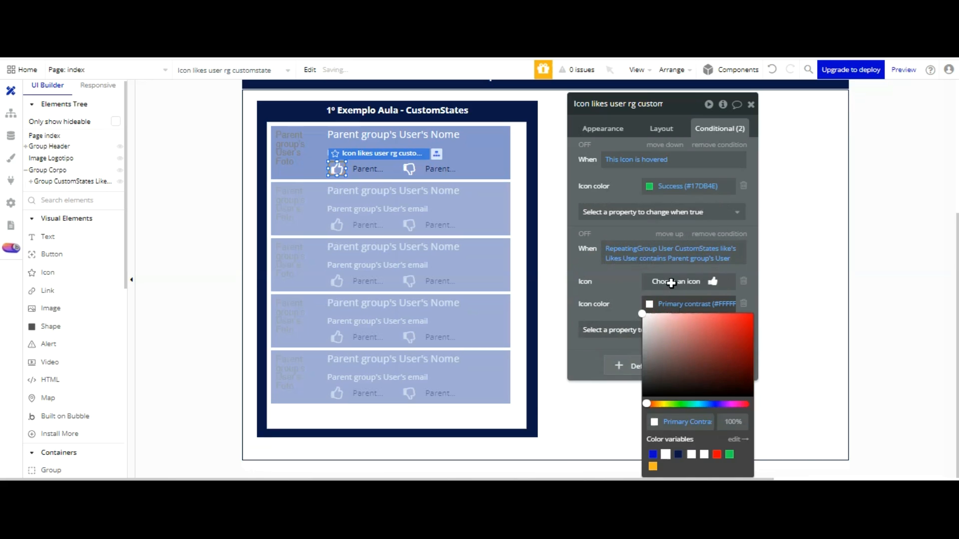
left_click(729, 454)
left_click(623, 292)
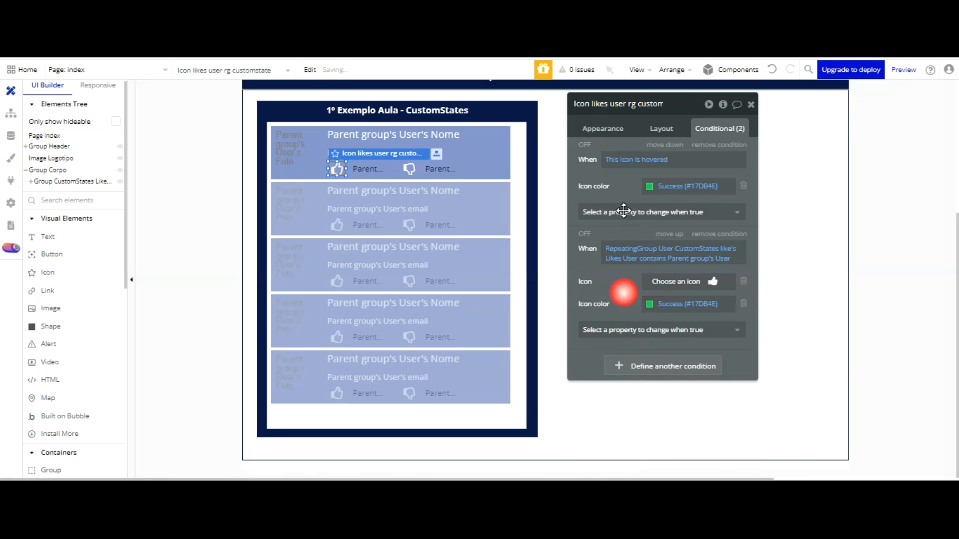
Add a second condition to the thumbs-down icon in the first cell, based on RepeatingGroup User CustomStates like.
left_click(410, 169)
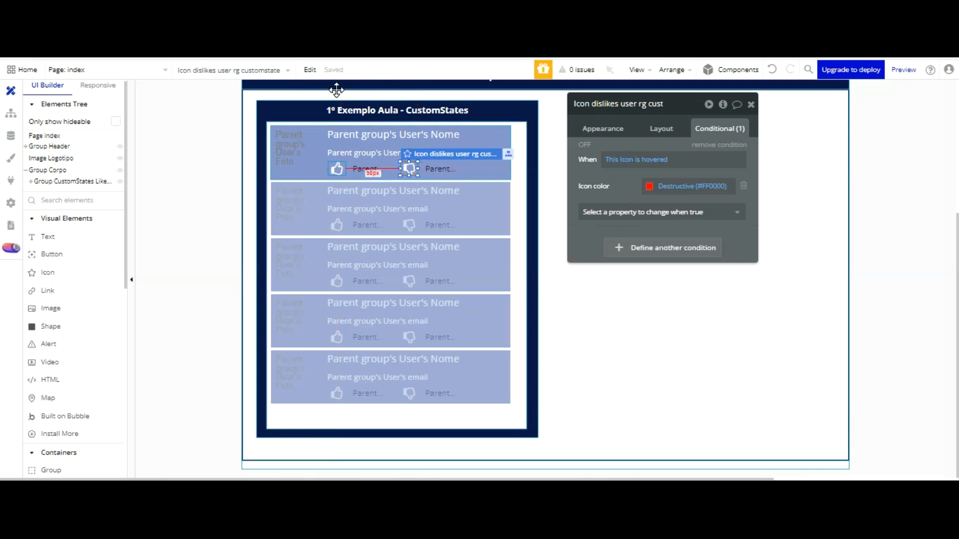
left_click(337, 169)
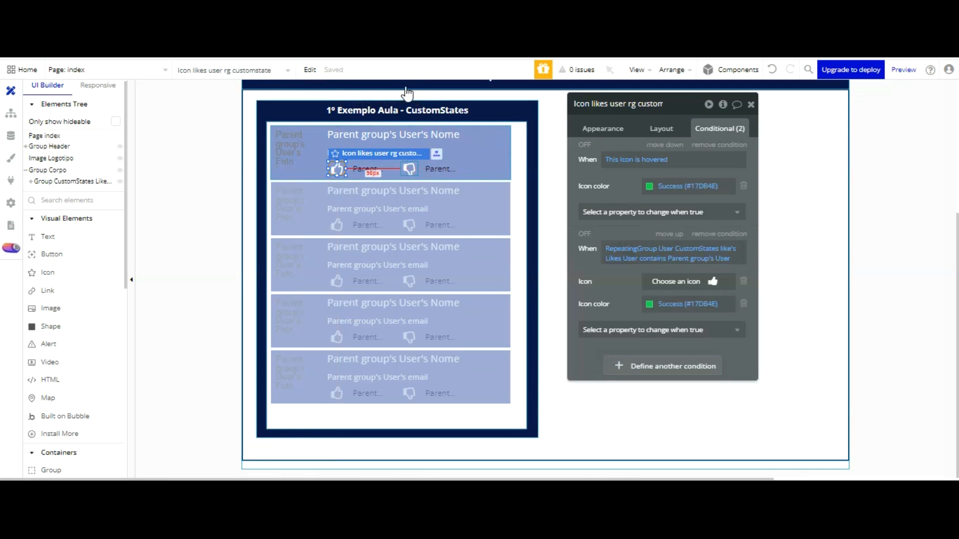
left_click(410, 168)
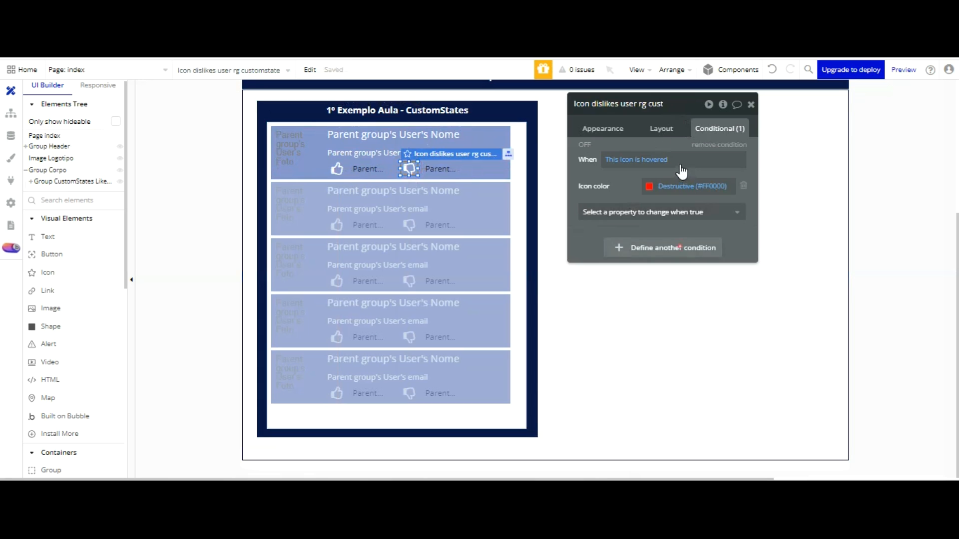
left_click(681, 248)
left_click(618, 249)
scroll(689, 350, "down", 5)
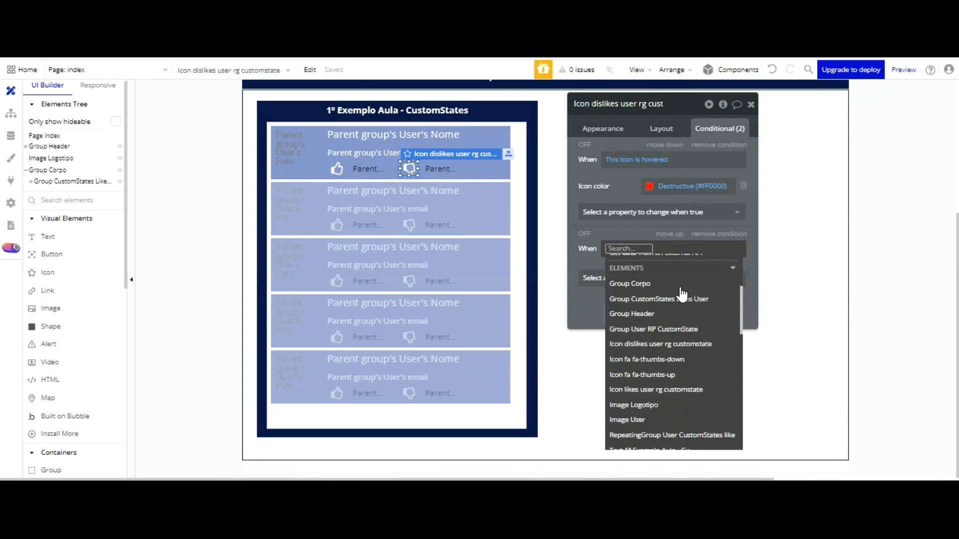
left_click(698, 427)
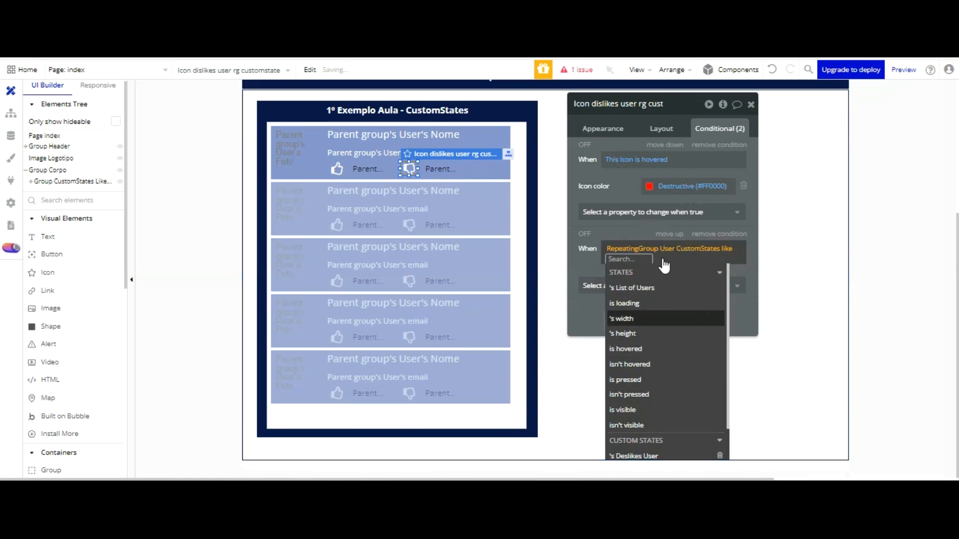
Make the thumbs-down icon's new condition check that the repeating group's Deslikes User contains Parent group's User.
left_click(657, 440)
key("Up")
key("Return")
key("Down")
key("Return")
left_click(581, 262)
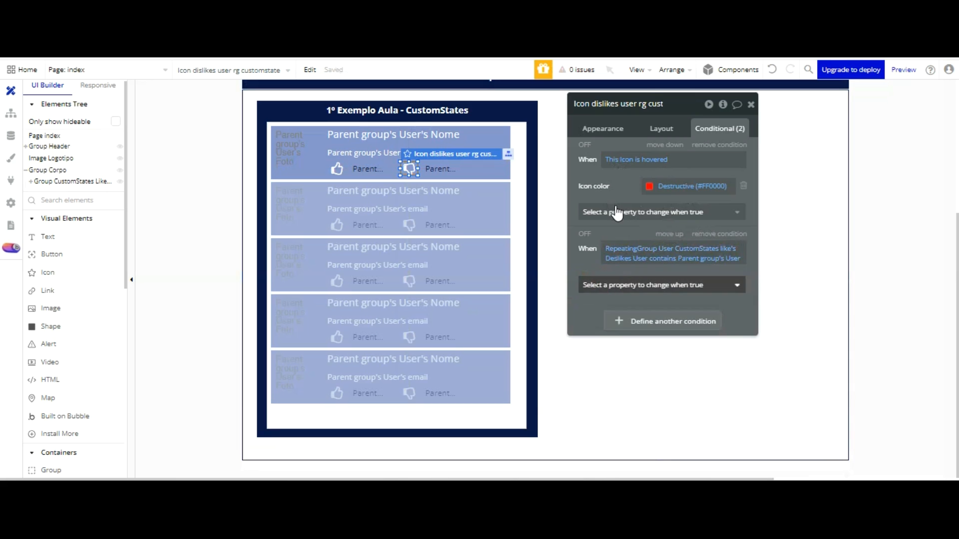
Make the thumbs-down icon's Deslikes User condition change the icon to the filled thumbs-down.
left_click(618, 286)
left_click(622, 337)
left_click(713, 281)
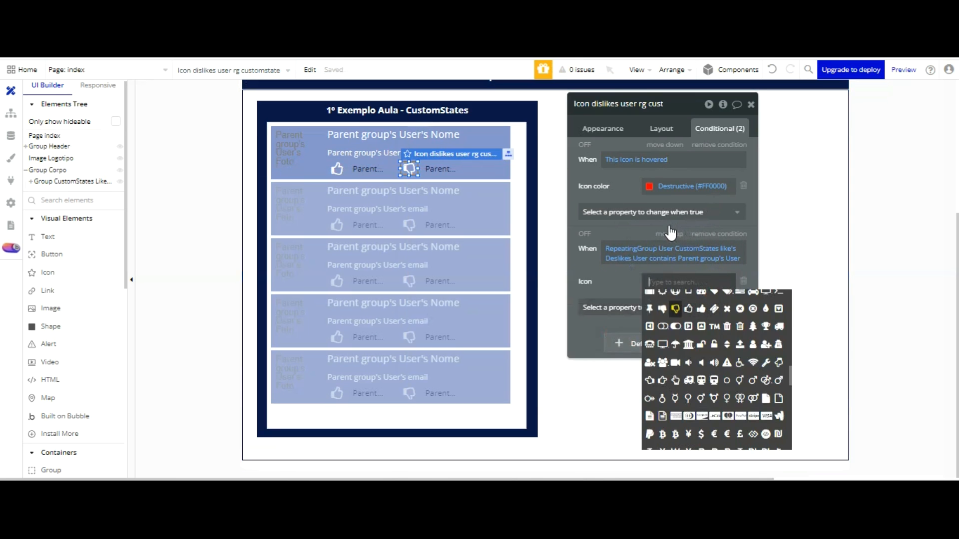
left_click(662, 309)
Make the thumbs-down icon's Deslikes User condition also change the icon color to the red Destructive color variable.
left_click(654, 307)
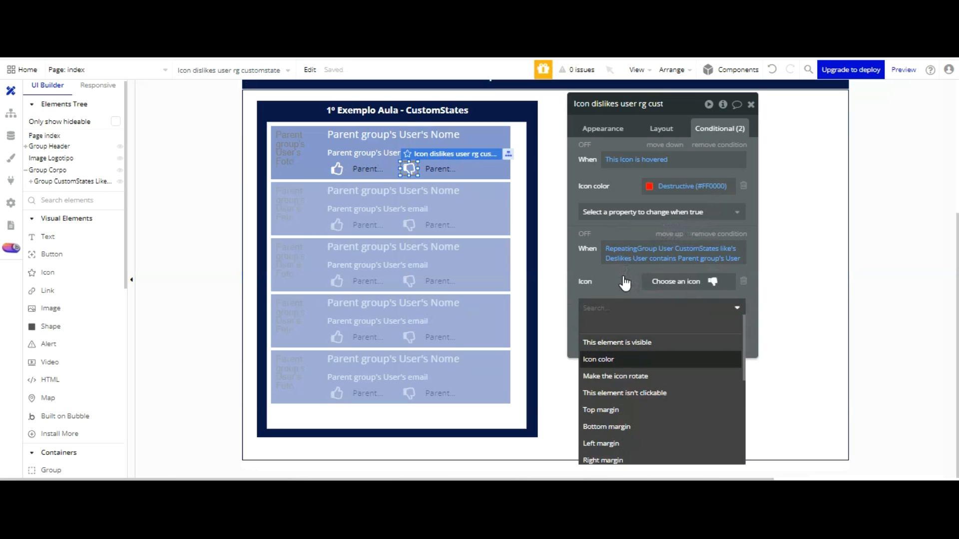
left_click(625, 359)
left_click(648, 303)
left_click(717, 454)
left_click(630, 224)
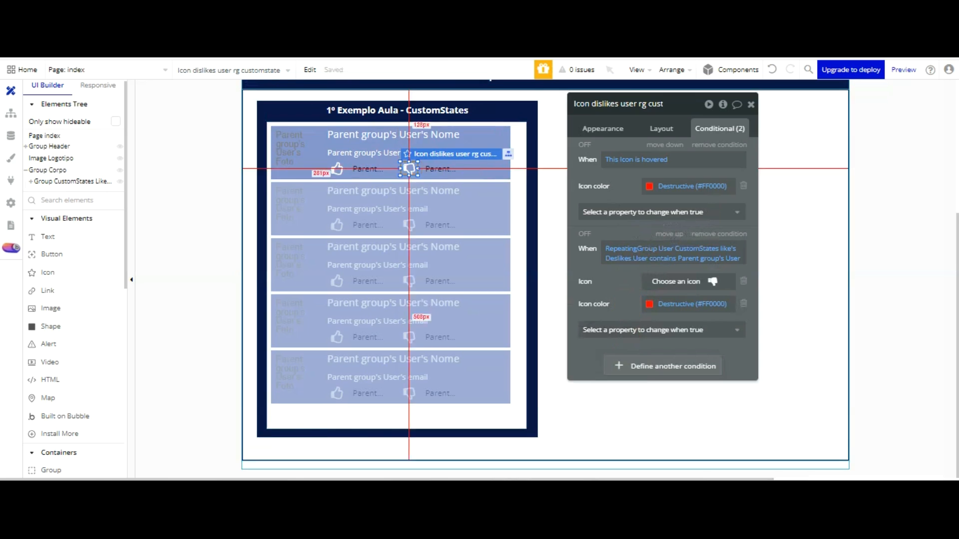
Switch to the running page preview and test the thumb icons of the first two listed users, reloading the page before and after.
key("alt+Tab")
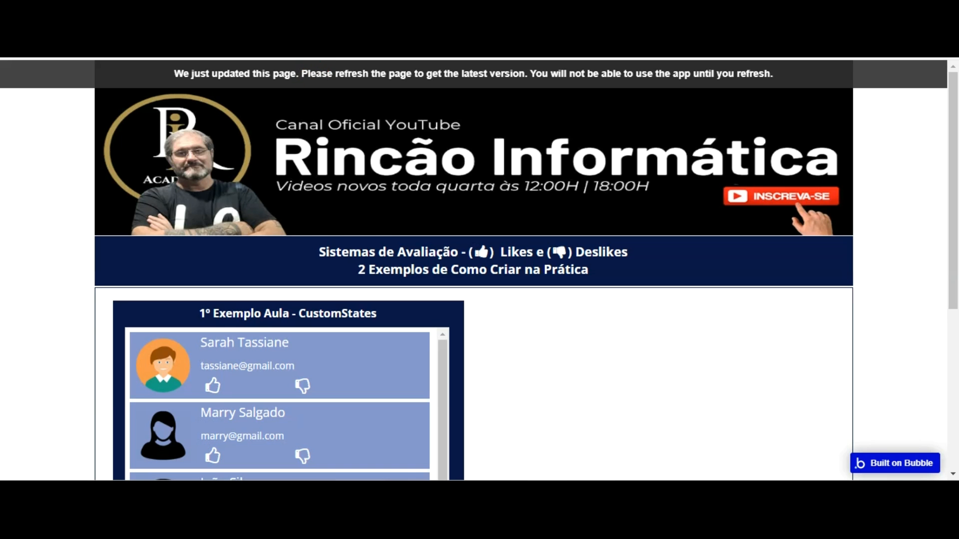
key("F5")
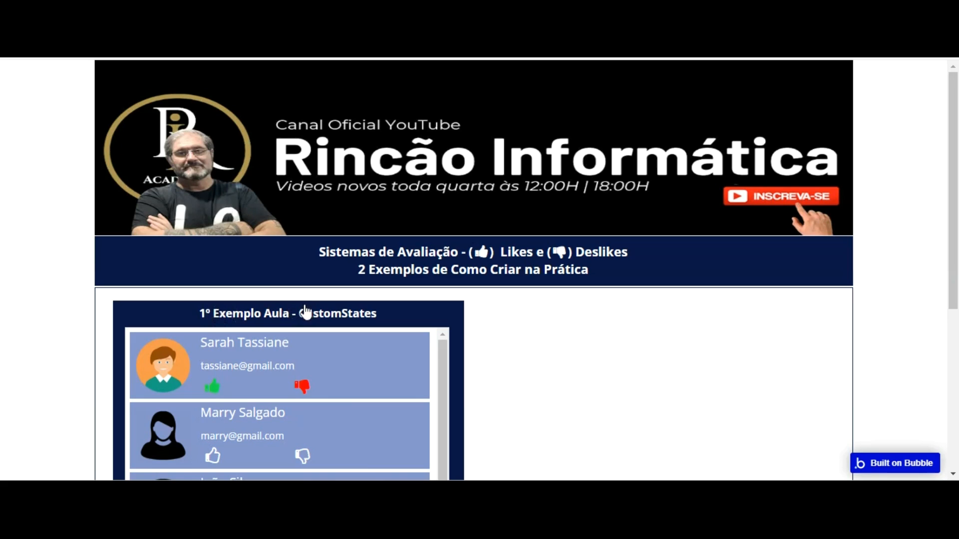
left_click(304, 457)
key("F5")
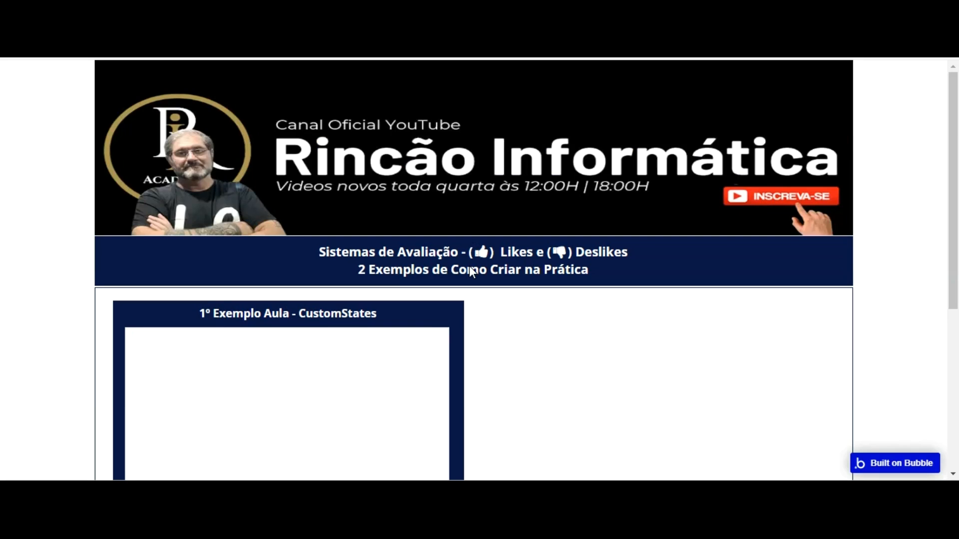
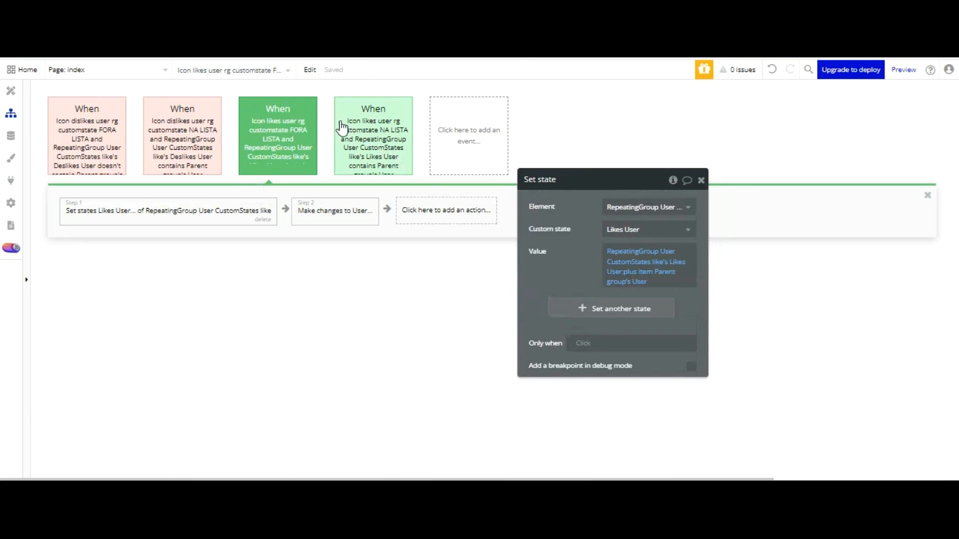
Add a third action to the likes FORA LISTA workflow that sets the Deslikes User state of RepeatingGroup User CustomStates like.
left_click(345, 210)
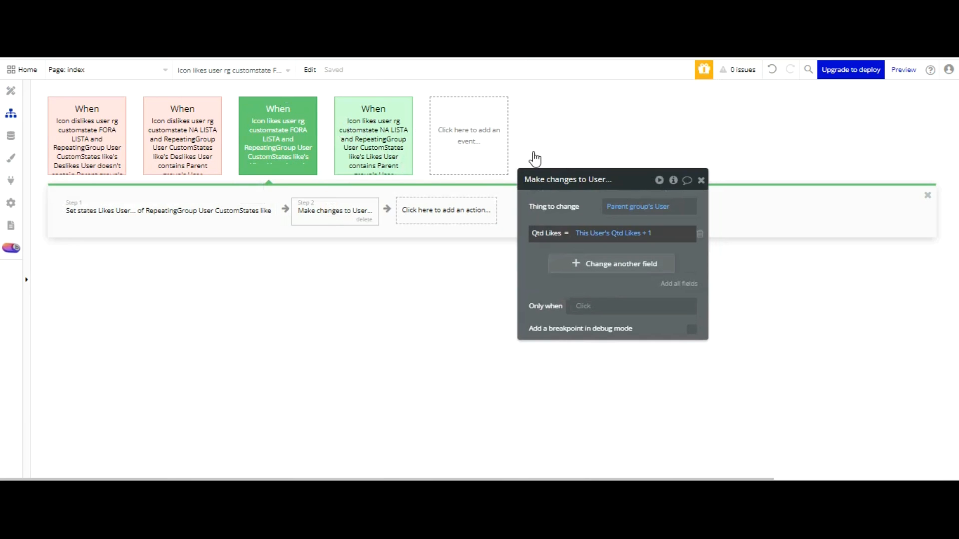
left_click(447, 209)
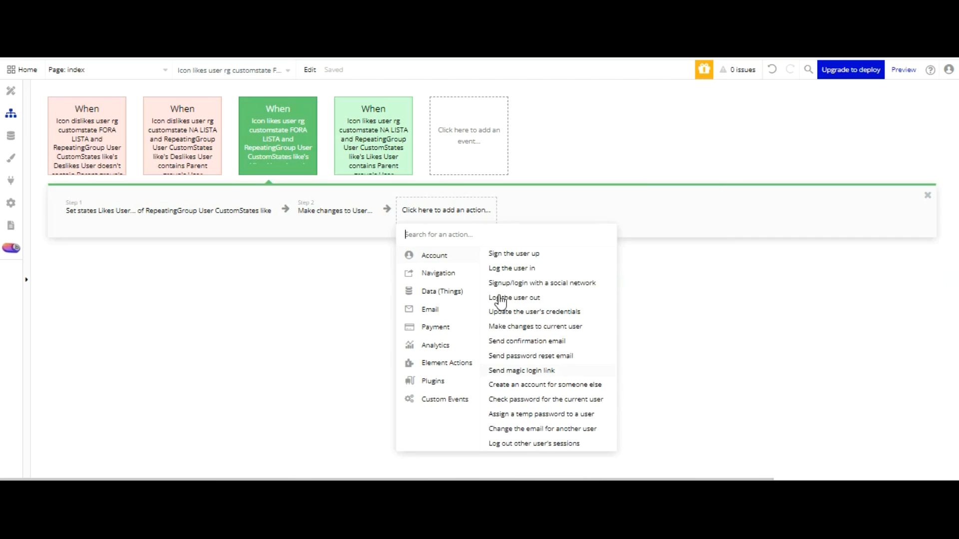
left_click(564, 289)
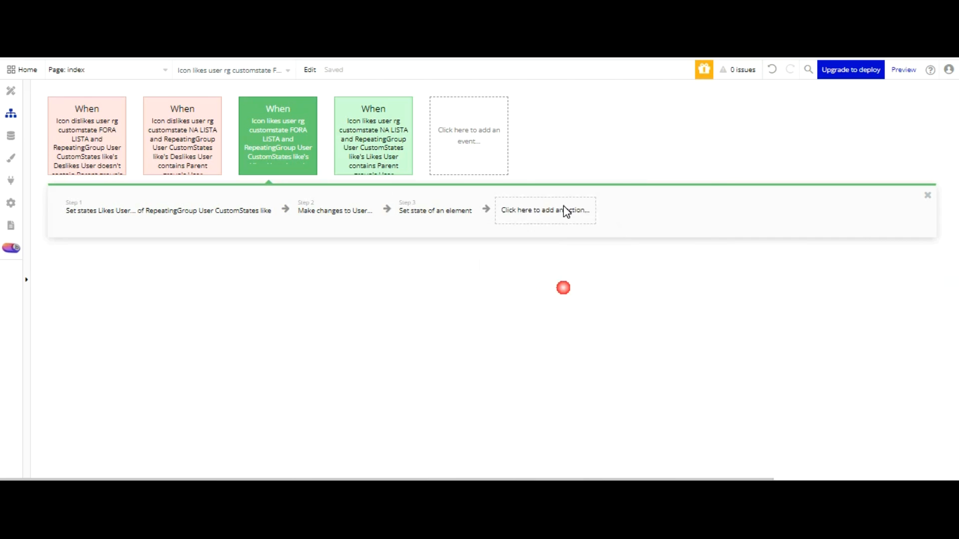
left_click(639, 207)
scroll(700, 274, "down", 3)
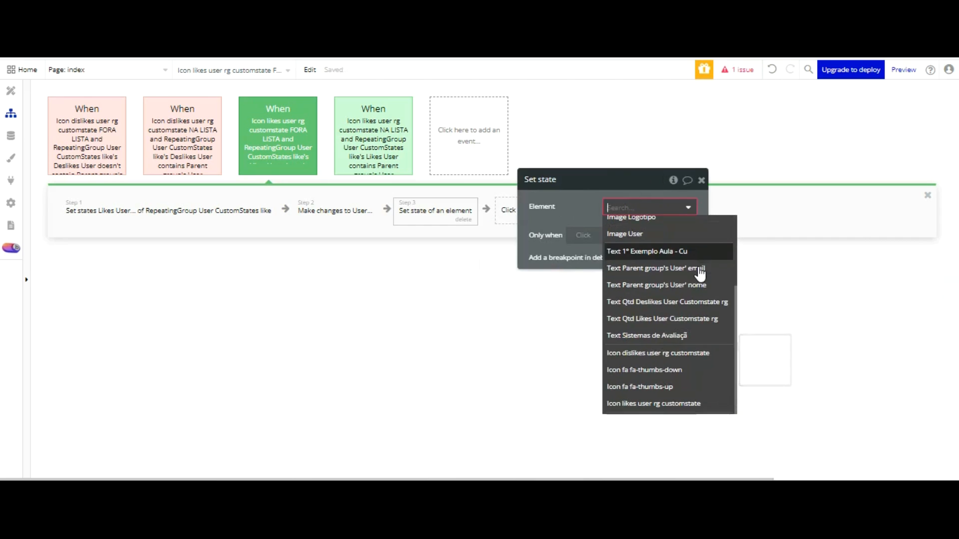
scroll(696, 278, "up", 3)
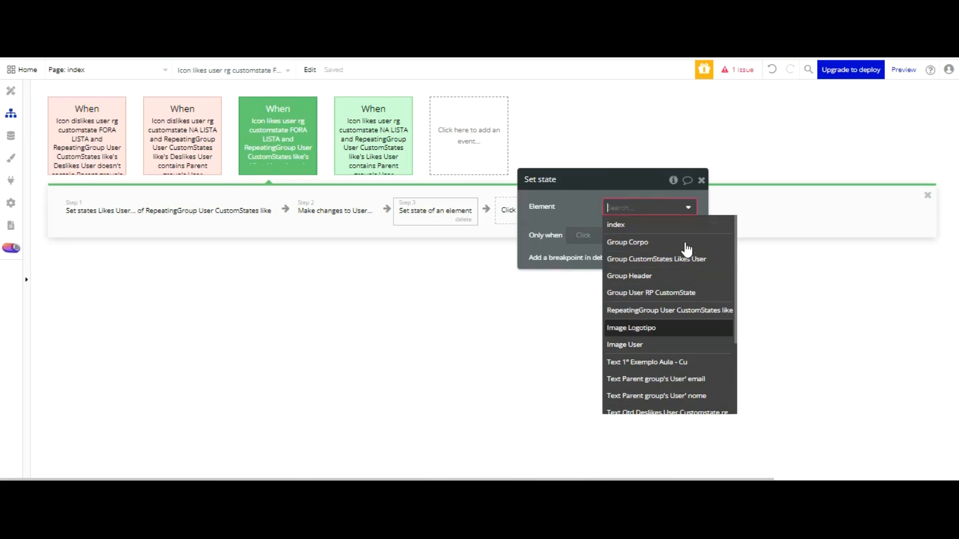
left_click(680, 310)
left_click(647, 230)
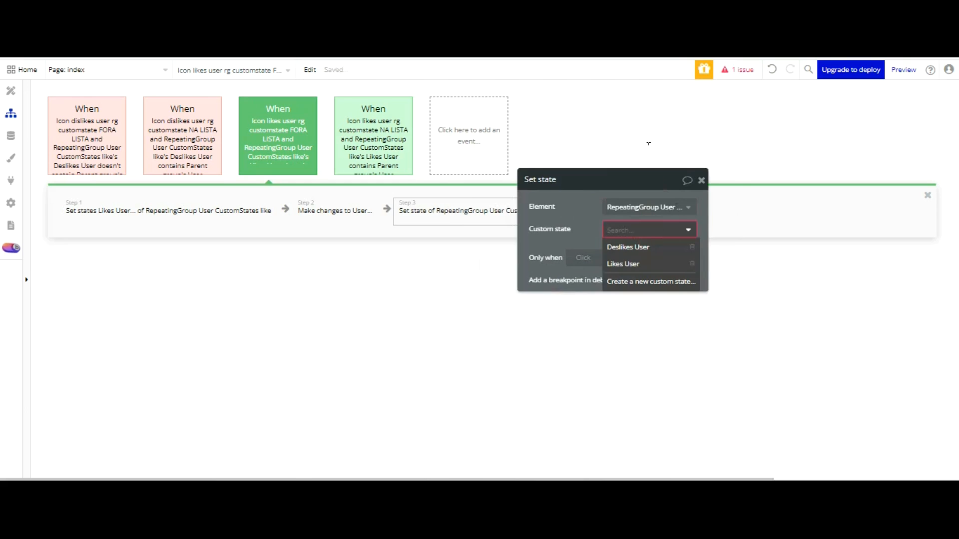
left_click(647, 249)
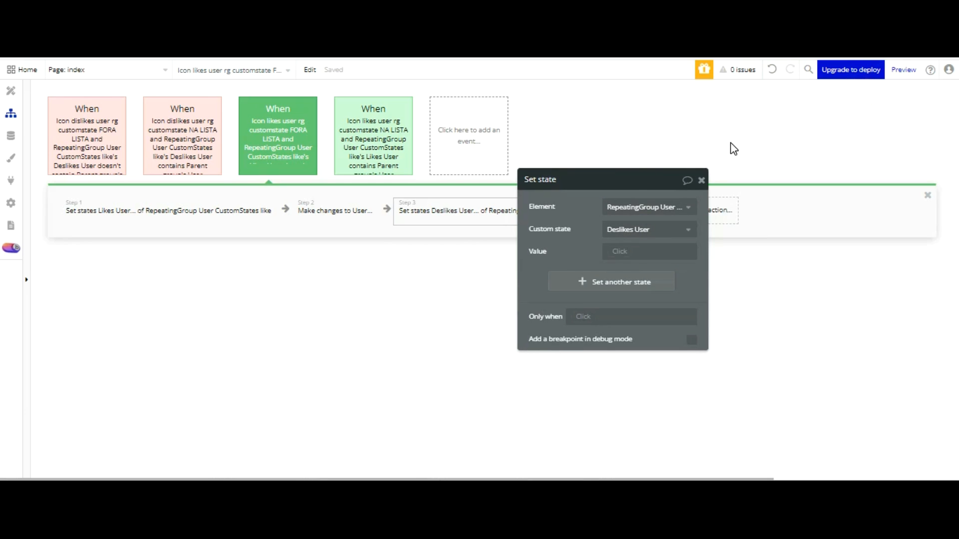
Set the Deslikes User state's value to RepeatingGroup User CustomStates like's Deslikes User:minus item Parent group's User, and review the first action's Likes User value.
left_click(624, 251)
scroll(668, 305, "down", 3)
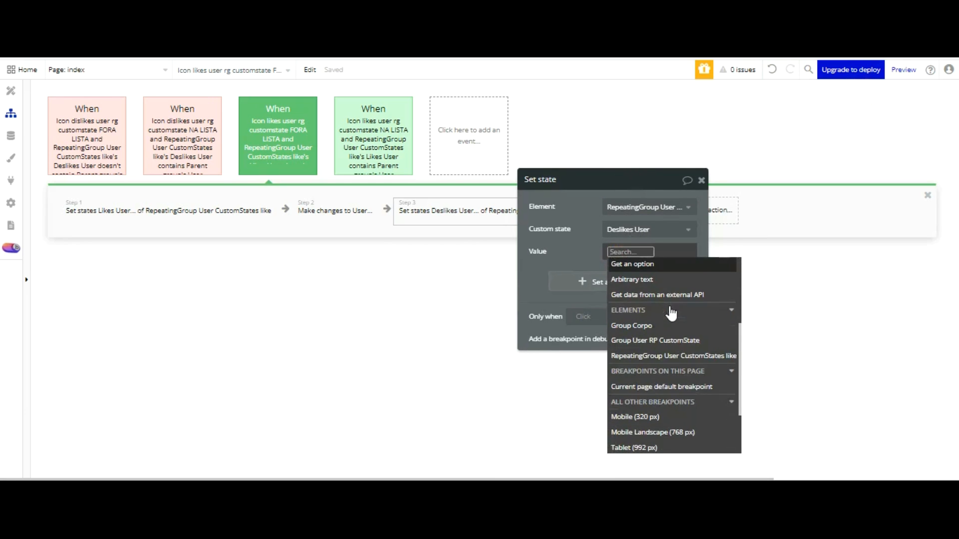
left_click(672, 355)
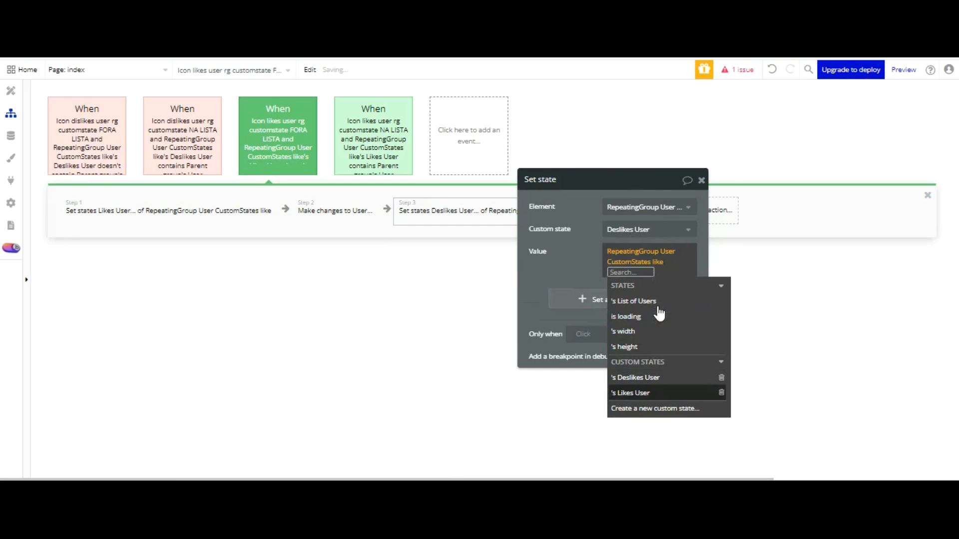
left_click(649, 378)
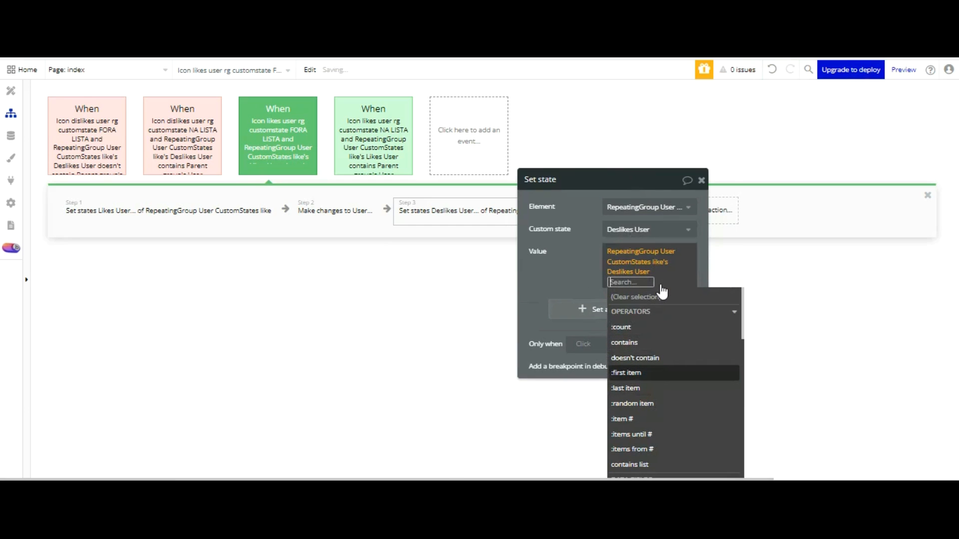
type("Mi")
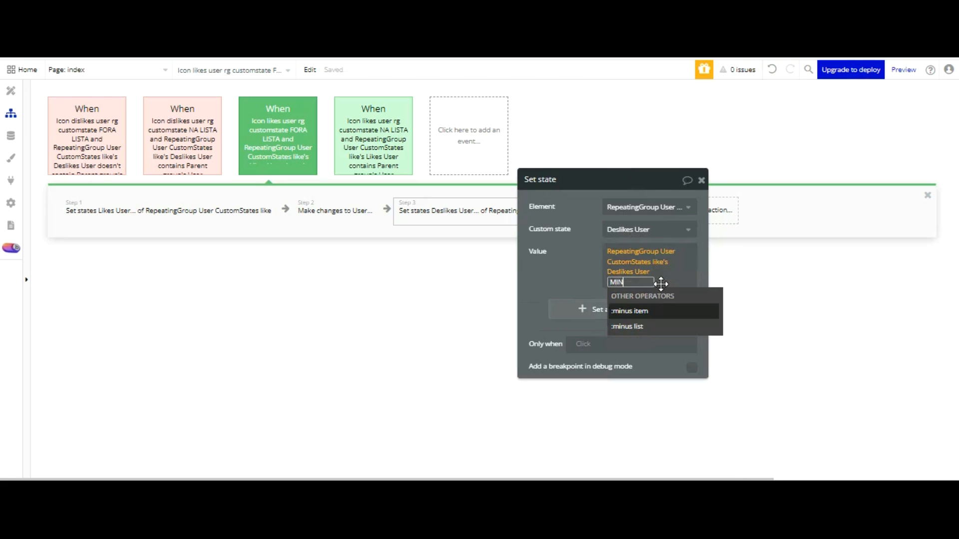
type("n")
left_click(642, 311)
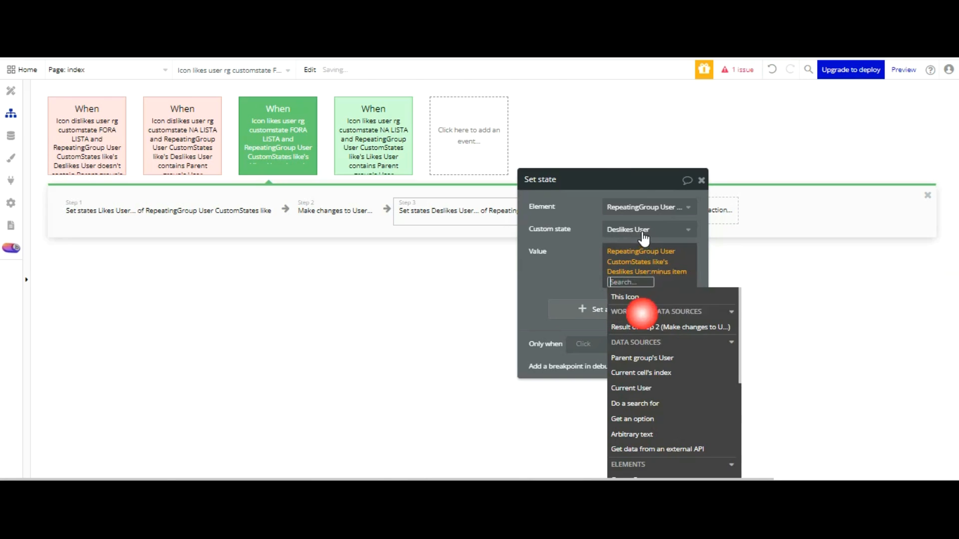
left_click(578, 275)
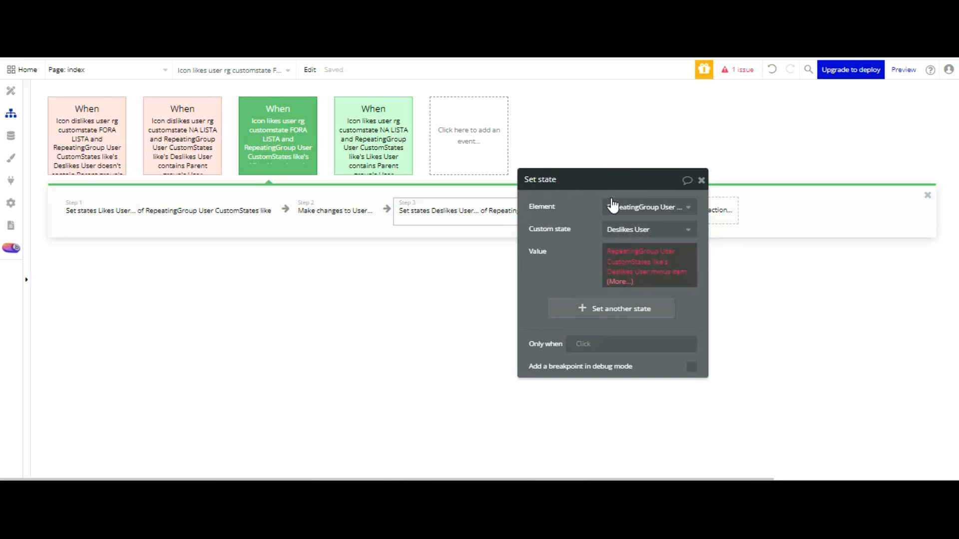
left_click(620, 282)
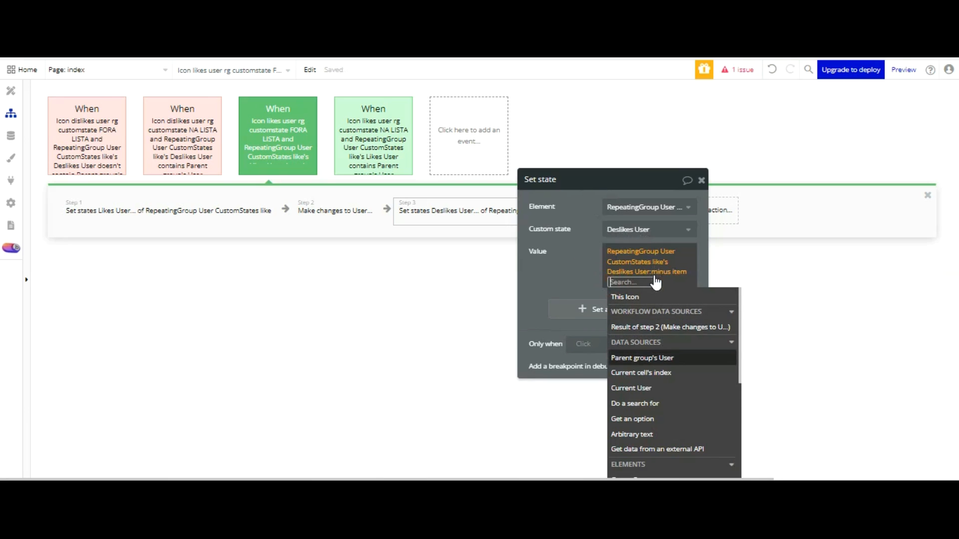
left_click(644, 358)
left_click(585, 268)
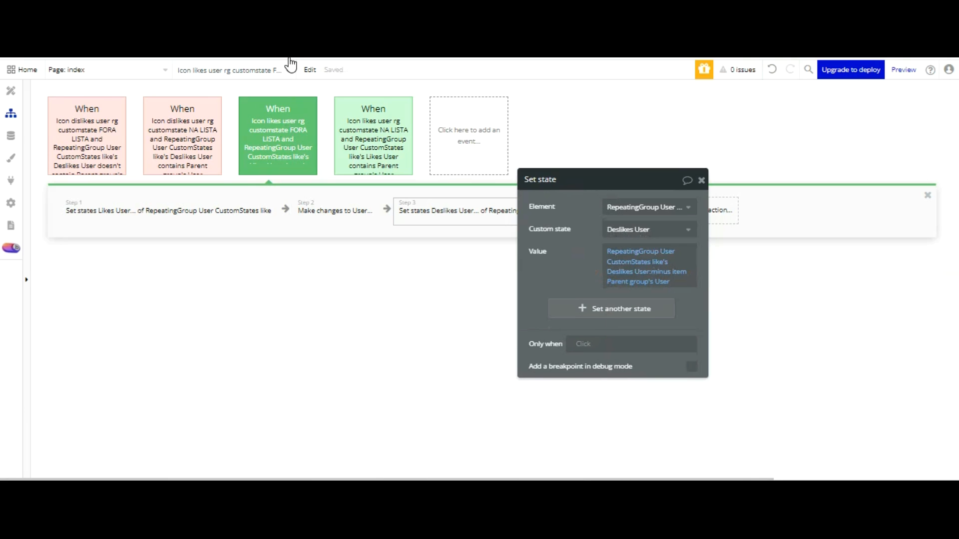
left_click(240, 208)
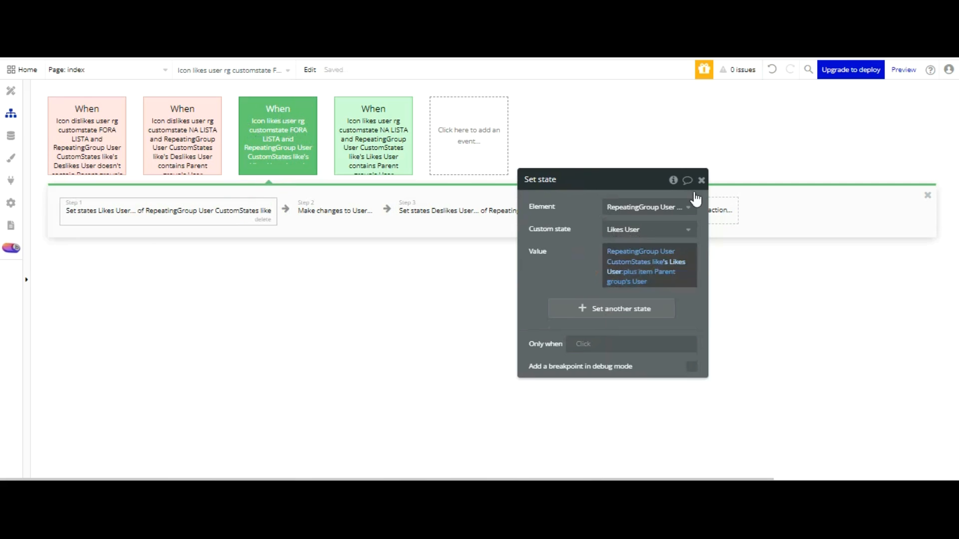
Add a Make changes to thing action at the end of the likes FORA LISTA workflow, targeting Parent group's User.
left_click(471, 212)
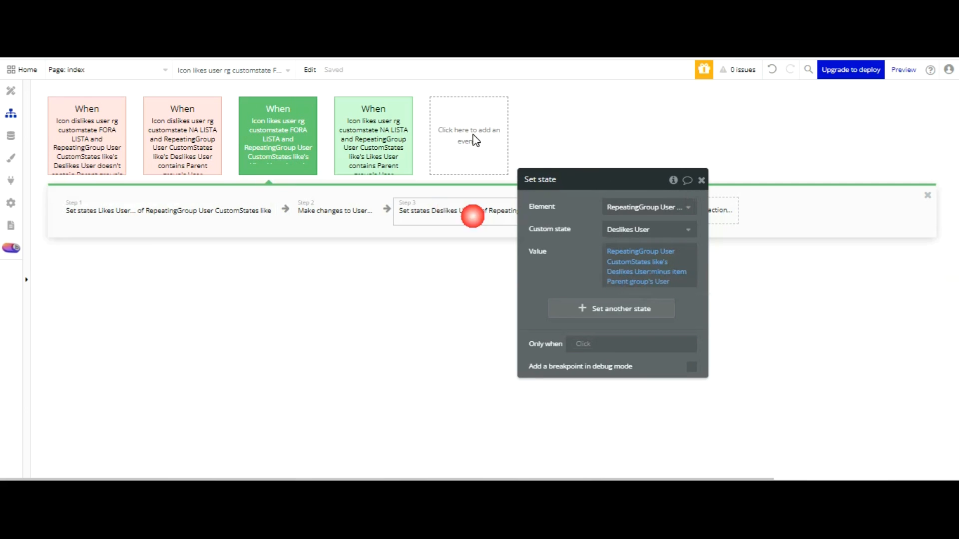
left_click_drag(579, 186, 408, 263)
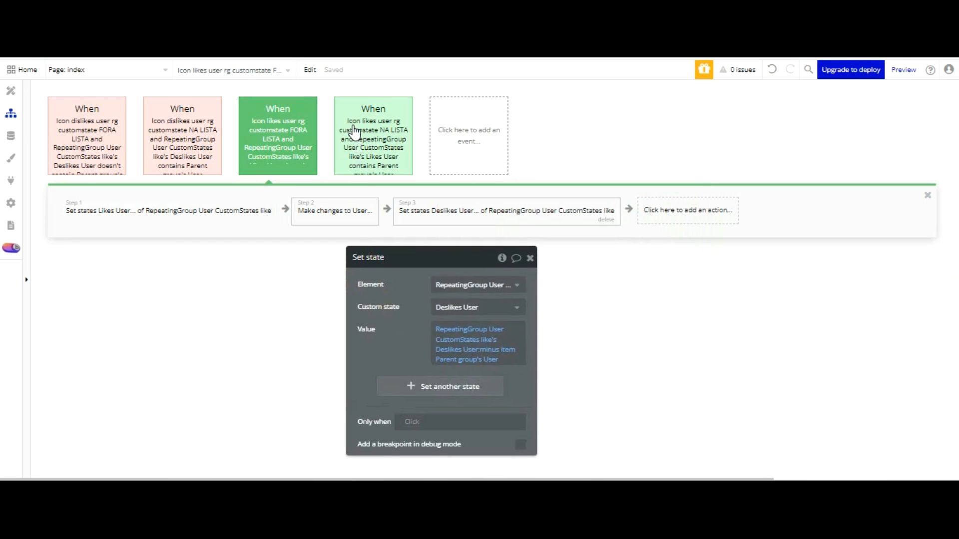
left_click(692, 210)
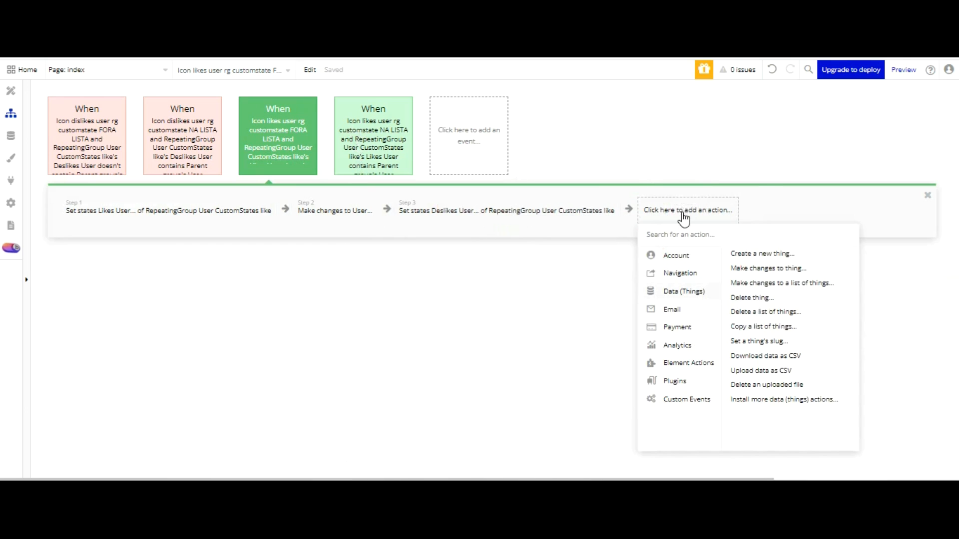
left_click(732, 268)
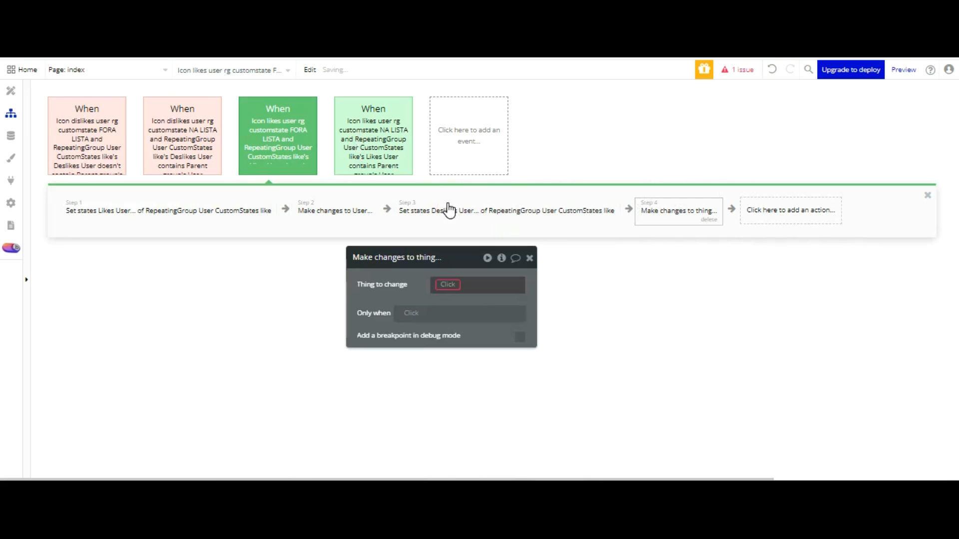
key("Down")
key("Return")
left_click_drag(428, 258, 379, 200)
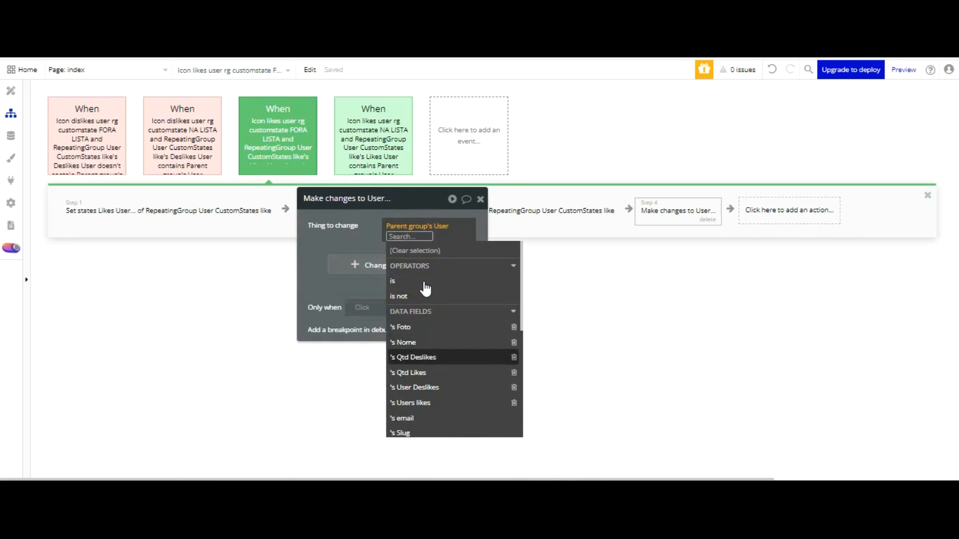
left_click(420, 357)
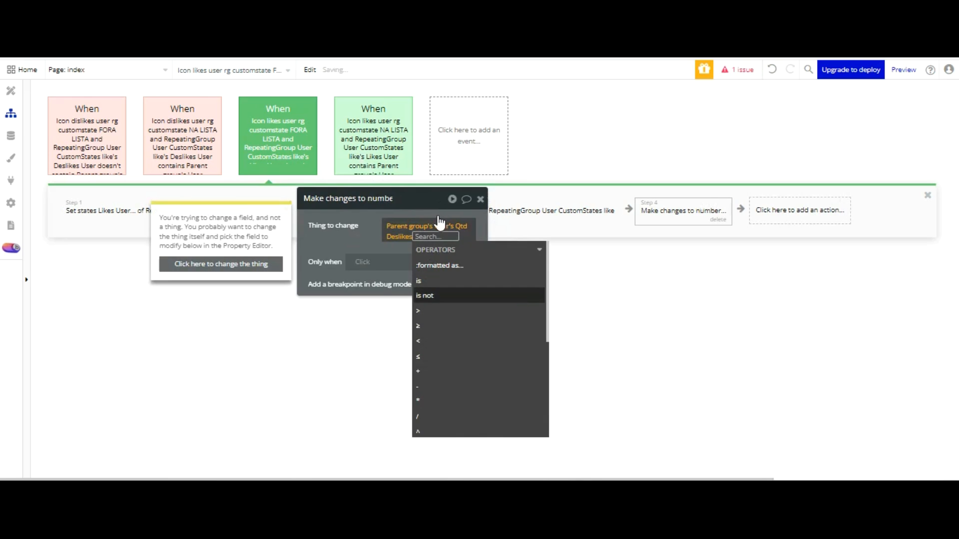
key("Escape")
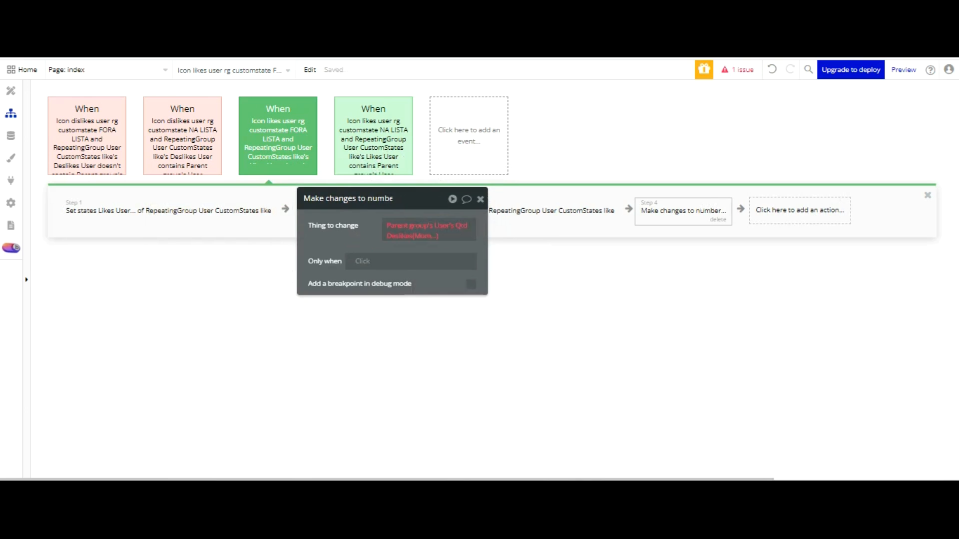
left_click(773, 69)
Make the new action set Qtd Deslikes to This User's Qtd Deslikes - 1.
left_click(357, 259)
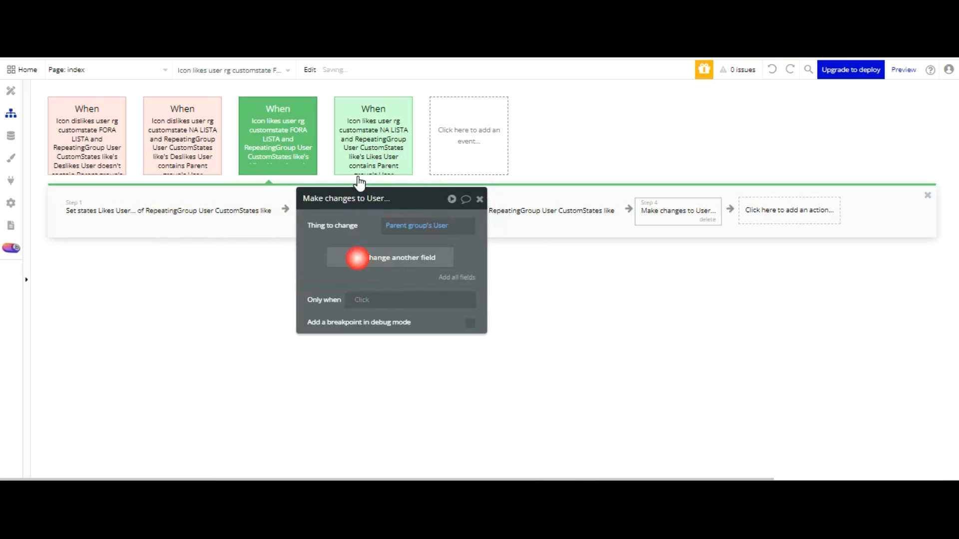
left_click(328, 259)
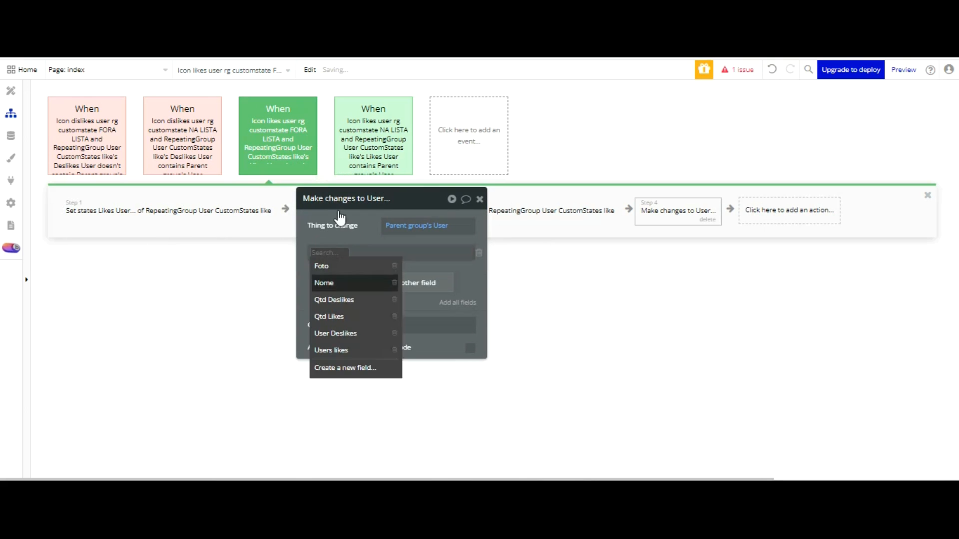
left_click(339, 298)
left_click(369, 252)
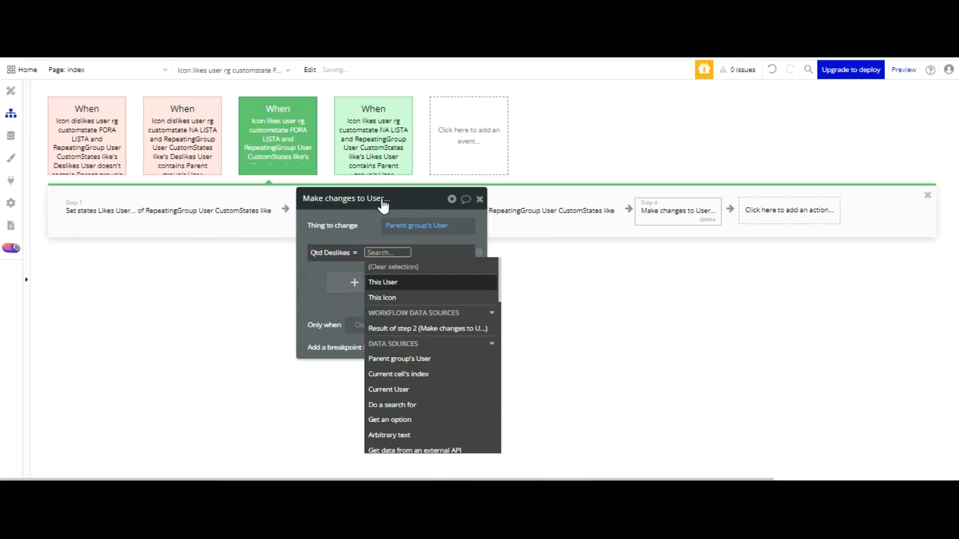
left_click(383, 281)
left_click(444, 357)
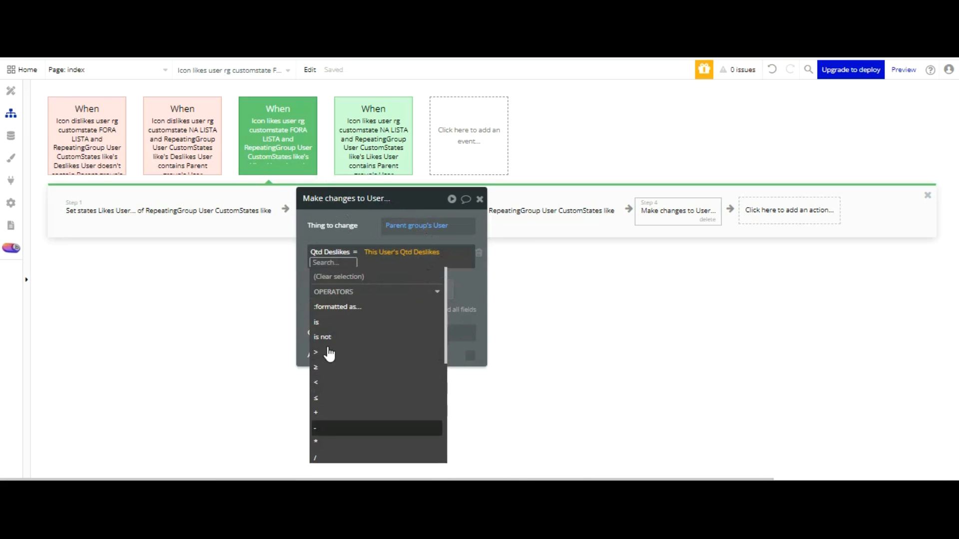
left_click(340, 428)
type("1")
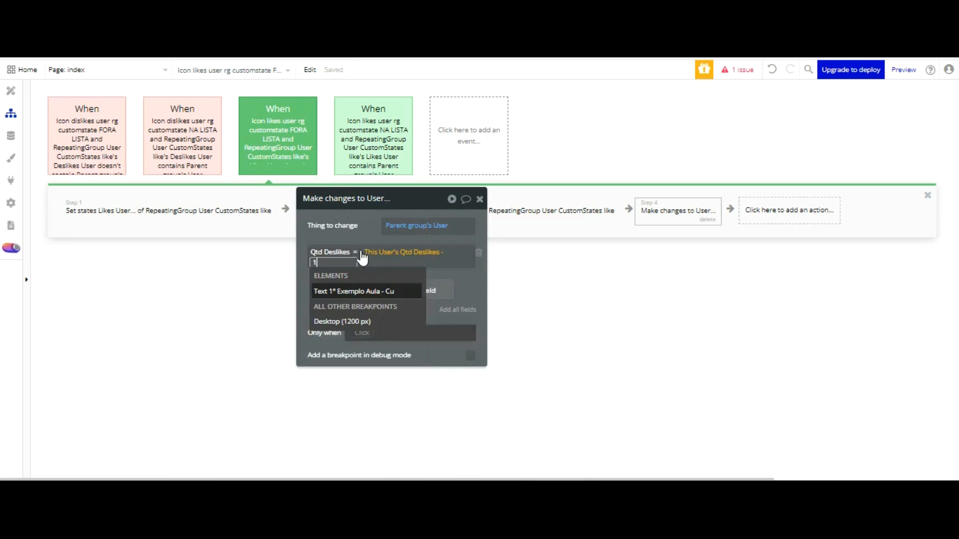
key("Return")
left_click(348, 237)
mouse_move(348, 237)
left_mouse_down()
mouse_move(215, 284)
mouse_move(215, 339)
left_mouse_up()
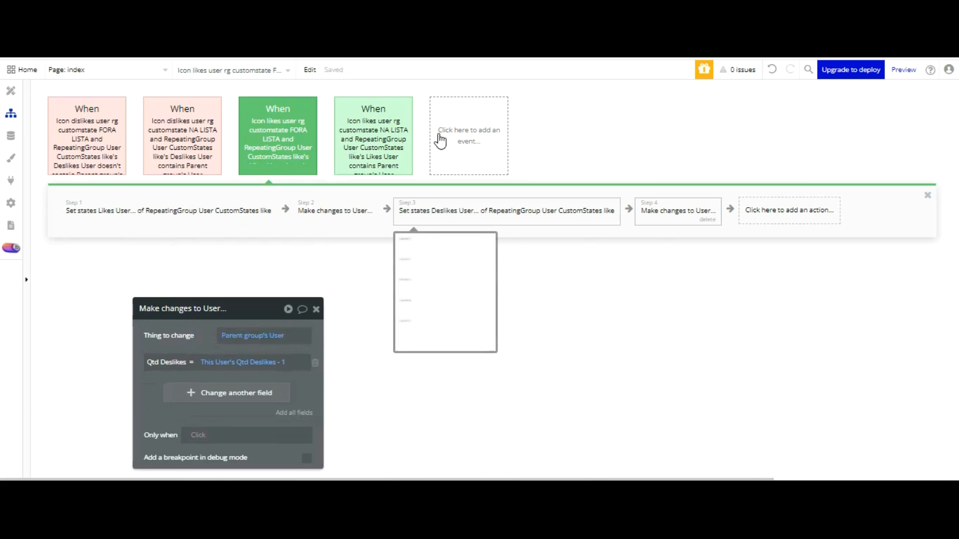
Check the workflow's existing actions and move the Qtd Deslikes change ahead of the action that sets the Deslikes User state.
left_click(436, 215)
left_click(229, 212)
left_click(445, 208)
left_click(324, 210)
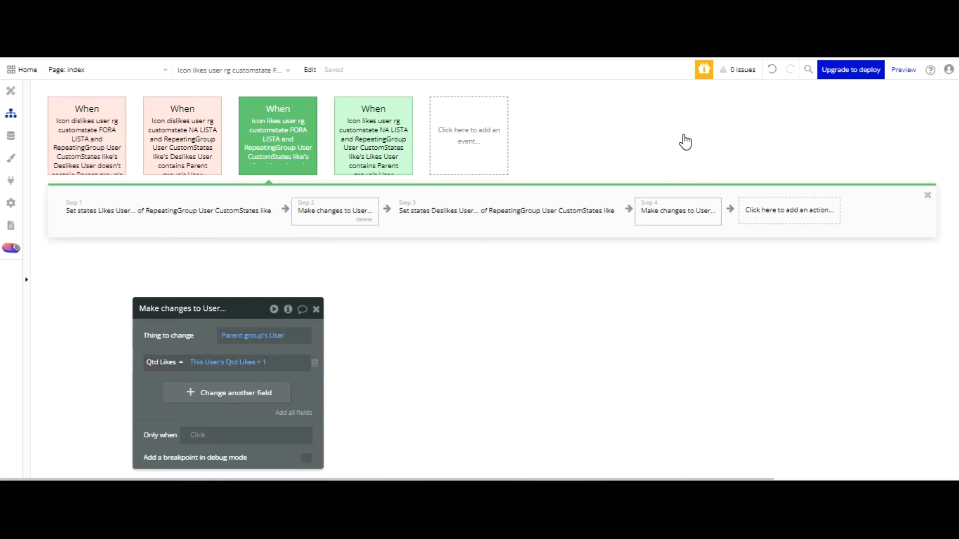
left_click_drag(638, 135, 487, 133)
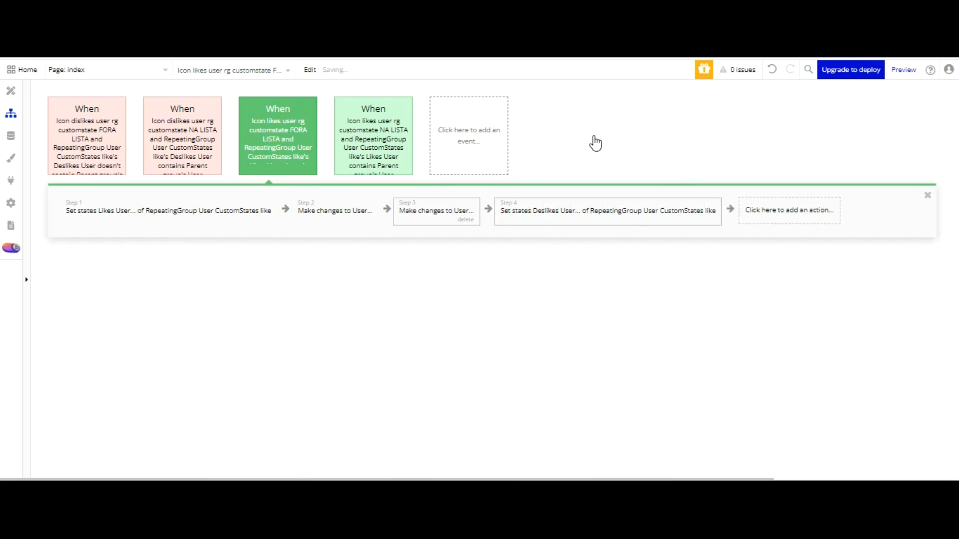
left_click(563, 142)
left_click(451, 136)
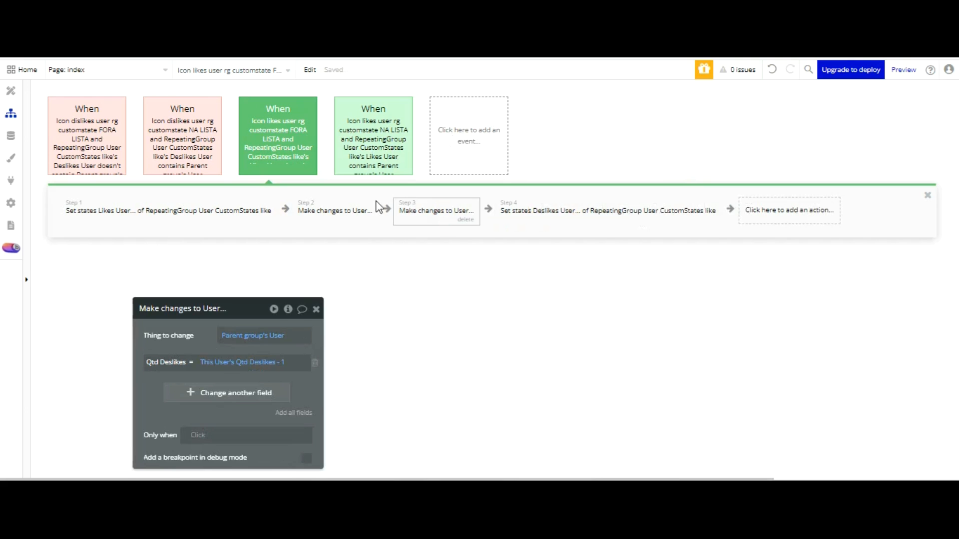
Restrict the Qtd Deslikes change to run only when RepeatingGroup User CustomStates like's Deslikes User contains Parent group's User.
left_click_drag(220, 314, 287, 198)
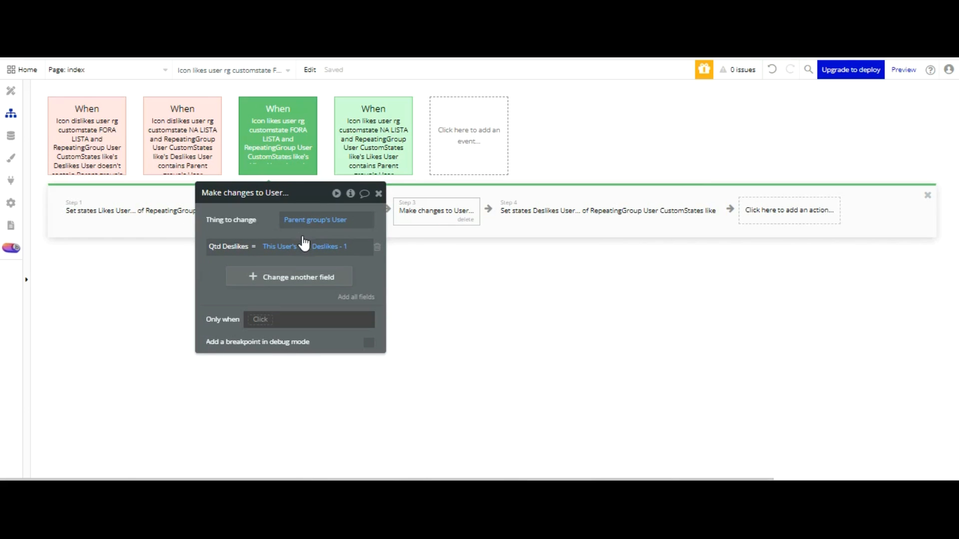
key("ctrl+Tab")
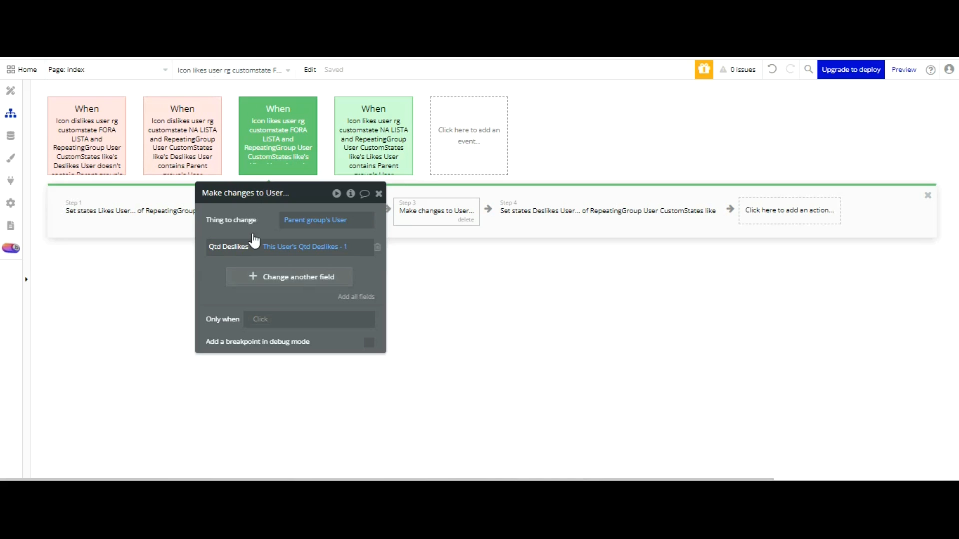
left_click(257, 319)
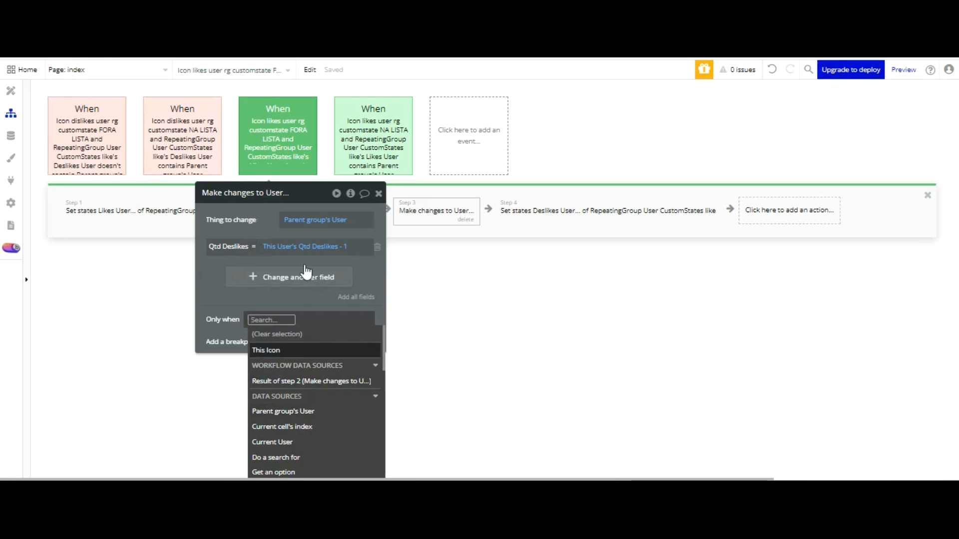
left_click_drag(309, 231, 434, 125)
scroll(440, 216, "down", 5)
left_click(442, 369)
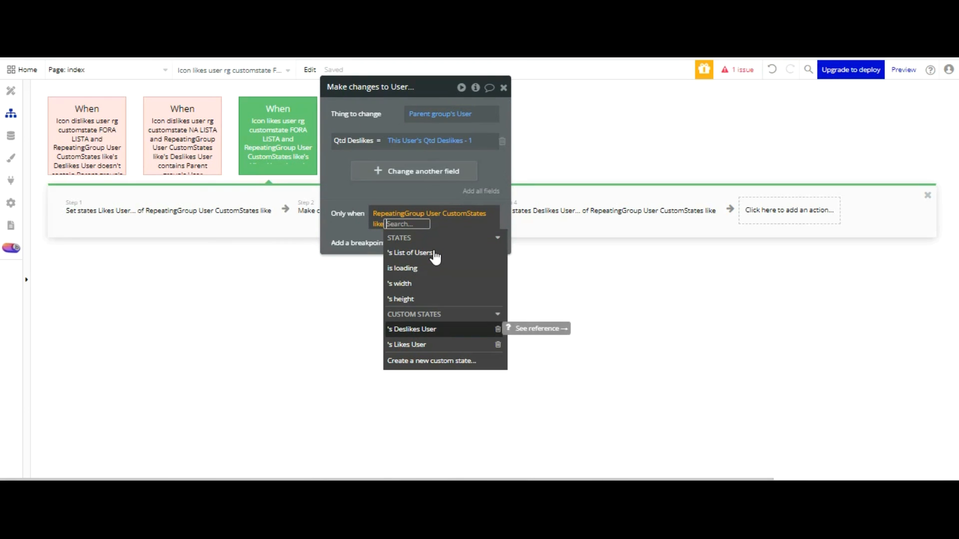
left_click(432, 330)
left_click(454, 268)
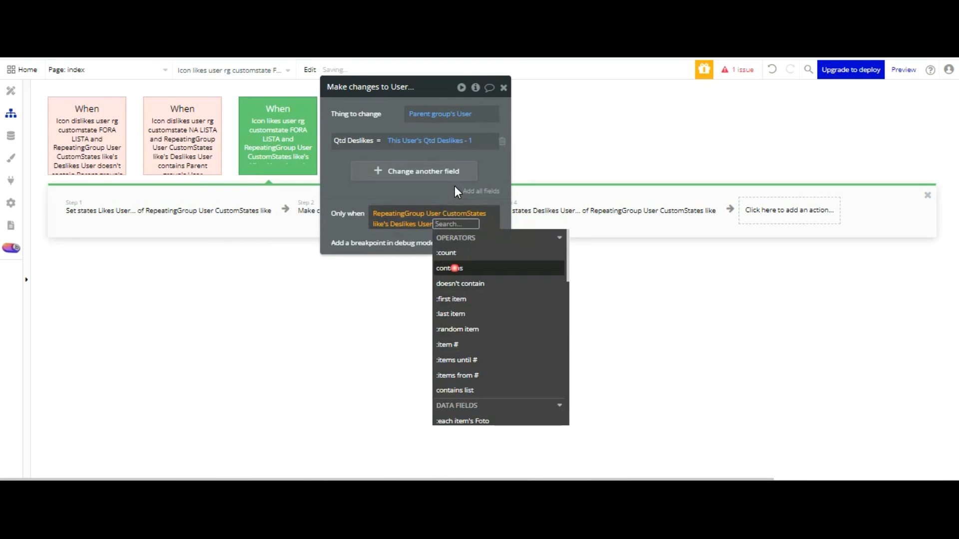
left_click(425, 310)
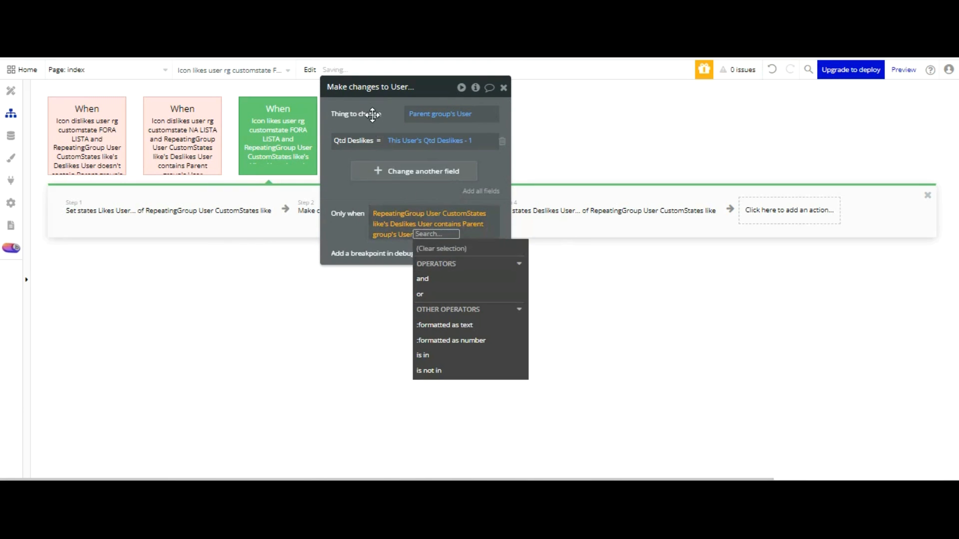
left_click(370, 194)
left_click_drag(370, 111, 431, 235)
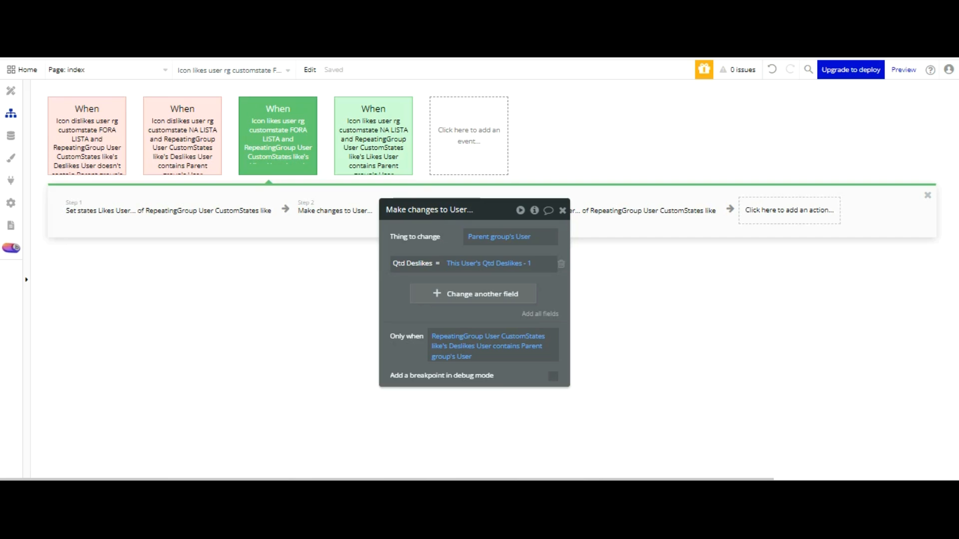
left_click_drag(420, 234, 482, 265)
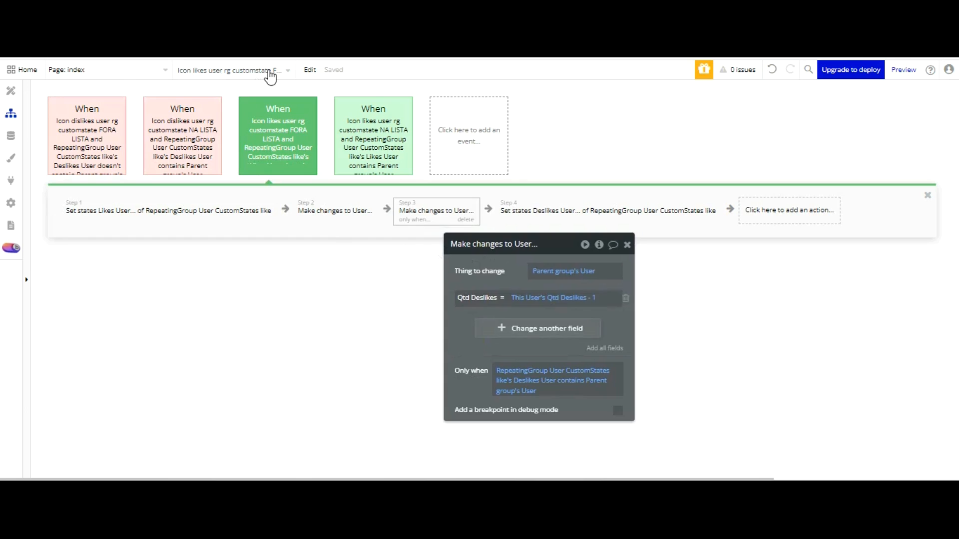
Add a Make changes to thing action to the dislikes FORA LISTA workflow, targeting Parent group's User.
left_click(269, 152)
left_click(87, 151)
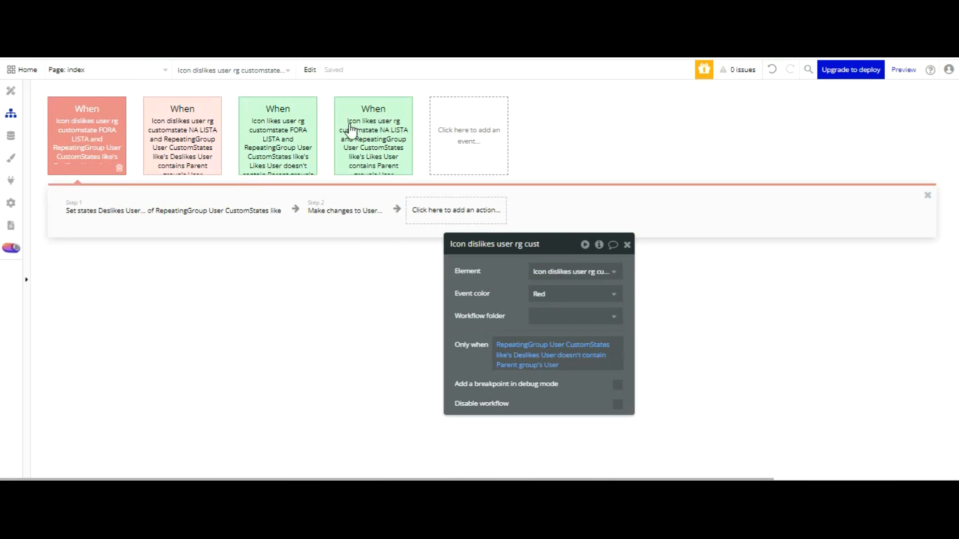
left_click(464, 212)
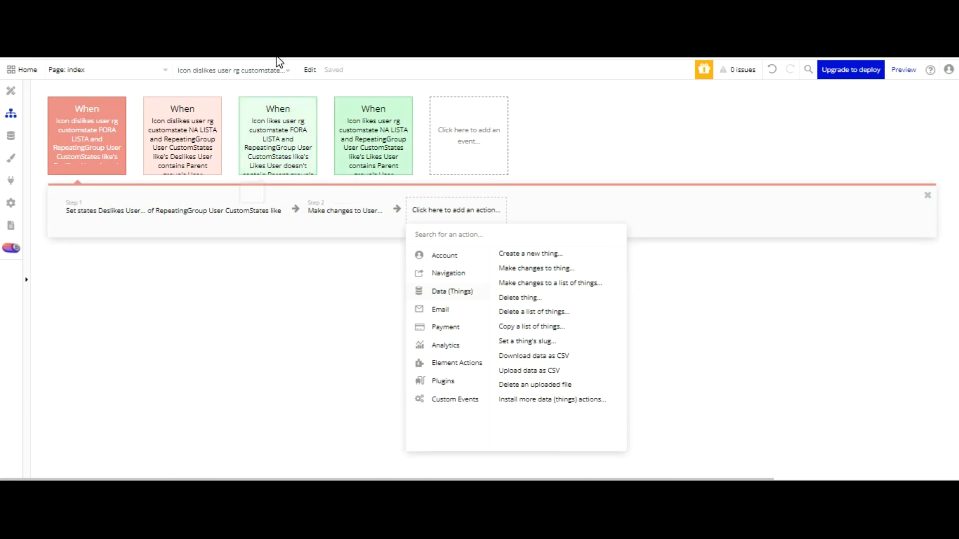
left_click(278, 137)
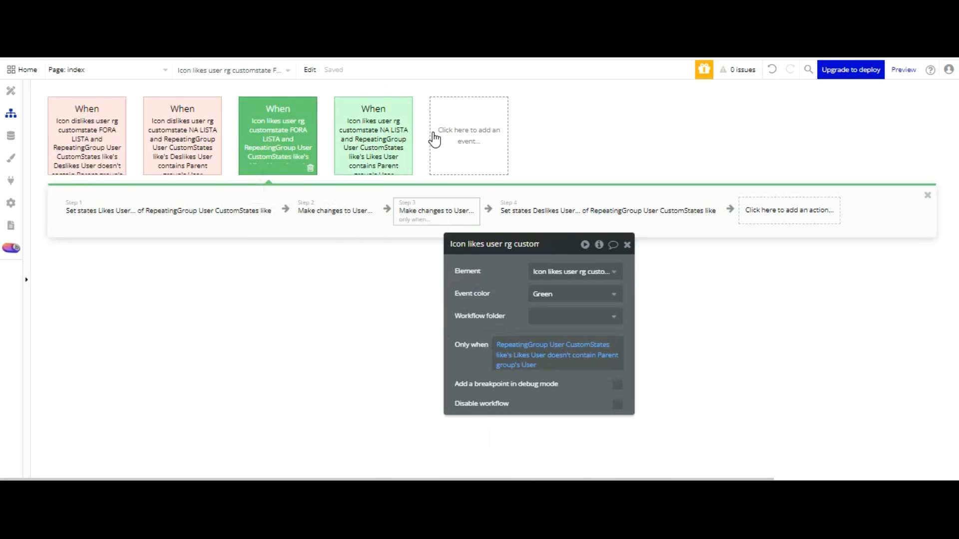
left_click(123, 142)
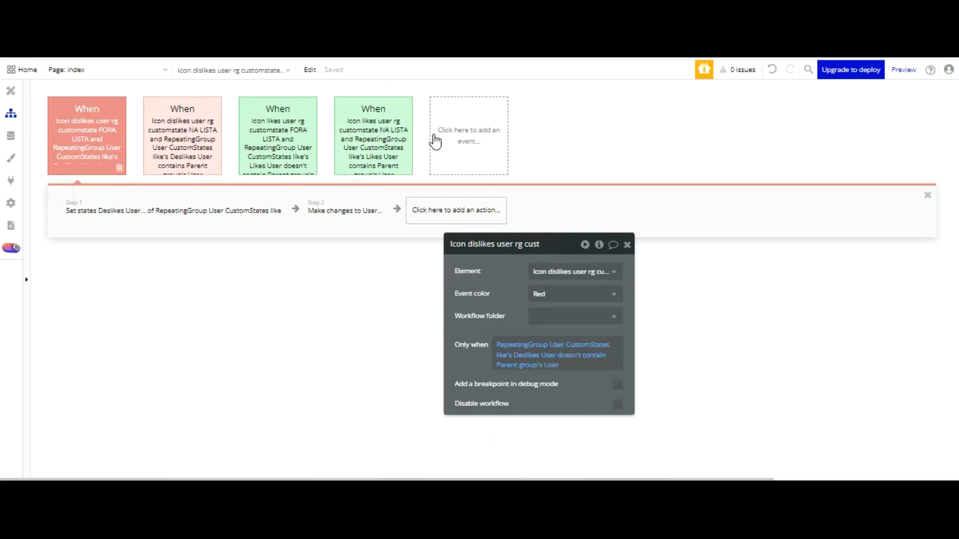
left_click(440, 208)
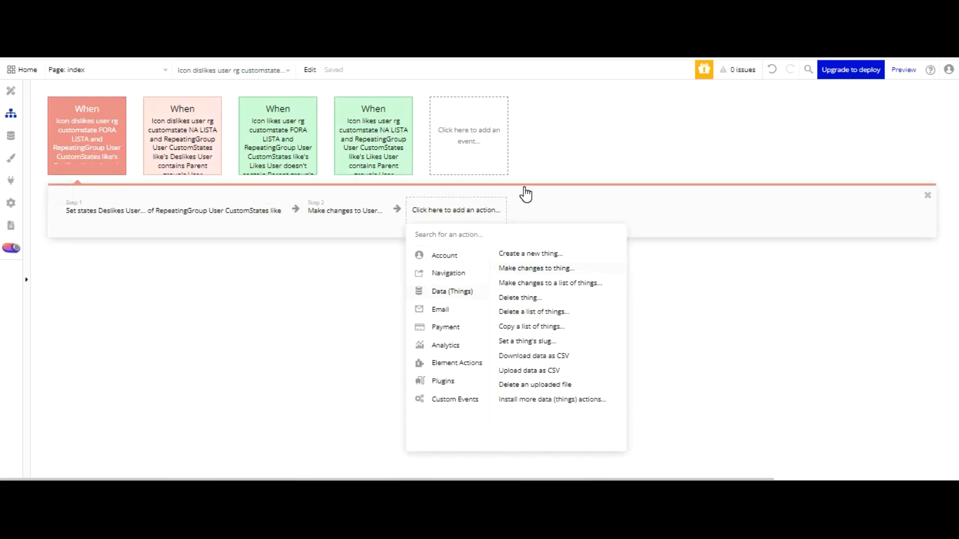
left_click(536, 268)
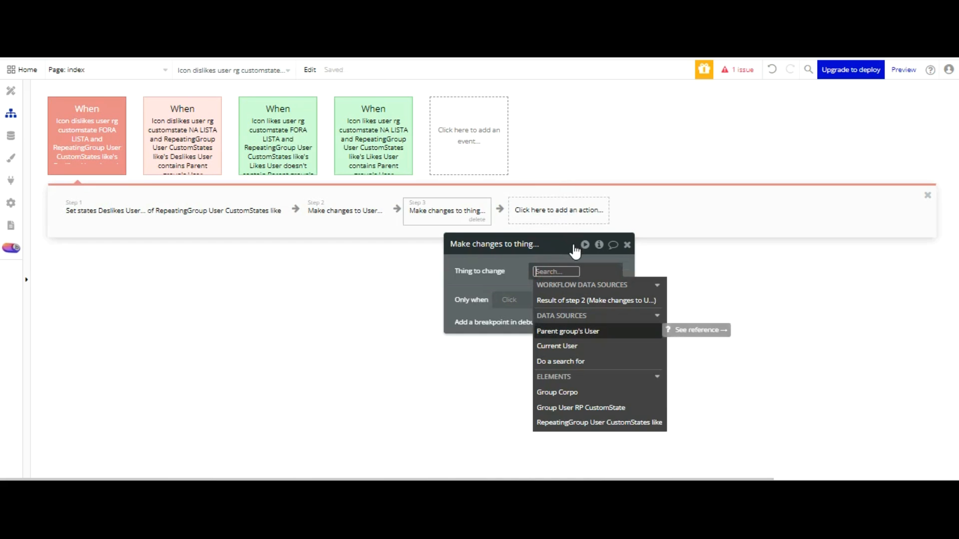
left_click(568, 331)
Make the new action set the Qtd Likes field to This User's Qtd Likes - 1.
left_click(501, 304)
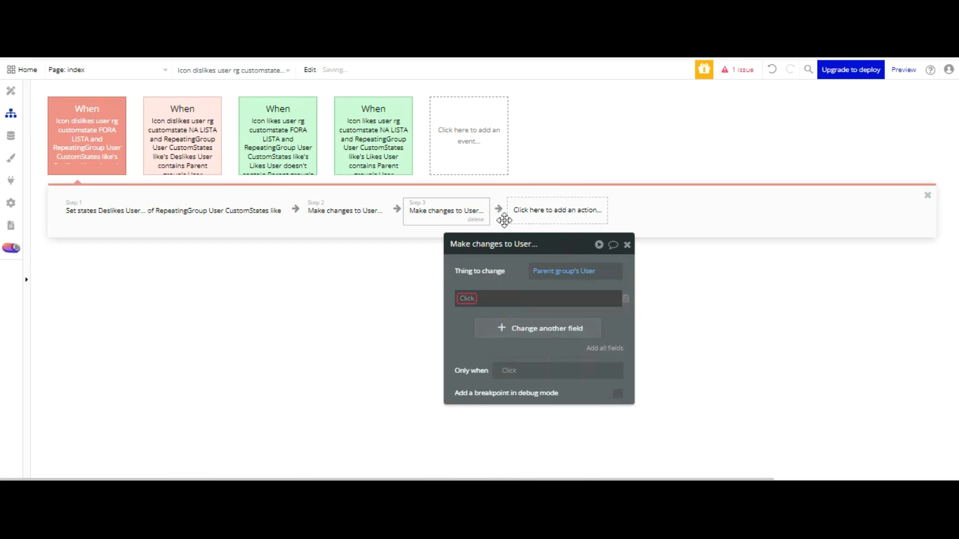
left_click(474, 299)
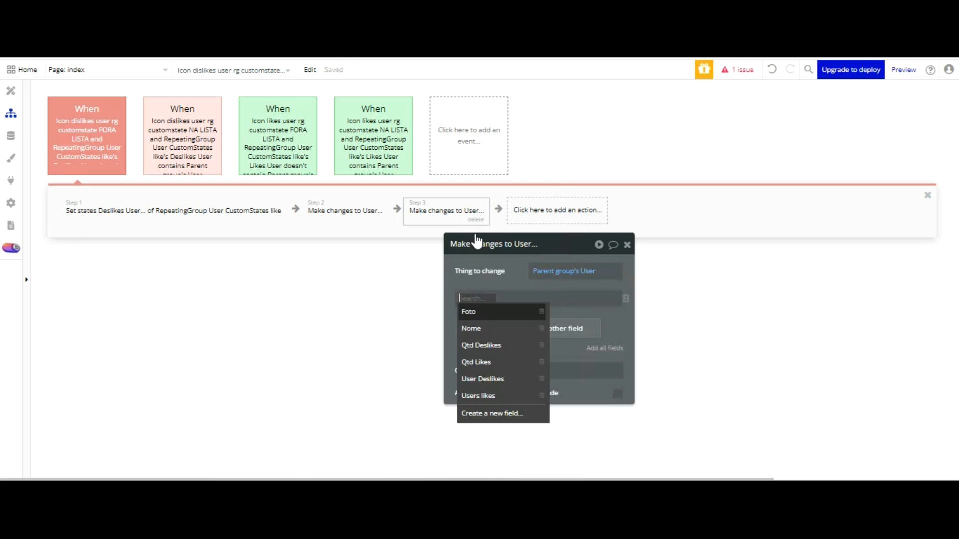
left_click(505, 362)
left_click(509, 298)
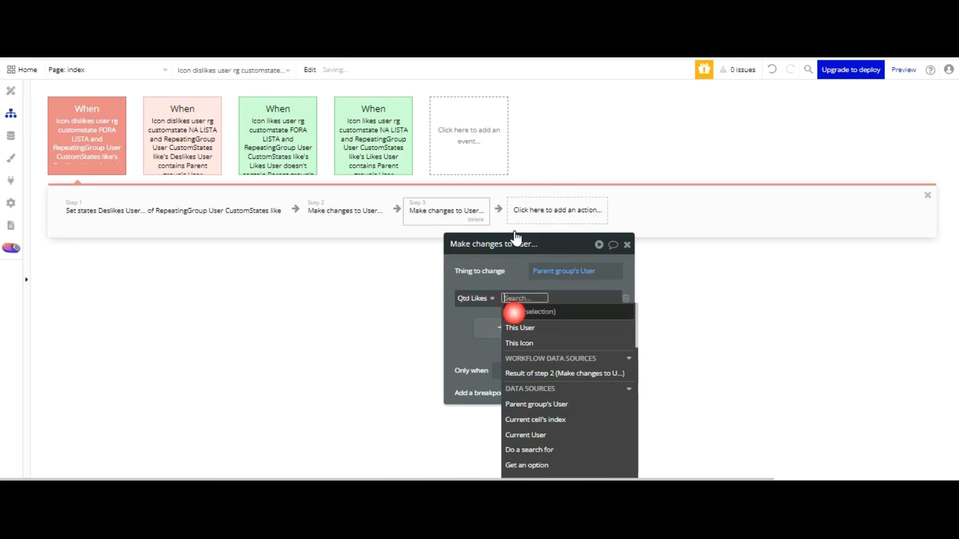
left_click(520, 328)
key("Down")
key("Down")
key("Down")
key("Down")
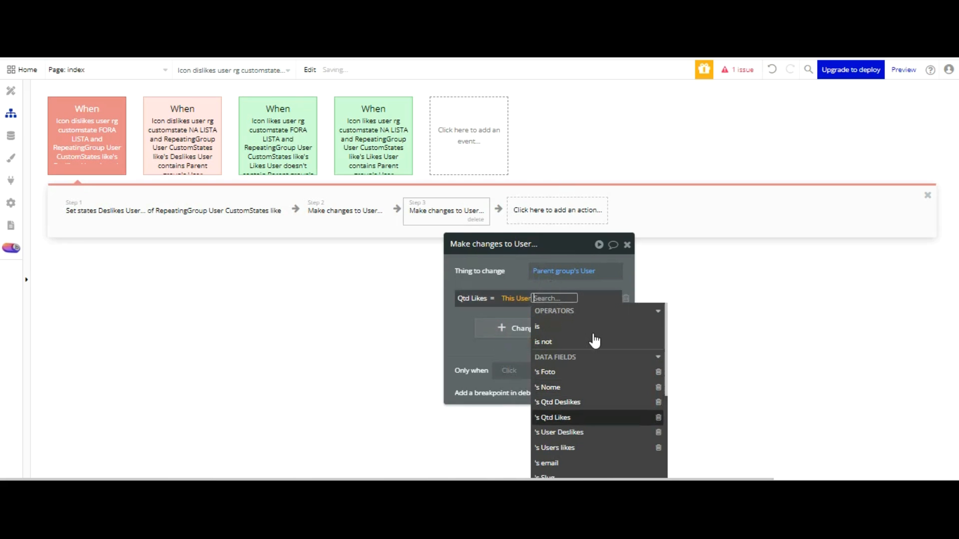
key("Return")
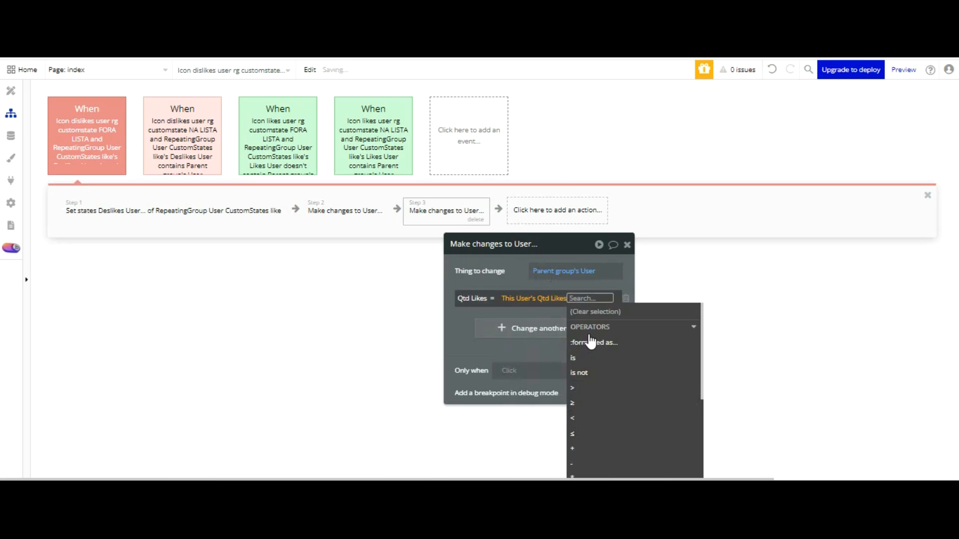
key("Down")
key("Down")
key("Down")
key("Down")
key("Down")
key("Down")
key("Down")
key("Down")
key("Down")
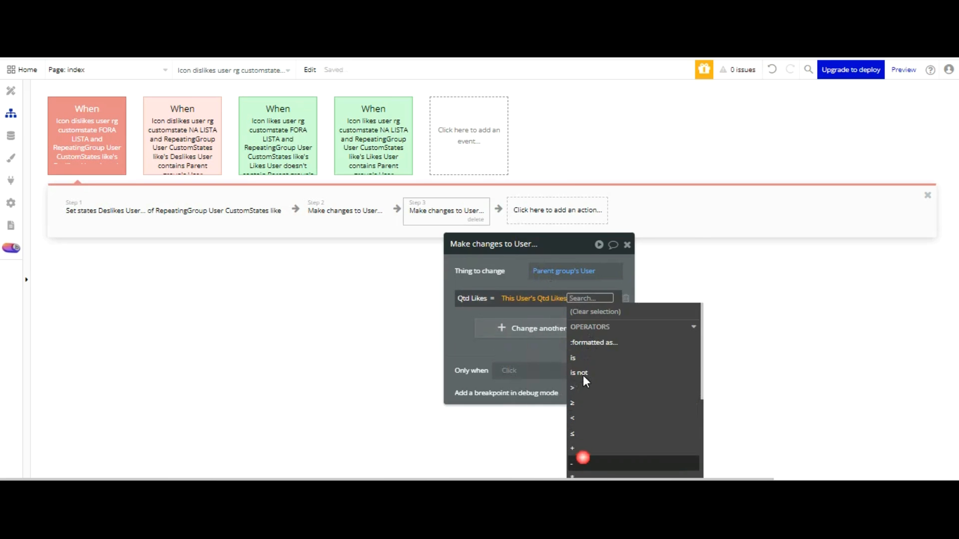
key("Return")
type("1")
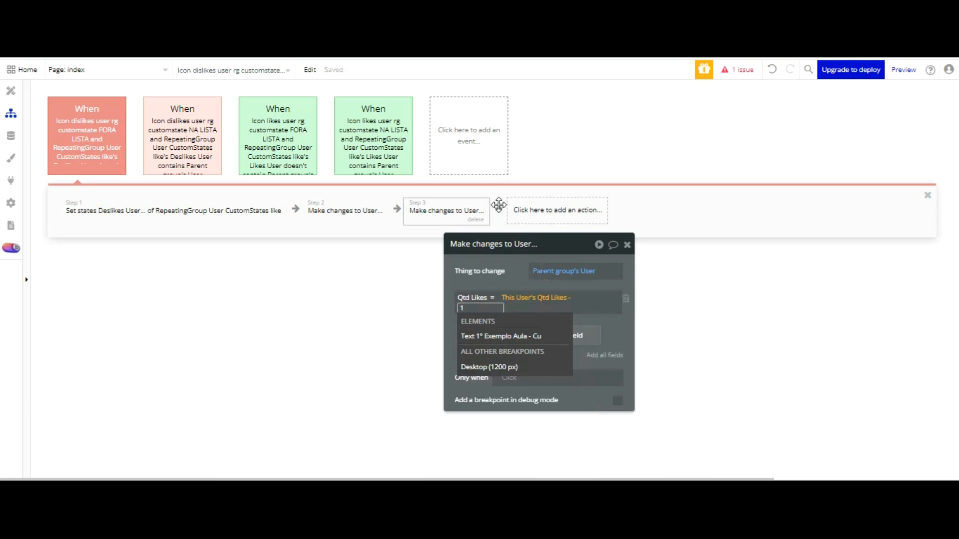
key("Return")
key("Escape")
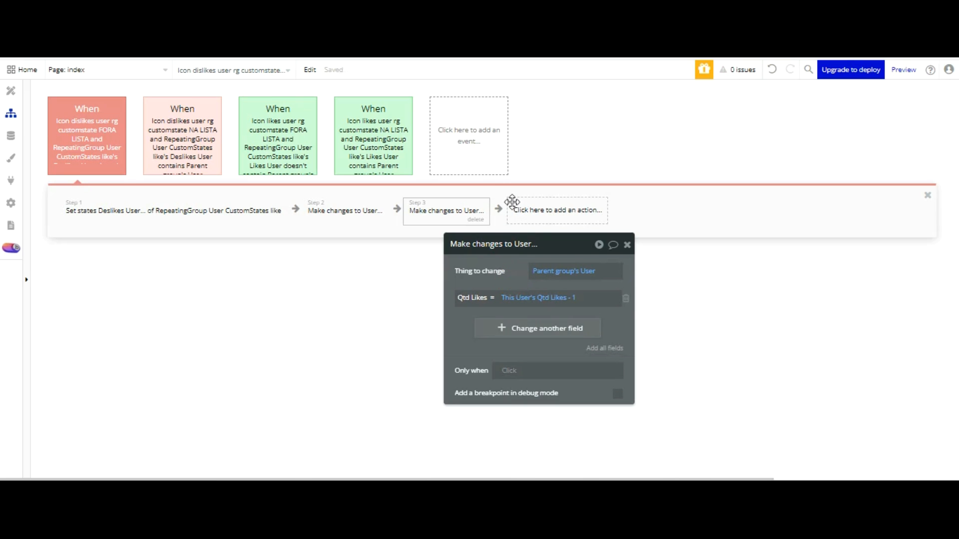
Restrict the Qtd Likes change to run only when RepeatingGroup User CustomStates like's Likes User contains Parent group's User.
scroll(478, 261, "down", 3)
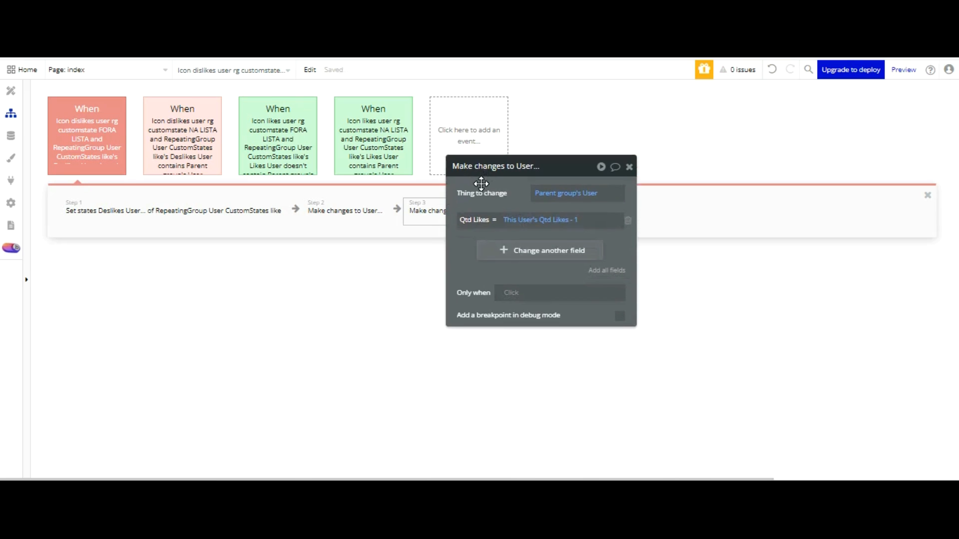
left_click(510, 293)
scroll(575, 349, "down", 8)
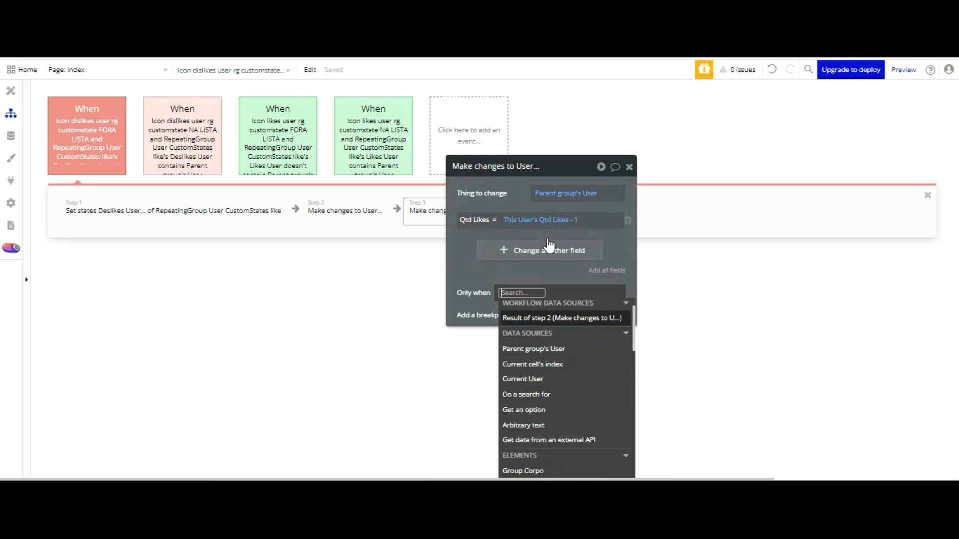
left_click(582, 447)
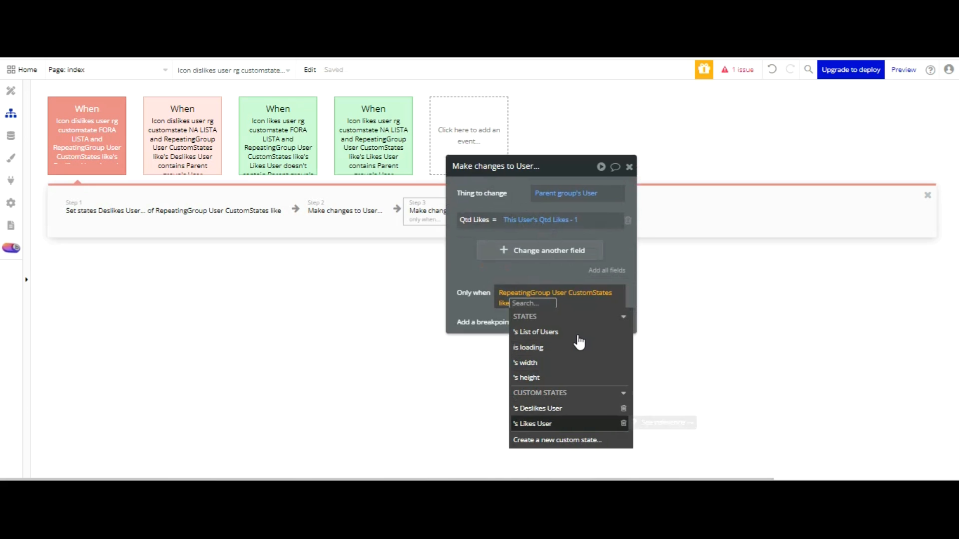
left_click(575, 422)
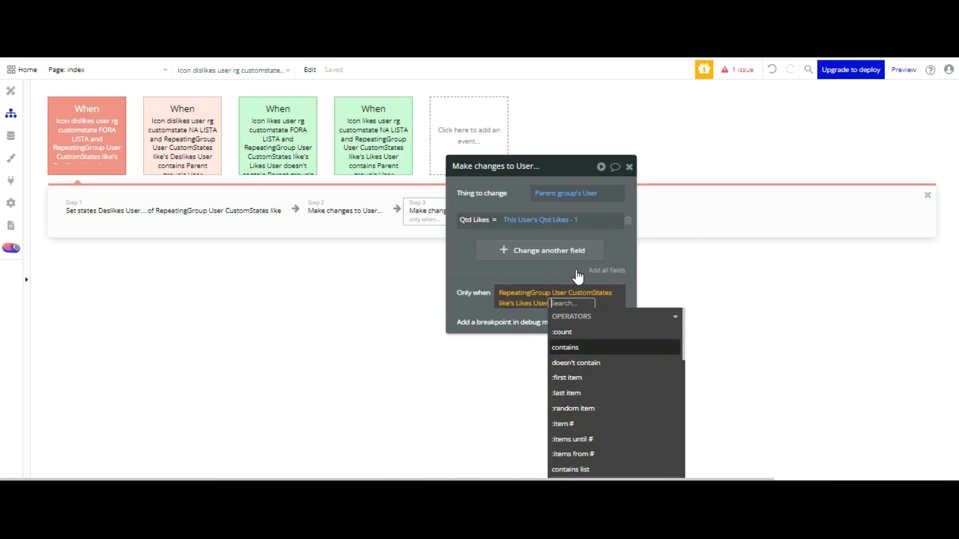
key("Return")
left_click(555, 382)
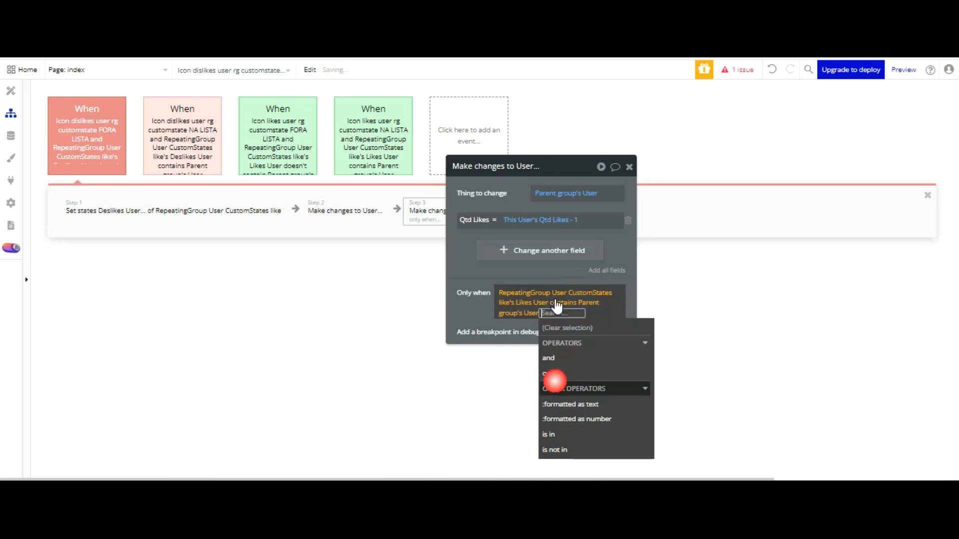
left_click(483, 194)
left_click_drag(486, 245, 336, 262)
Add a Set state action to the workflow for RepeatingGroup User CustomStates like, targeting the Likes User custom state.
left_click(551, 216)
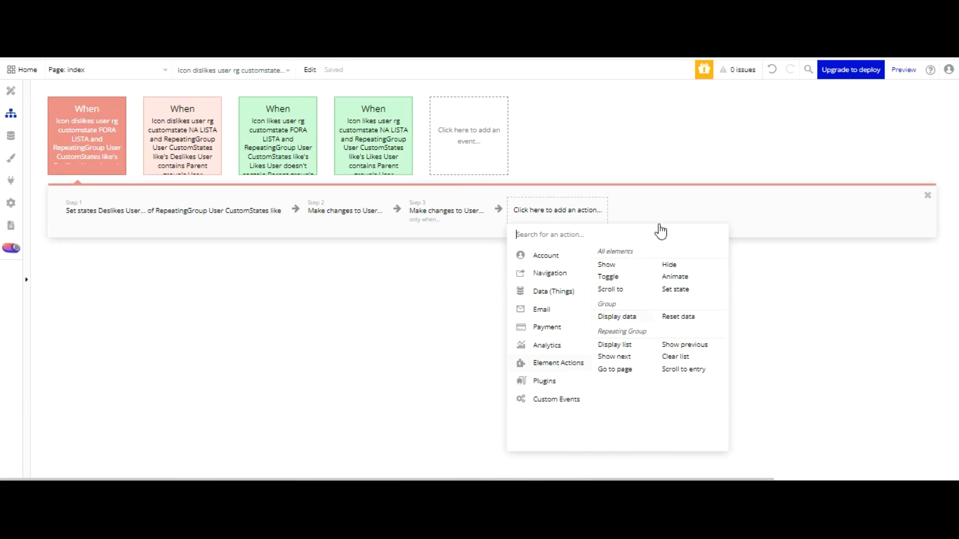
left_click(679, 289)
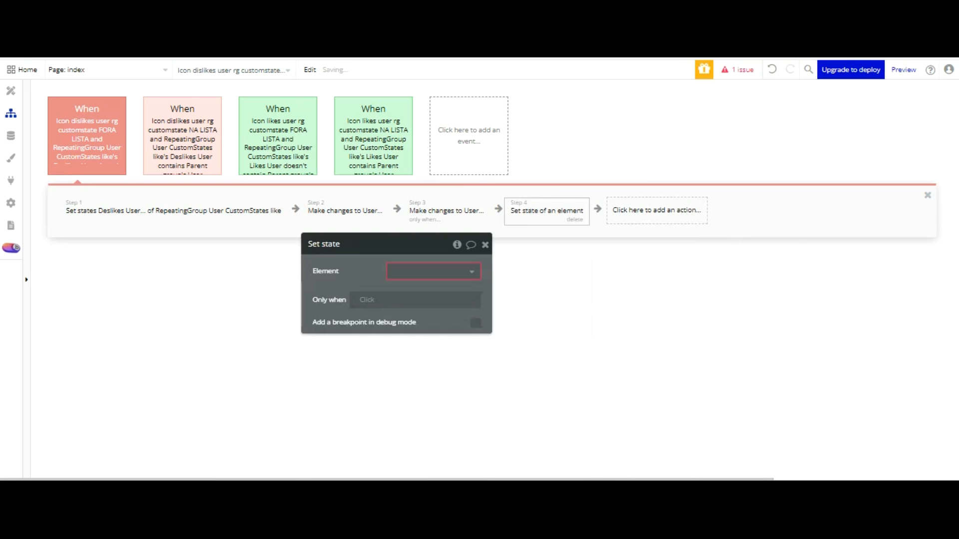
left_click(469, 271)
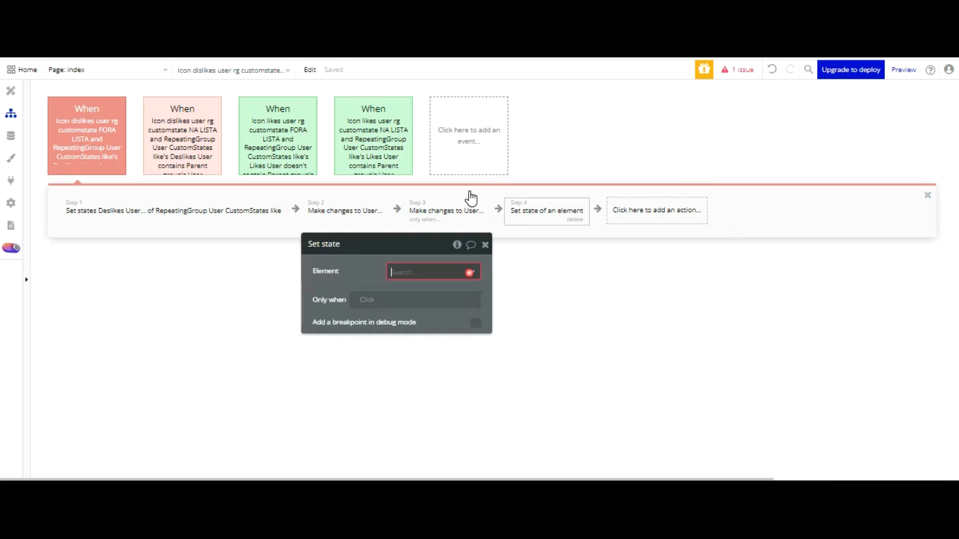
scroll(480, 370, "down", 3)
scroll(449, 317, "up", 3)
left_click(423, 318)
left_click(453, 292)
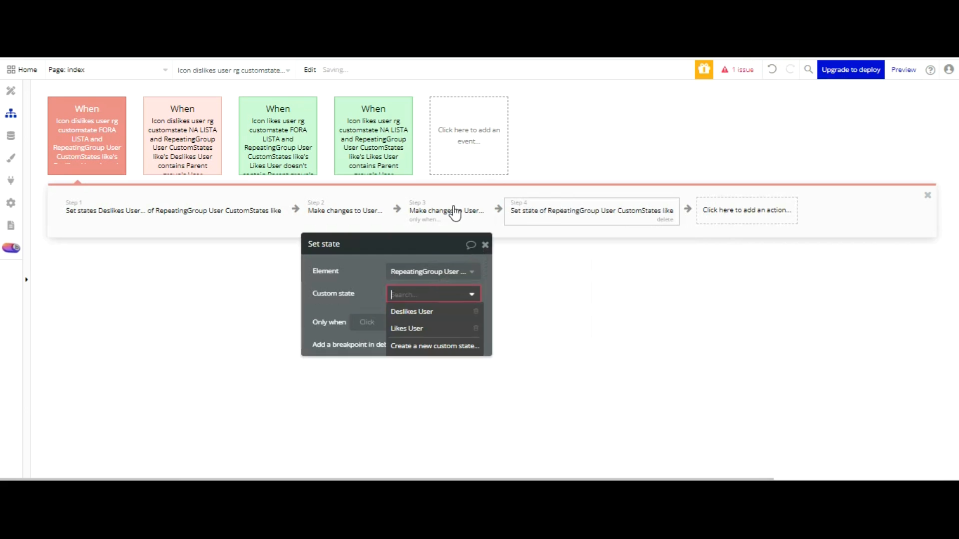
left_click(429, 327)
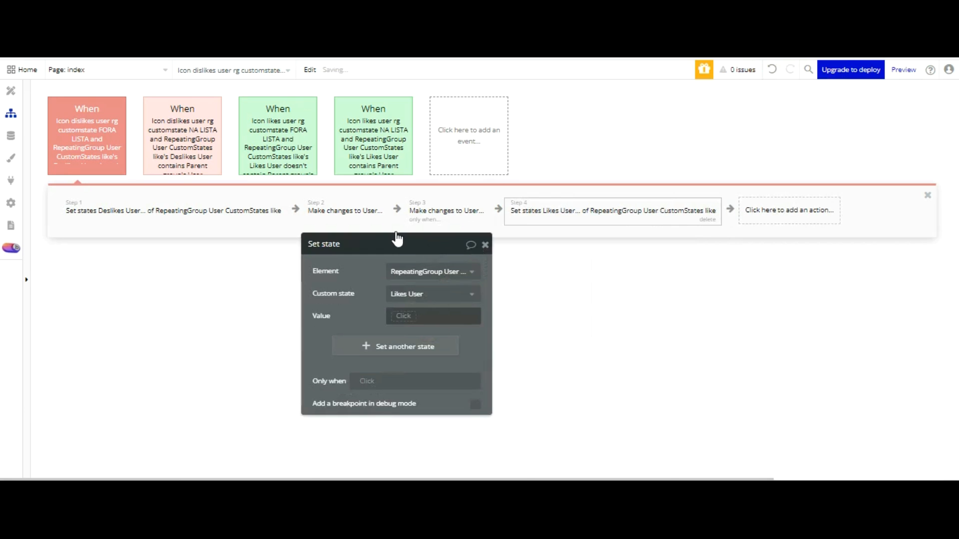
Set the Likes User state's value to RepeatingGroup User CustomStates like's Likes User:minus item Parent group's User.
left_click(397, 321)
left_click_drag(381, 302, 429, 198)
left_click(483, 251)
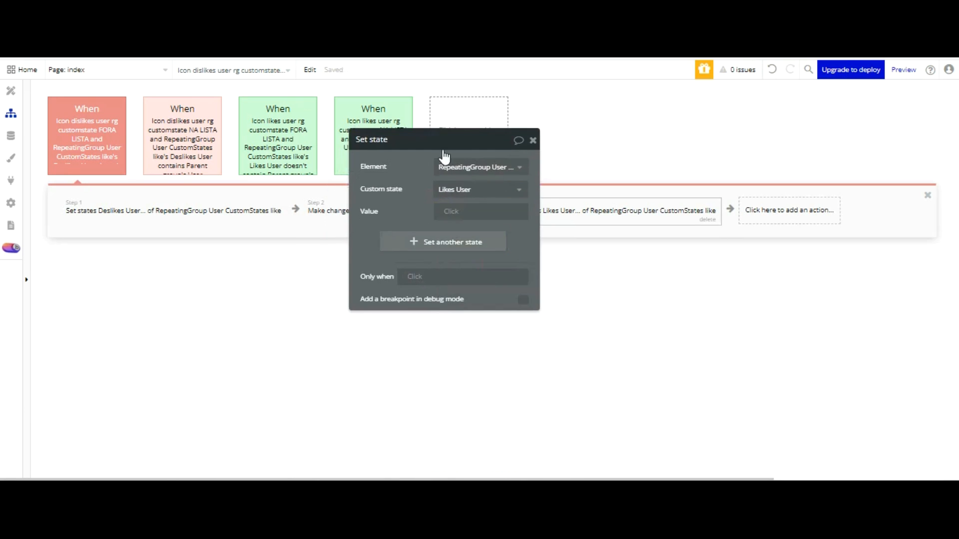
left_click(522, 208)
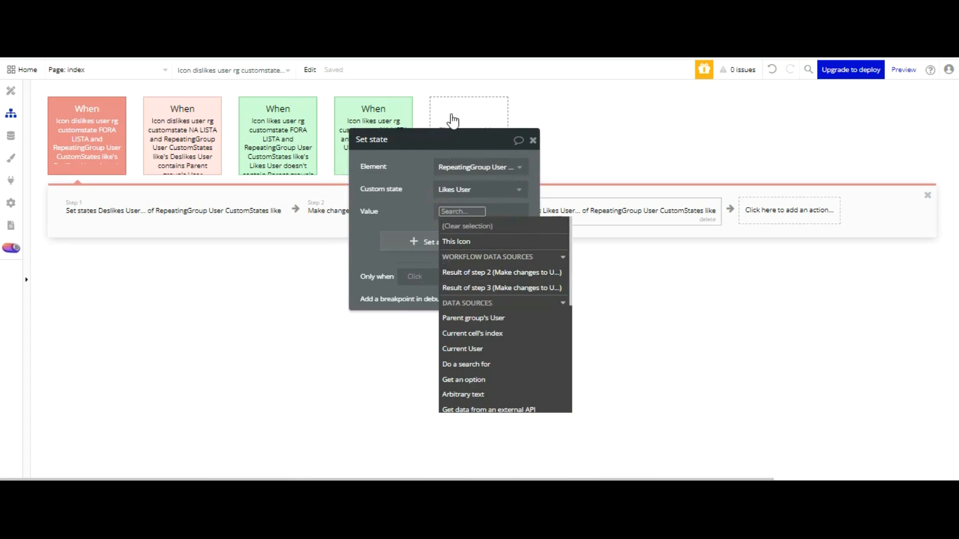
scroll(509, 230, "down", 3)
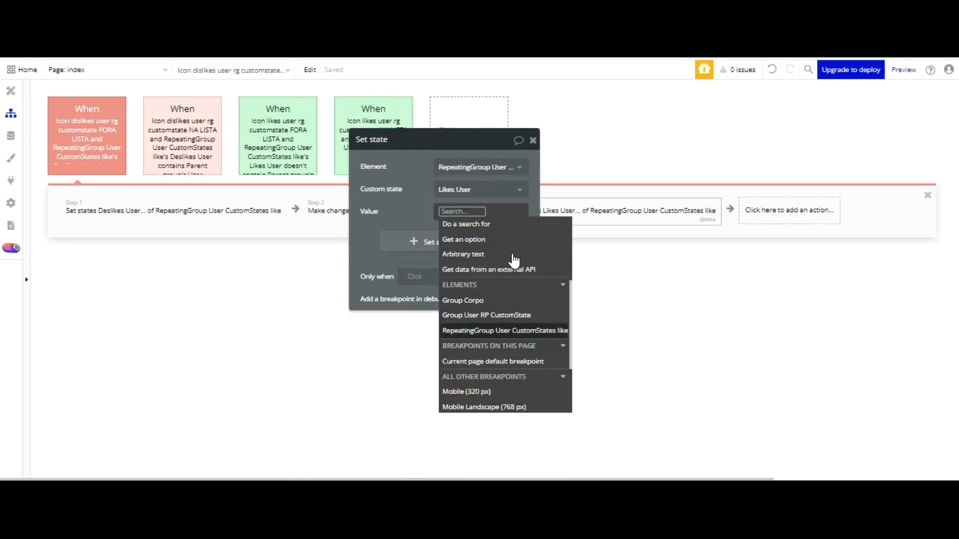
left_click(510, 331)
left_click(464, 352)
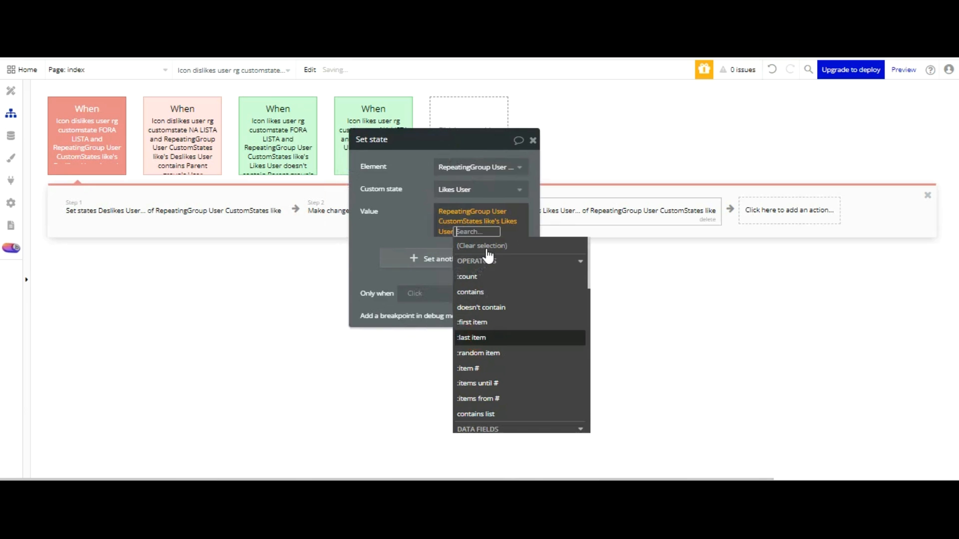
type("M")
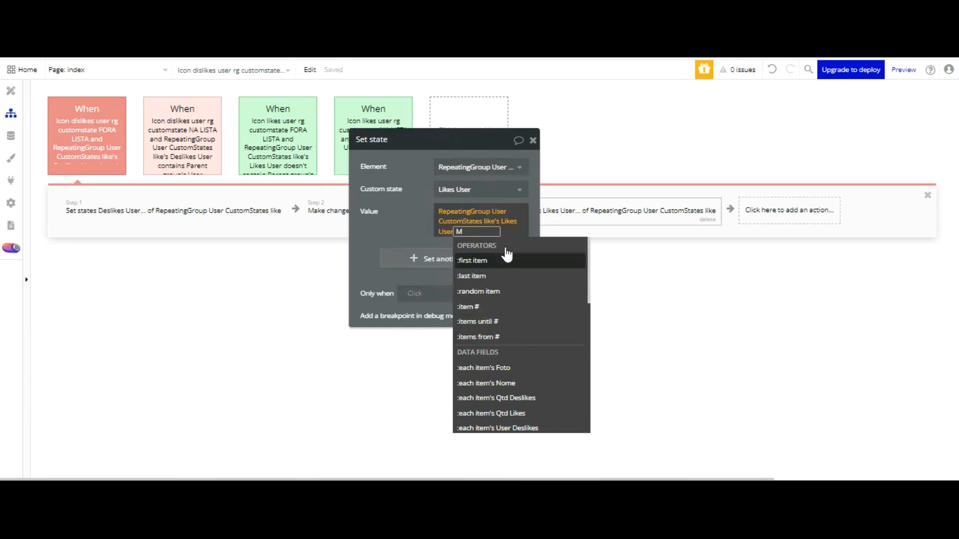
type("I")
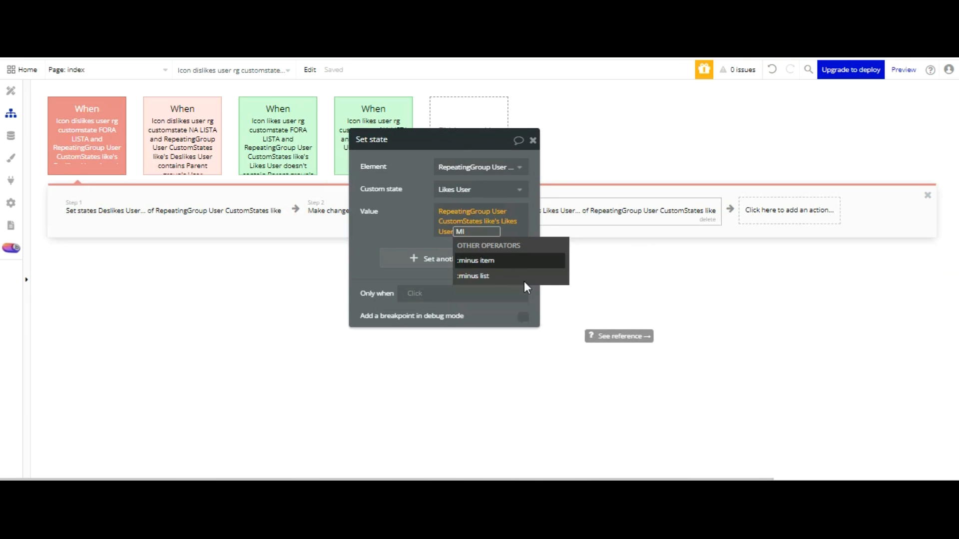
left_click(483, 260)
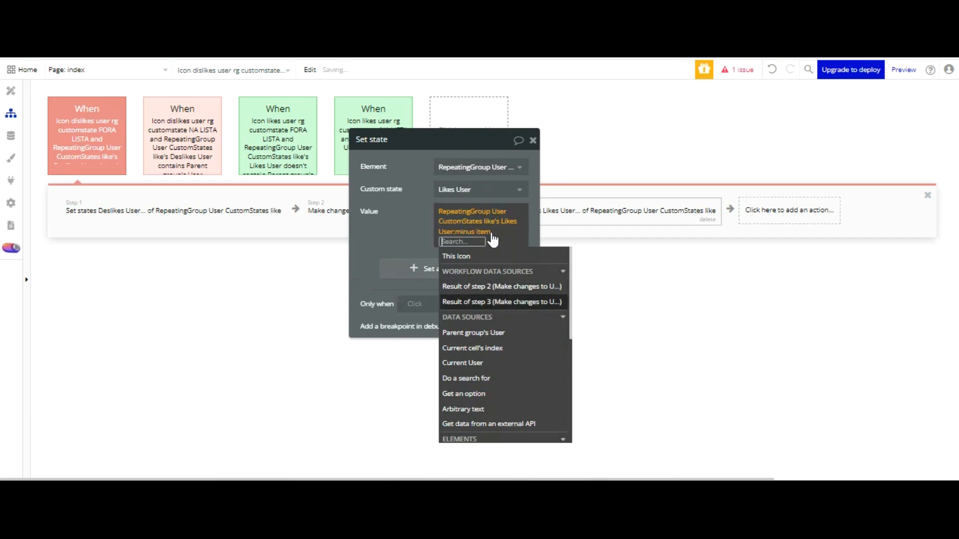
left_click(474, 332)
left_click(418, 224)
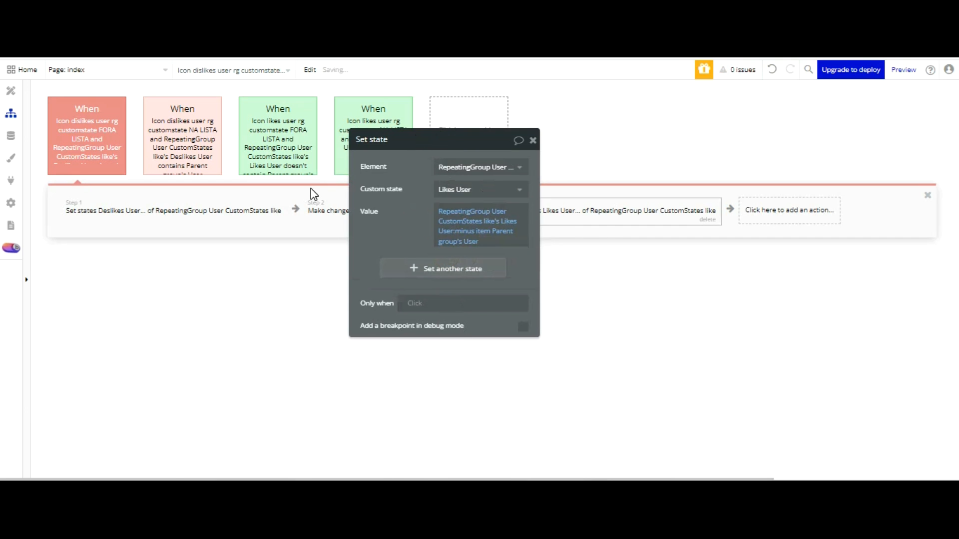
left_click_drag(420, 132, 645, 273)
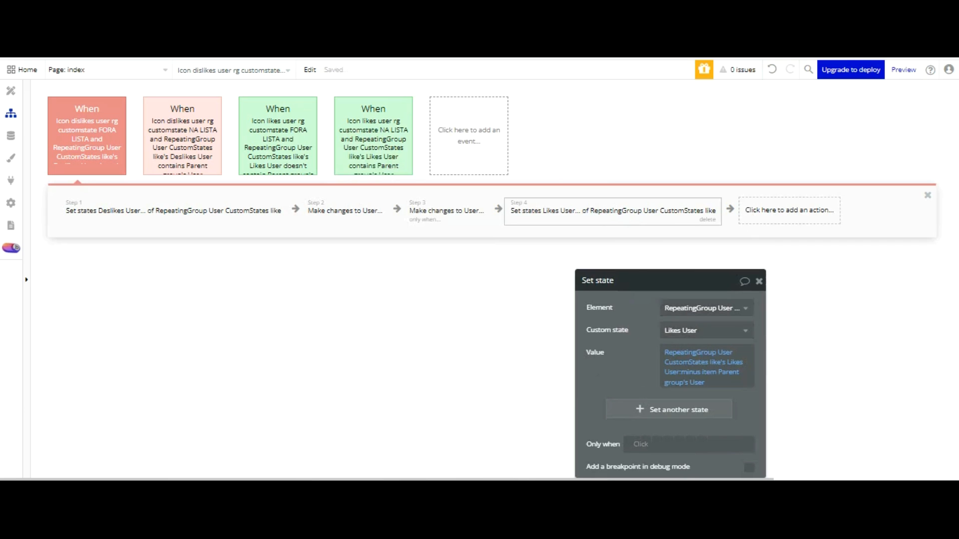
Refresh the app preview and test the second user's like icon and the first user's dislike icon in the CustomStates list.
left_click(281, 59)
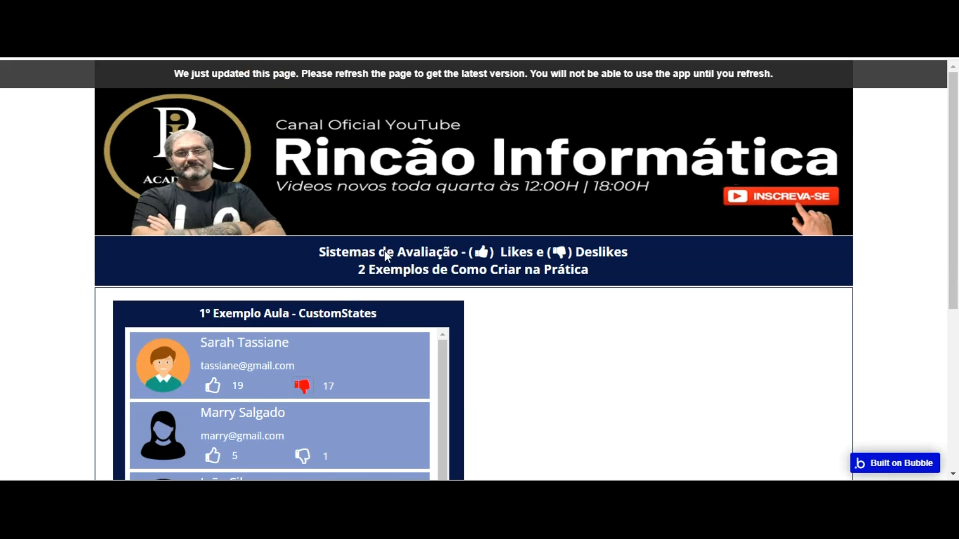
key("F5")
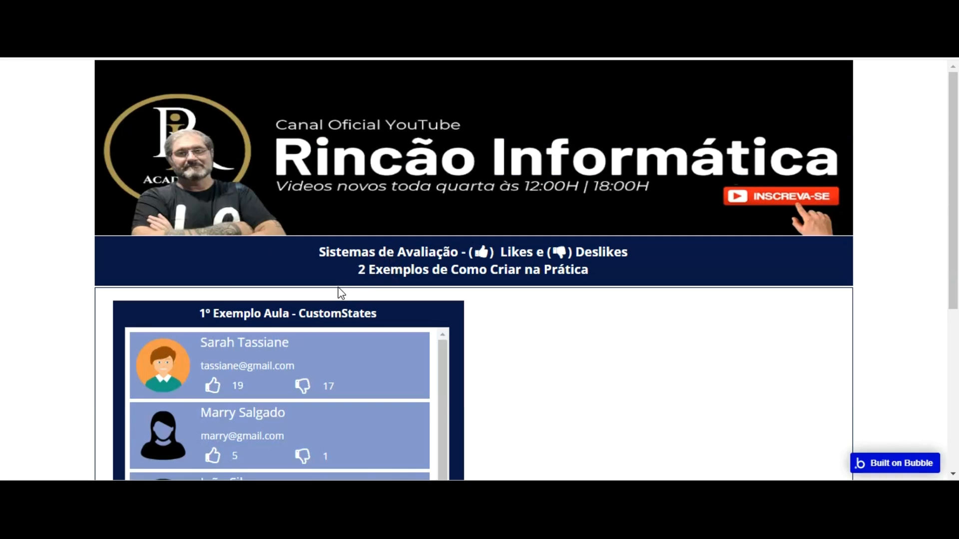
scroll(459, 295, "down", 3)
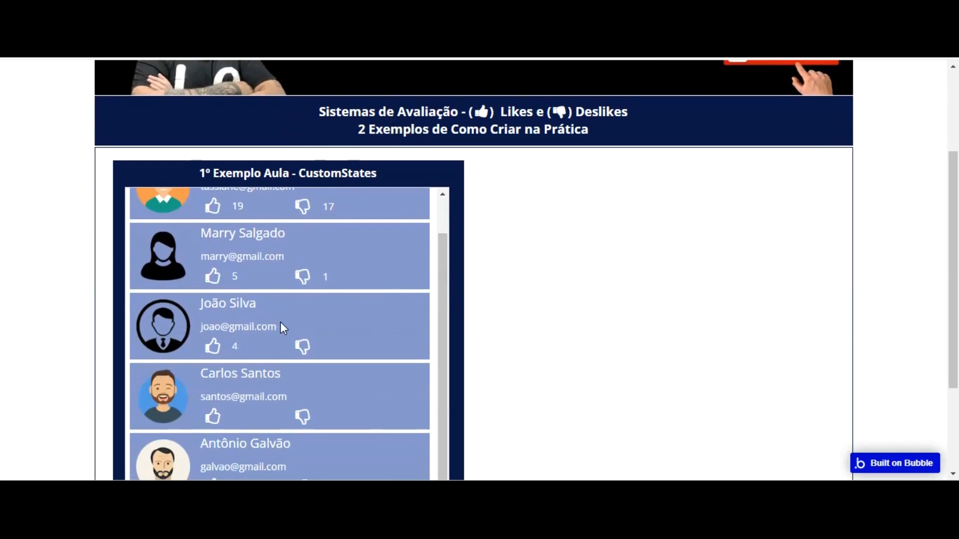
scroll(277, 300, "down", 2)
scroll(267, 245, "up", 1)
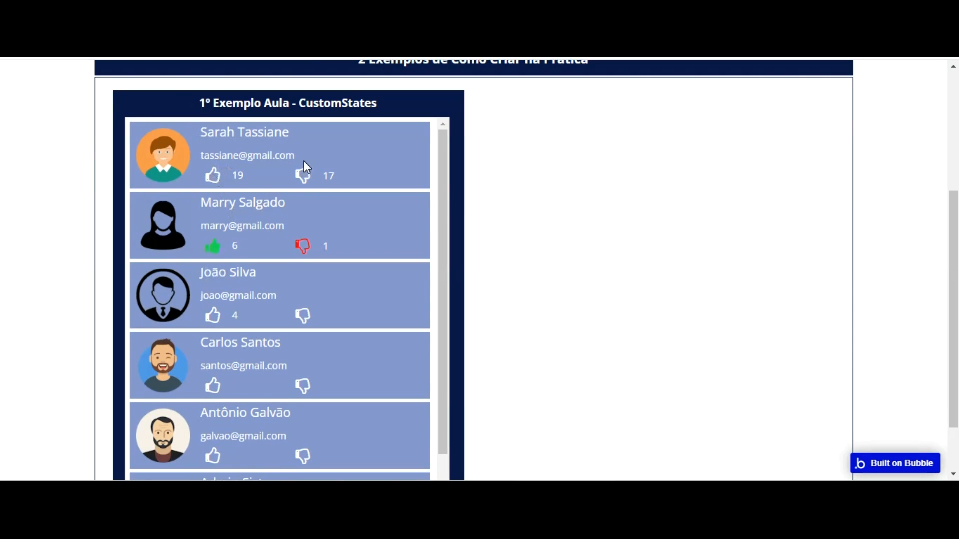
left_click(211, 248)
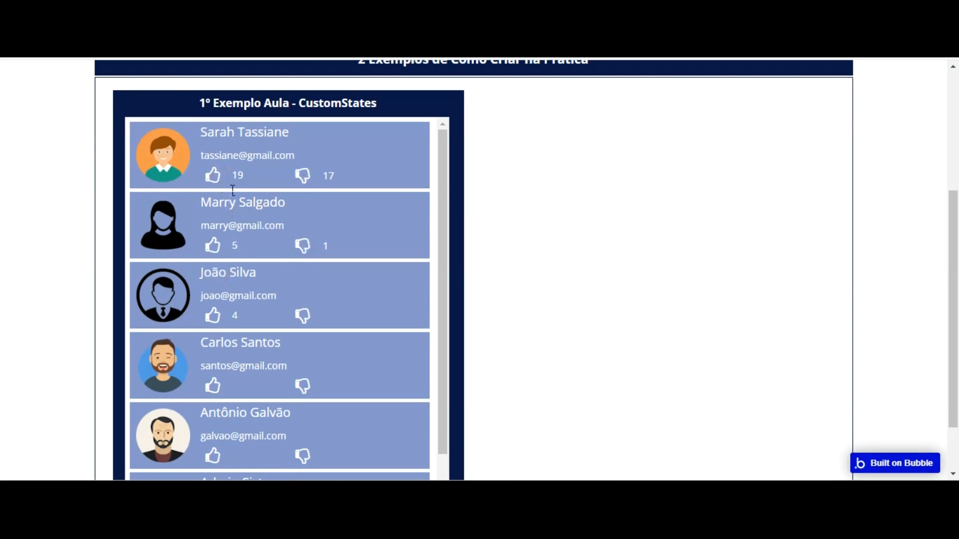
left_click(302, 175)
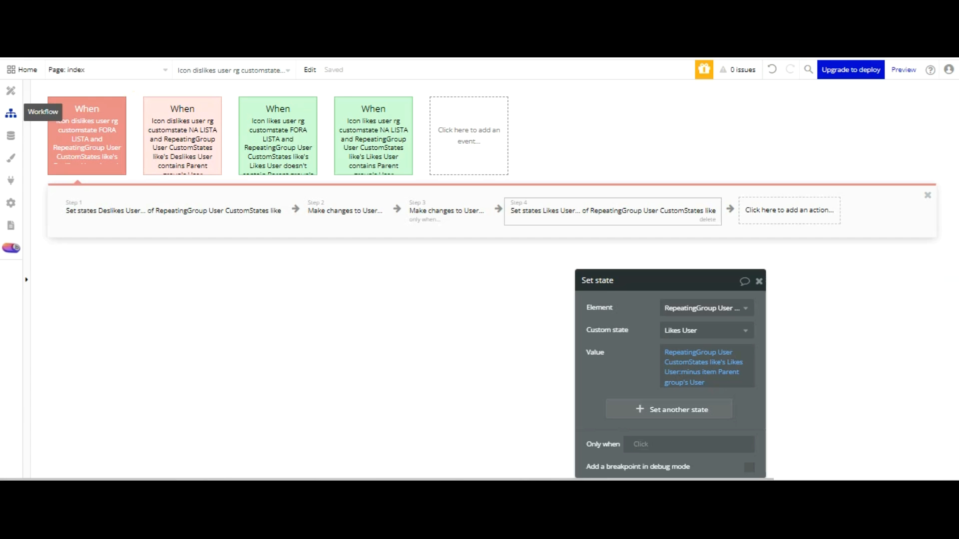
Back in the page design, turn off This element isn't clickable in the dislike icon's condition for Likes User containing Parent group's User.
left_click(11, 90)
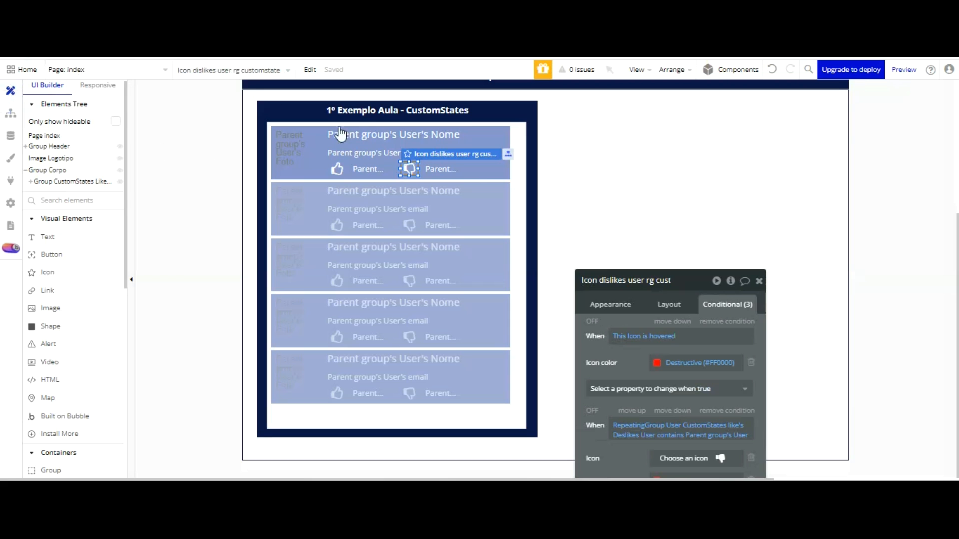
left_click_drag(641, 286, 630, 107)
left_click(726, 398)
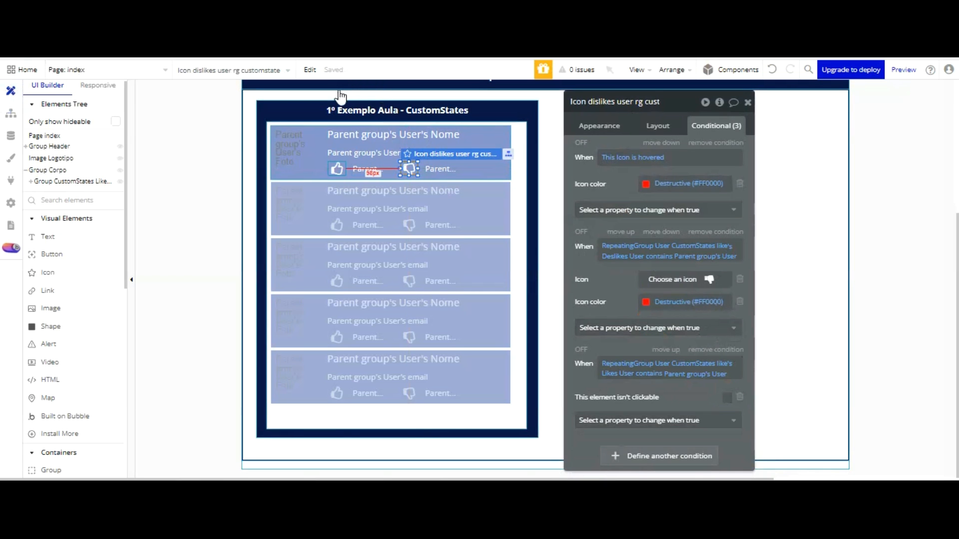
Turn off This element isn't clickable in the like icon's condition for Deslikes User containing Parent group's User.
left_click(337, 169)
left_click(726, 398)
Refresh the app preview and test switching the first user's vote from like to dislike in the CustomStates list.
left_click(305, 30)
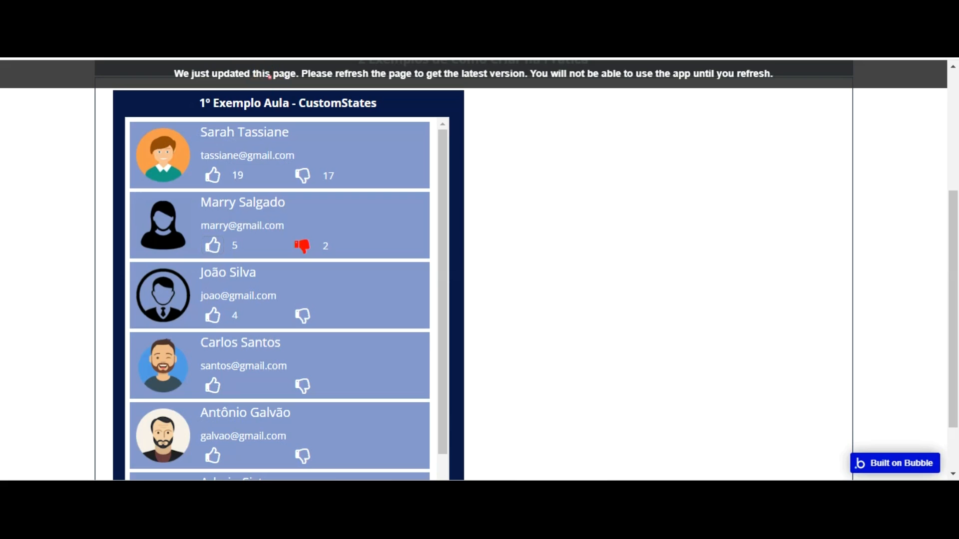
key("F5")
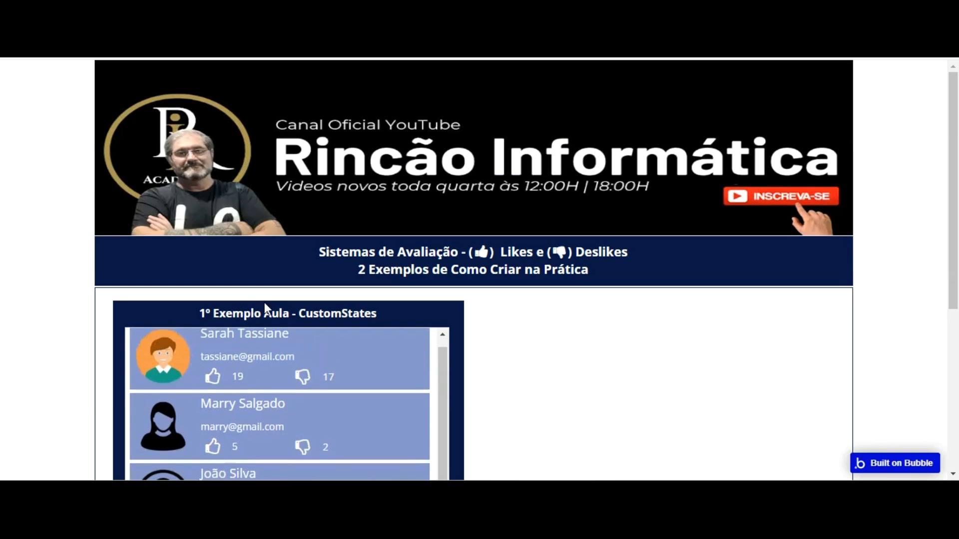
left_click(212, 386)
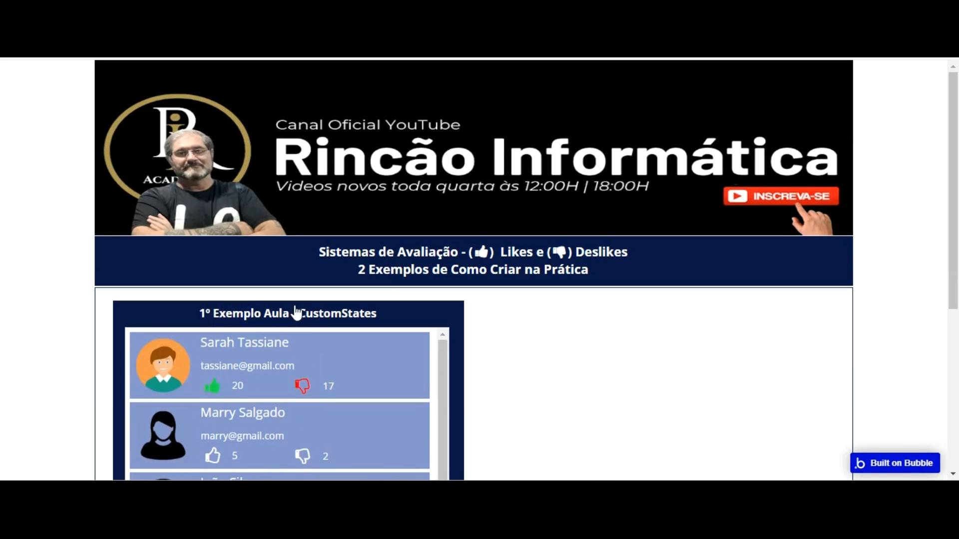
left_click(299, 386)
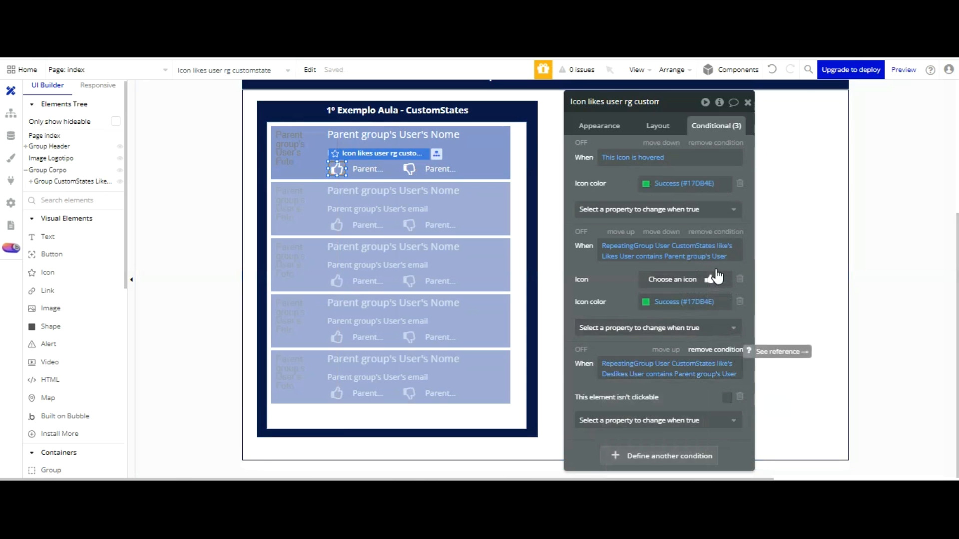
Remove the opposite-vote clickability condition from both the like icon and the dislike icon in the page design.
left_click(715, 350)
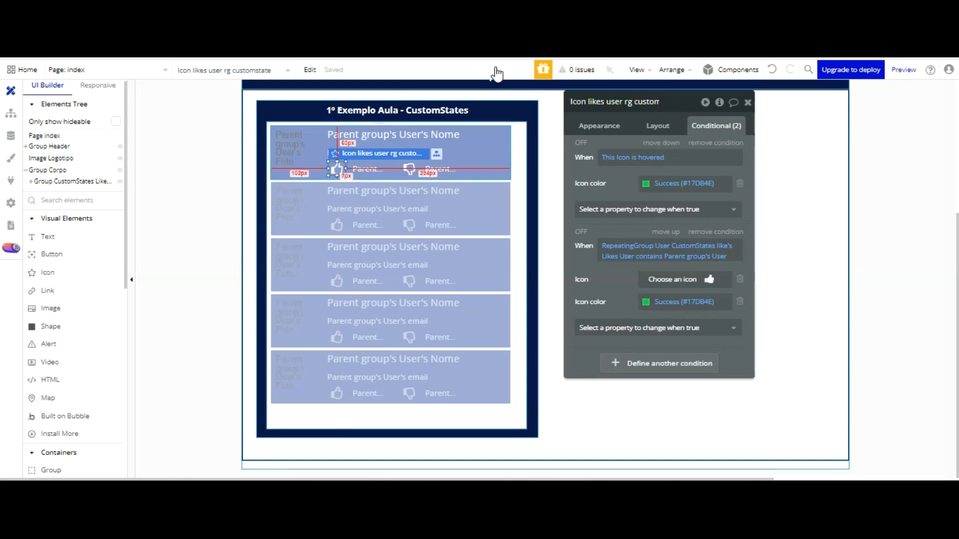
left_click(409, 169)
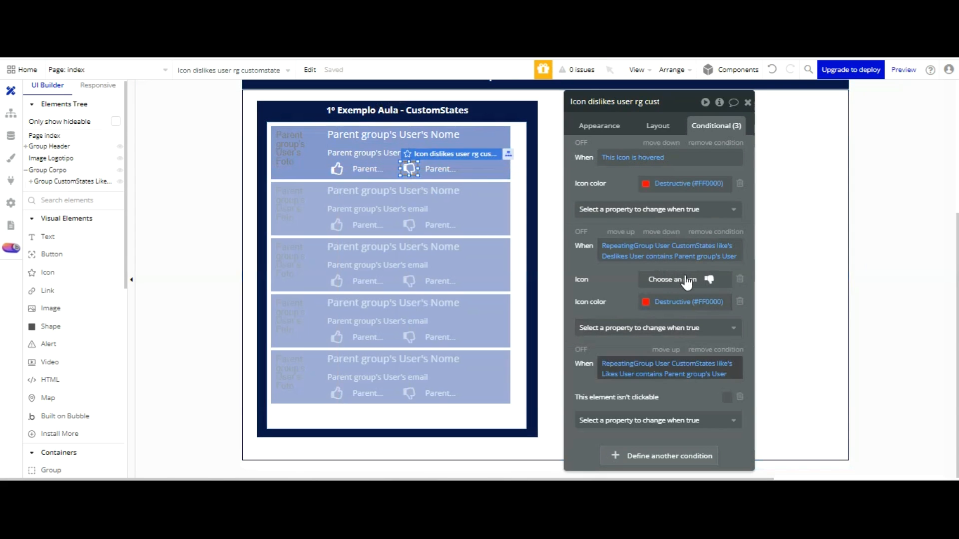
left_click(715, 349)
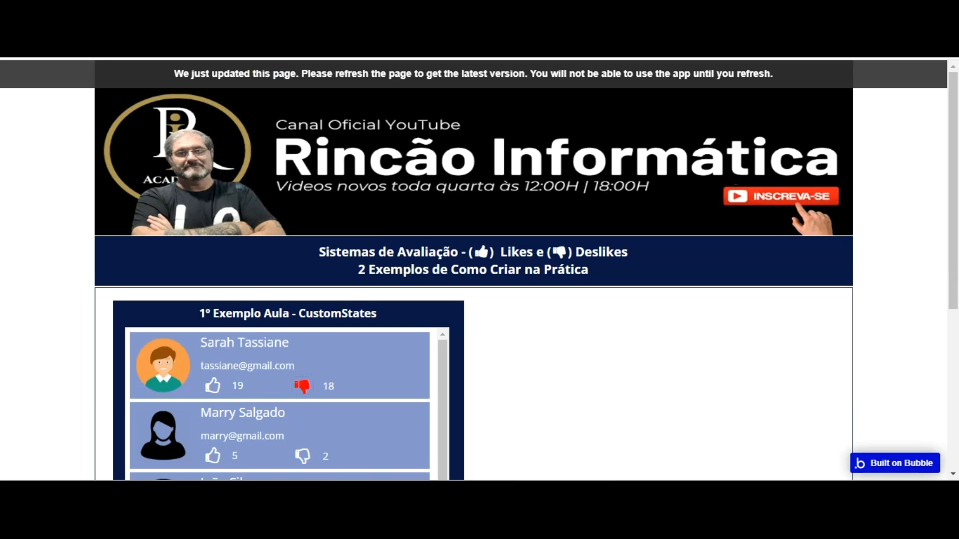
Reload the app preview and retest the first user's like and dislike icons without the clickability conditions.
left_click(289, 78)
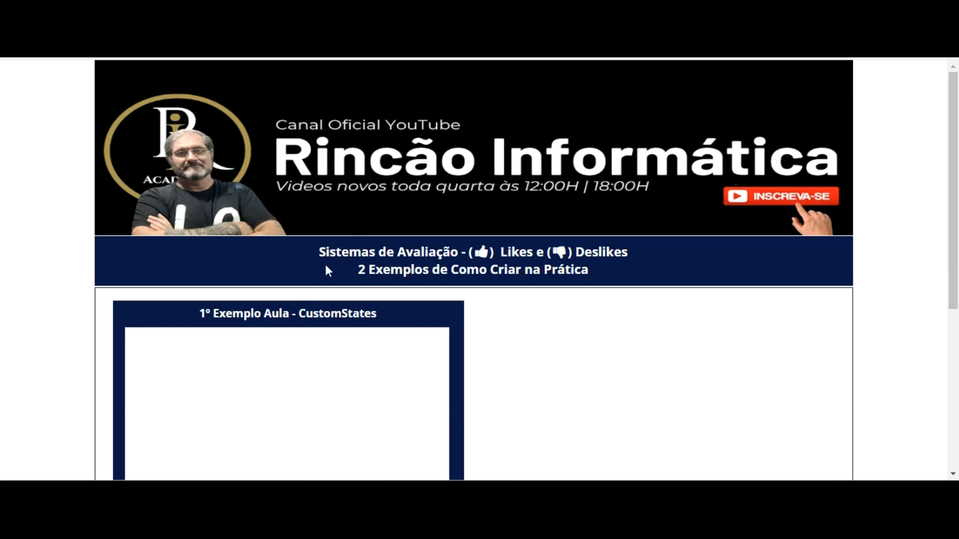
scroll(325, 265, "down", 1)
left_click(213, 315)
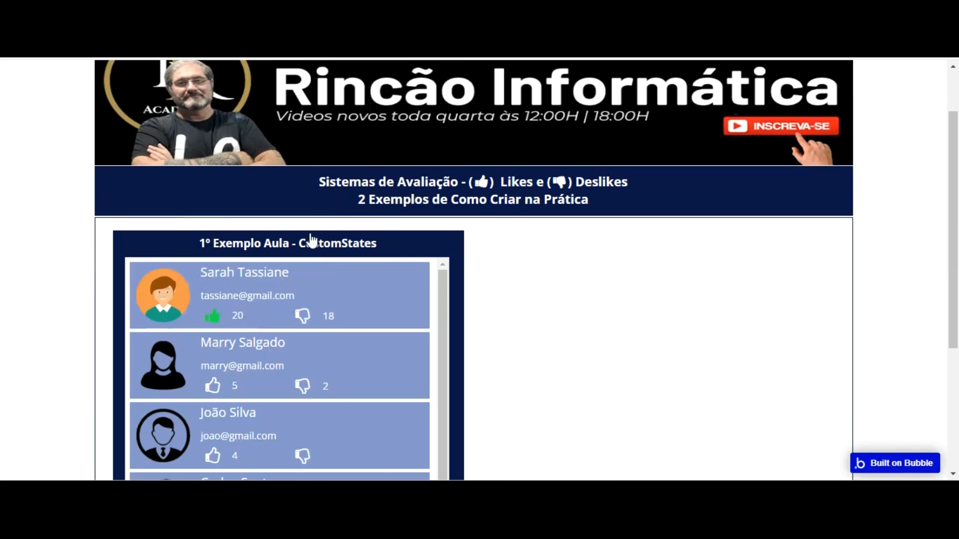
left_click(302, 315)
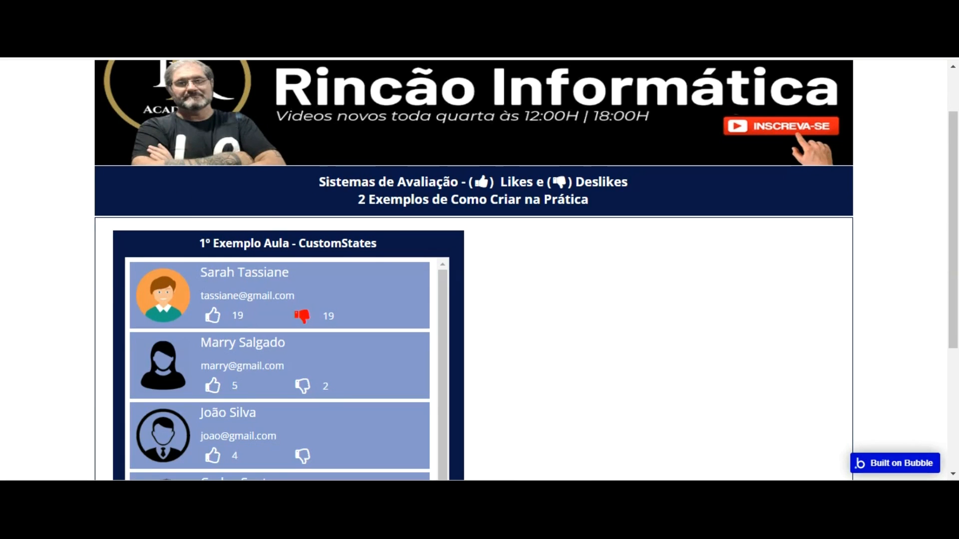
left_click(100, 50)
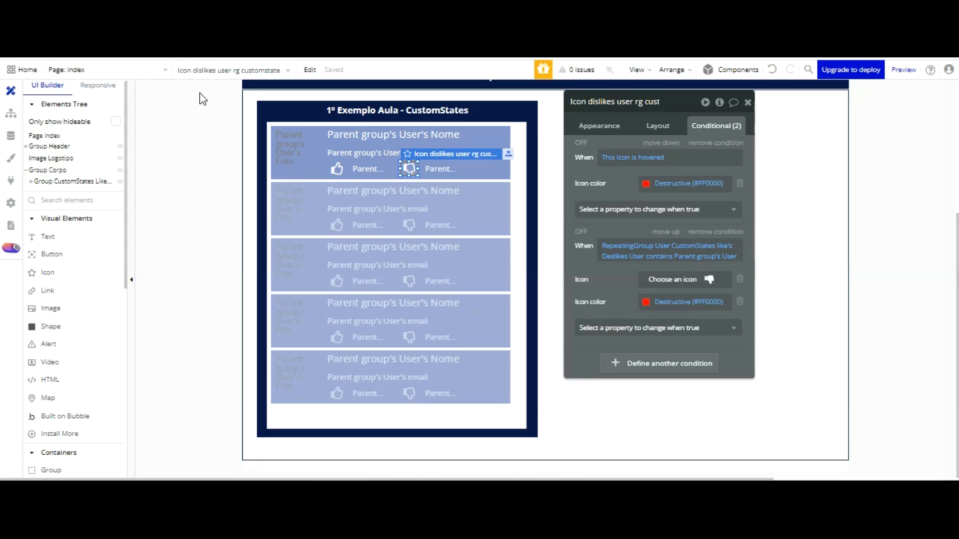
left_click(178, 50)
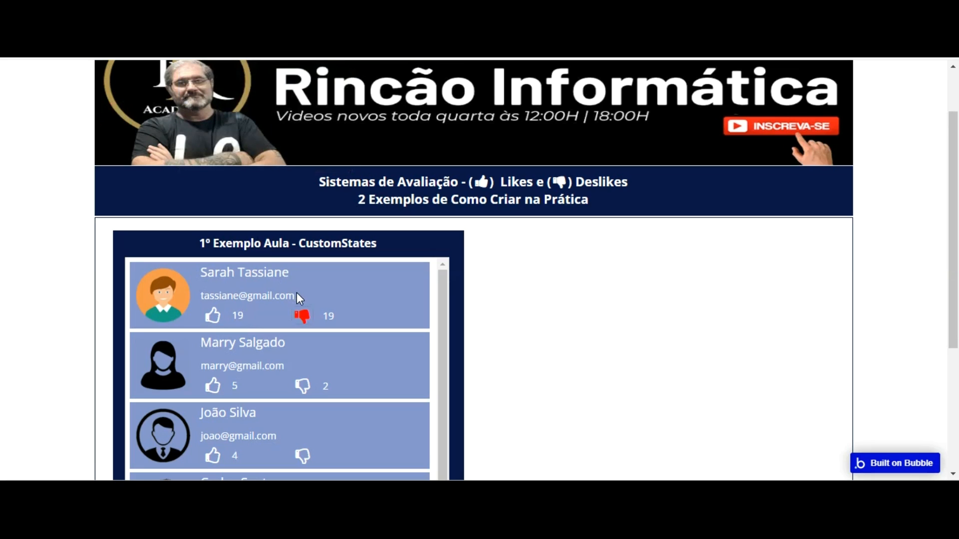
key("F5")
left_click(212, 386)
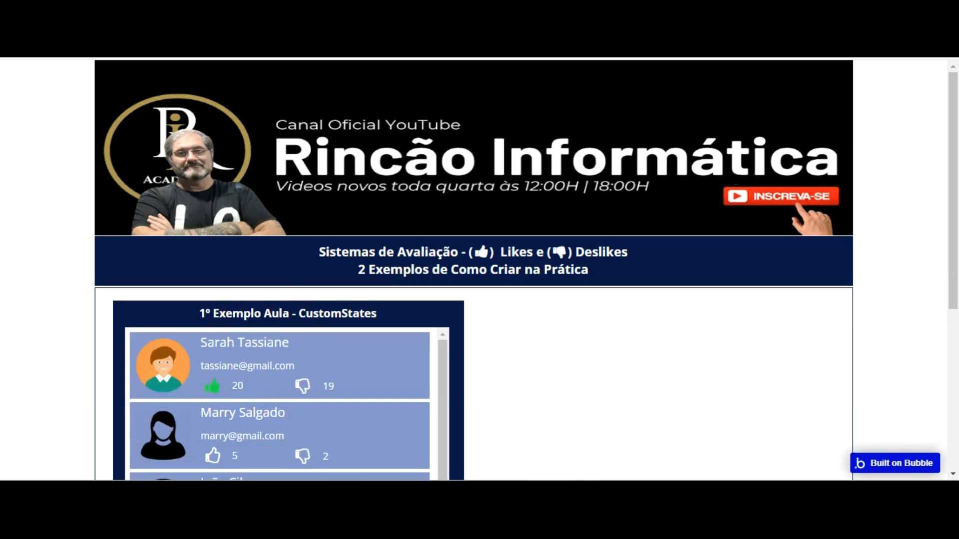
key("F5")
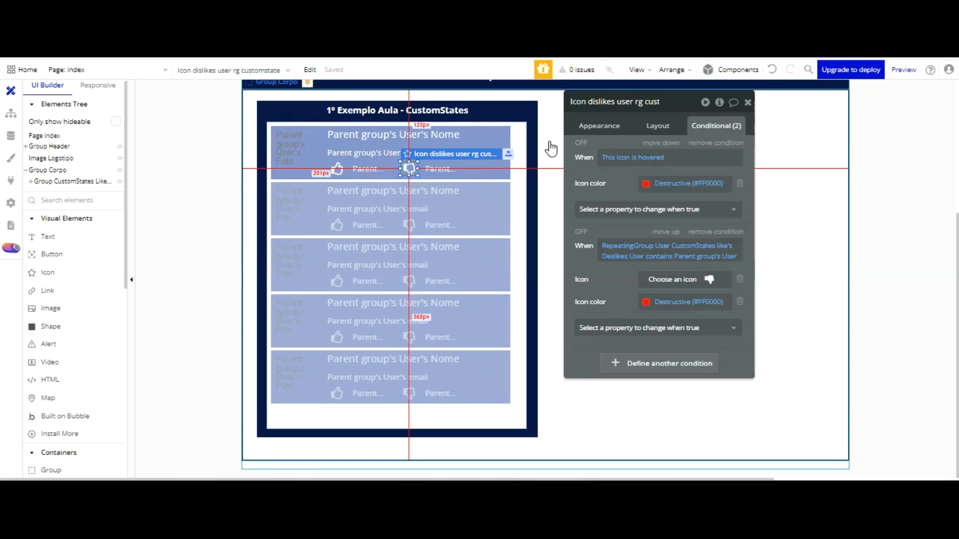
Duplicate the Group CustomStates Likes User container and place the copy beside the original inside Group Corpo.
left_click(747, 102)
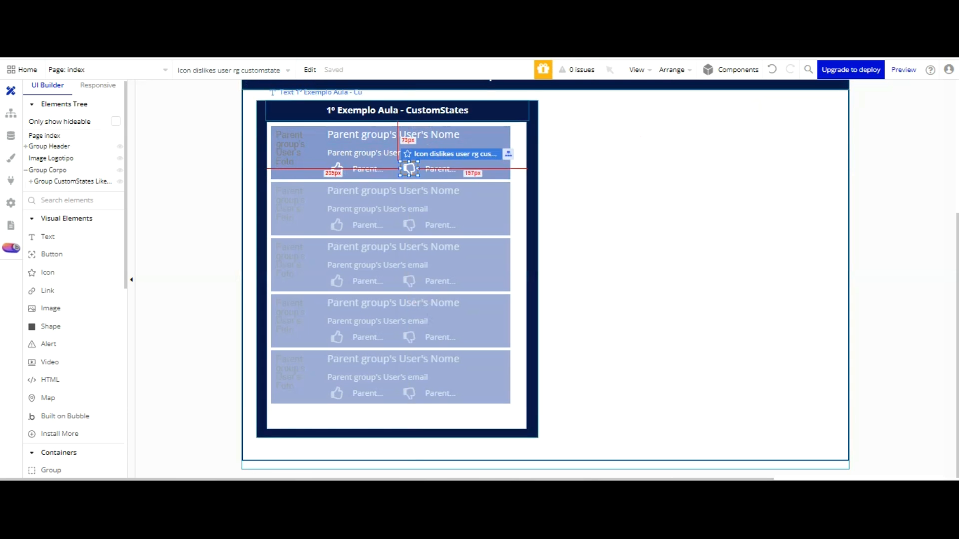
left_click(533, 139)
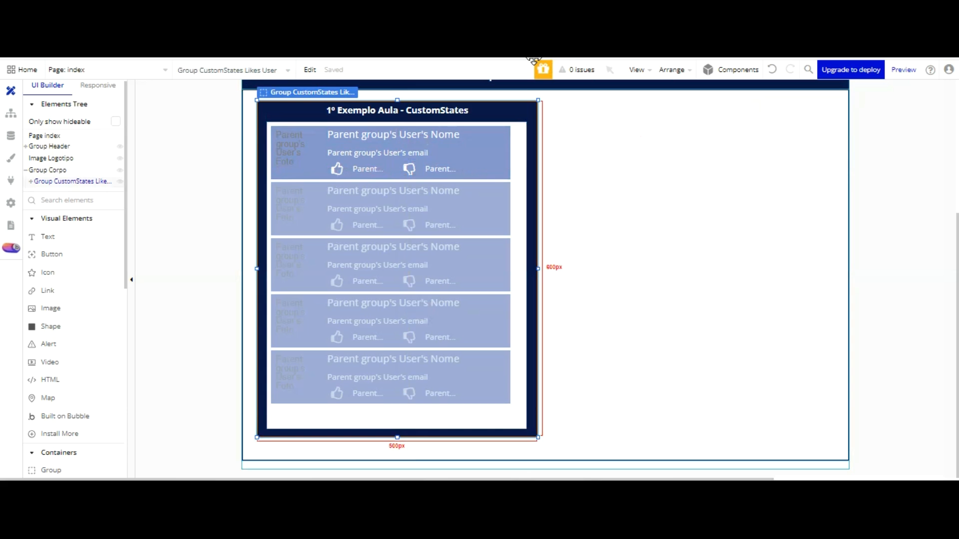
key("ctrl+v")
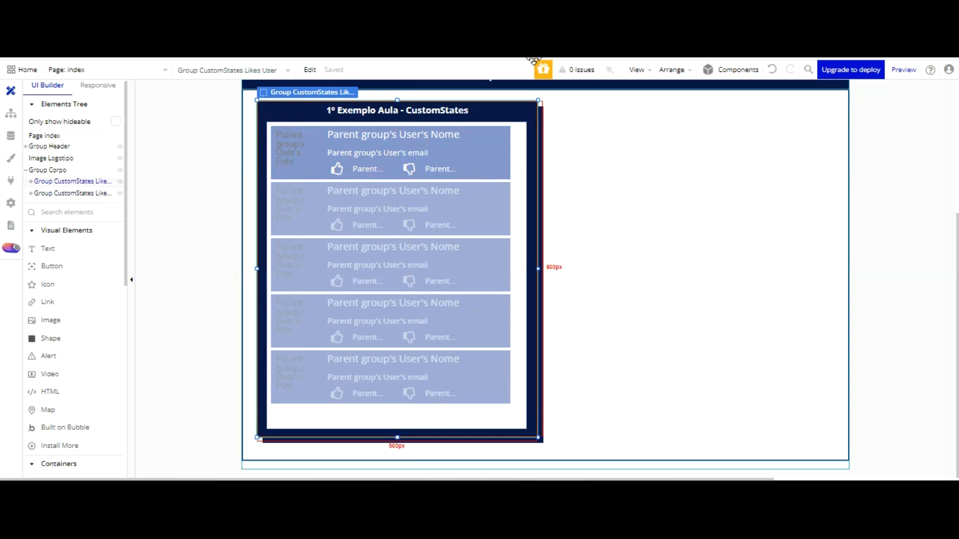
left_click_drag(534, 140, 873, 130)
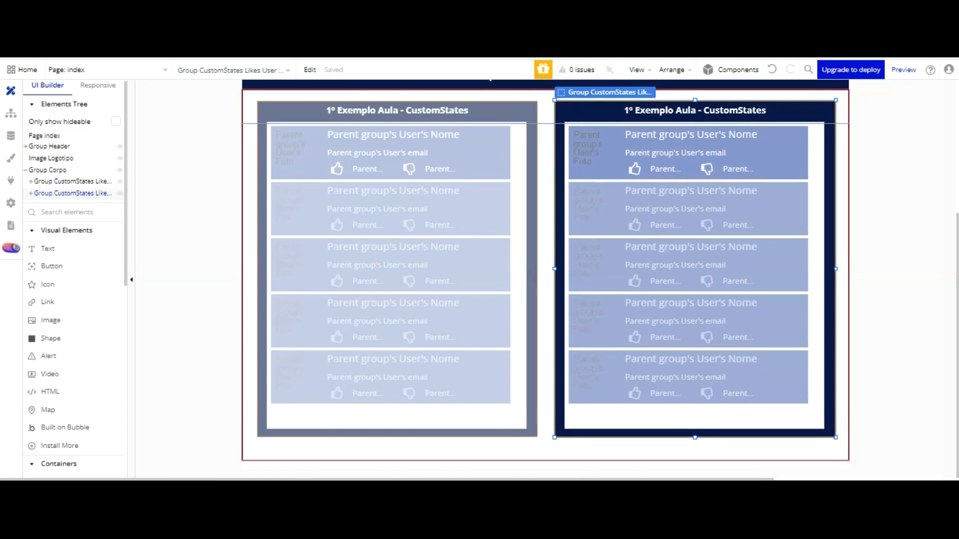
Change the copied group's title text to 2º Exemplo Aula - Usuário Logado.
double_click(745, 110)
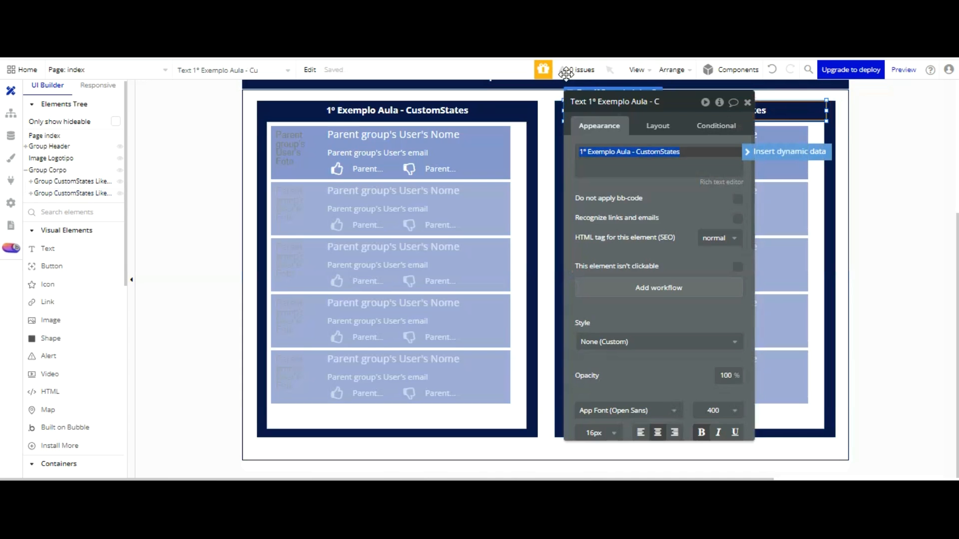
left_click(589, 150)
key("BackSpace")
type("2")
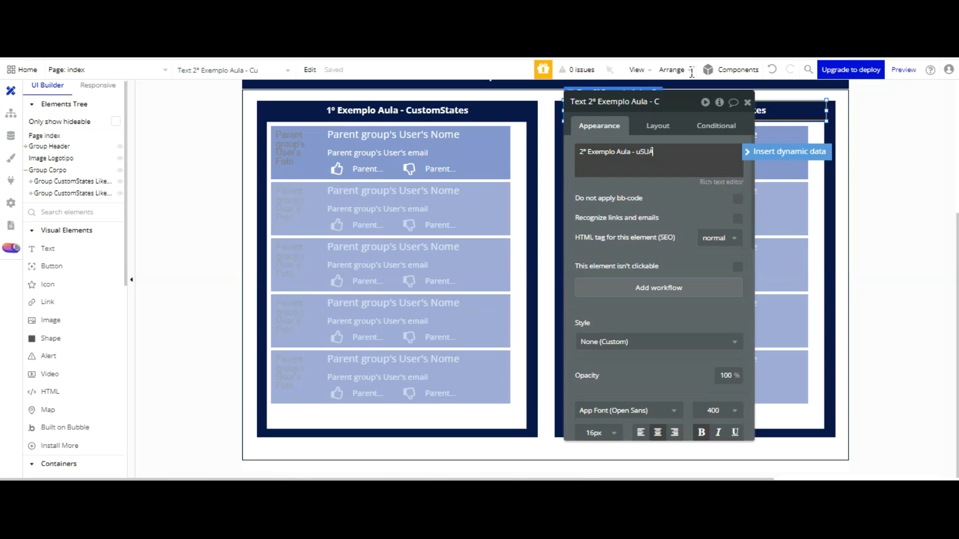
key("BackSpace")
key("BackSpace")
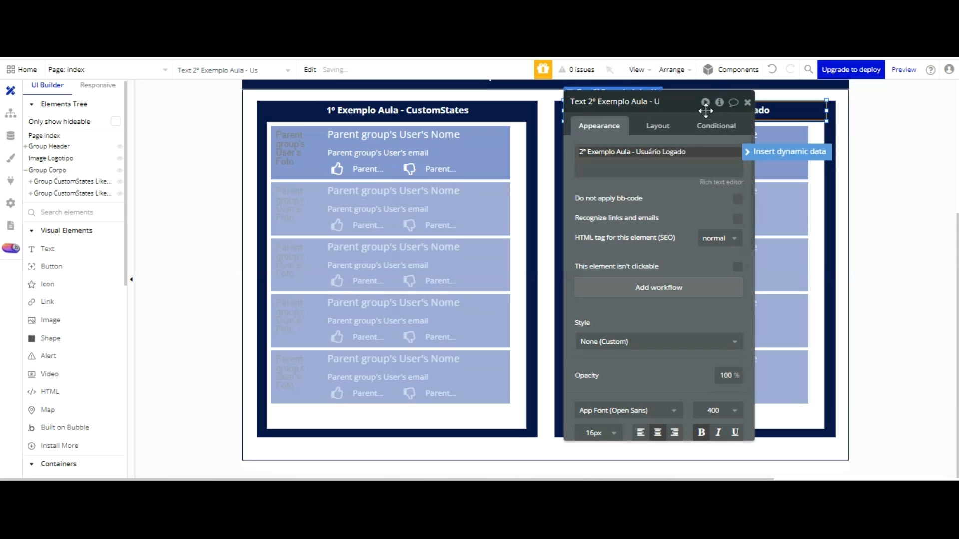
left_click(691, 130)
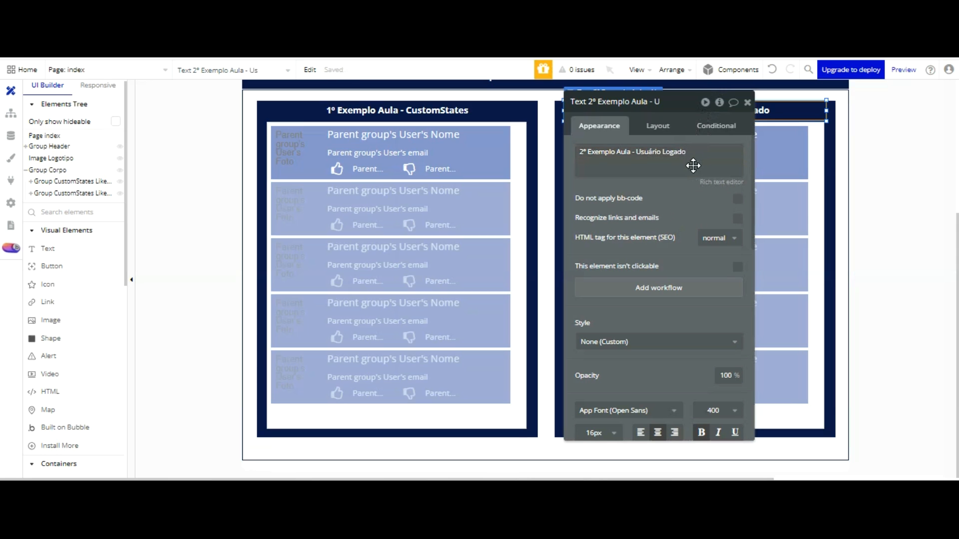
left_click_drag(675, 164, 657, 260)
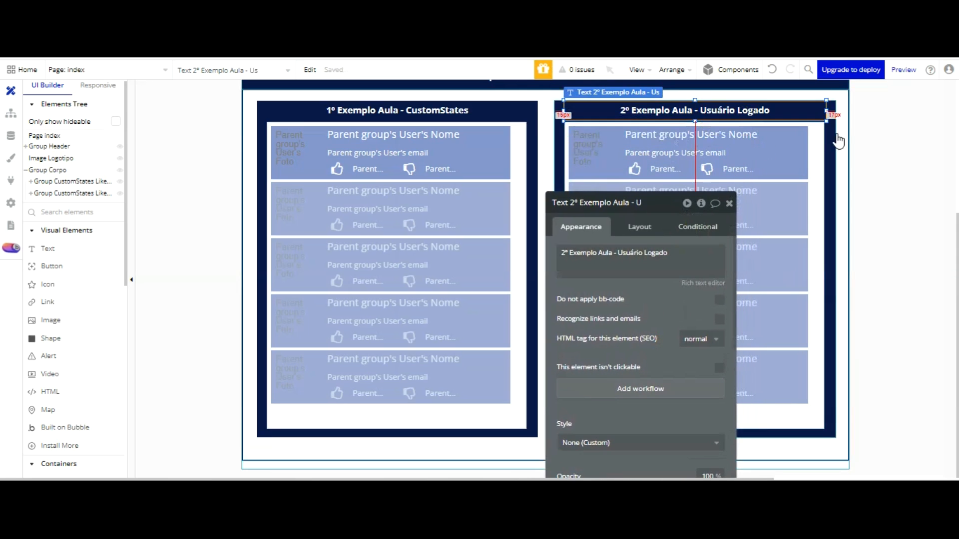
scroll(796, 150, "up", 3)
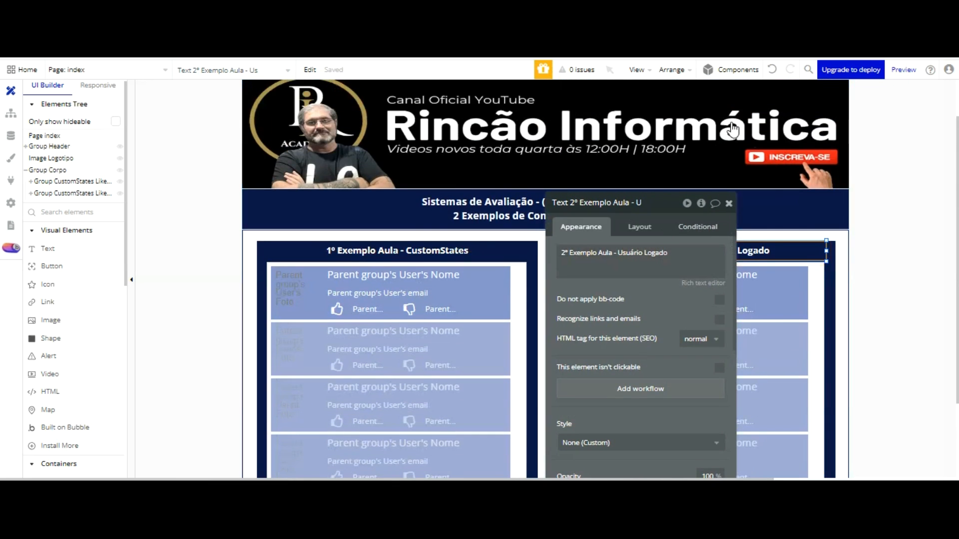
left_click(729, 204)
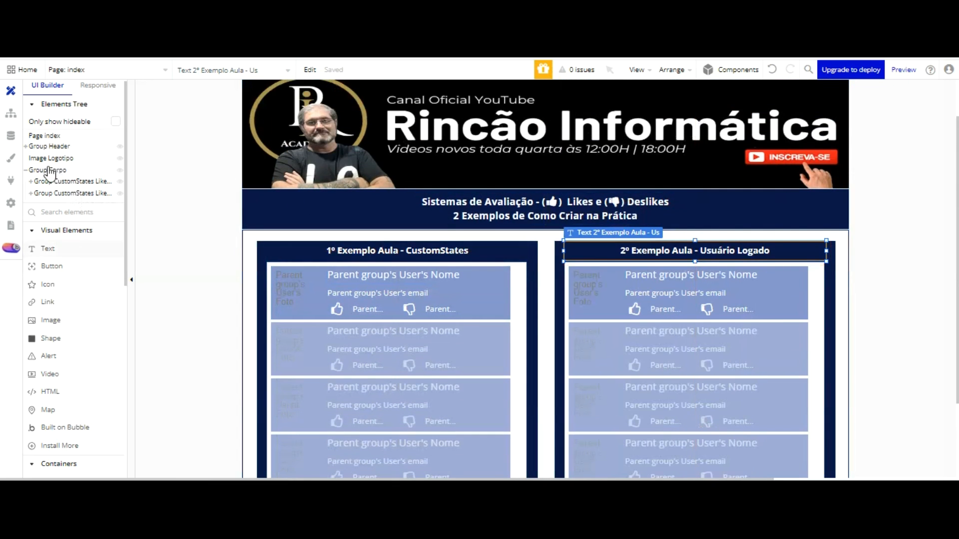
left_click(44, 248)
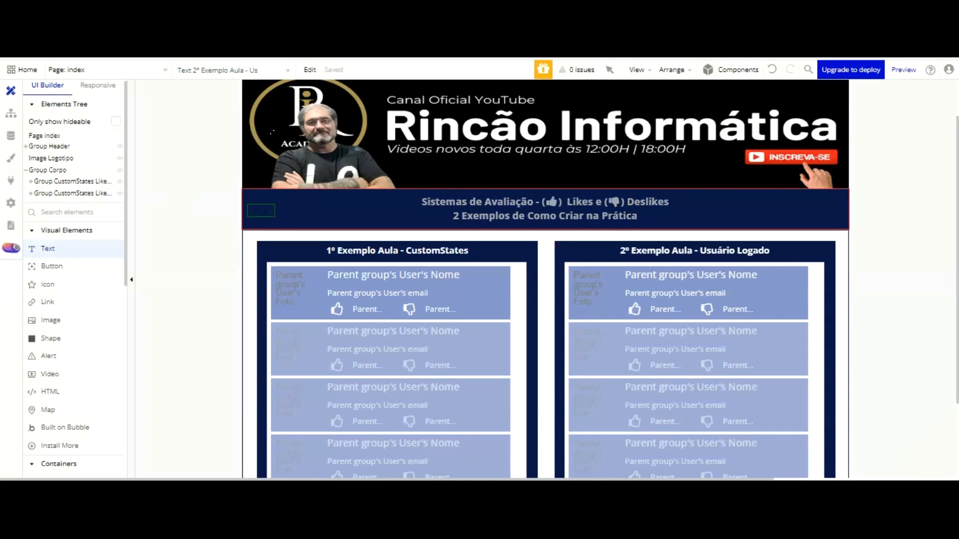
left_click_drag(274, 216, 275, 217)
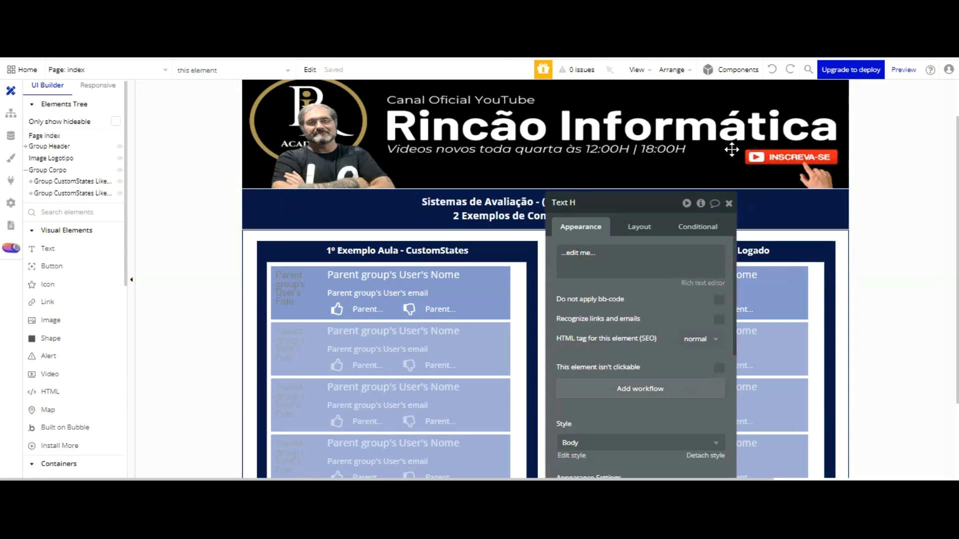
left_click(709, 232)
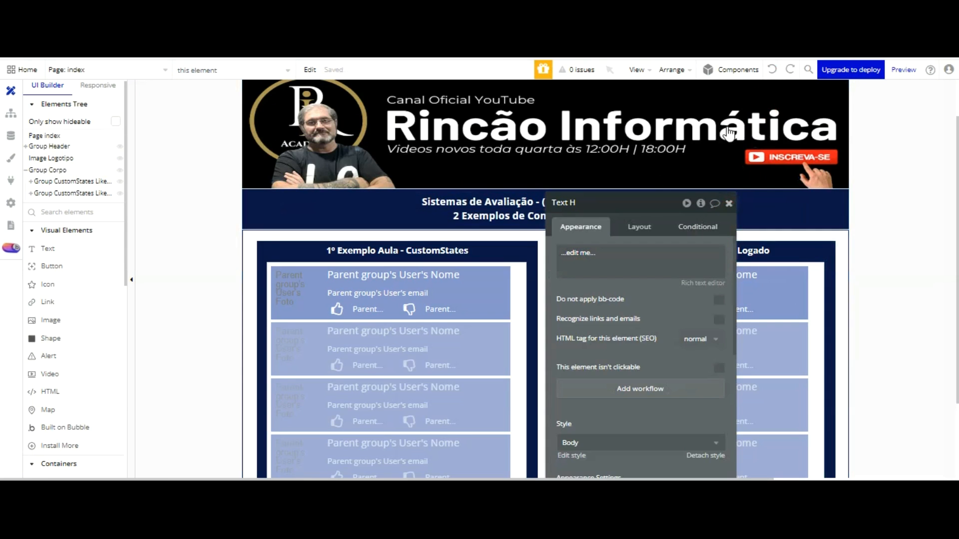
left_click(819, 232)
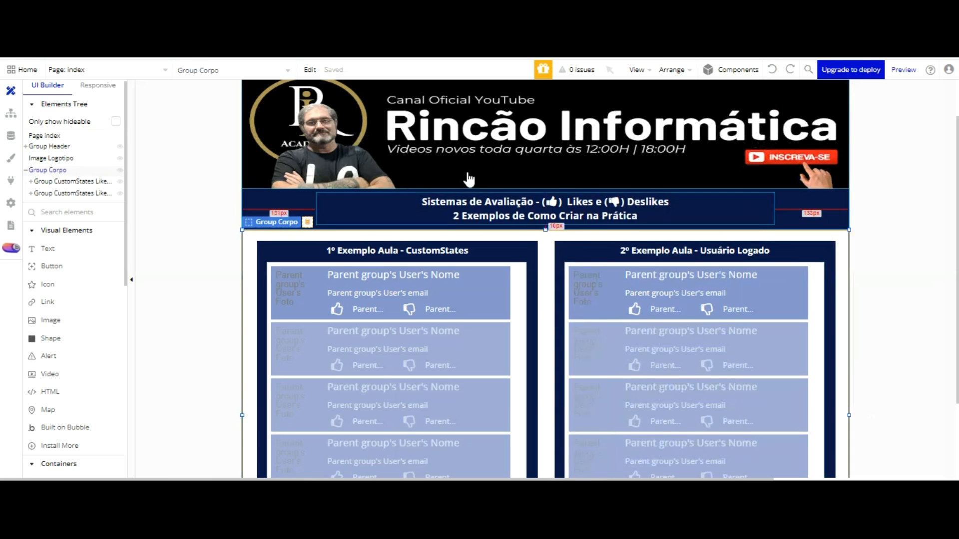
scroll(605, 189, "down", 2)
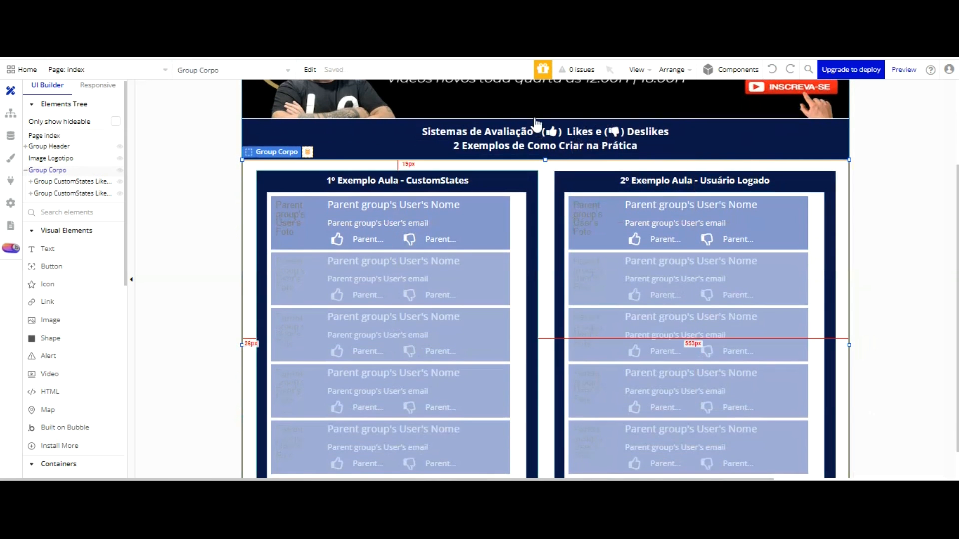
left_click(529, 184)
left_click(571, 183)
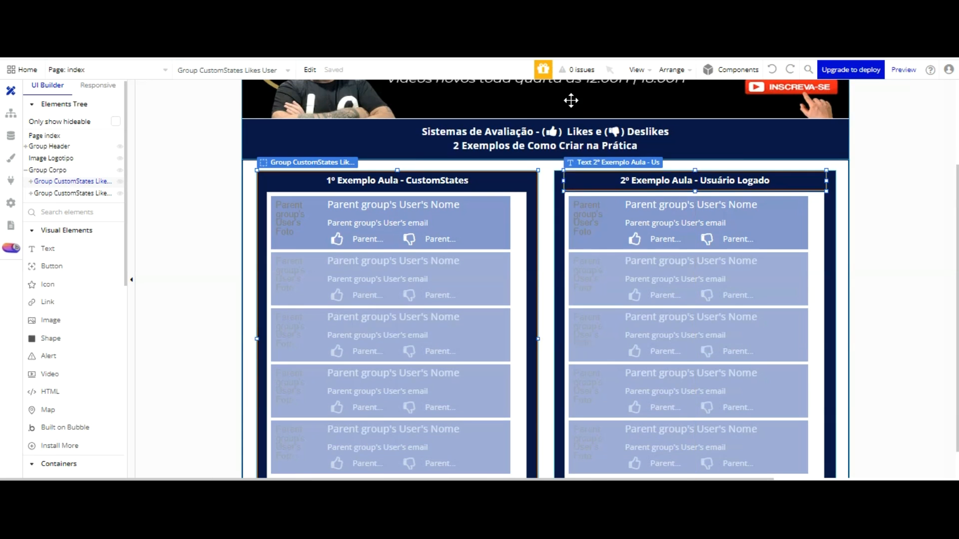
left_click(561, 201)
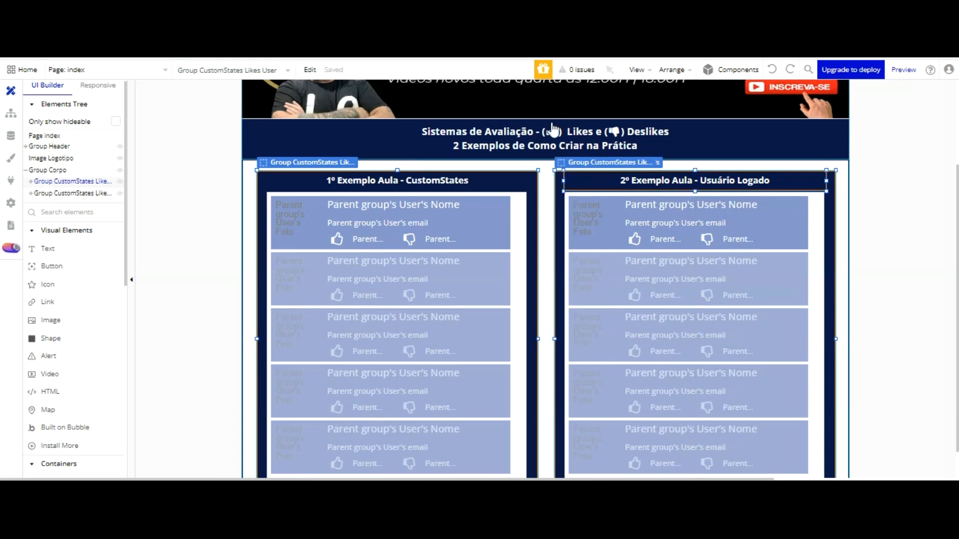
left_click(541, 200)
left_click(560, 214, "shift")
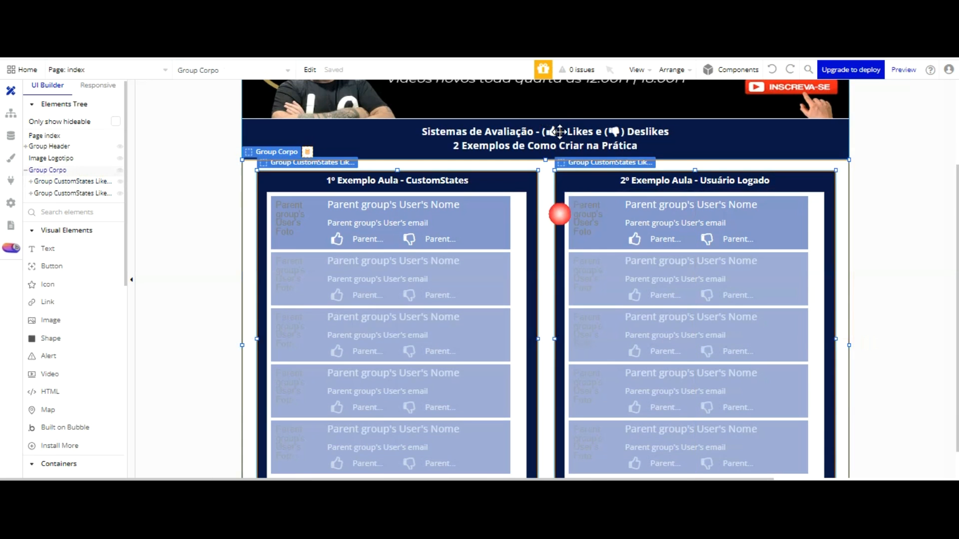
left_click(873, 118)
Select the CustomStates and Usuário Logado example groups together and shift them slightly down inside Group Corpo.
left_click(557, 183)
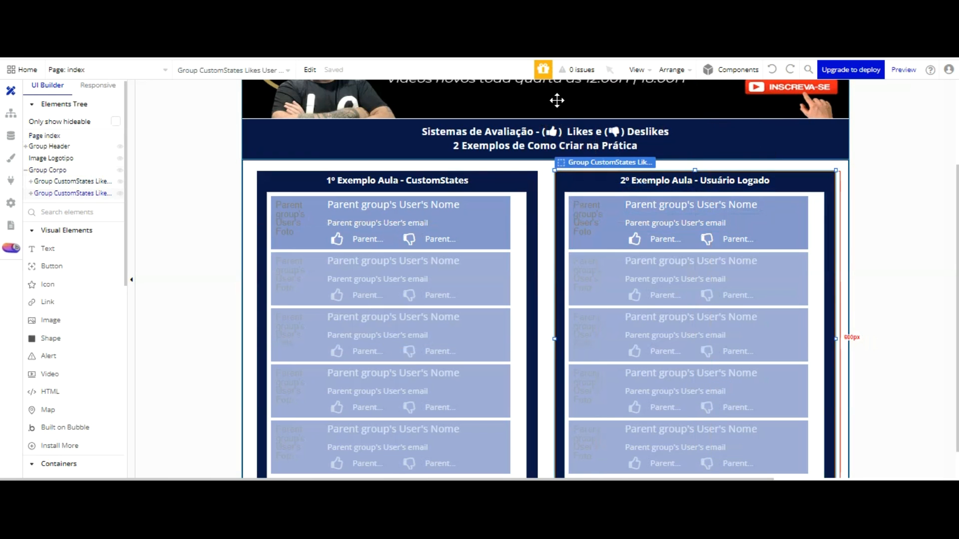
left_click(518, 173, "shift")
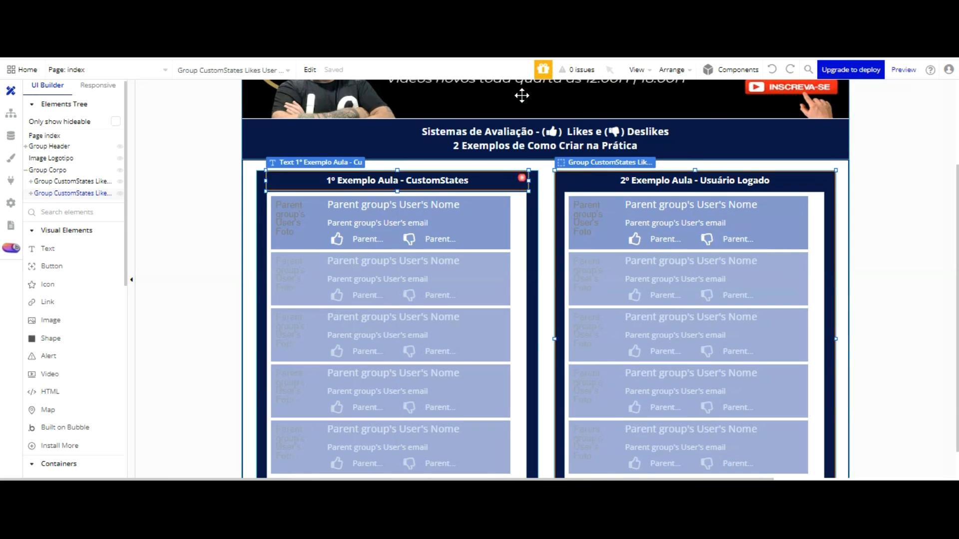
left_click(532, 197, "shift")
key("Down")
key("Down")
key("Down")
key("Down")
key("Down")
key("Down")
key("Down")
key("Down")
key("Down")
key("Down")
key("Down")
key("Down")
key("Down")
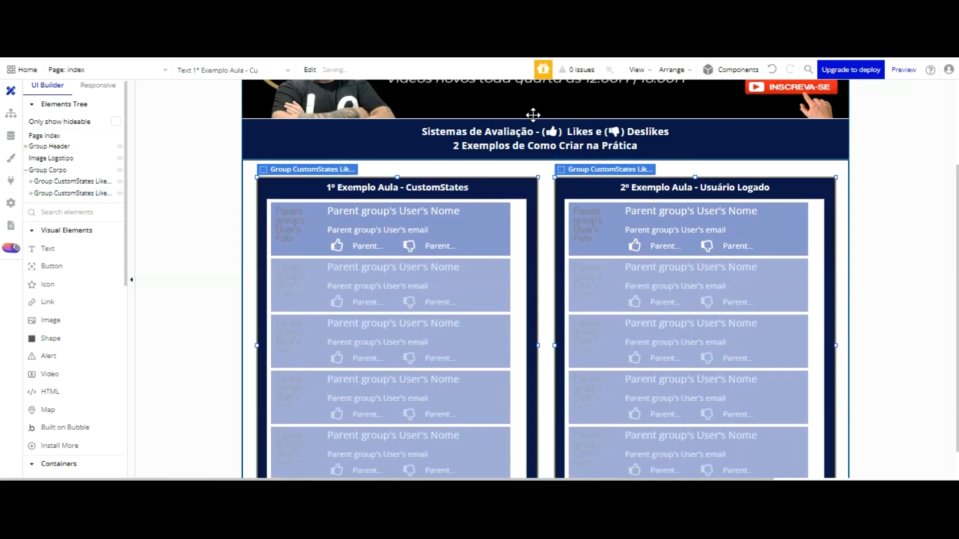
Add a text element above the second example reading "Usuário Logado:" followed by the dynamic value Current User's Nome.
left_click(53, 251)
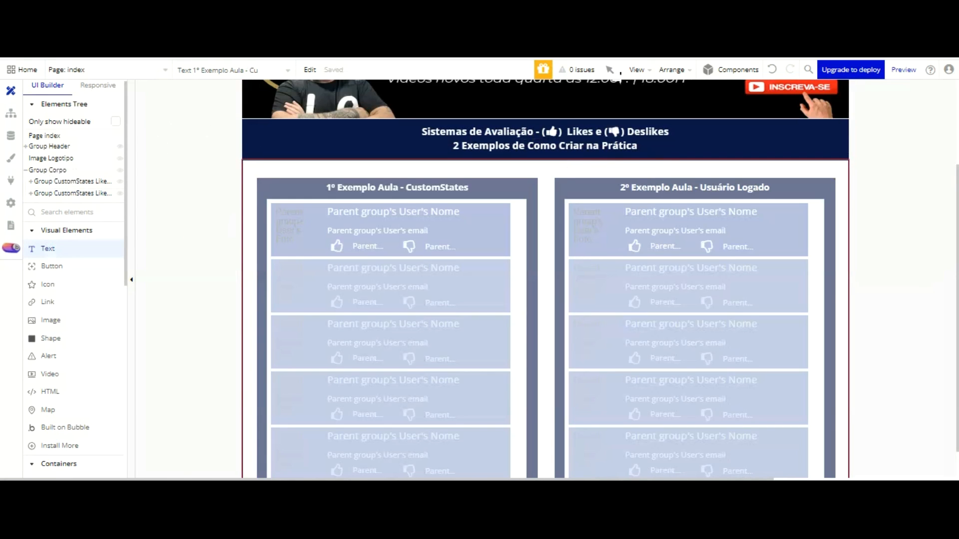
mouse_move(652, 87)
left_mouse_down()
mouse_move(769, 90)
mouse_move(771, 172)
left_mouse_up()
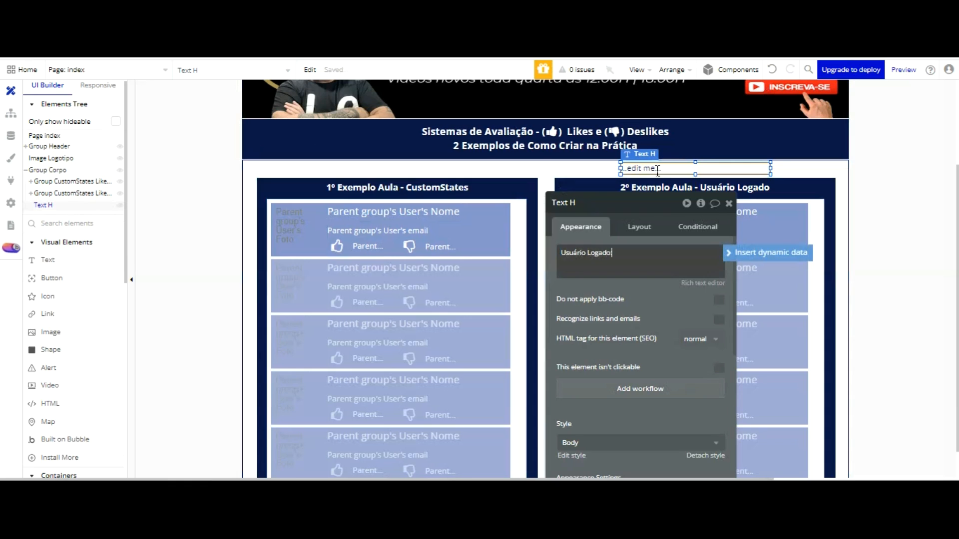
left_click(779, 253)
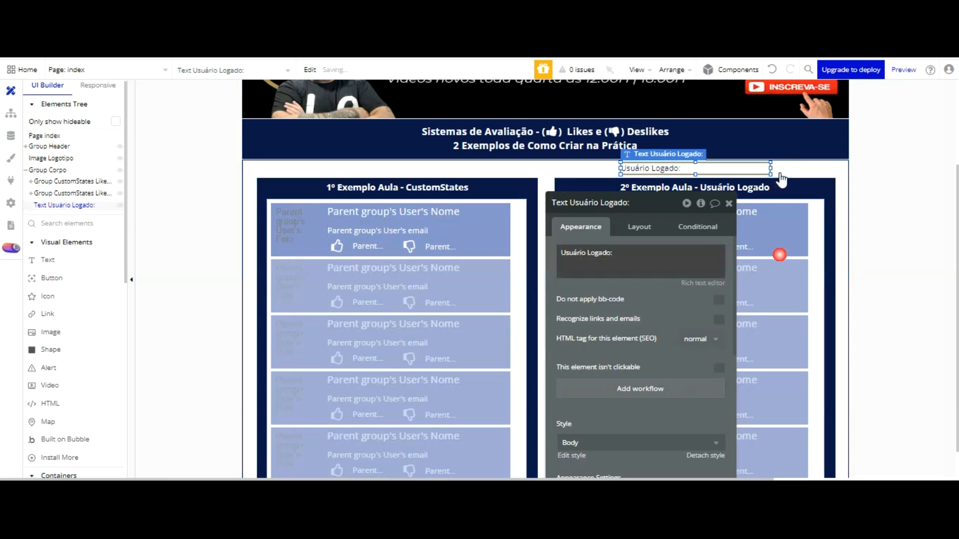
left_click(638, 313)
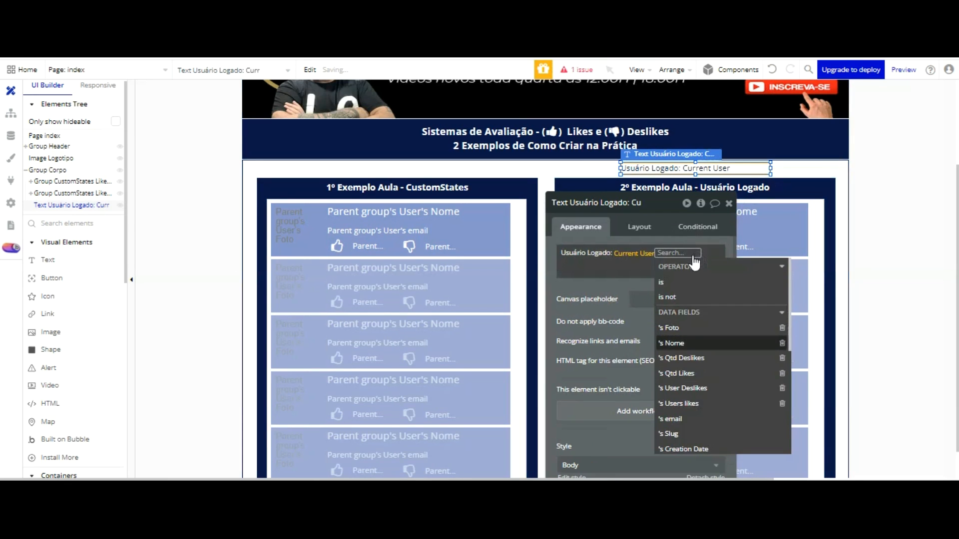
left_click(632, 307)
left_click(570, 207)
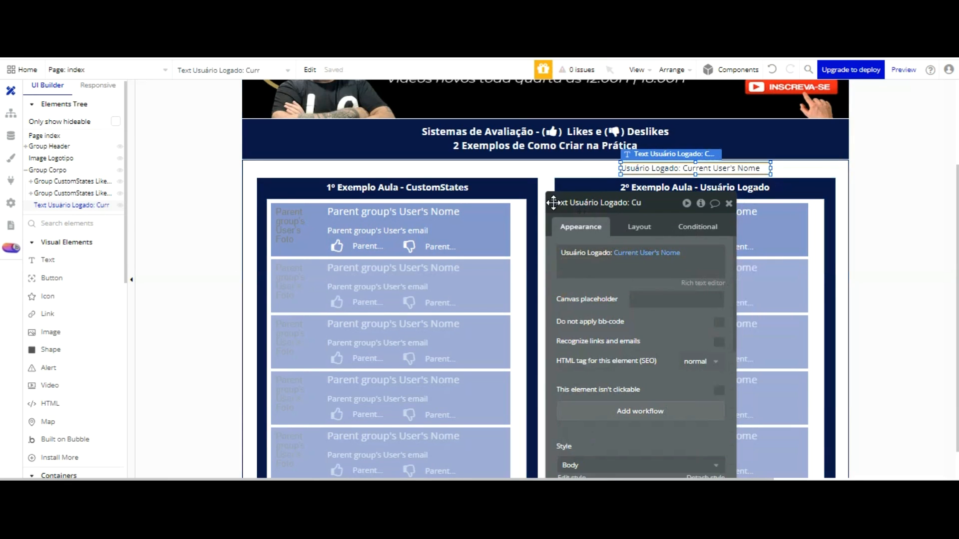
Make the "Usuário Logado:" label bold, colour the whole text black (#000000) in the rich text editor, and save it.
left_click(682, 283)
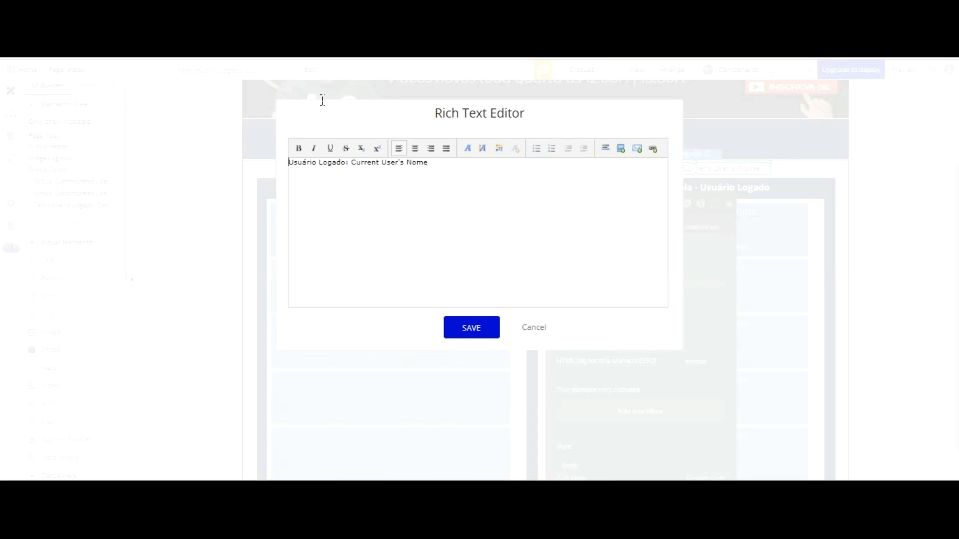
left_click_drag(353, 162, 289, 163)
left_click(298, 147)
left_click_drag(458, 164, 309, 159)
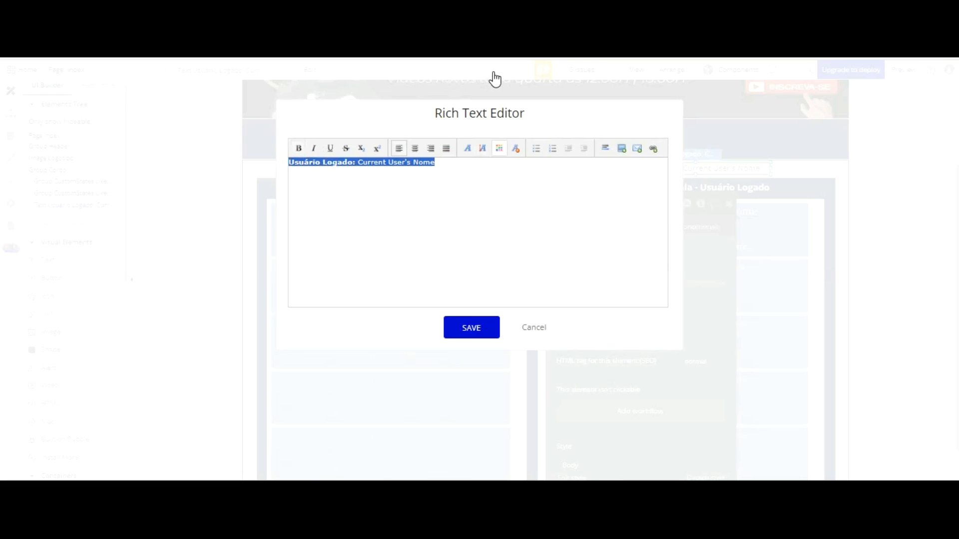
left_click(499, 149)
left_click(495, 159)
left_click(482, 257)
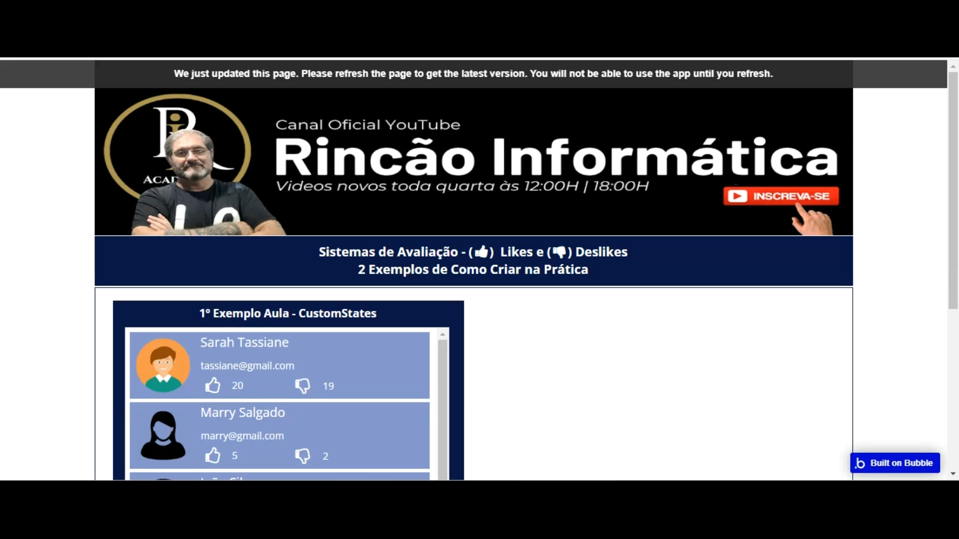
left_click(373, 112)
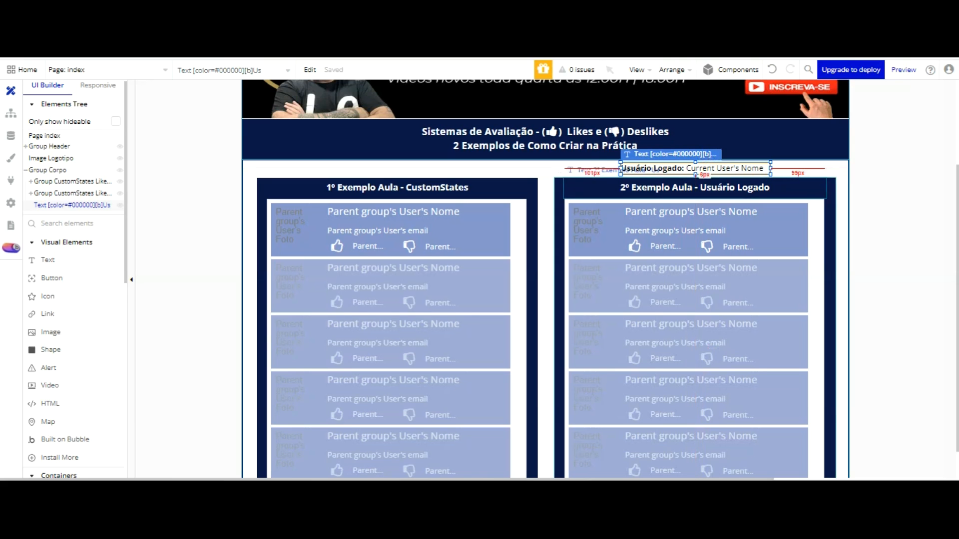
left_click(804, 189)
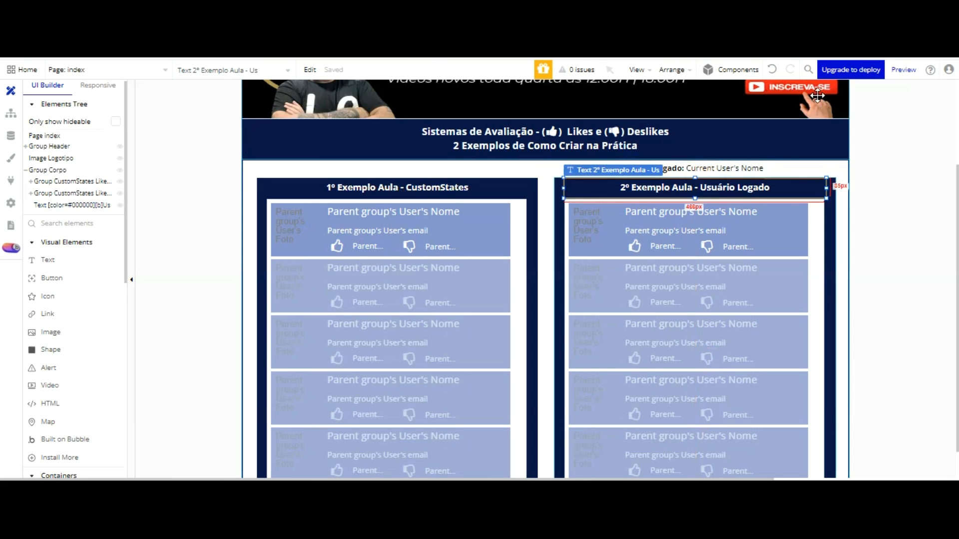
double_click(487, 186)
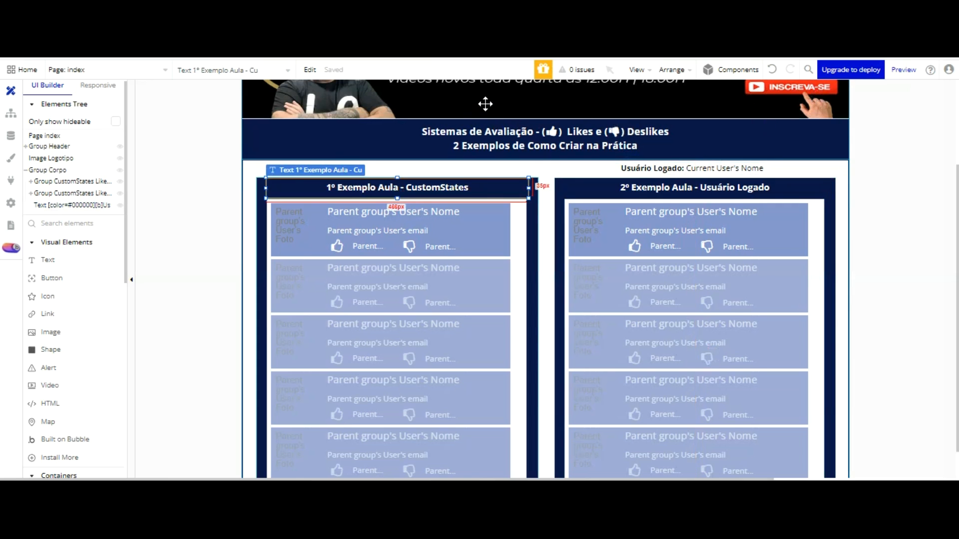
left_click(594, 206)
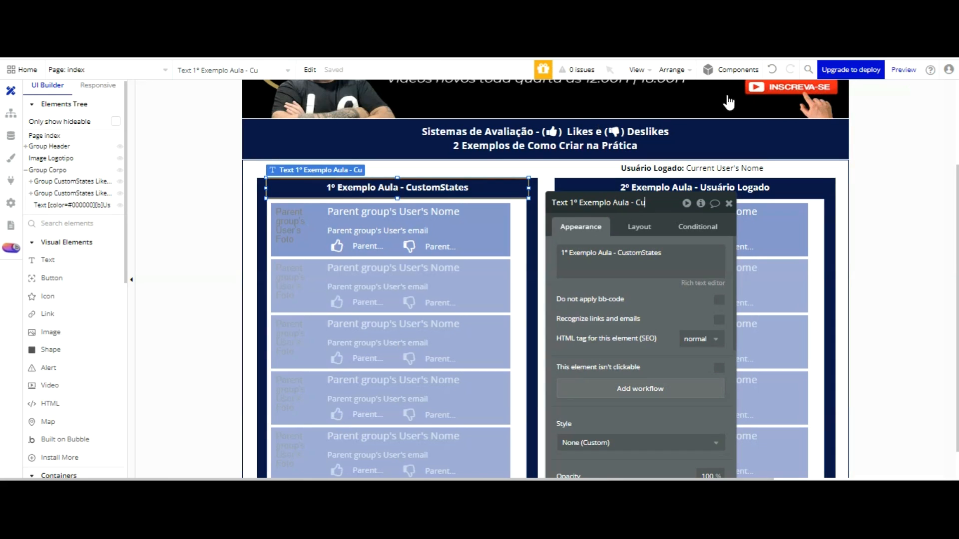
left_click(774, 188)
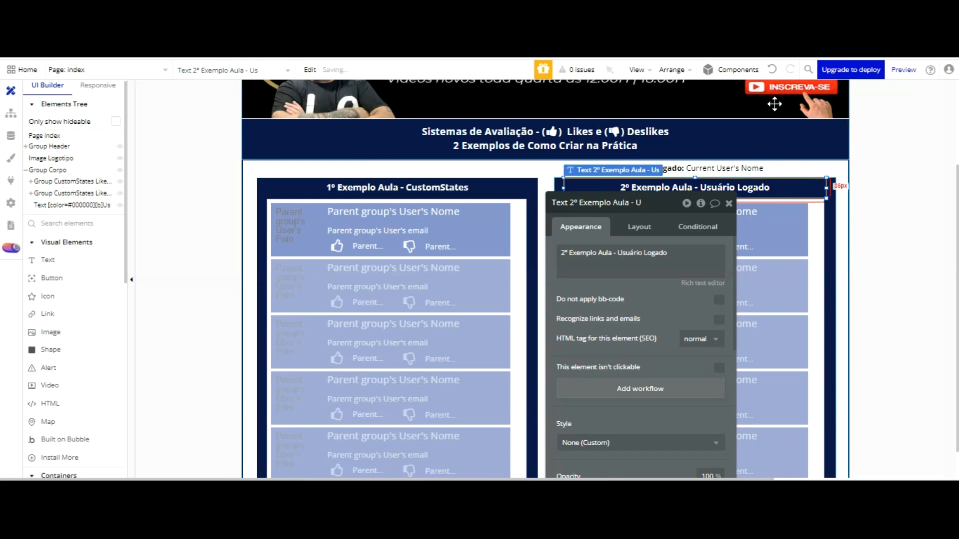
Rename the second example's container group to Group Likes User Logado.
left_click(831, 185)
left_click(610, 206)
key("BackSpace")
key("BackSpace")
key("BackSpace")
key("BackSpace")
key("BackSpace")
key("Return")
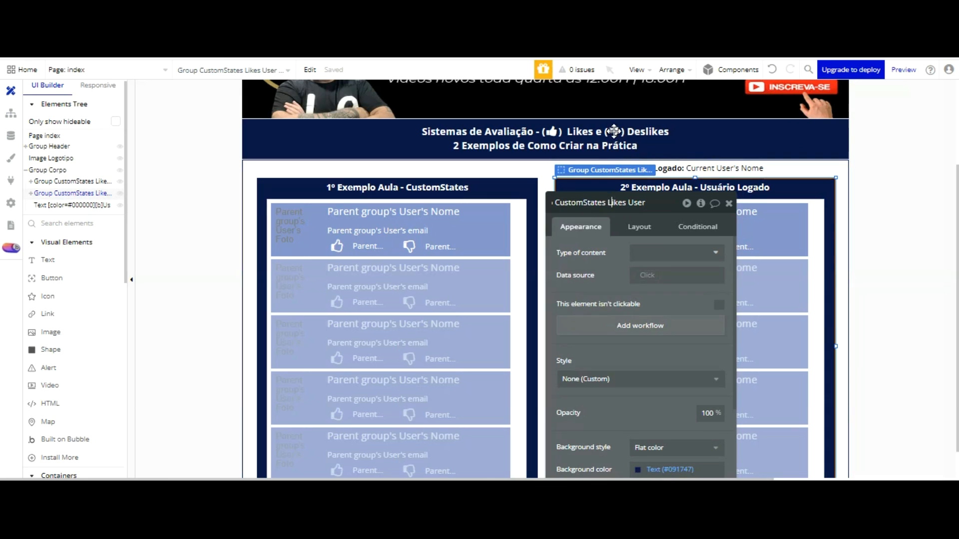
key("BackSpace")
key("BackSpace")
key("BackSpace")
key("BackSpace")
key("BackSpace")
key("BackSpace")
key("BackSpace")
left_click(622, 204)
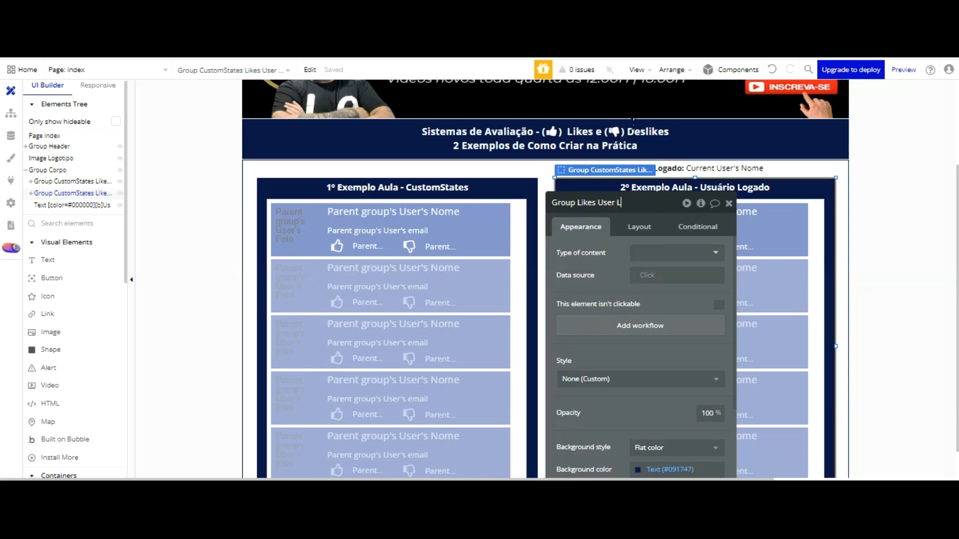
left_click(647, 173)
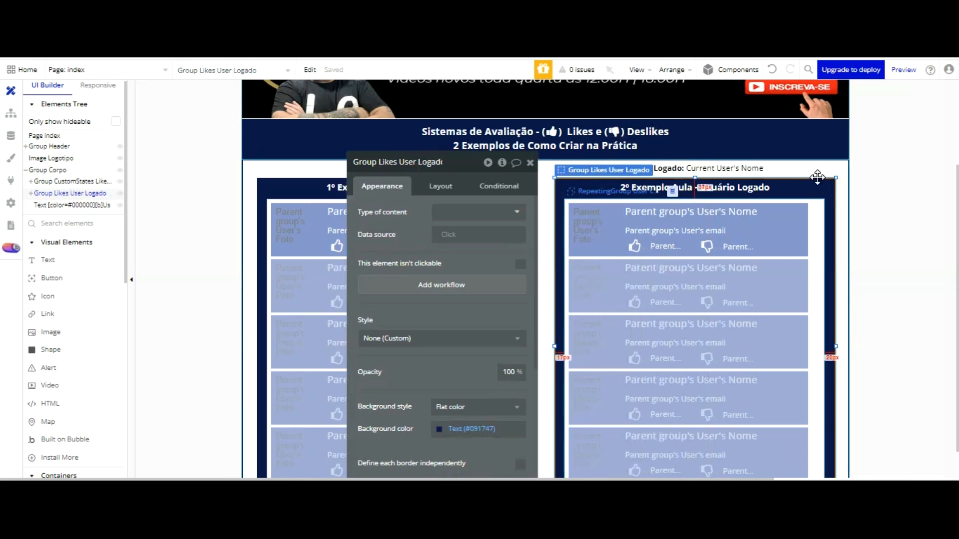
Rename the second example's repeating group to RepeatingGroup User Logado like.
left_click(686, 231)
left_click(418, 170)
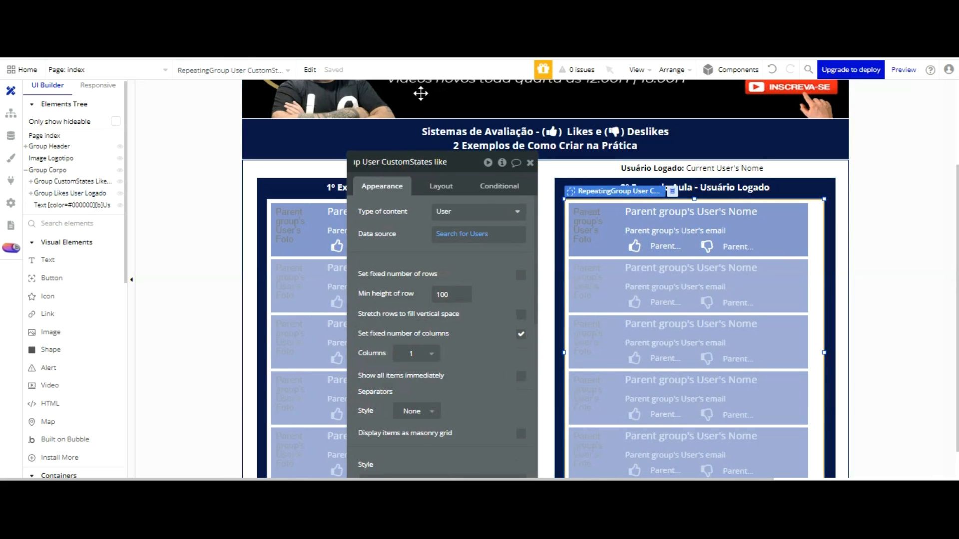
left_click(431, 162)
key("BackSpace")
key("BackSpace")
key("BackSpace")
key("BackSpace")
key("BackSpace")
key("BackSpace")
key("BackSpace")
key("BackSpace")
key("BackSpace")
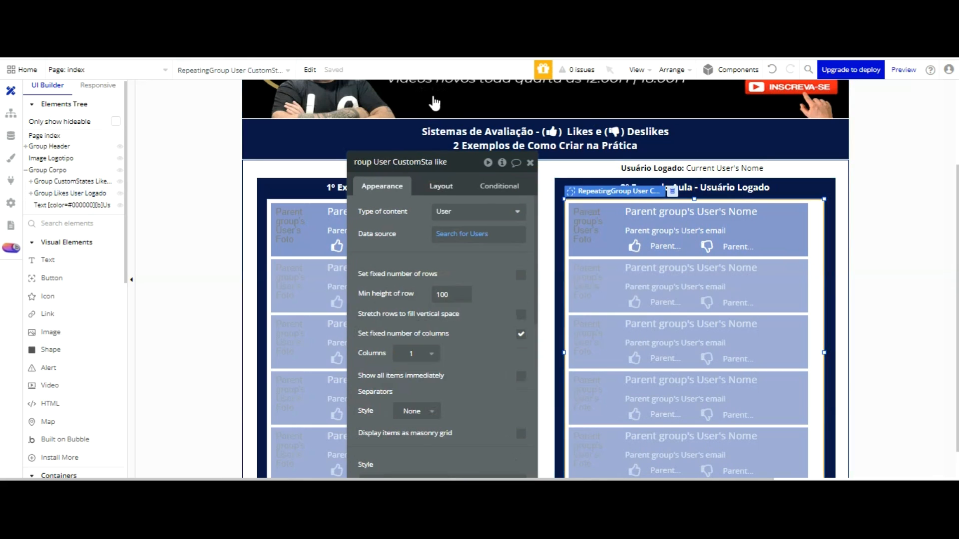
key("BackSpace")
key("BackSpace")
key("BackSpace")
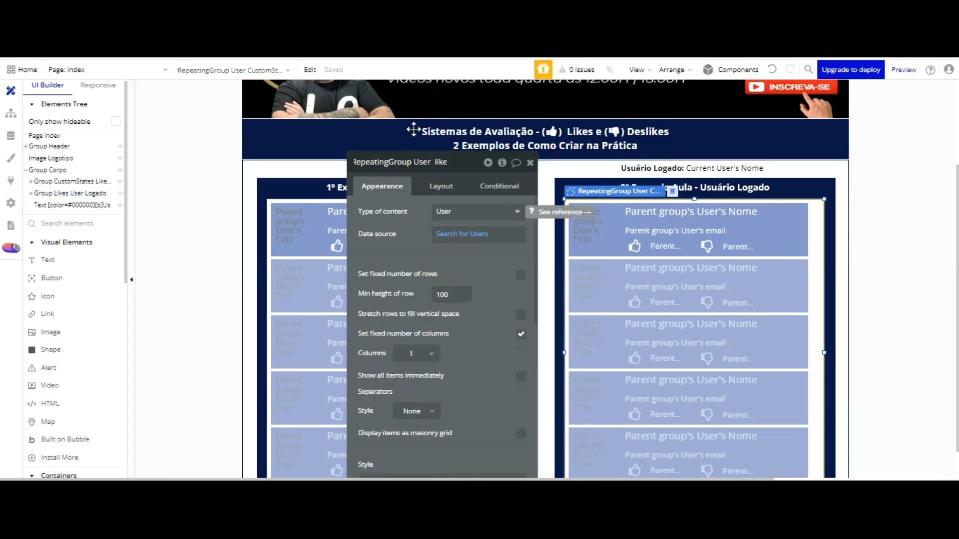
type("Logado")
left_click(441, 259)
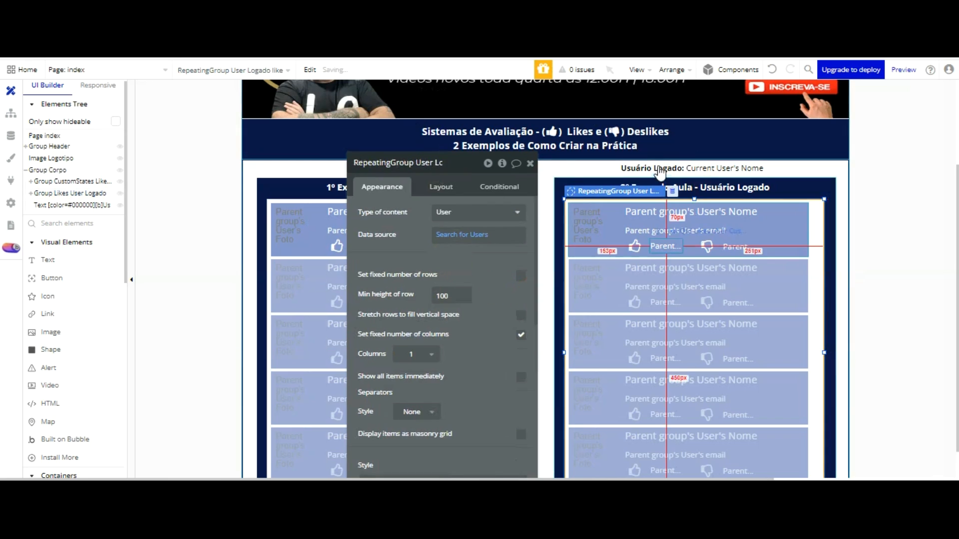
Rename the second example's like icon to Icon likes user rg logado.
left_click(635, 246)
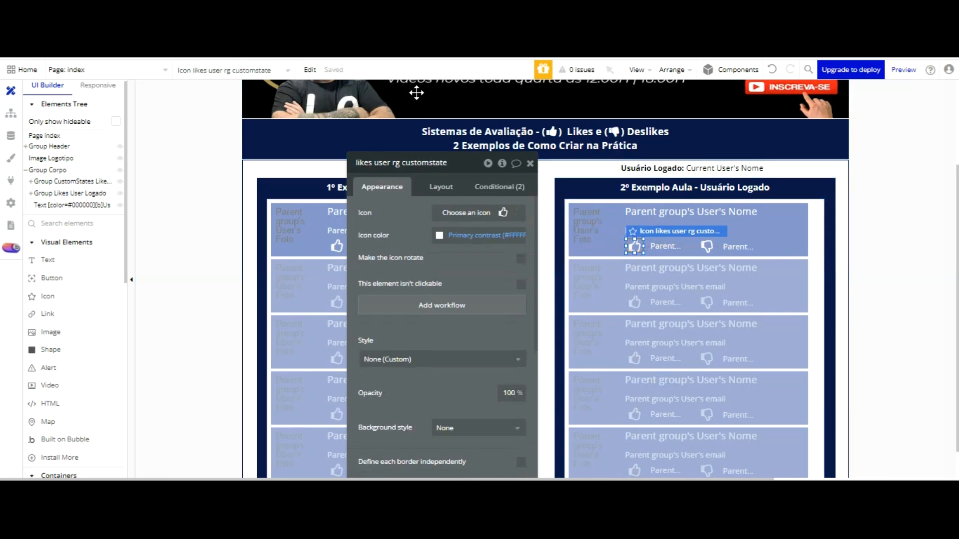
left_click_drag(441, 163, 455, 172)
type("lo")
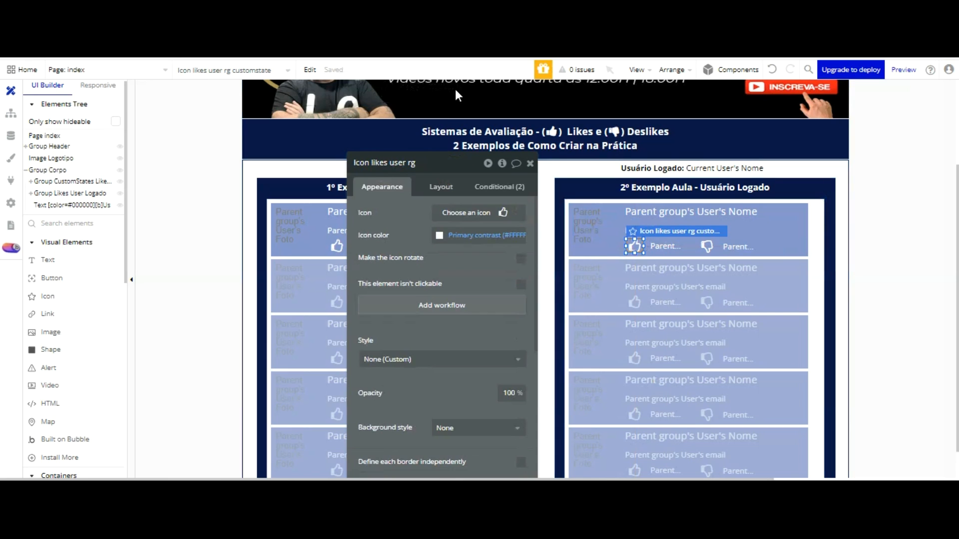
type("gado")
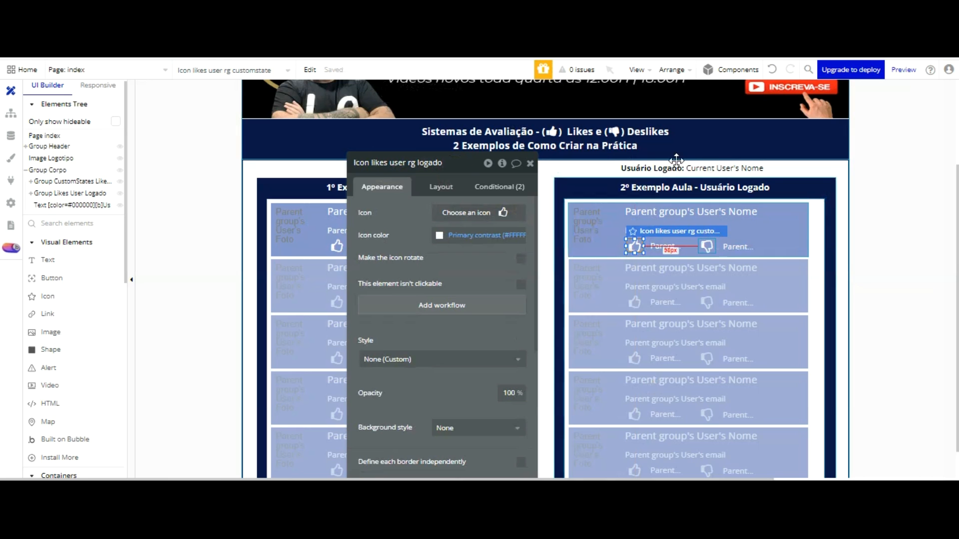
Rename the second example's dislike icon to Icon dislikes user rg logado.
left_click(706, 246)
left_click(438, 163)
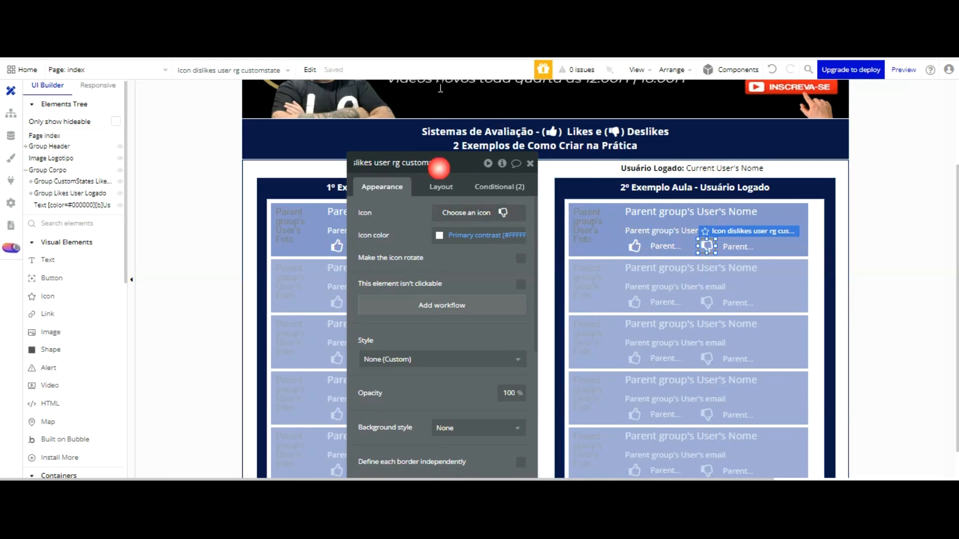
key("BackSpace")
key("BackSpace")
key("BackSpace")
key("BackSpace")
key("BackSpace")
key("BackSpace")
key("BackSpace")
key("BackSpace")
key("BackSpace")
key("BackSpace")
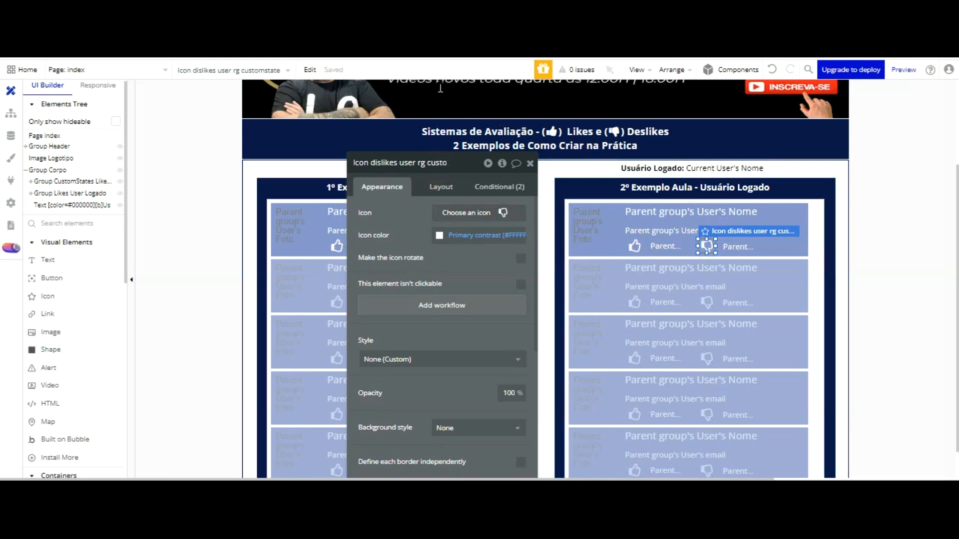
type("logado")
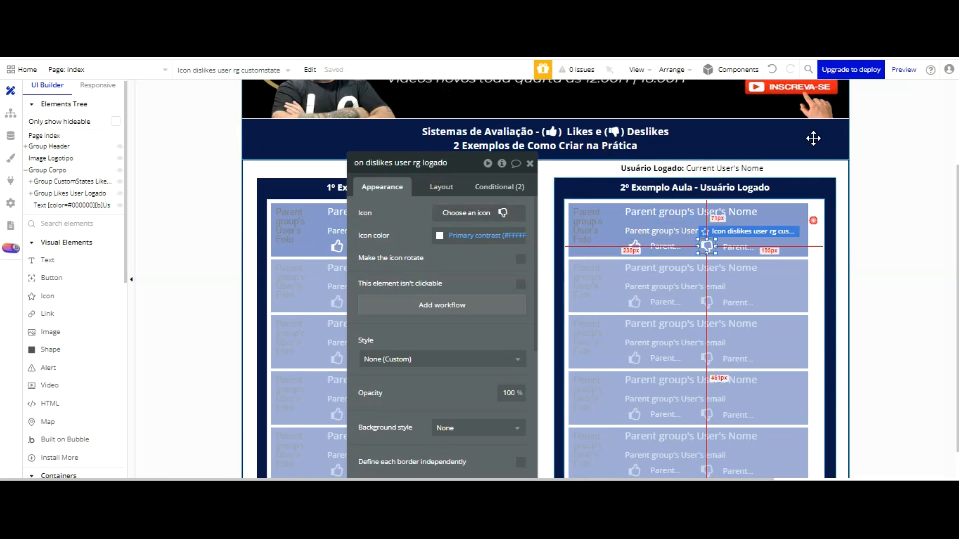
Rename the row group inside the second example's repeating group to Group User RP User Logado.
left_click(813, 220)
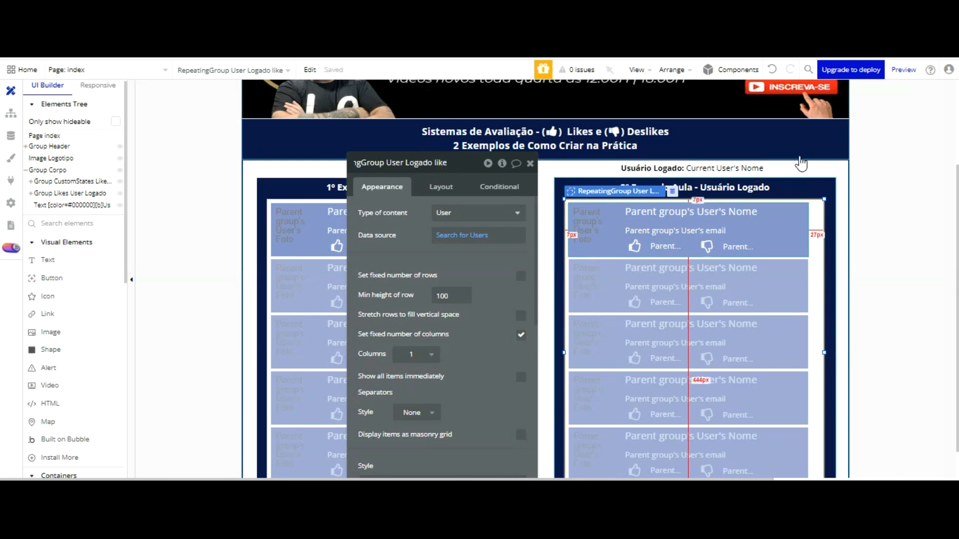
left_click(798, 238)
left_click(420, 162)
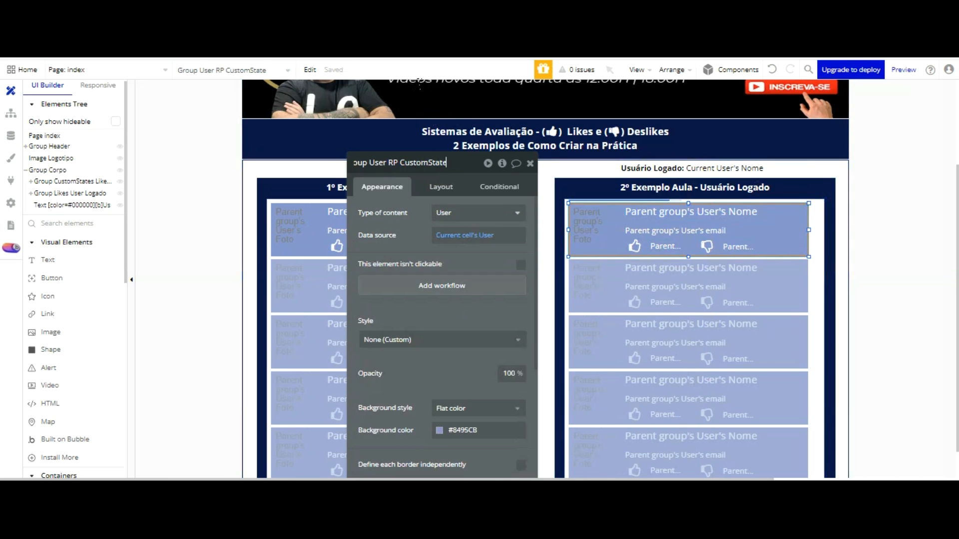
key("BackSpace")
key("BackSpace")
key("BackSpace")
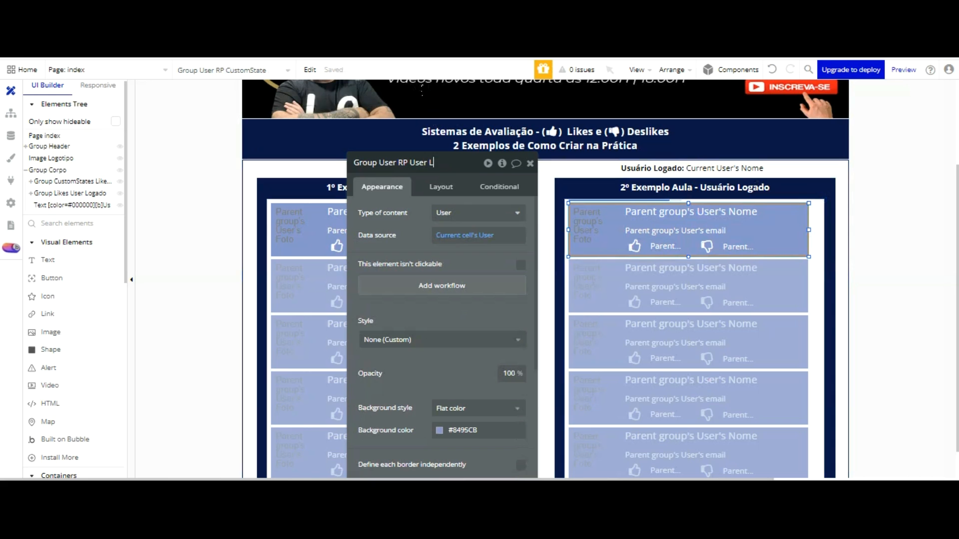
type("User Logado")
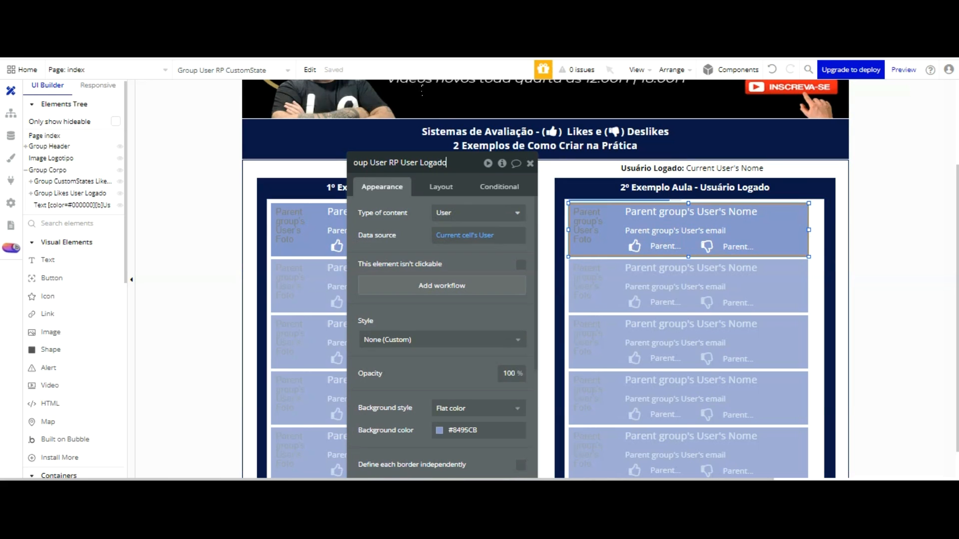
Append "logado" to the element names of the second example's user name and email texts.
left_click(705, 213)
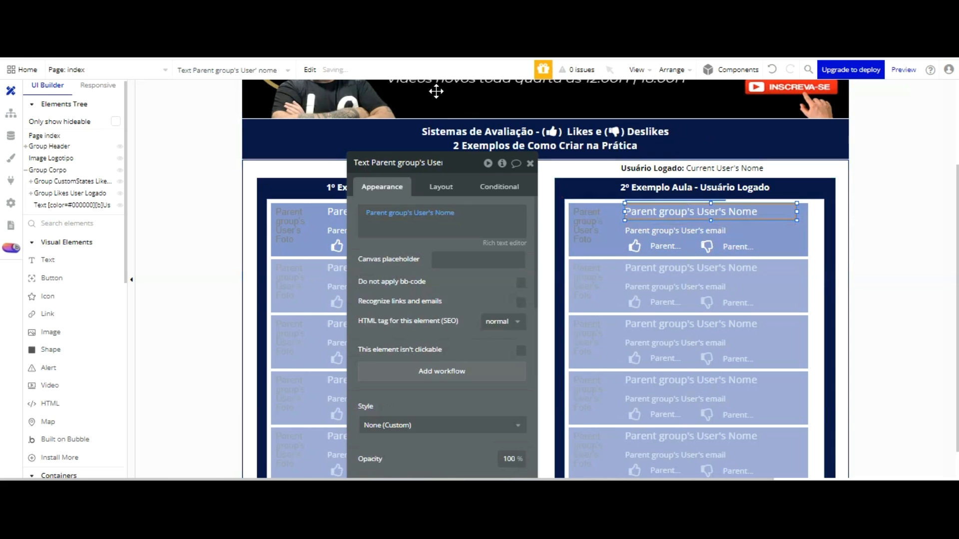
left_click(429, 163)
type("logado")
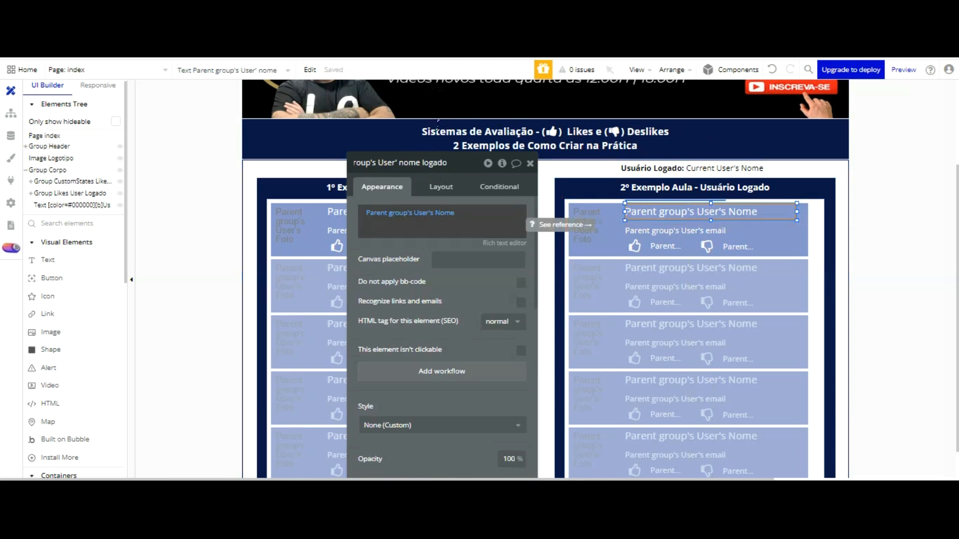
left_click(678, 230)
left_click(428, 163)
type("logado")
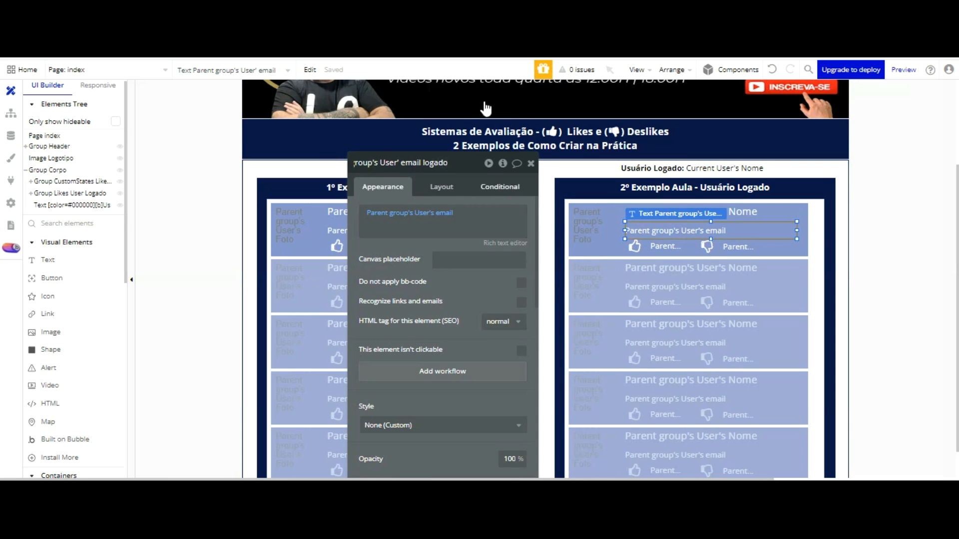
Rename the second example's like count text to Text Qtd Likes User Logado.
left_click(634, 247)
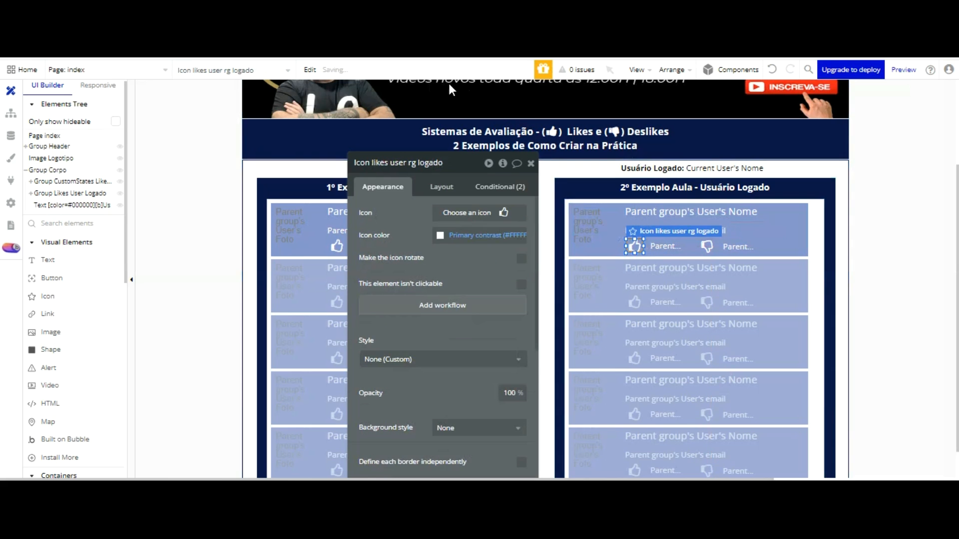
left_click(664, 246)
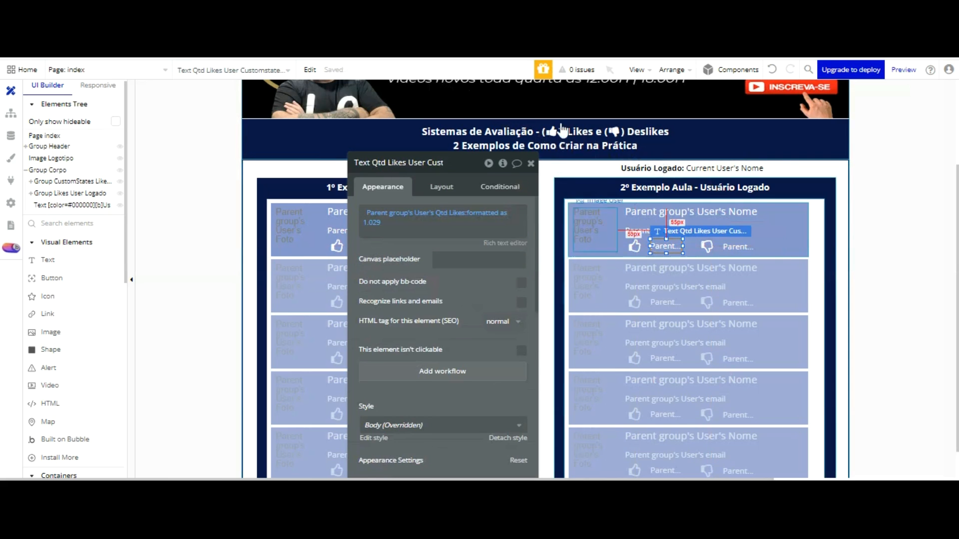
left_click(426, 163)
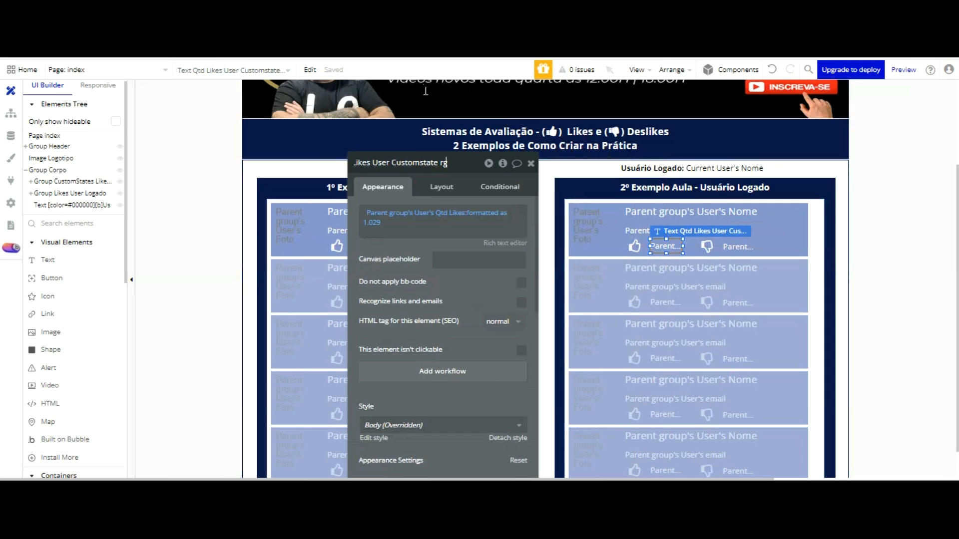
key("BackSpace")
key("BackSpace")
key("BackSpace")
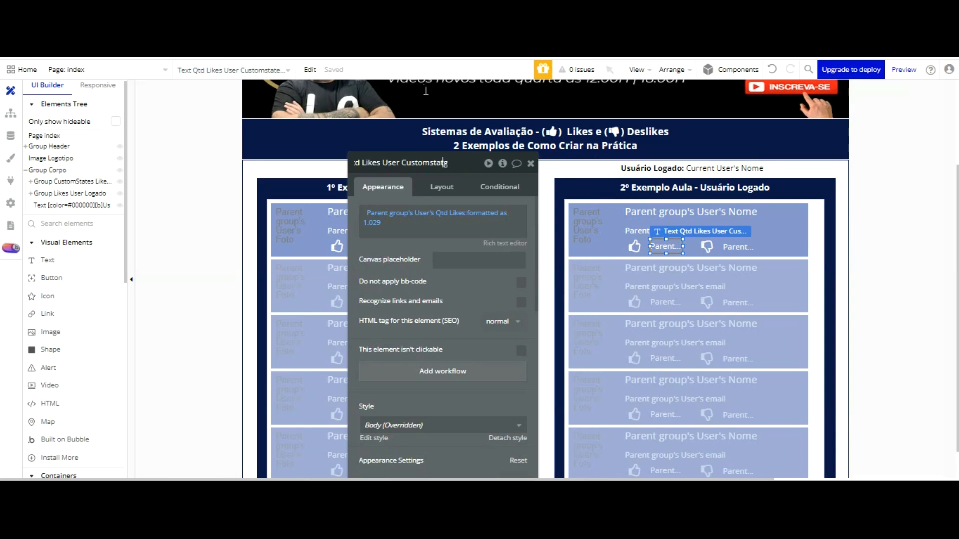
key("BackSpace")
key("BackSpace")
key("BackSpace")
key("BackSpace")
key("BackSpace")
key("BackSpace")
key("BackSpace")
key("BackSpace")
key("BackSpace")
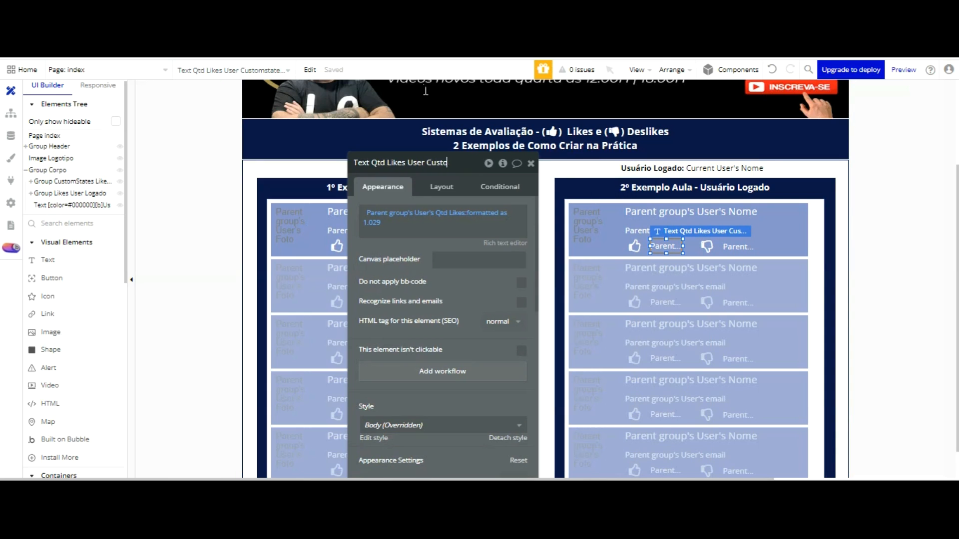
type("Logado")
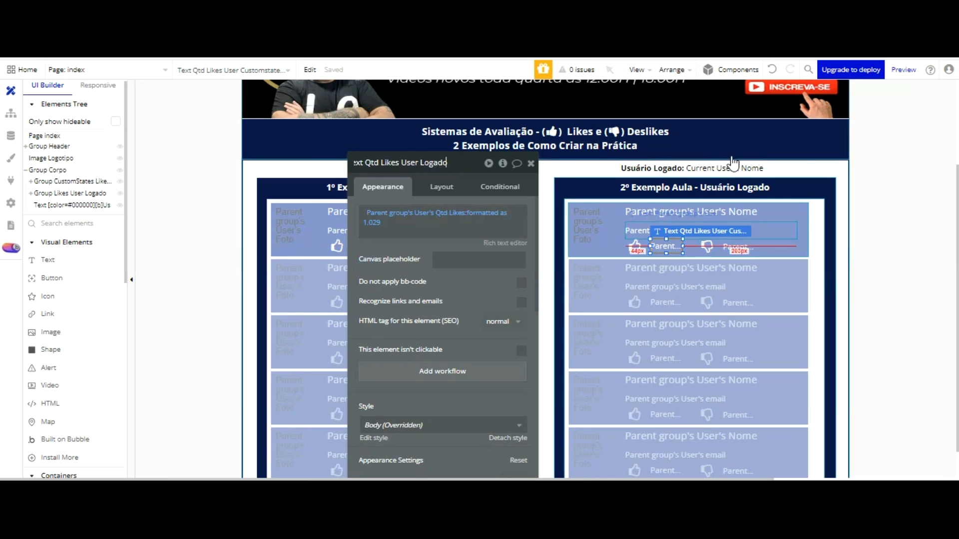
Rename the second example's dislike count text to Text Qtd Deslikes User Logado.
left_click(737, 247)
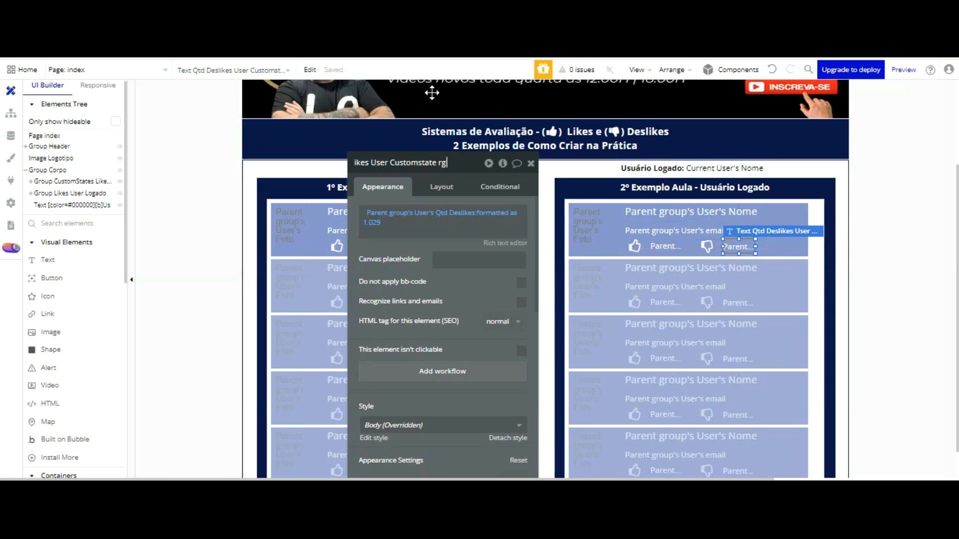
key("BackSpace")
key("BackSpace")
key("BackSpace")
key("BackSpace")
key("BackSpace")
key("BackSpace")
key("BackSpace")
key("BackSpace")
key("BackSpace")
key("BackSpace")
key("BackSpace")
key("BackSpace")
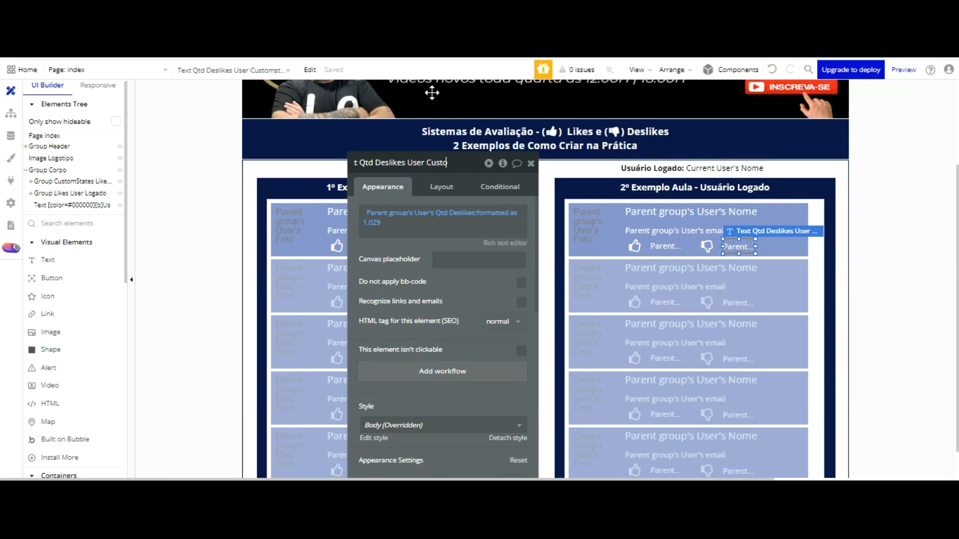
key("BackSpace")
key("BackSpace")
key("BackSpace")
type("Logado")
left_click(490, 293)
Add a condition to the second example's like icon for when Current User is logged out.
left_click(634, 246)
left_click_drag(535, 253, 390, 173)
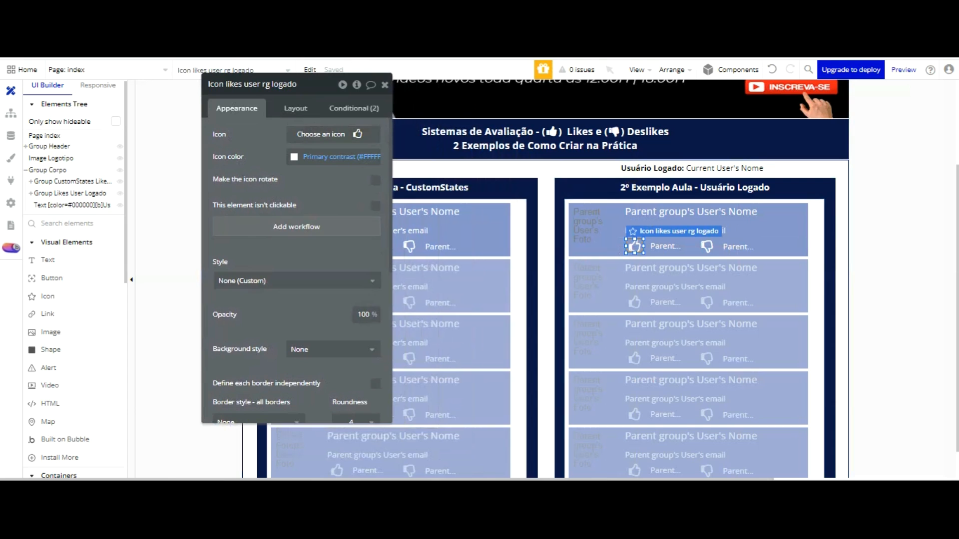
left_click(353, 108)
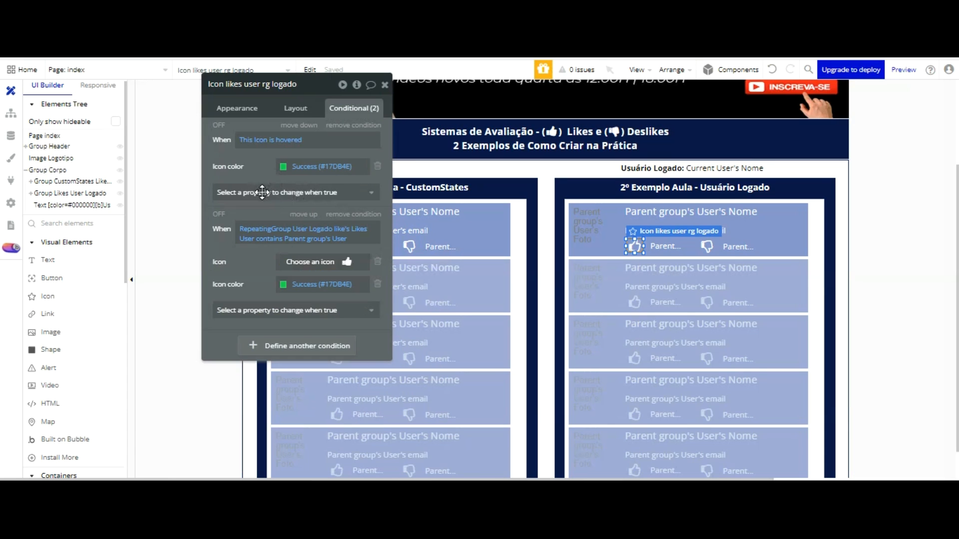
left_click(306, 311)
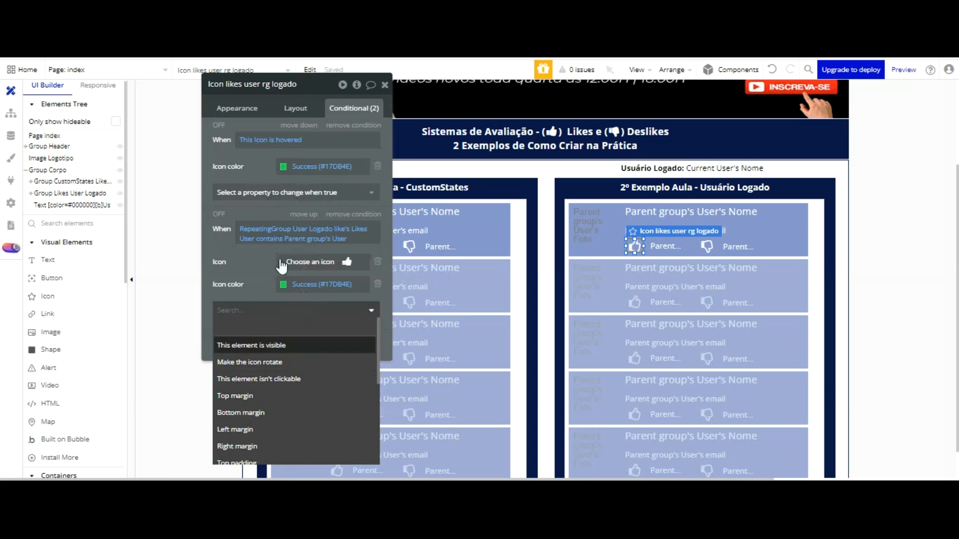
left_click(264, 206)
left_click(278, 344)
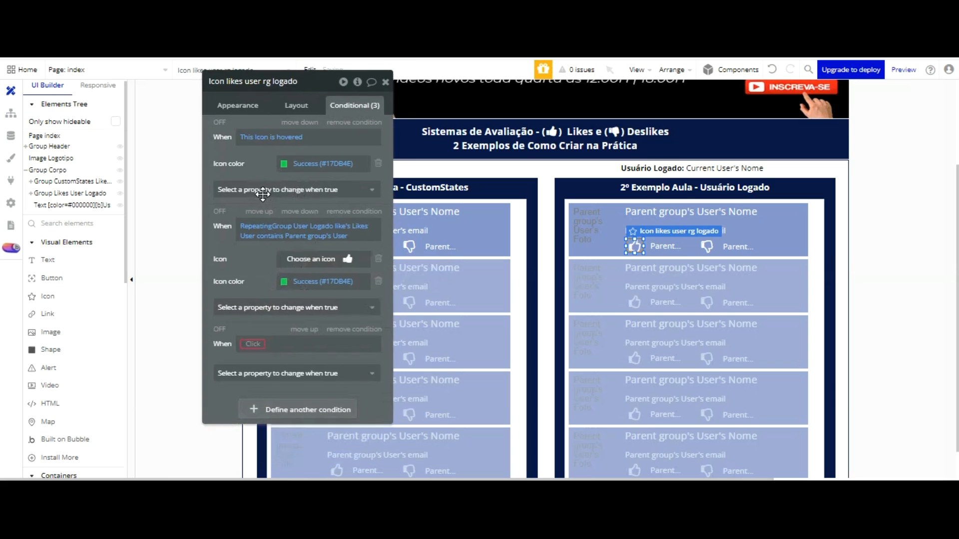
left_click(280, 277)
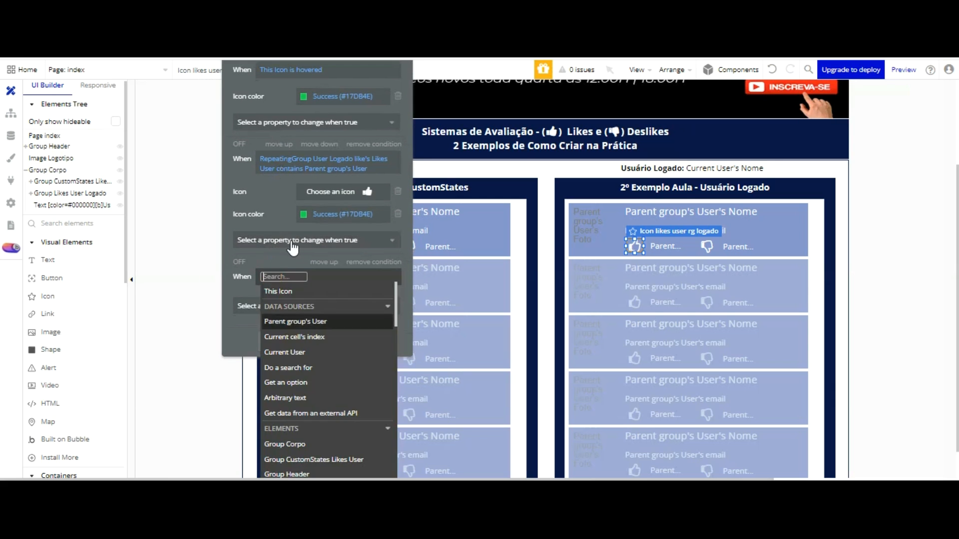
left_click(284, 352)
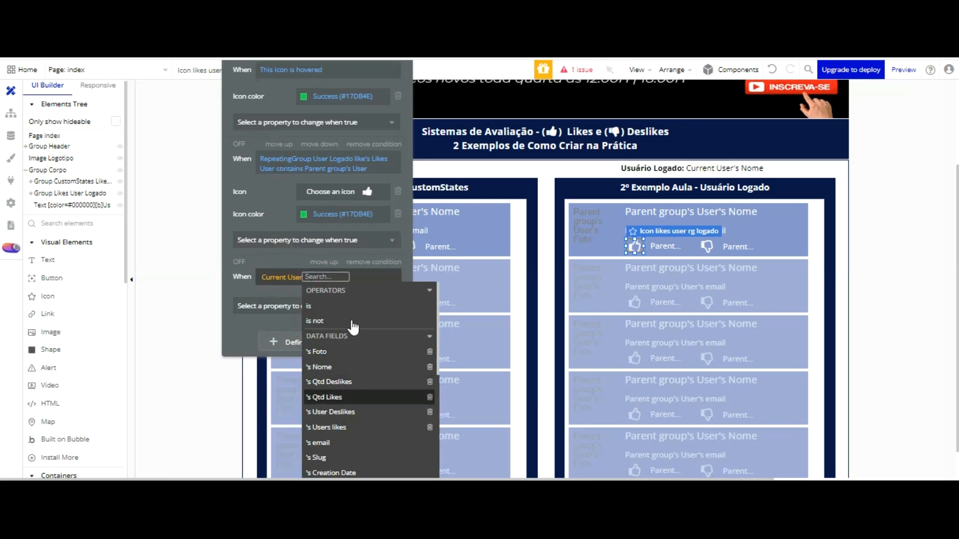
scroll(367, 335, "down", 3)
scroll(367, 361, "down", 1)
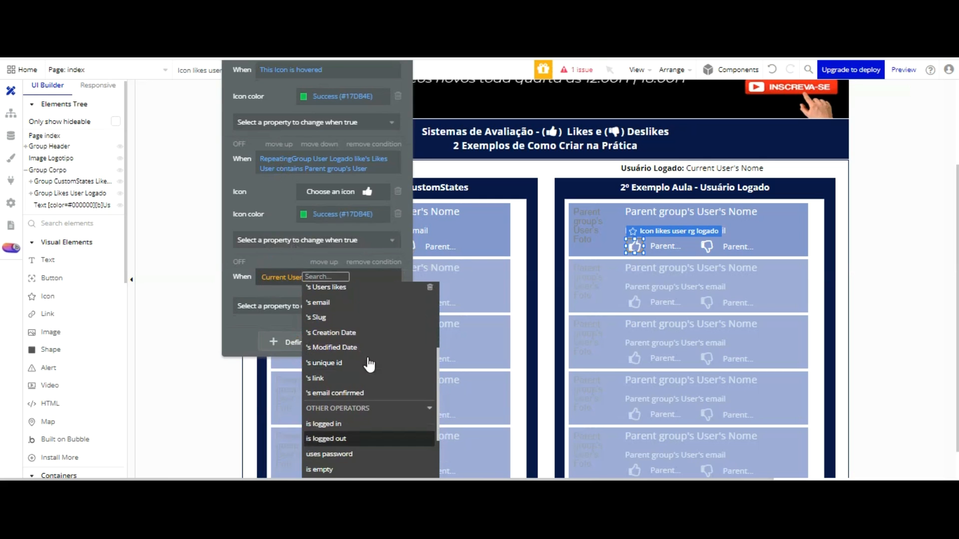
left_click(361, 435)
left_click(293, 270)
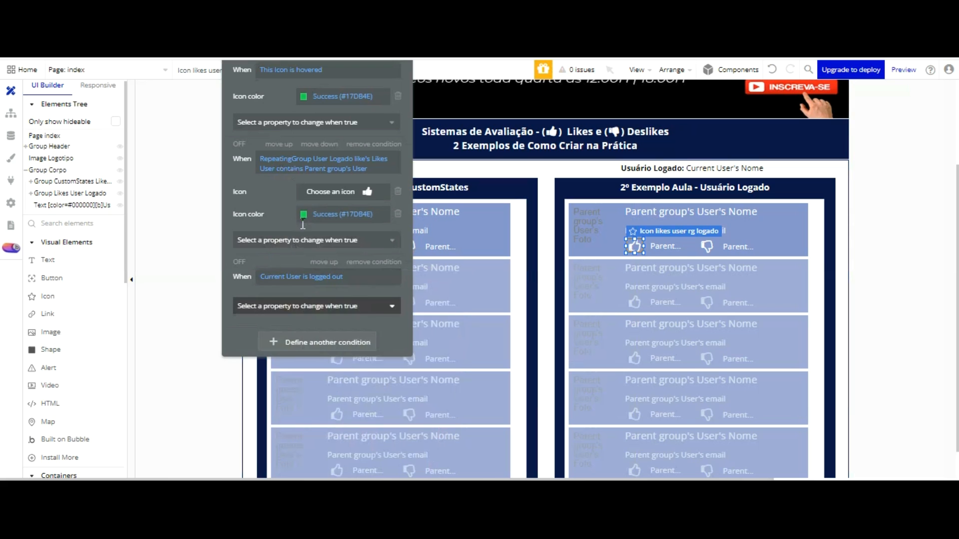
Make the like icon not clickable in its logged-out condition by enabling "This element isn't clickable".
left_click(336, 306)
key("Down")
key("Return")
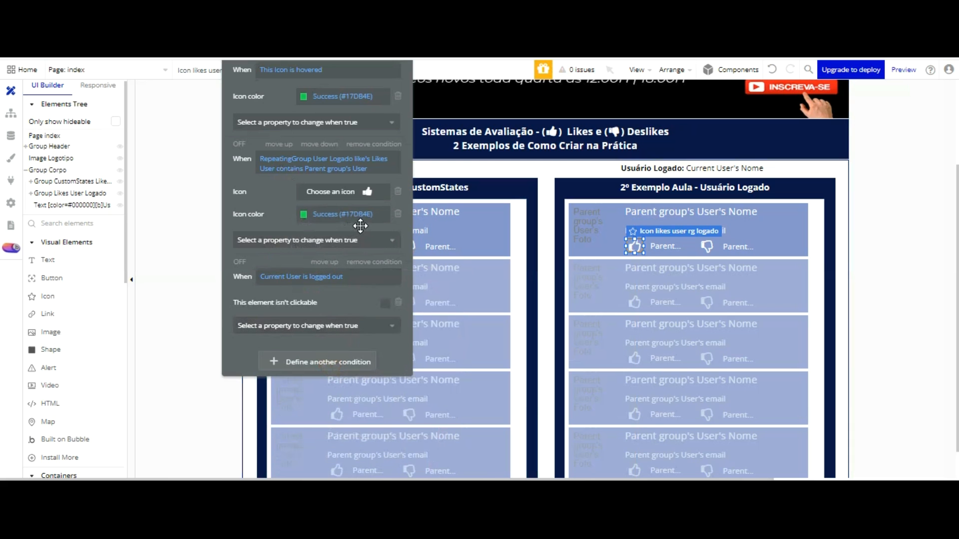
left_click(383, 303)
left_click_drag(349, 221, 368, 212)
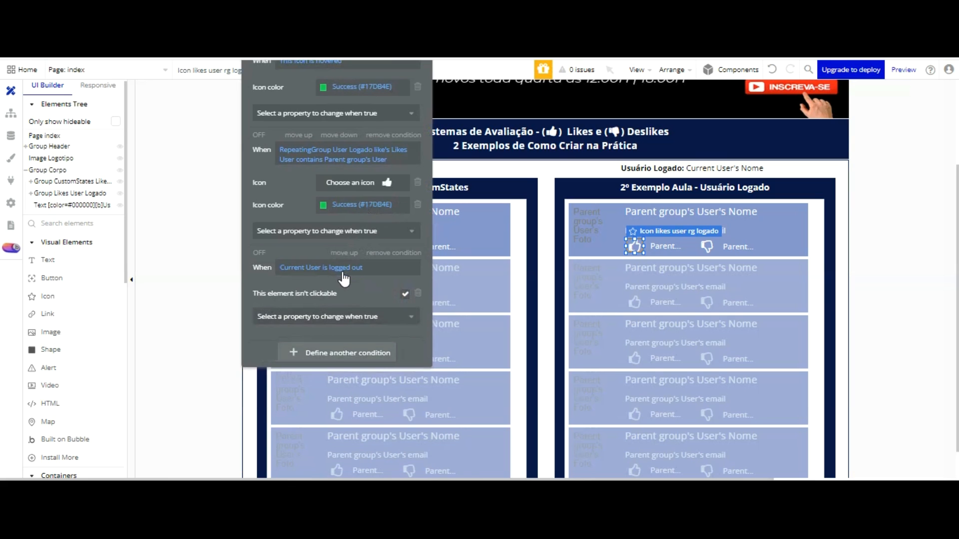
left_click(344, 353)
scroll(318, 285, "down", 2)
left_click(294, 296)
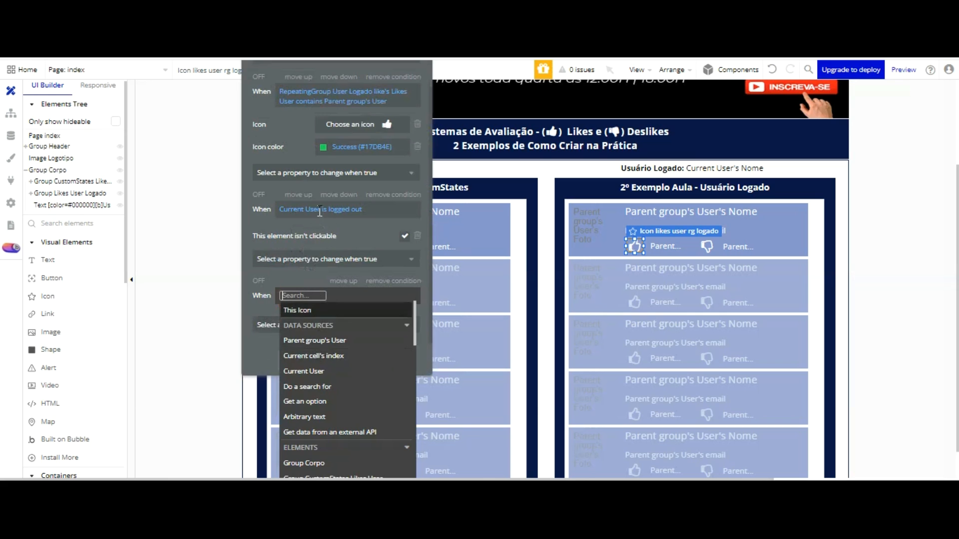
left_click(311, 280)
left_click(393, 281)
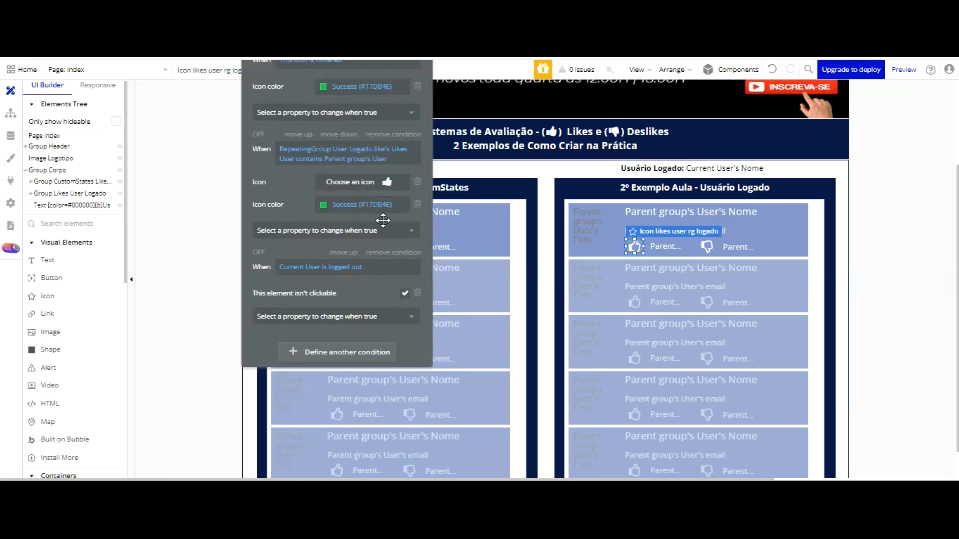
Add an icon color property to the like icon's logged-out condition and set it to grey #BAB2B2.
left_click(349, 317)
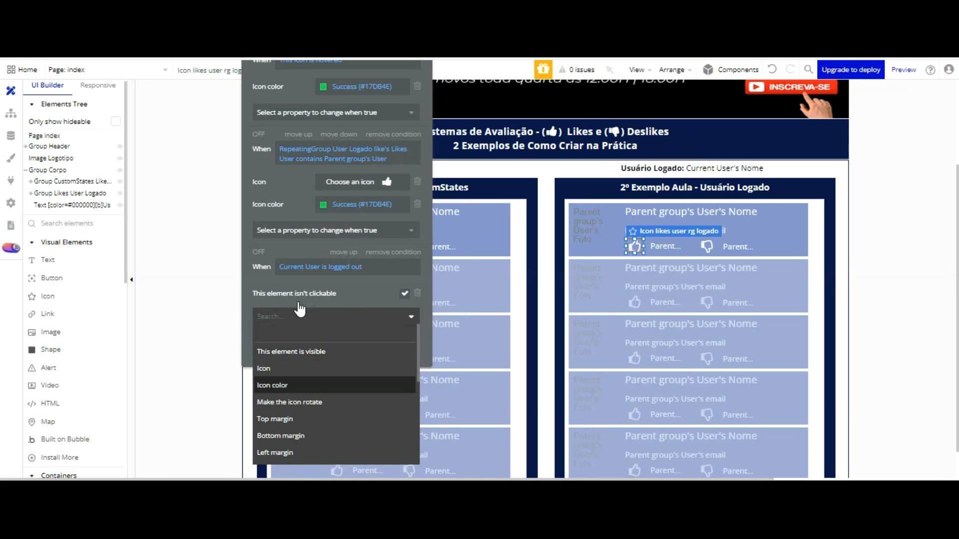
left_click(298, 384)
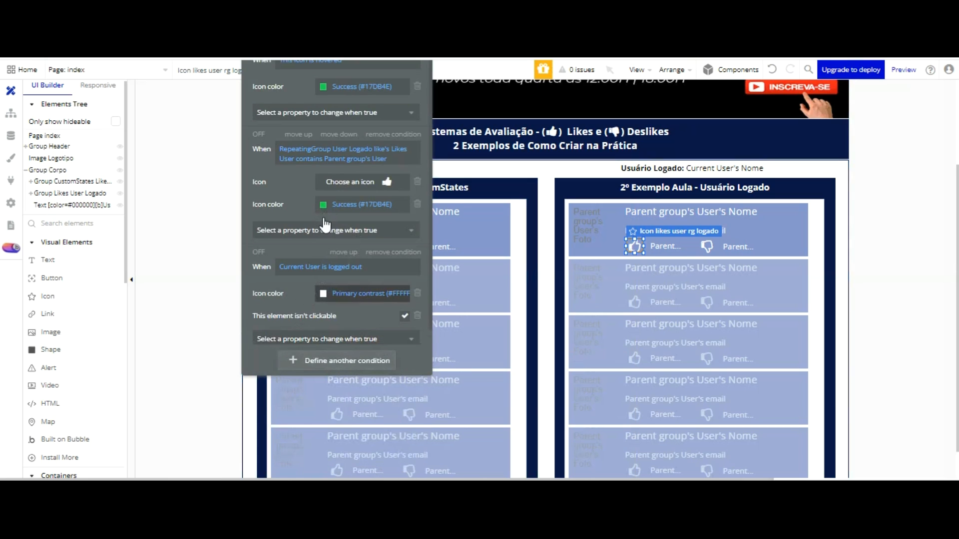
left_click(323, 294)
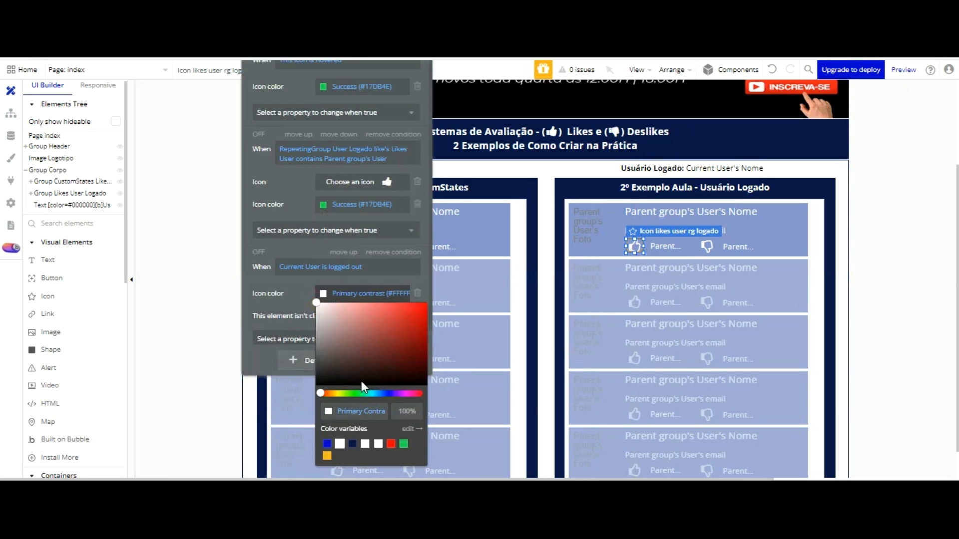
left_click_drag(333, 353, 213, 311)
left_click(307, 297)
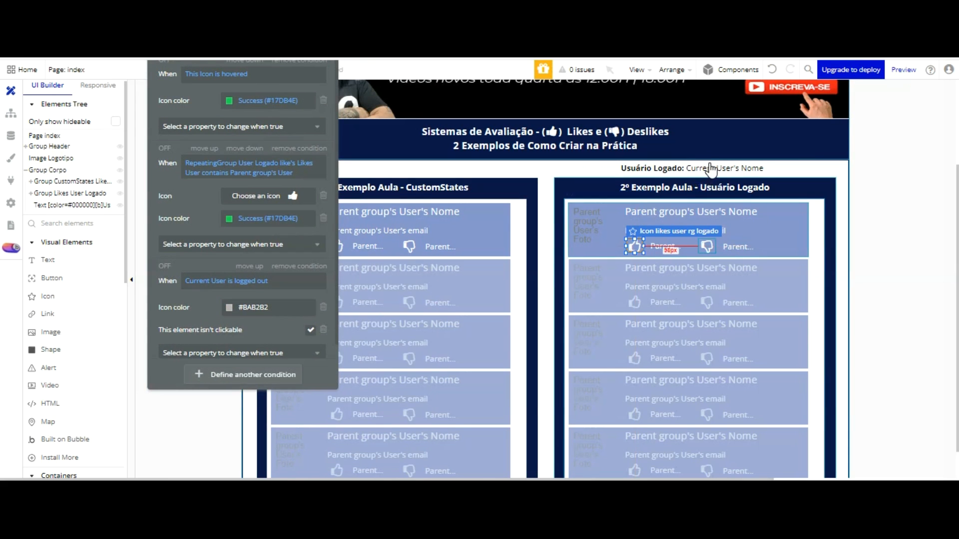
Add a condition to the second example's dislike icon for when Current User is logged out.
left_click(707, 246)
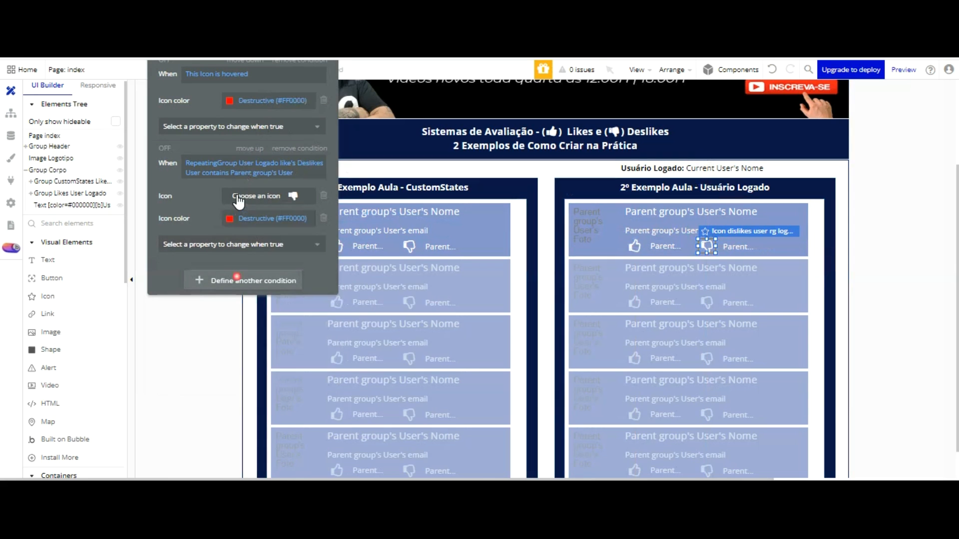
left_click(236, 276)
left_click(202, 279)
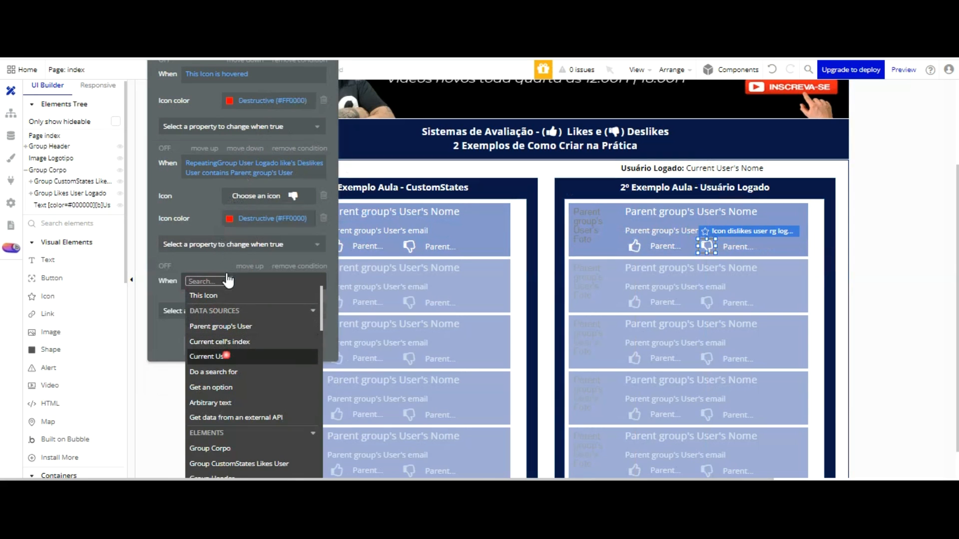
left_click(227, 356)
scroll(283, 307, "down", 5)
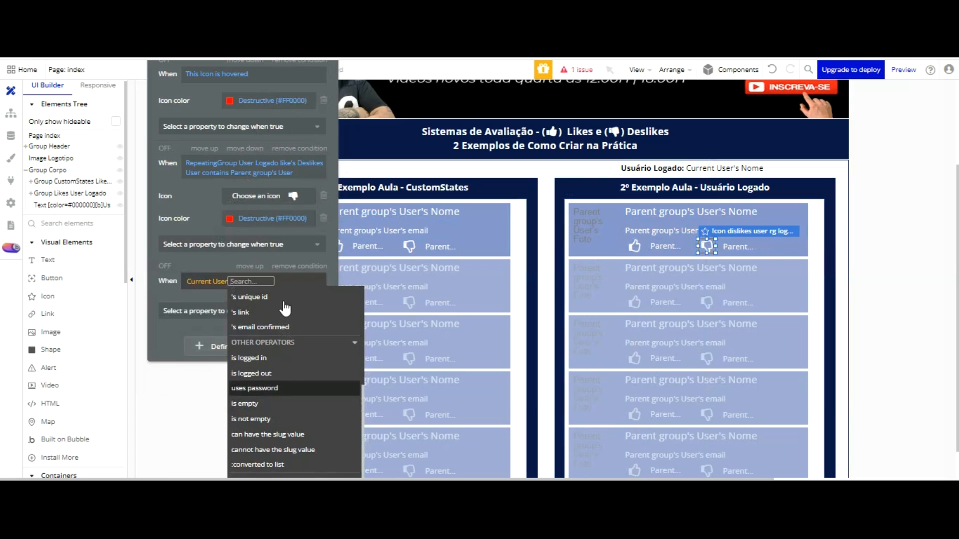
left_click(283, 374)
Enable "This element isn't clickable" in the dislike icon's logged-out condition and add an icon color property to it.
left_click(236, 313)
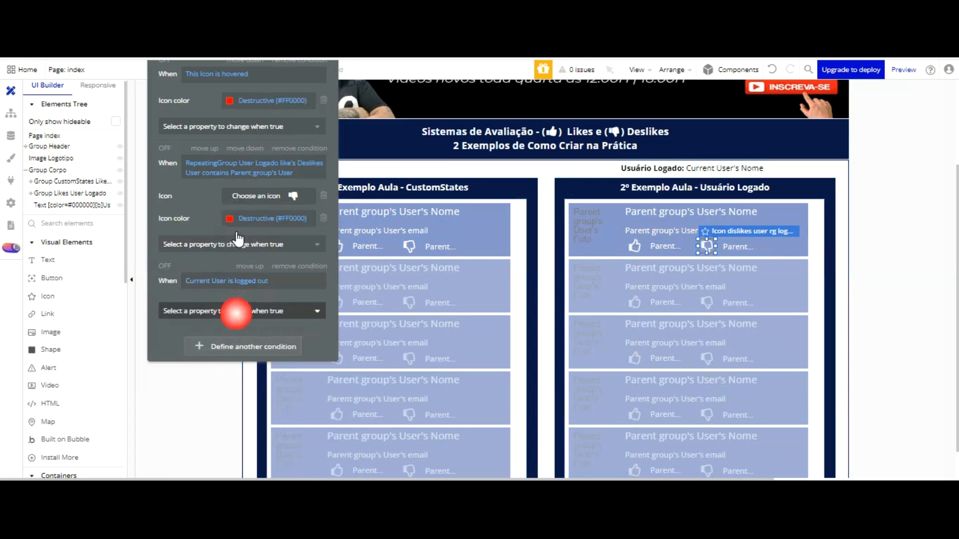
left_click(239, 414)
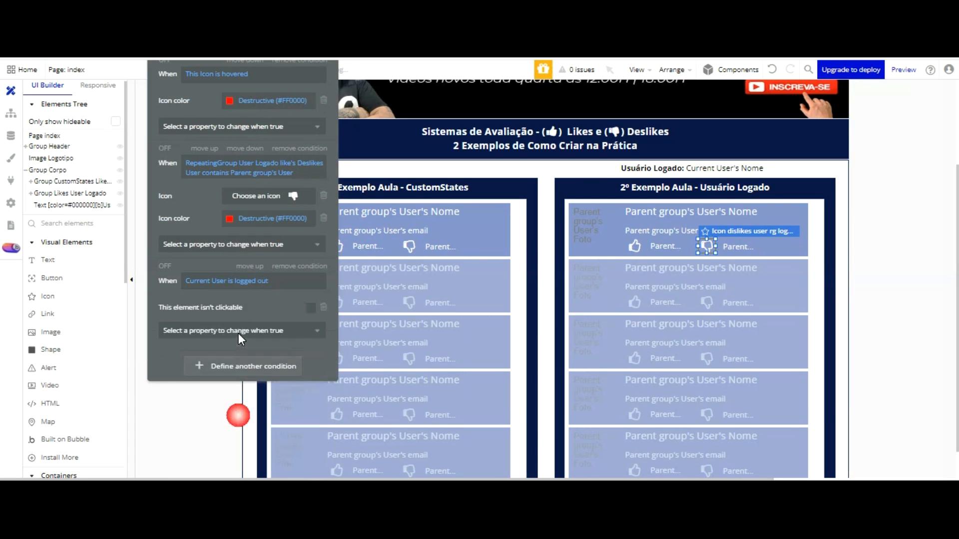
left_click(311, 307)
left_click(261, 339)
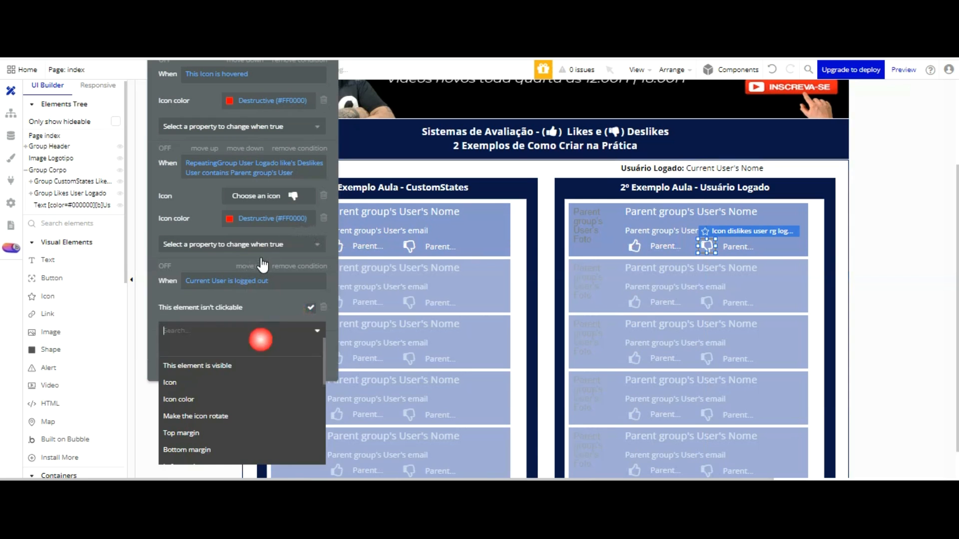
left_click(216, 397)
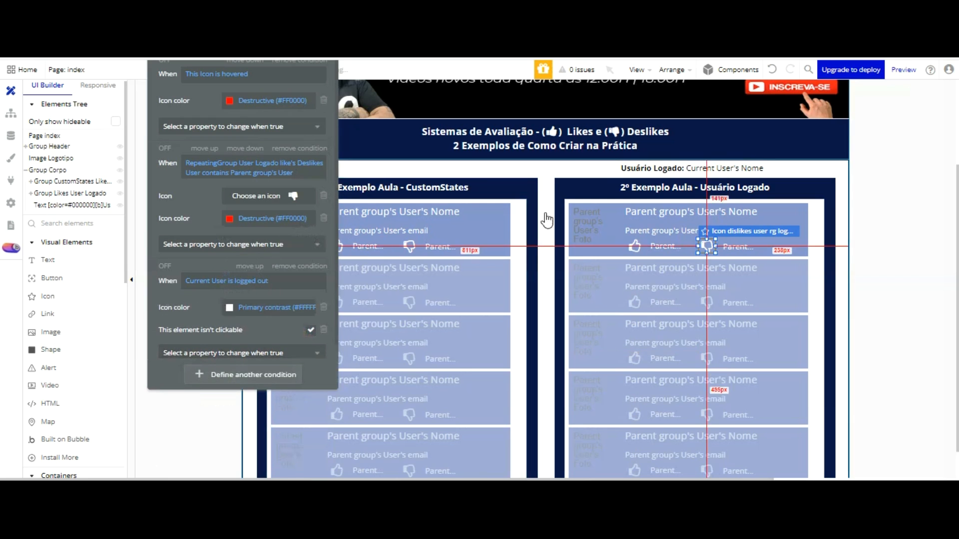
Copy the grey color code #BAB2B2 from the second example's like icon conditions.
left_click(658, 246)
left_click(639, 246)
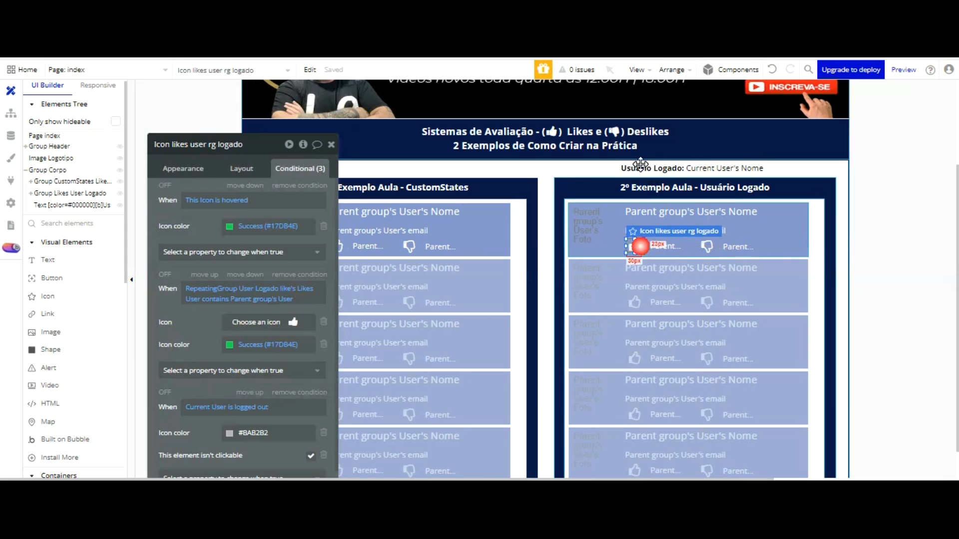
left_click(263, 344)
key("ctrl+c")
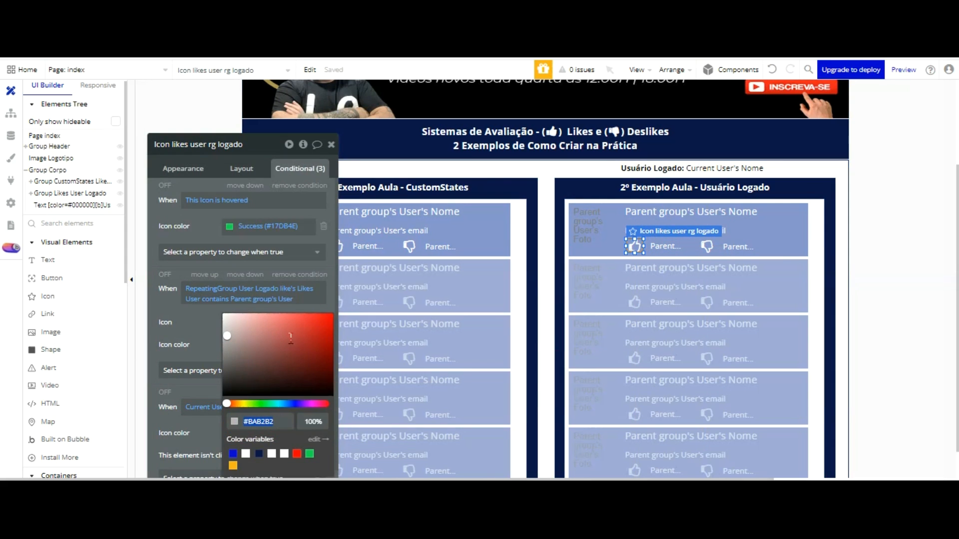
left_click(733, 223)
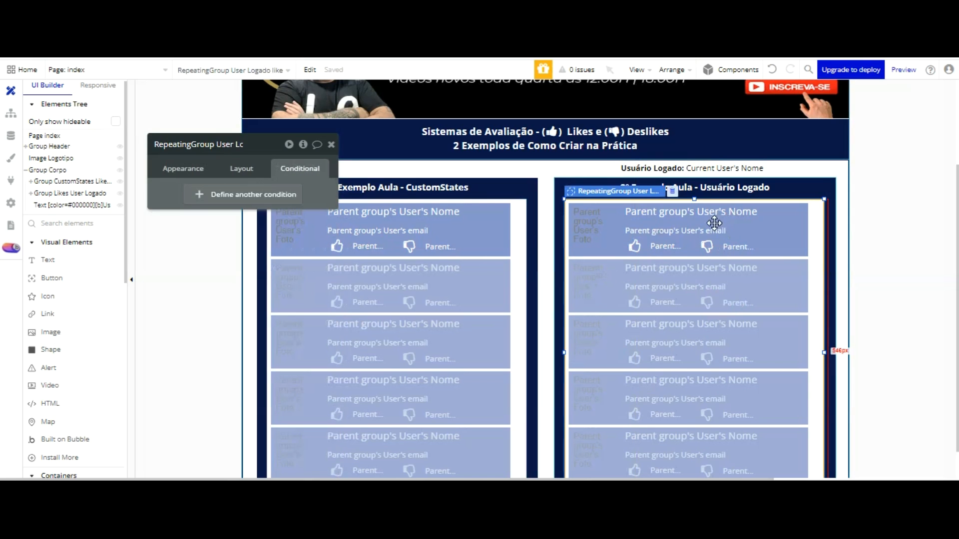
Set the icon color in the dislike icon's logged-out condition to the copied grey #BAB2B2.
left_click(706, 246)
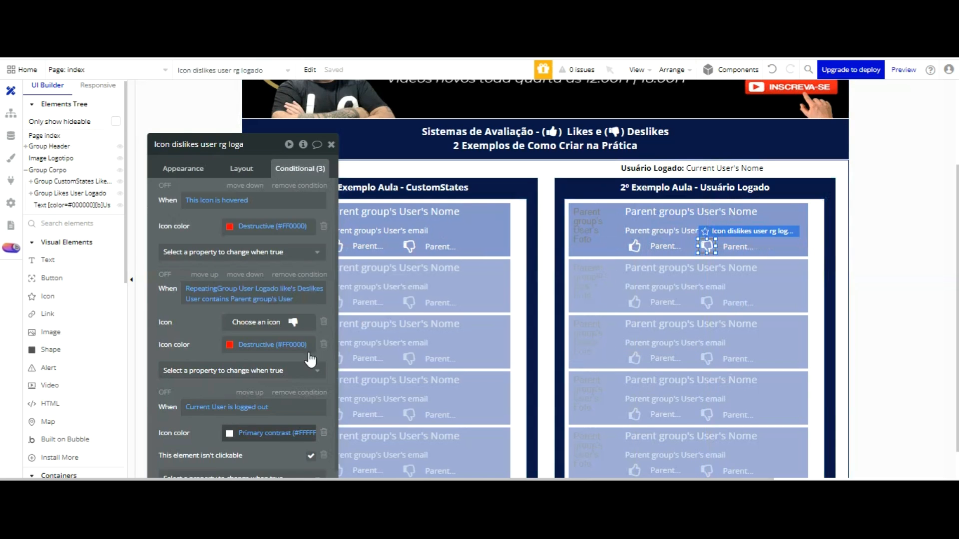
scroll(299, 355, "down", 1)
left_click_drag(281, 354, 290, 228)
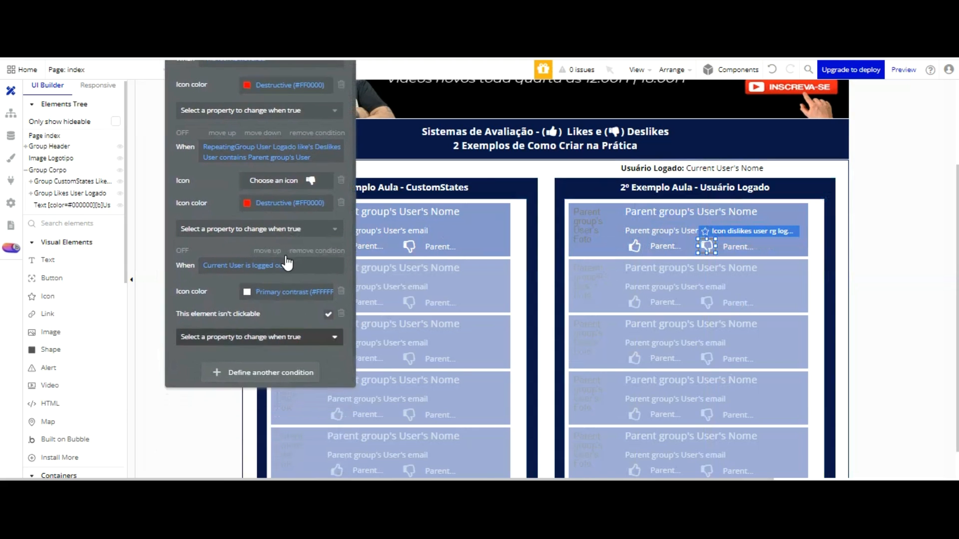
left_click(260, 339)
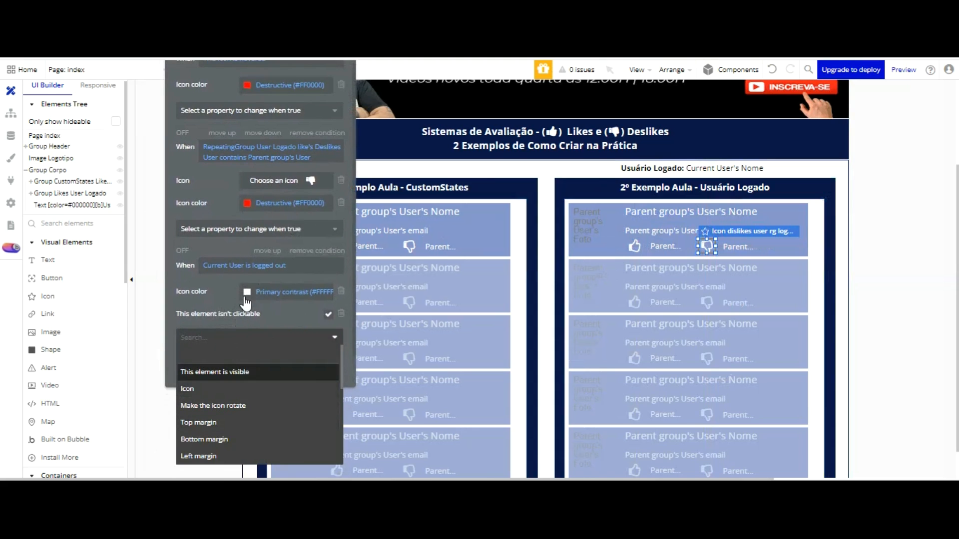
left_click(228, 295)
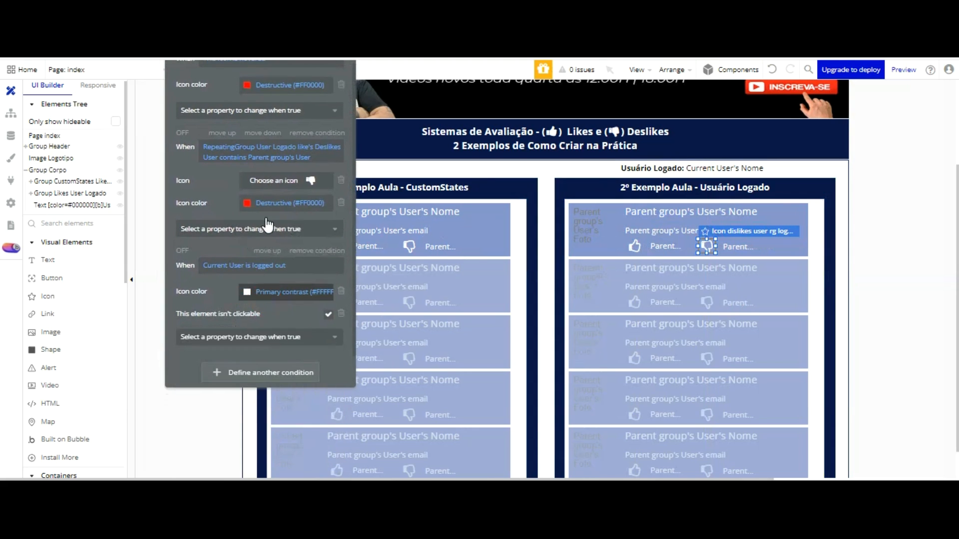
left_click(267, 292)
left_click(282, 409)
key("ctrl+v")
left_click(222, 299)
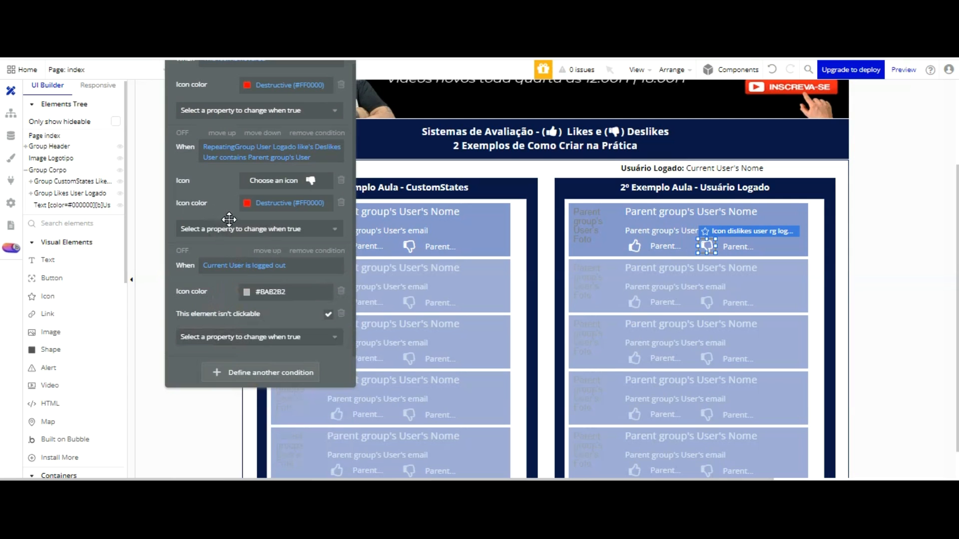
Reload the page preview and test the second example's like icon while logged out.
key("ctrl+Tab")
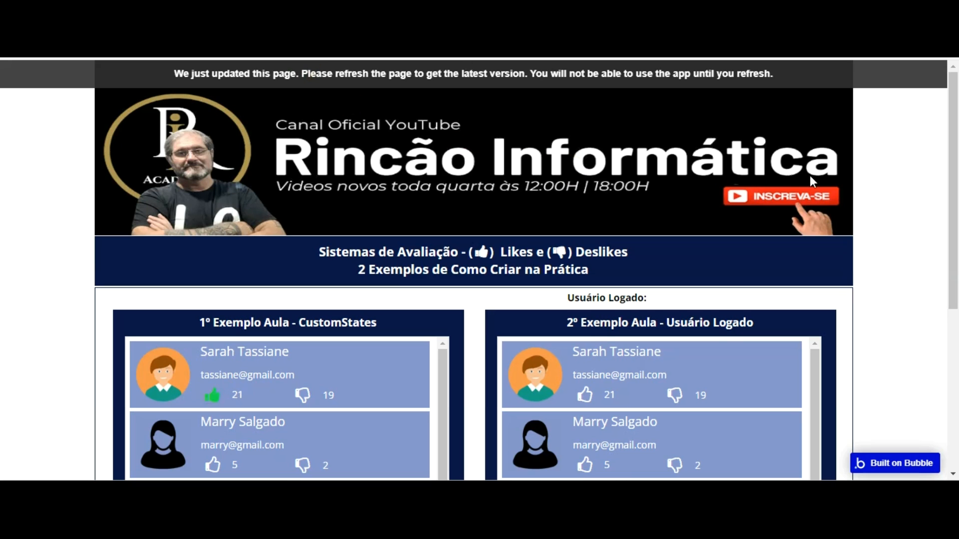
key("F5")
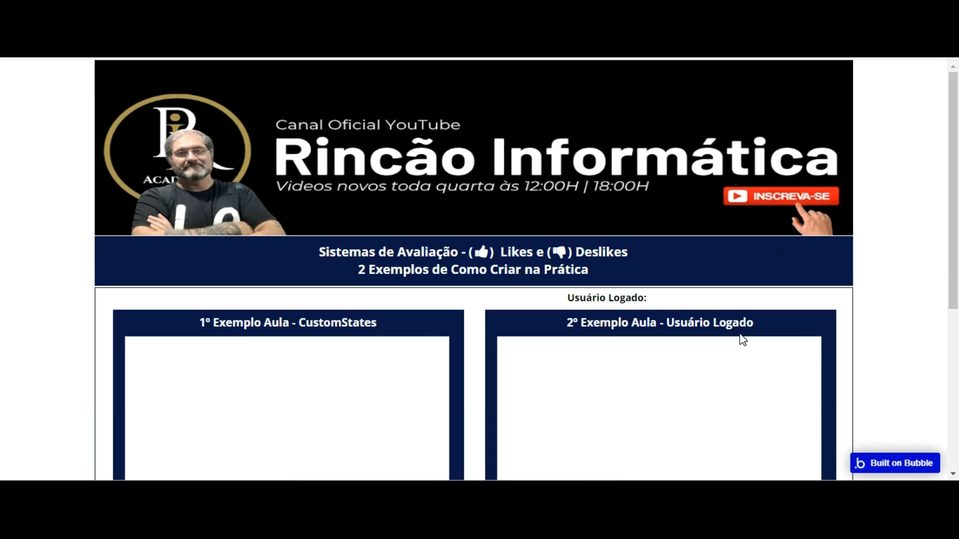
left_click(586, 396)
left_click(608, 401)
left_click(590, 402)
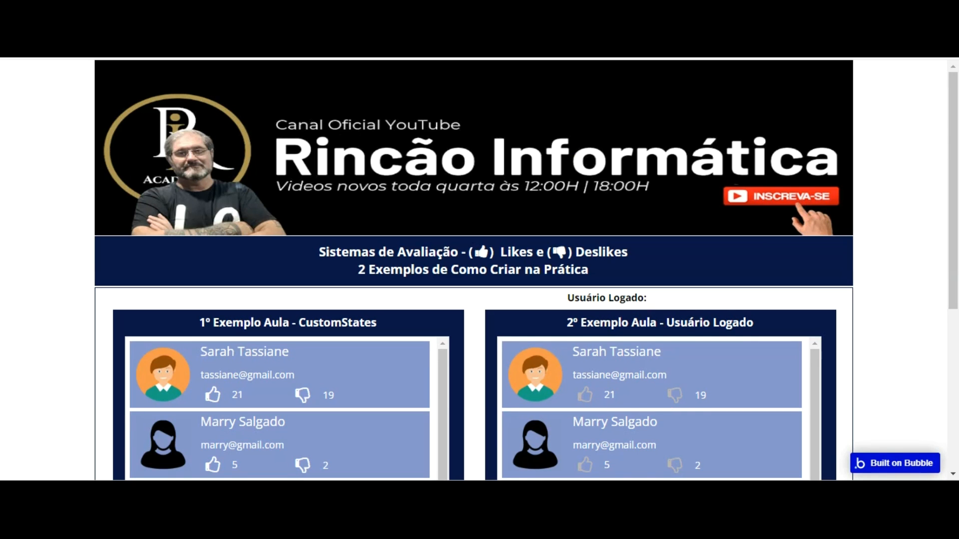
Return to the editor and add a workflow to the second example's like icon.
key("ctrl+shift+Tab")
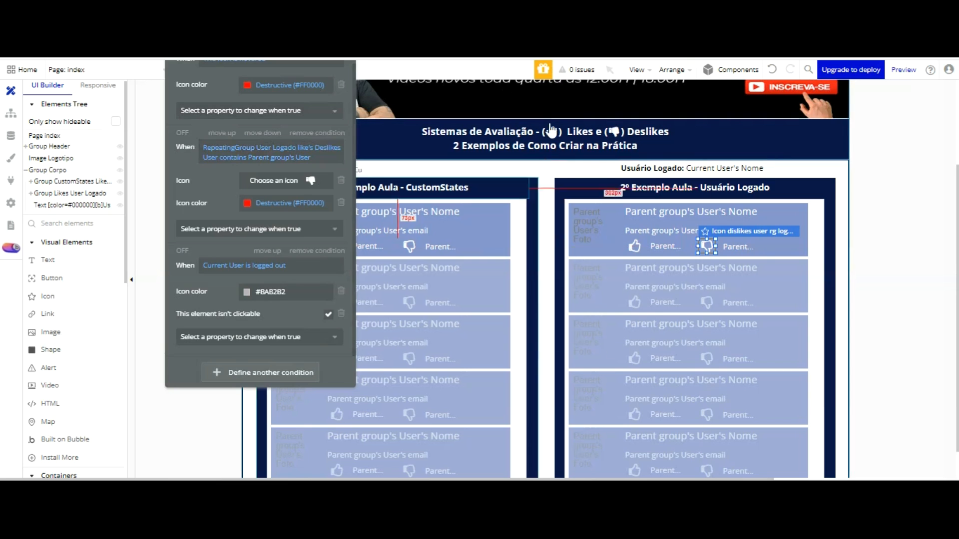
left_click(634, 246)
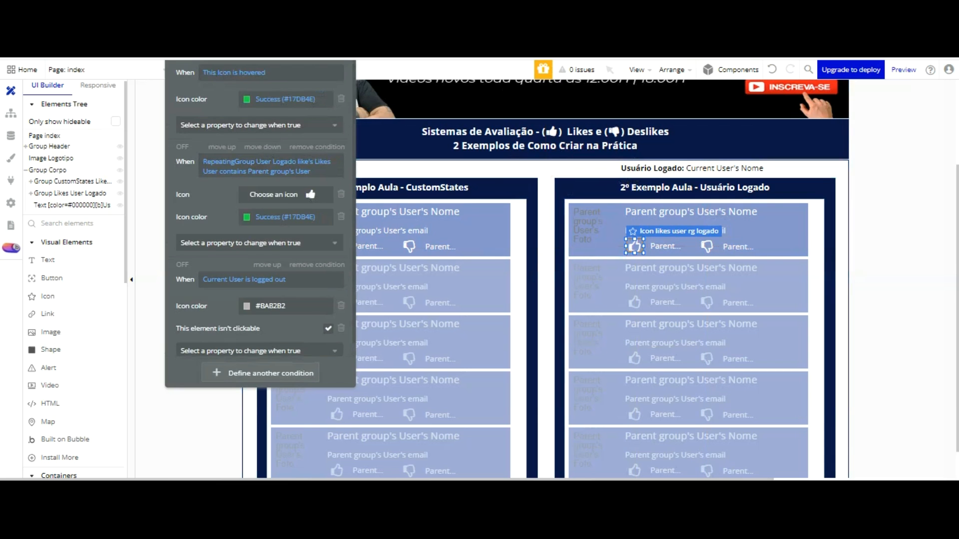
left_click_drag(221, 77, 261, 112)
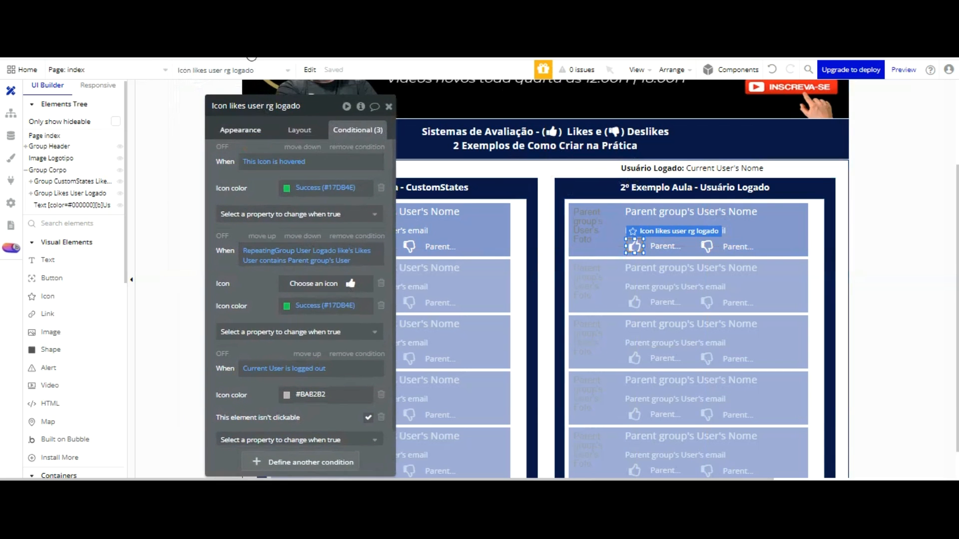
left_click(248, 129)
left_click(300, 247)
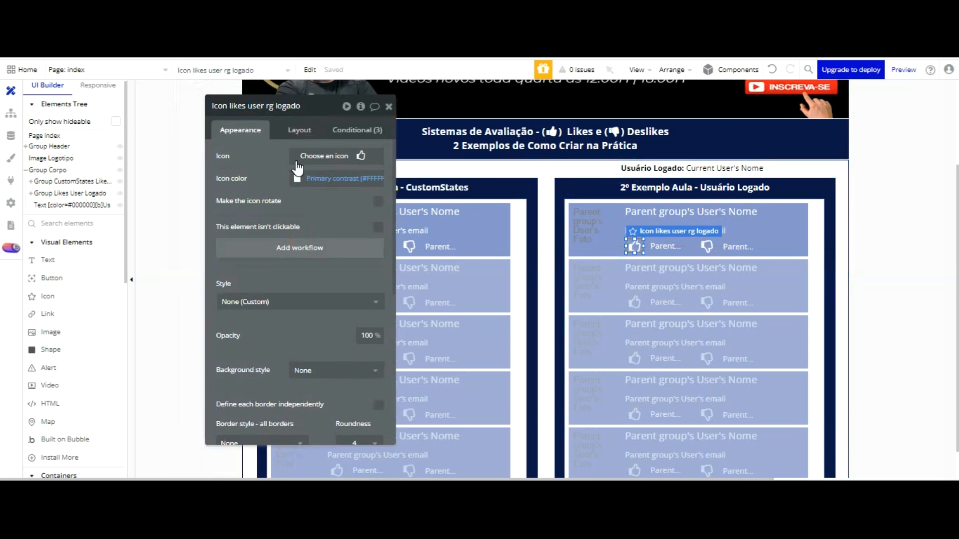
left_click_drag(240, 106, 313, 184)
Add a Make changes to thing action on Parent group's User to the like icon's workflow and choose Users likes as the field to change.
left_click(126, 207)
mouse_move(112, 291)
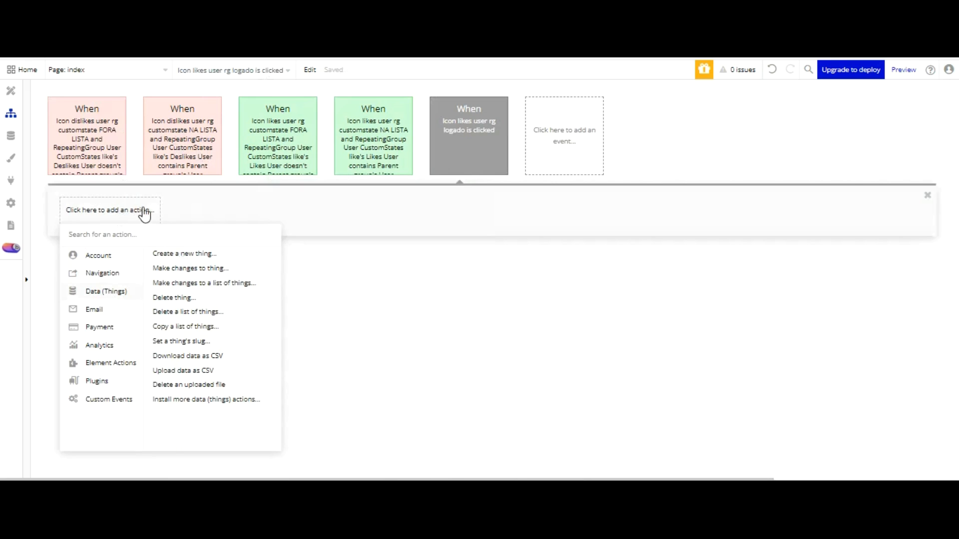
left_click(190, 268)
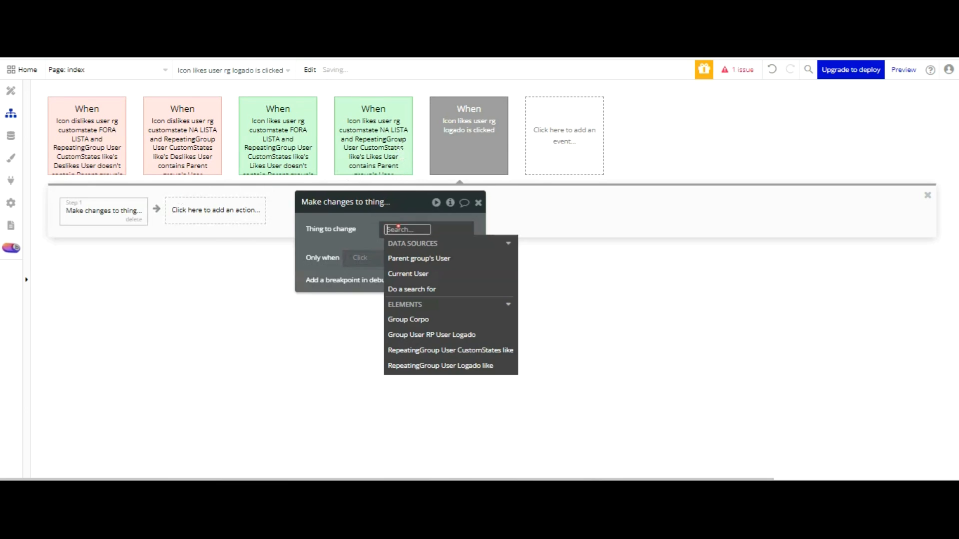
left_click(421, 260)
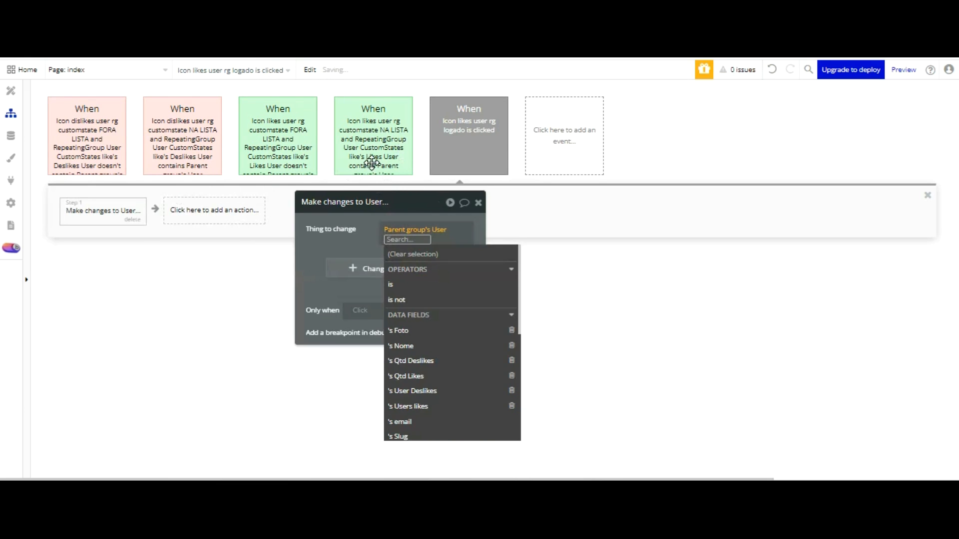
key("Escape")
left_click(371, 260)
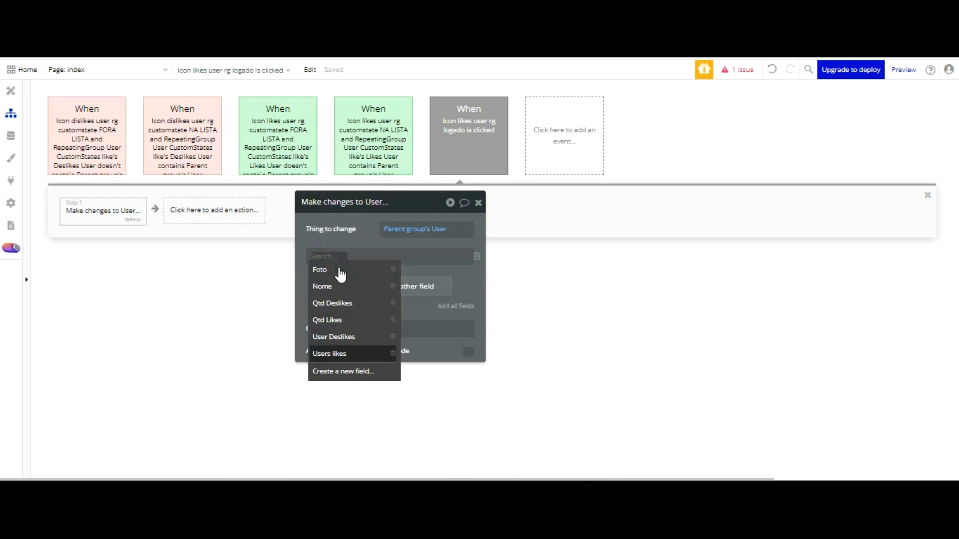
left_click(336, 353)
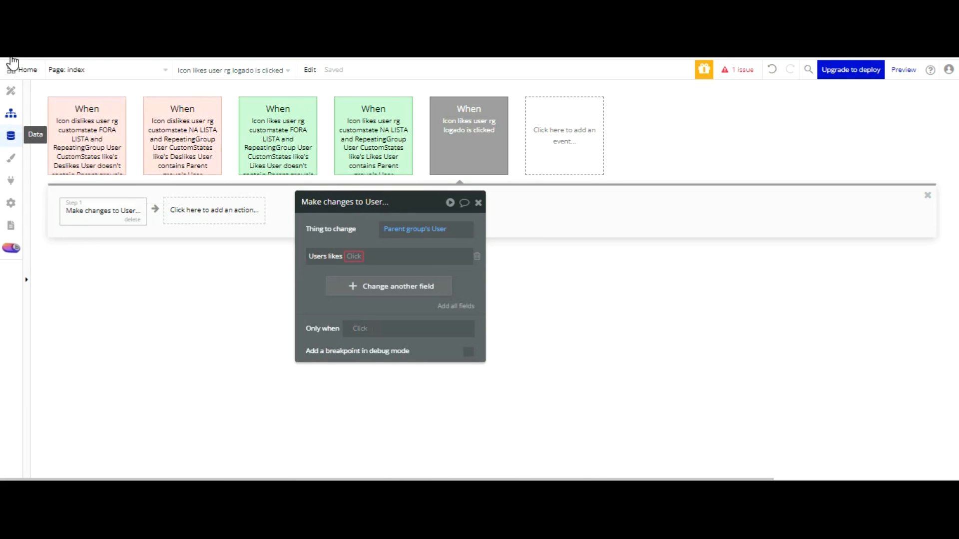
Check the User data type's fields and make the action add Current User to the Users likes list.
left_click(11, 136)
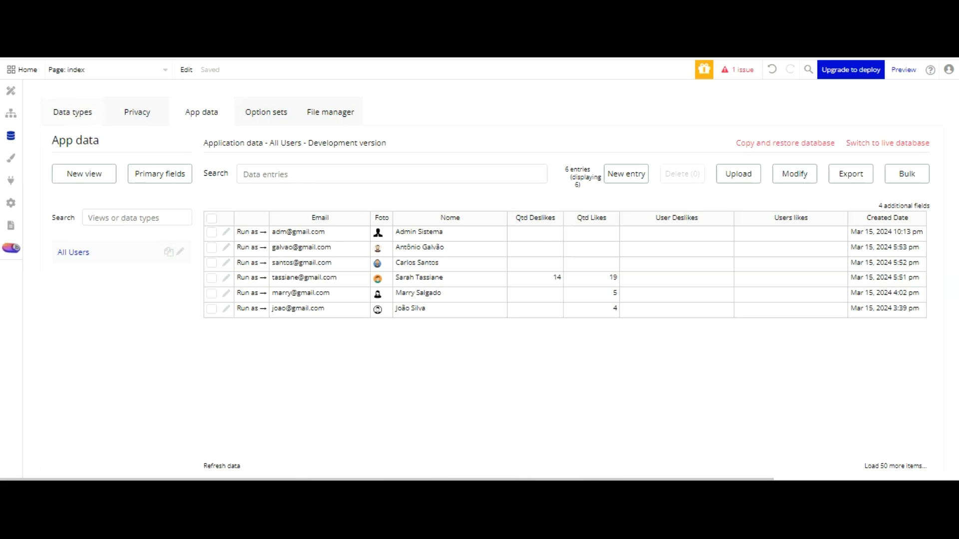
left_click(67, 111)
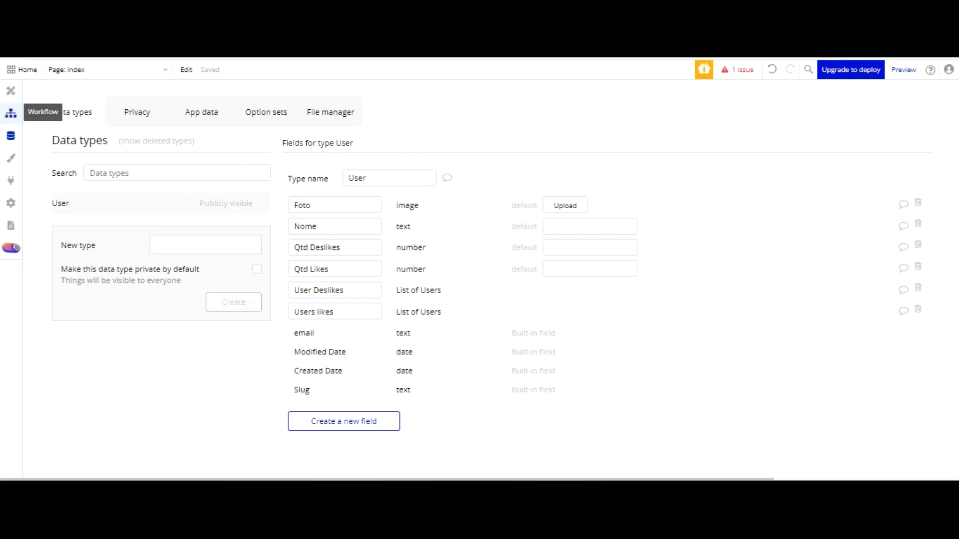
left_click(11, 113)
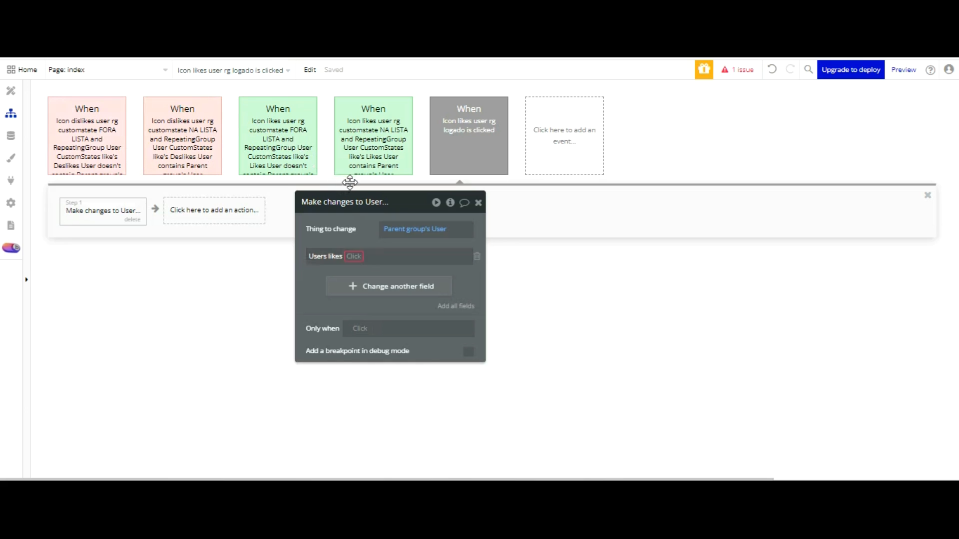
left_click(353, 256)
left_click(359, 269)
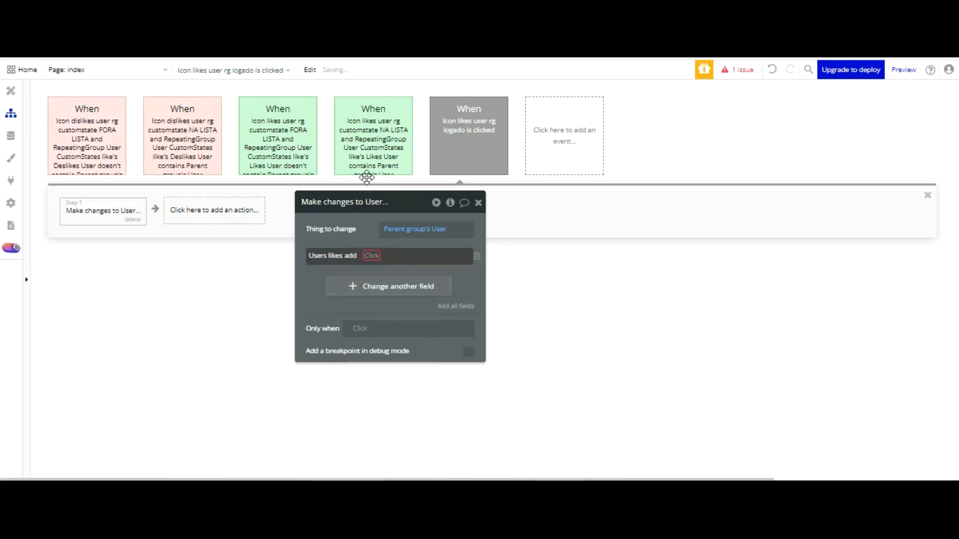
left_click(372, 255)
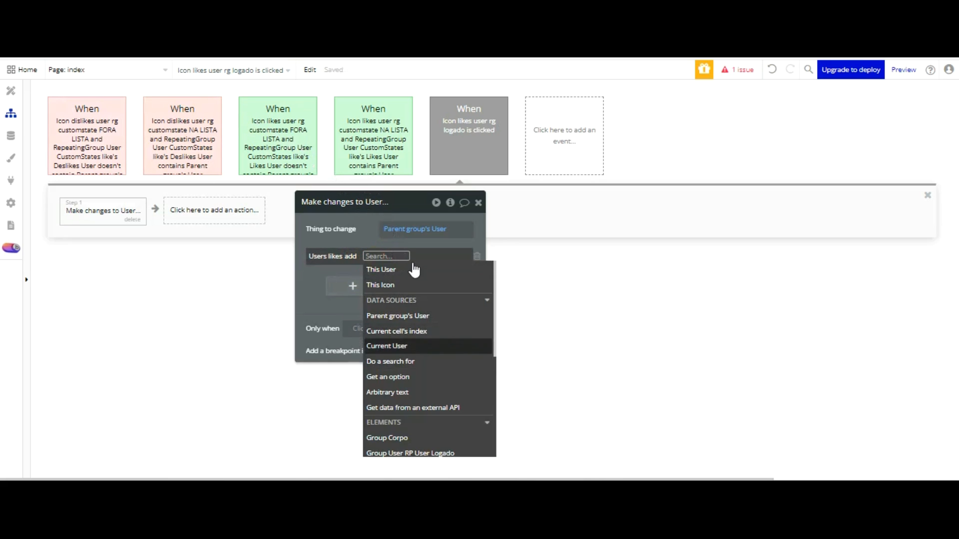
left_click(412, 346)
left_click(316, 304)
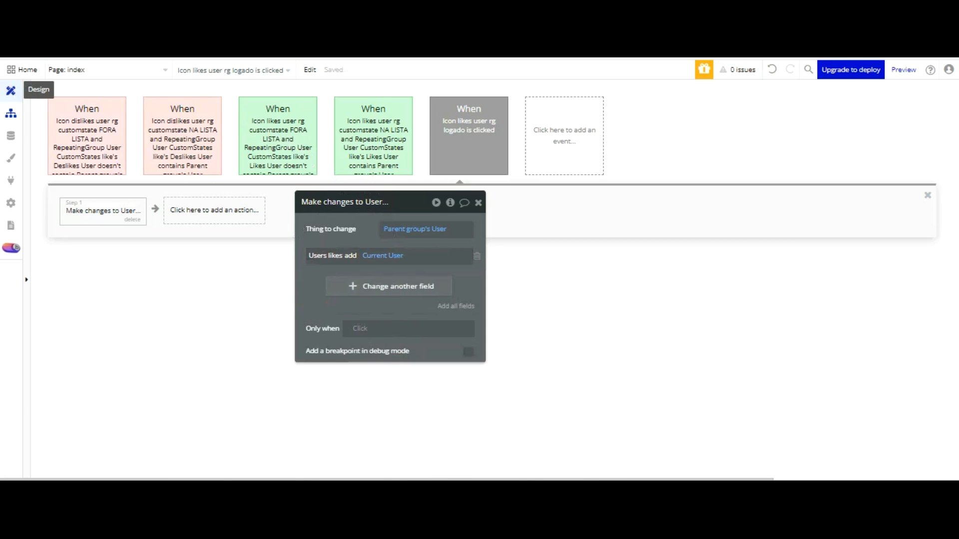
Add a workflow to the second example's dislike icon with a Make changes to thing action on Parent group's User.
left_click(10, 91)
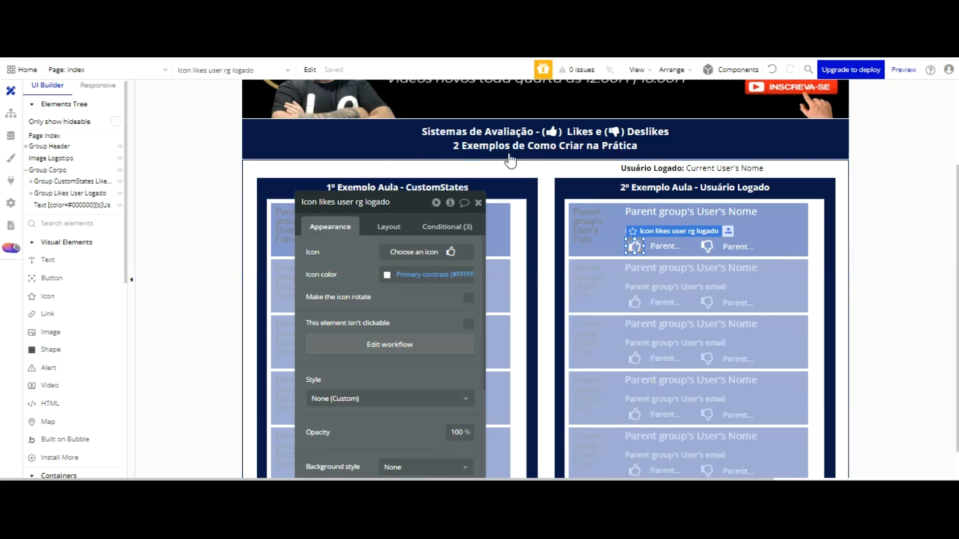
left_click(706, 246)
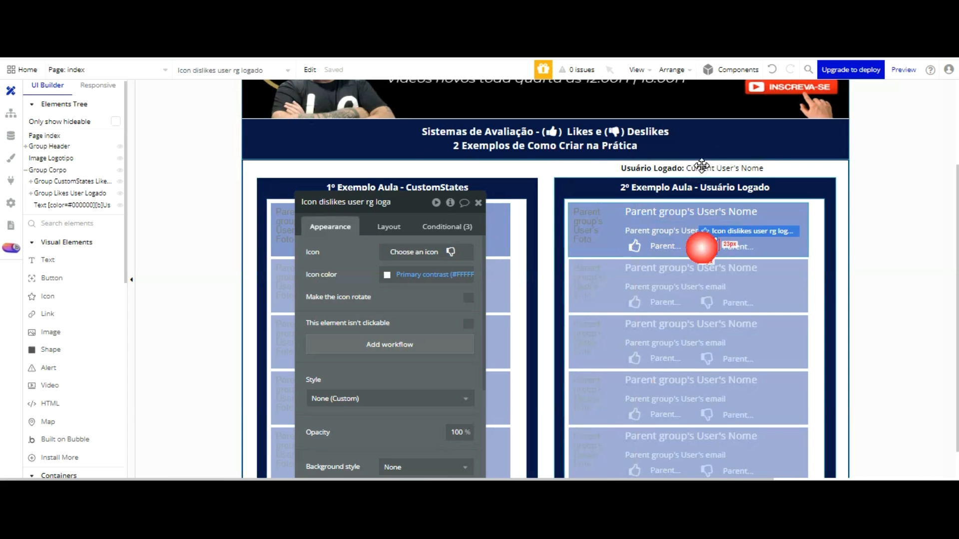
left_click(395, 345)
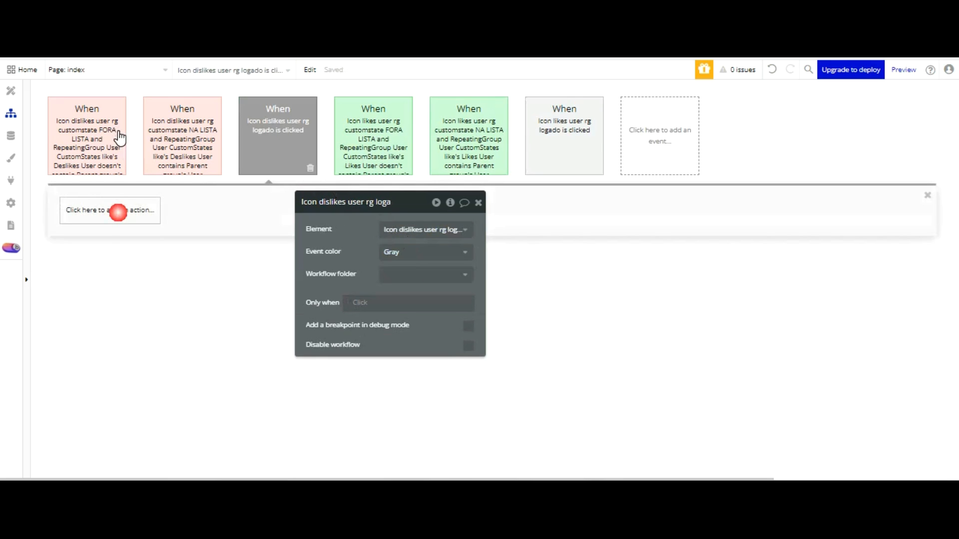
left_click(122, 209)
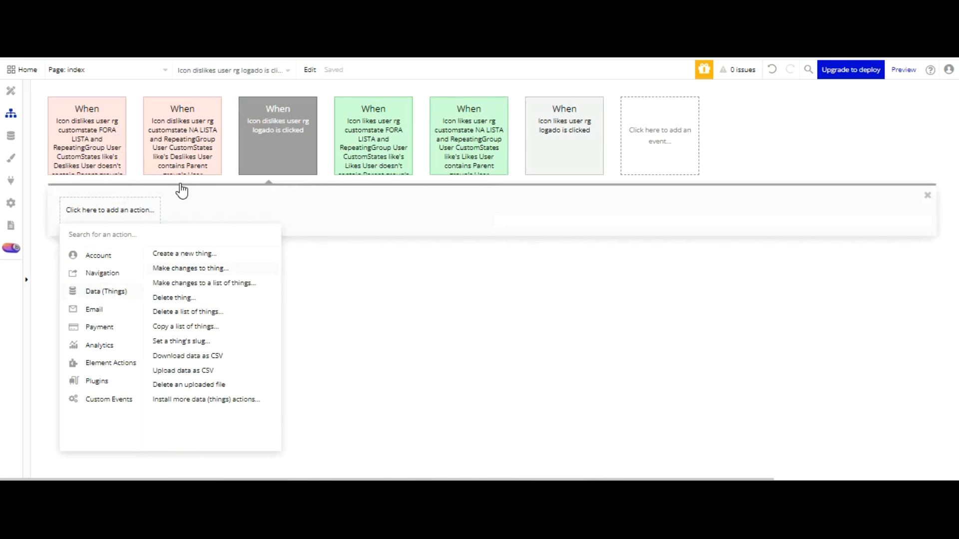
left_click(190, 268)
left_click(396, 230)
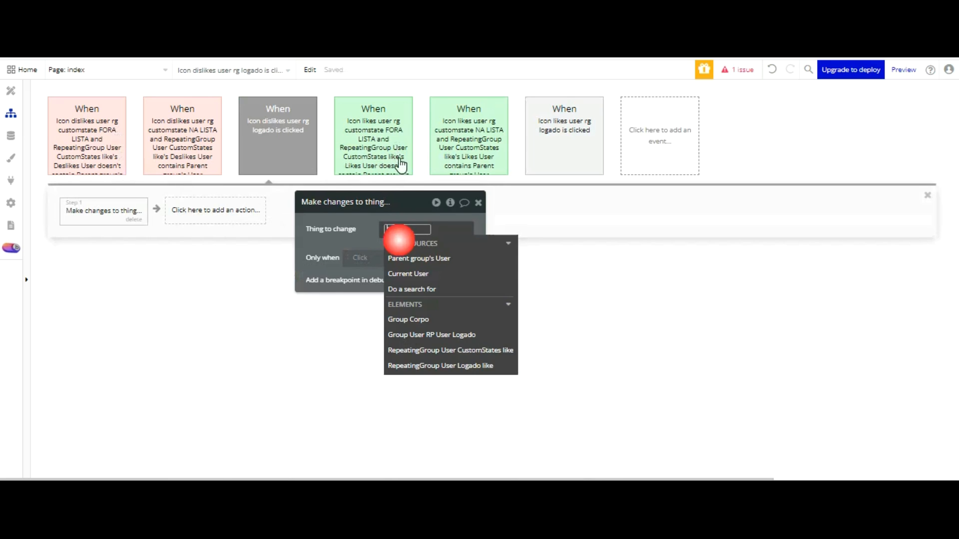
left_click(404, 256)
Make the dislike workflow's action add Current User to the User Deslikes list.
left_click(359, 235)
left_click(363, 260)
left_click(322, 257)
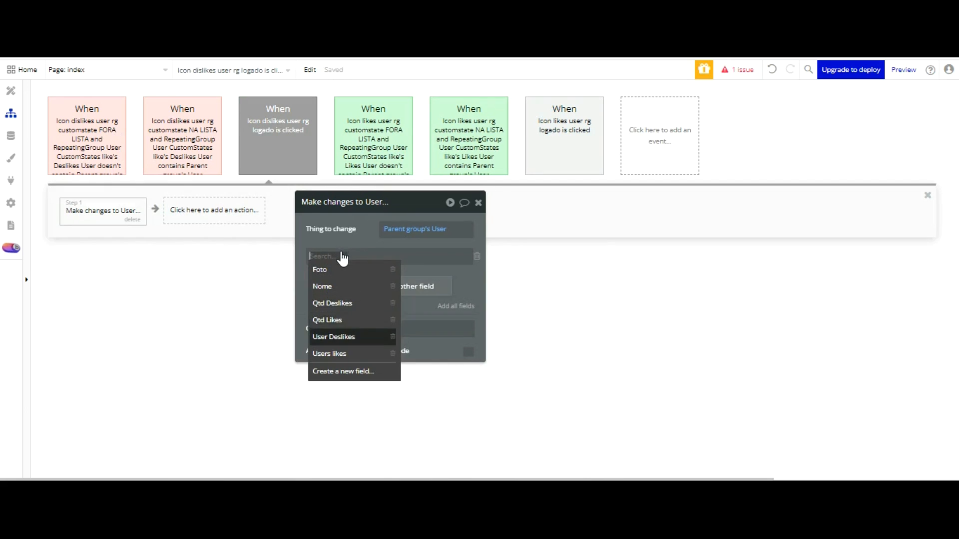
left_click(334, 337)
left_click(363, 257)
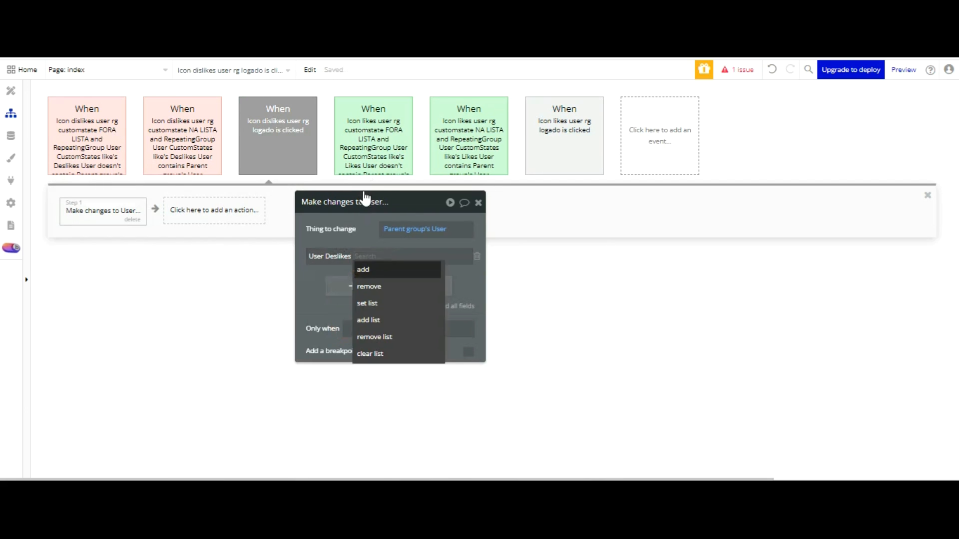
left_click(363, 269)
left_click(399, 256)
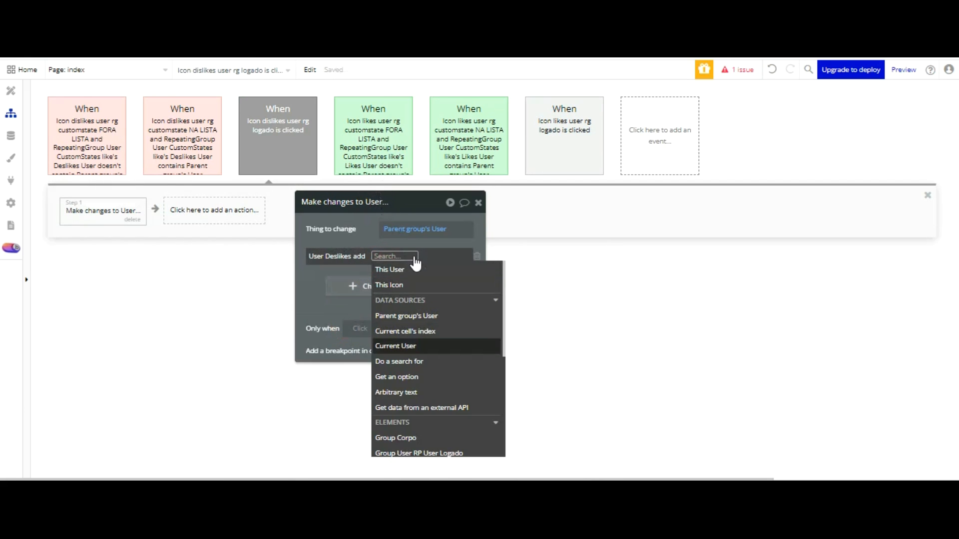
left_click(396, 346)
left_click(332, 298)
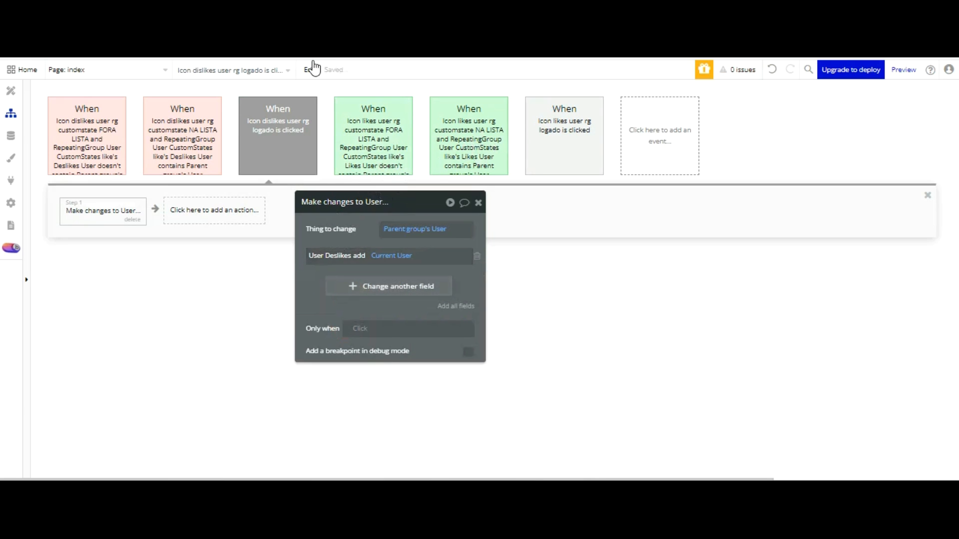
Set the event color of the second example's dislike icon workflow to Brown.
left_click(278, 140)
left_click(390, 252)
key("Down")
key("Down")
key("Down")
key("Down")
key("Down")
key("Down")
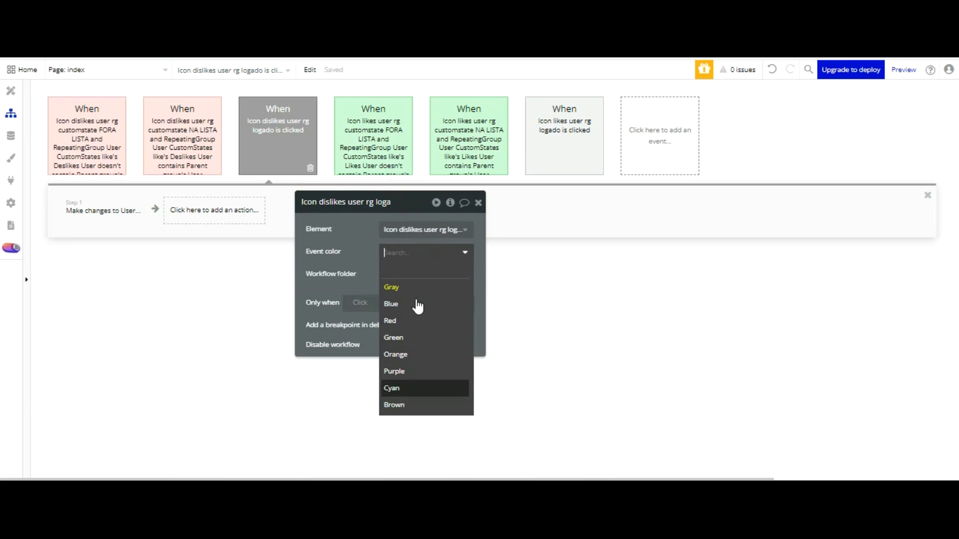
key("Down")
key("Return")
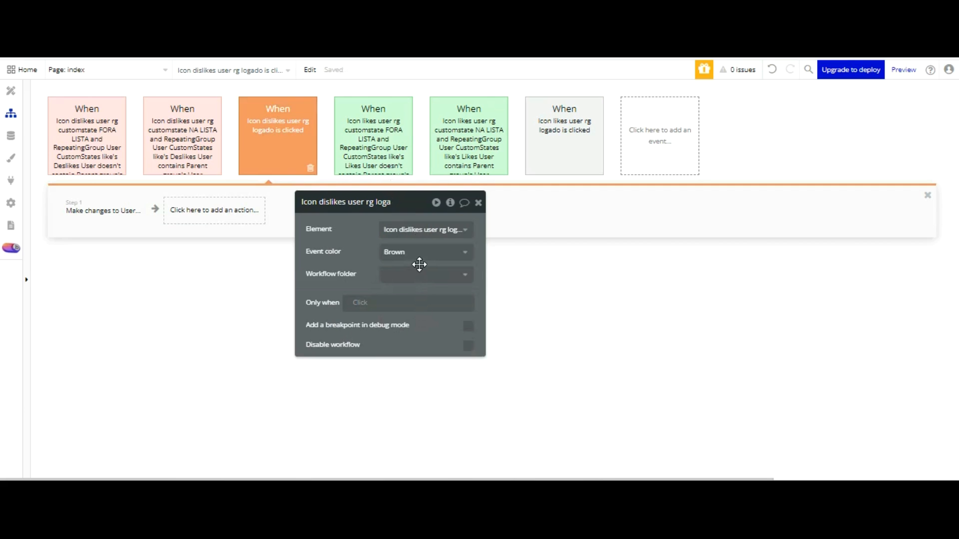
Set the event color of the second example's like icon workflow to Cyan, trying Blue as an alternative.
left_click(540, 170)
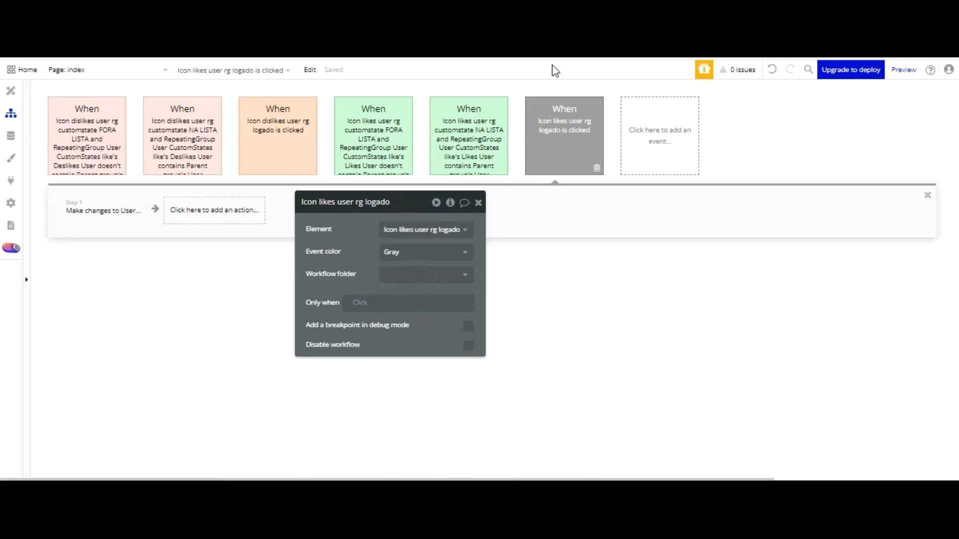
left_click(407, 253)
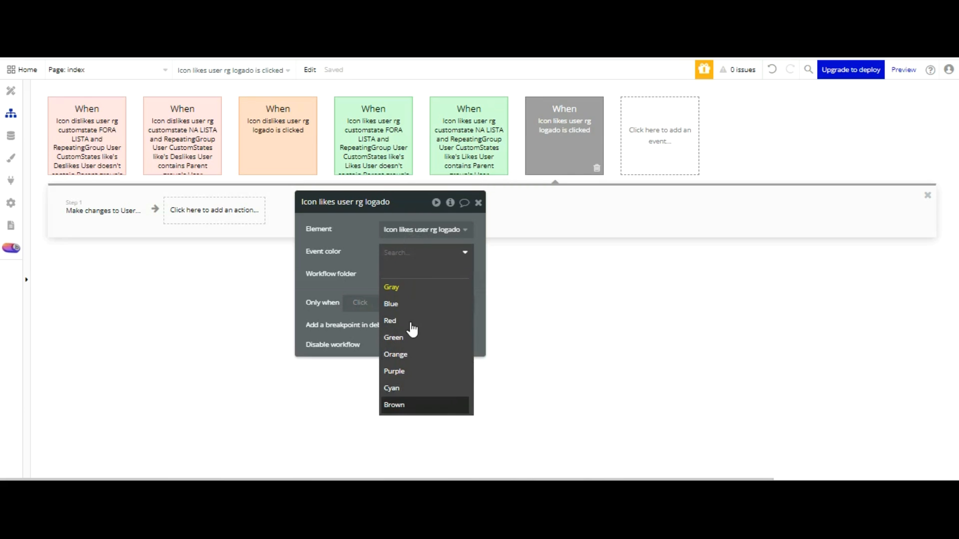
left_click(413, 388)
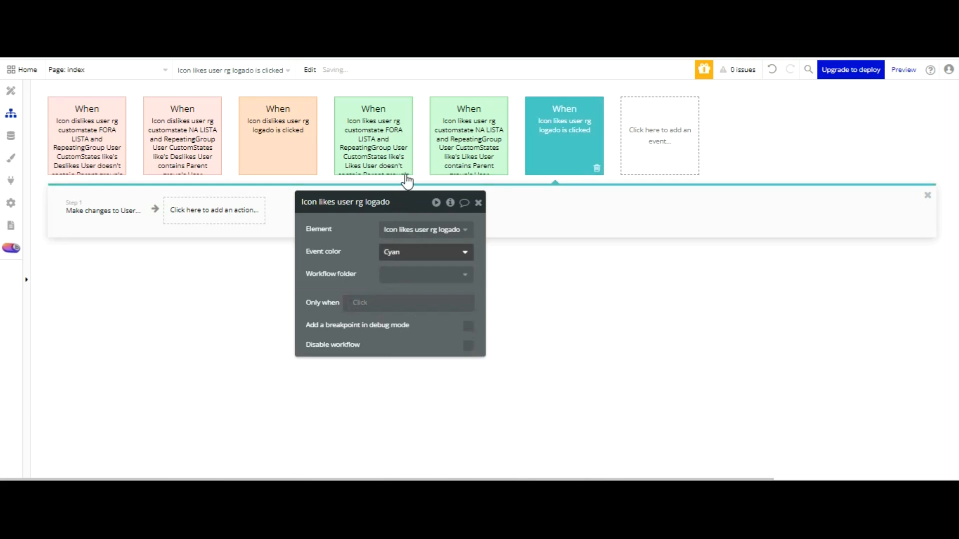
left_click(407, 255)
key("Return")
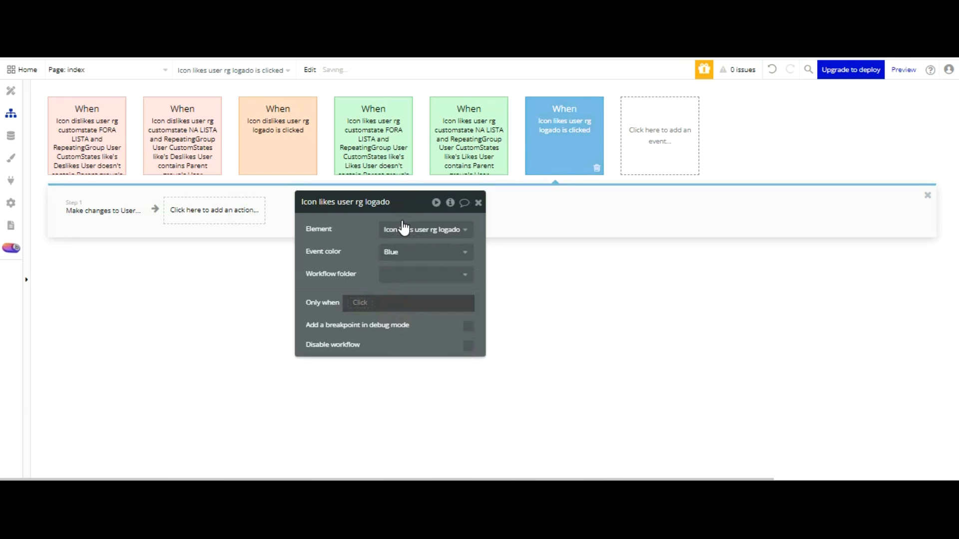
left_click(413, 252)
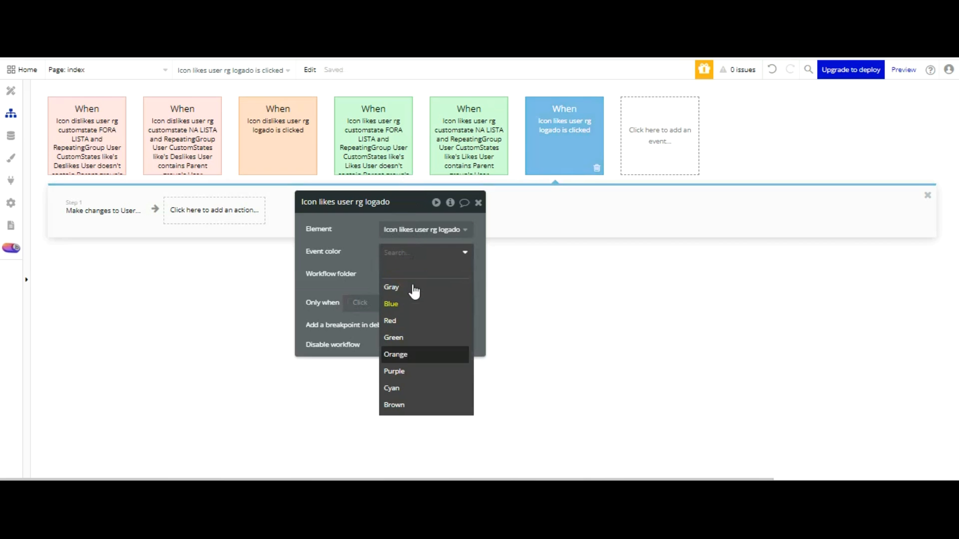
left_click(394, 389)
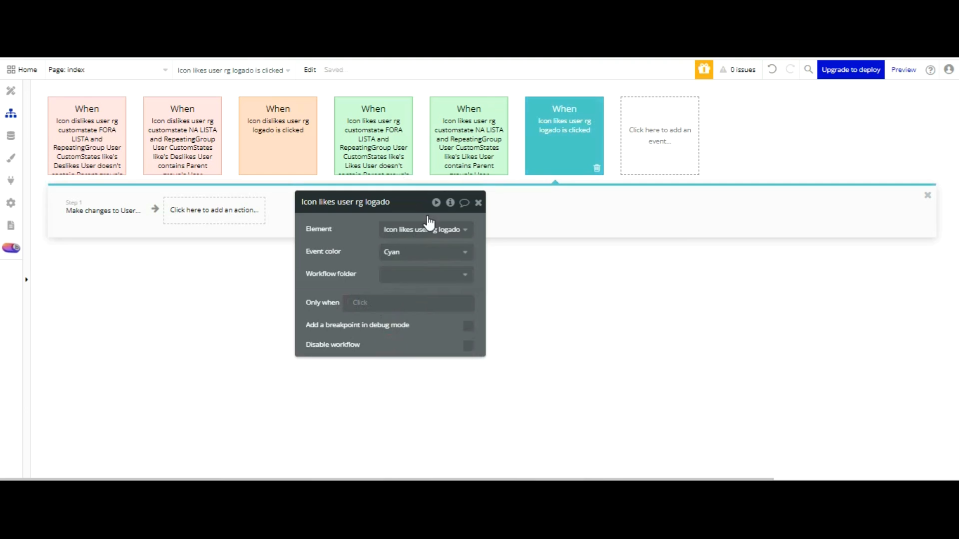
left_click(478, 121)
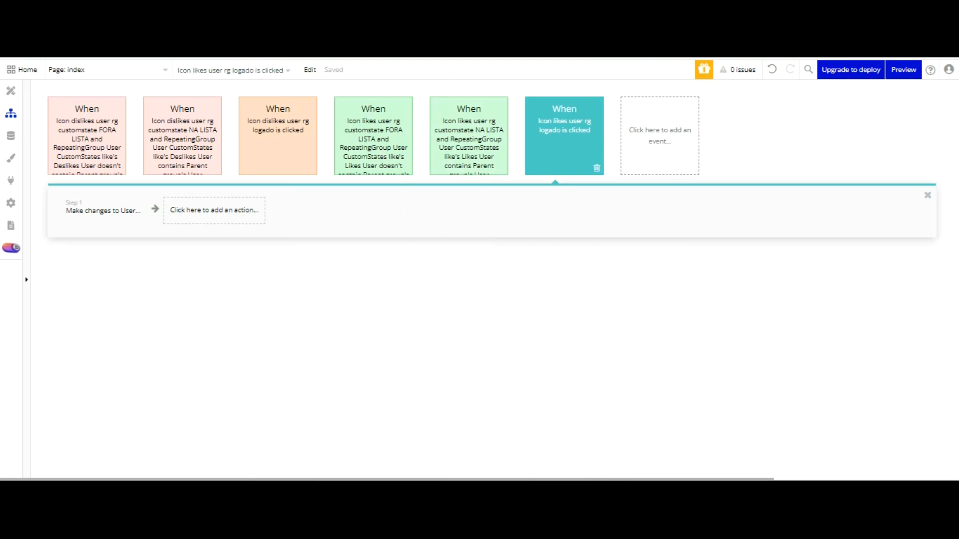
mouse_move(904, 70)
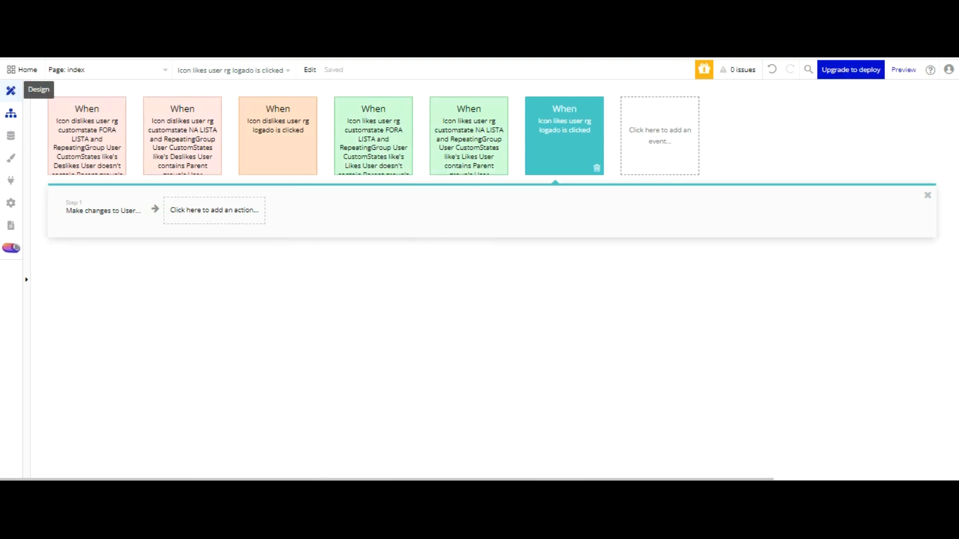
Return to the page design and define another condition on the second example's like icon.
left_click(11, 90)
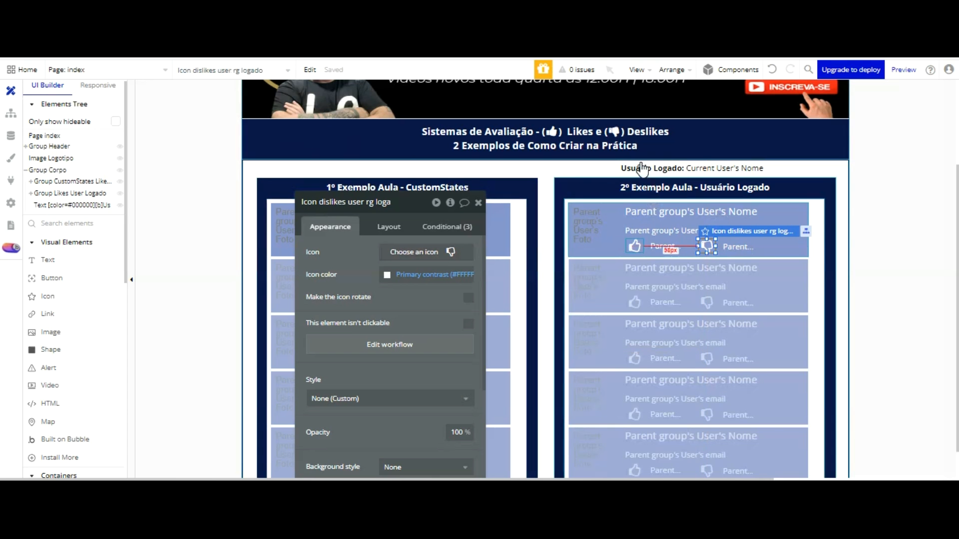
left_click(635, 246)
left_click(442, 227)
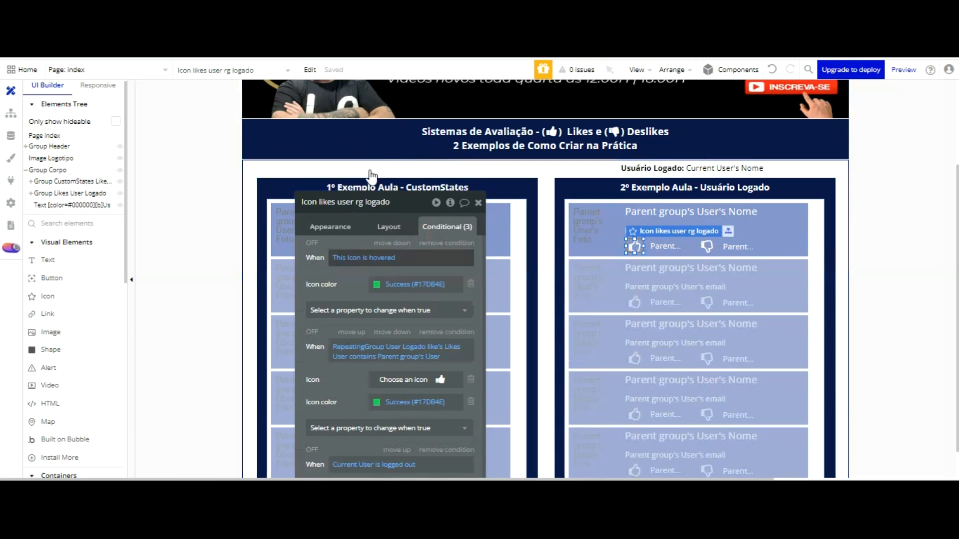
left_click_drag(359, 129, 348, 60)
scroll(321, 182, "down", 1)
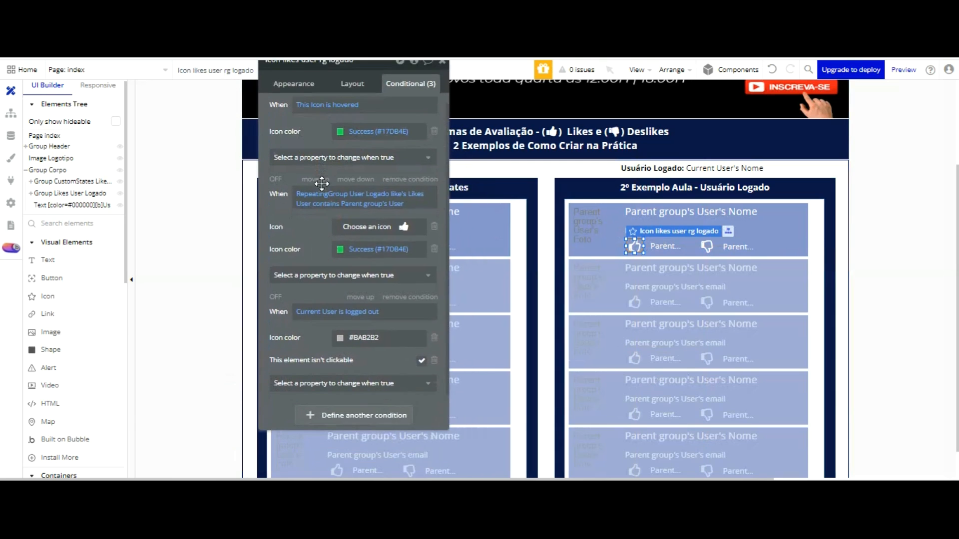
left_click(356, 415)
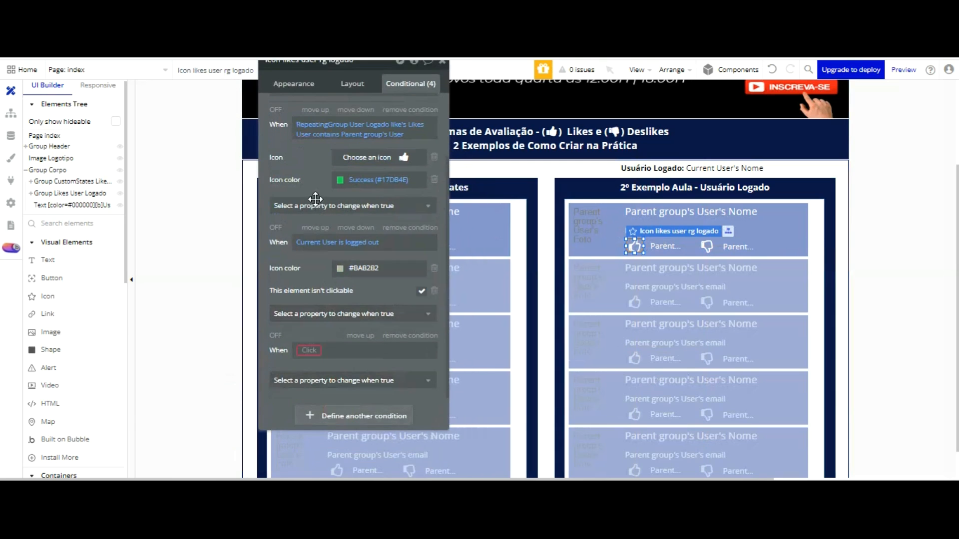
Make the new condition show the filled thumbs-up icon when Parent group's User's Users likes contains Current User.
left_click(349, 232)
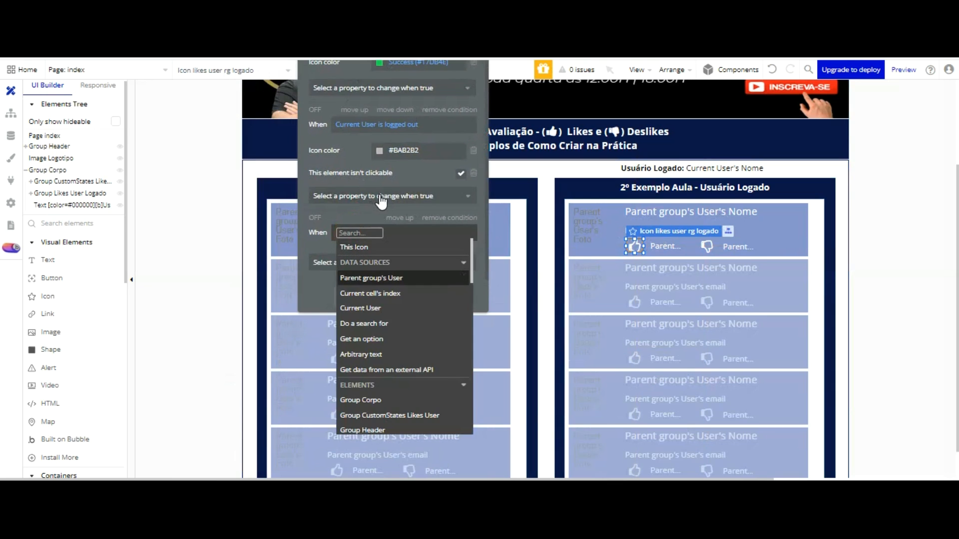
left_click(377, 276)
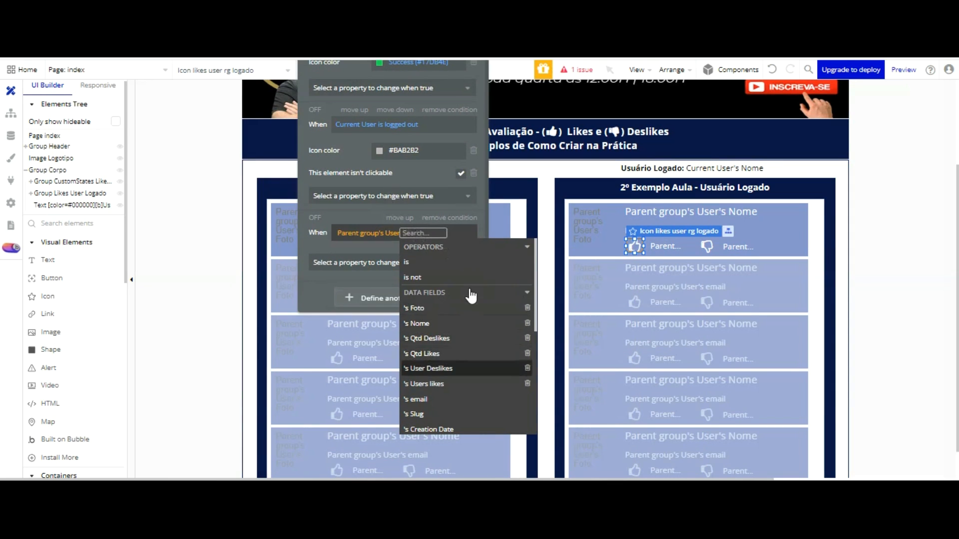
left_click(461, 383)
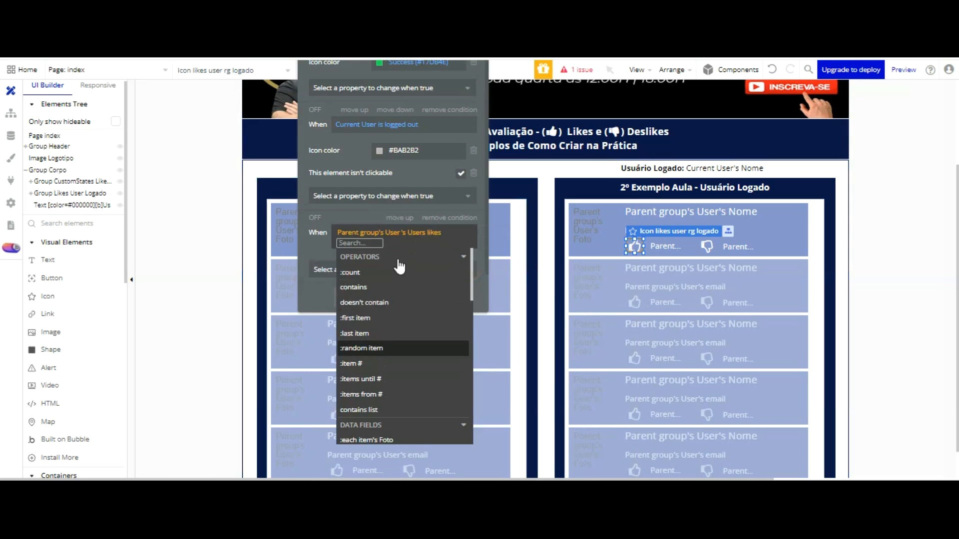
left_click(377, 286)
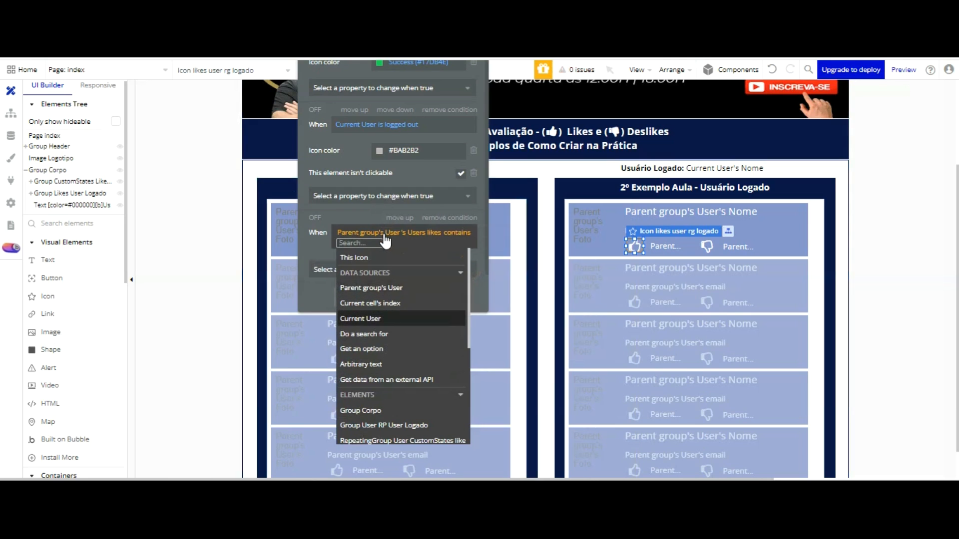
left_click(372, 319)
left_click(358, 269)
left_click(345, 321)
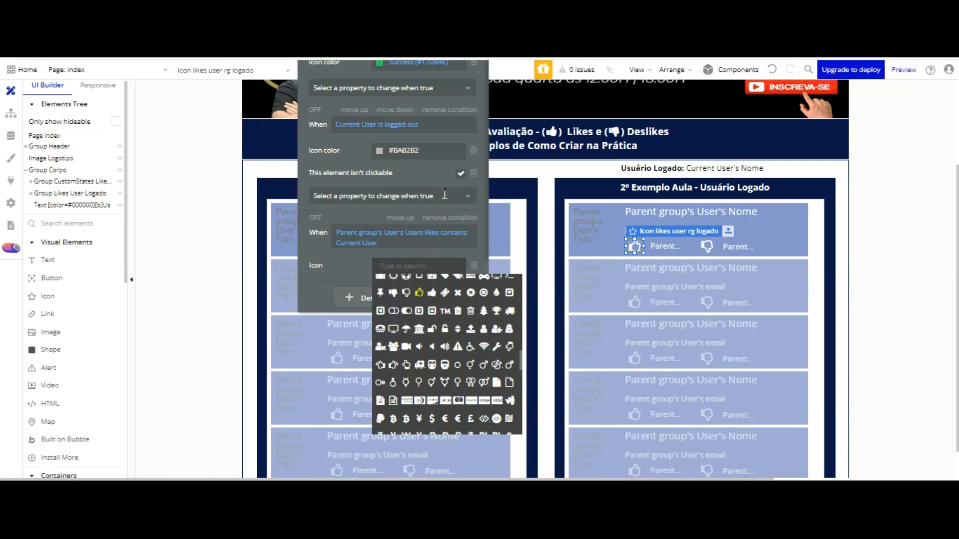
left_click(422, 219)
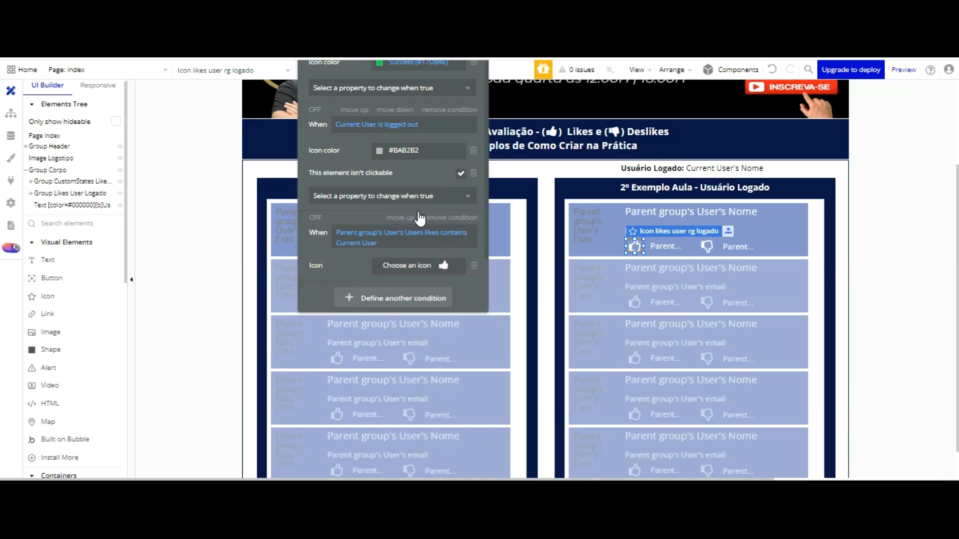
Add a further blank condition to the like icon below the Users likes condition.
left_click(367, 297)
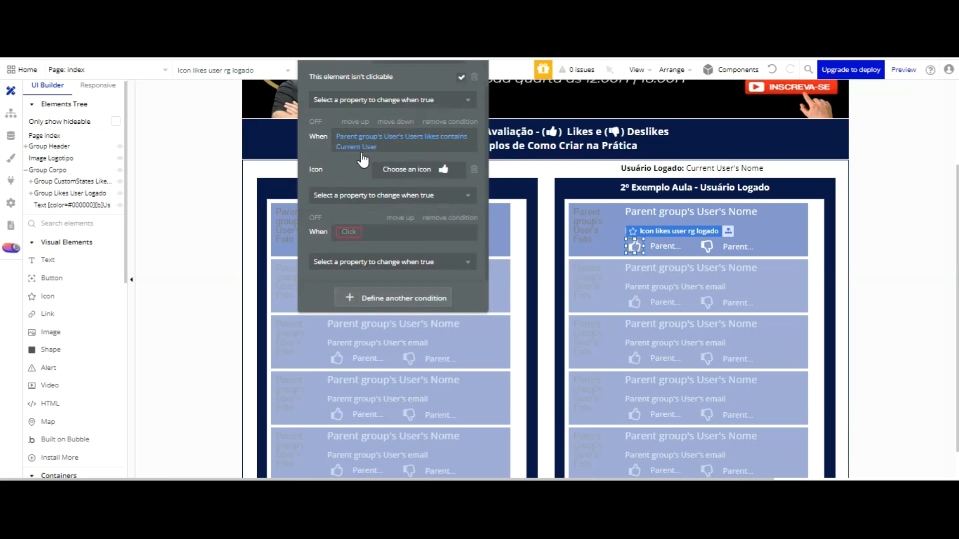
left_click(348, 232)
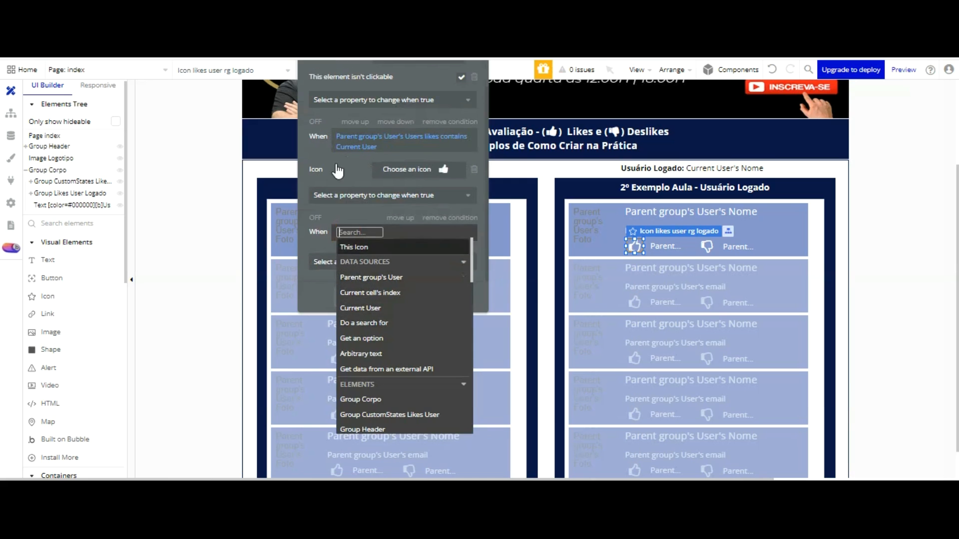
left_click(322, 157)
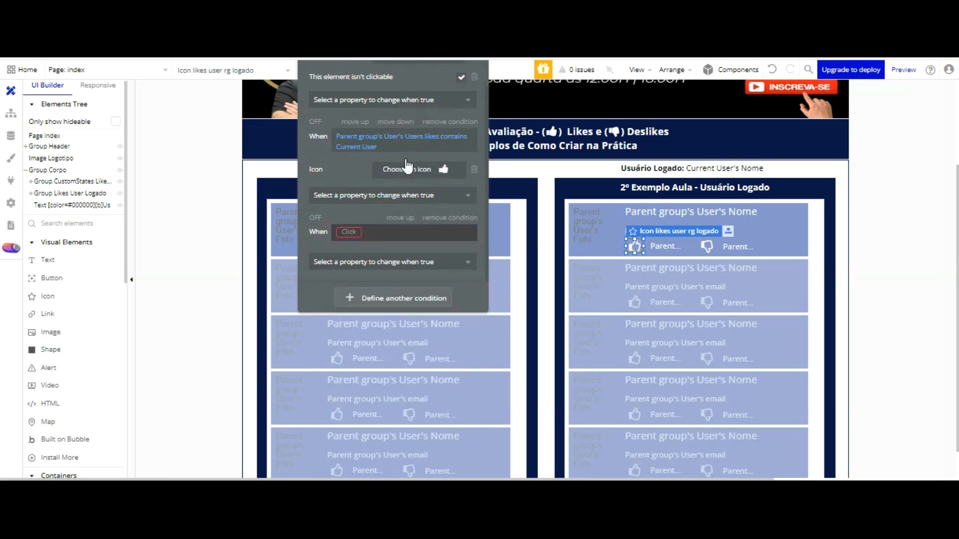
scroll(436, 141, "up", 3)
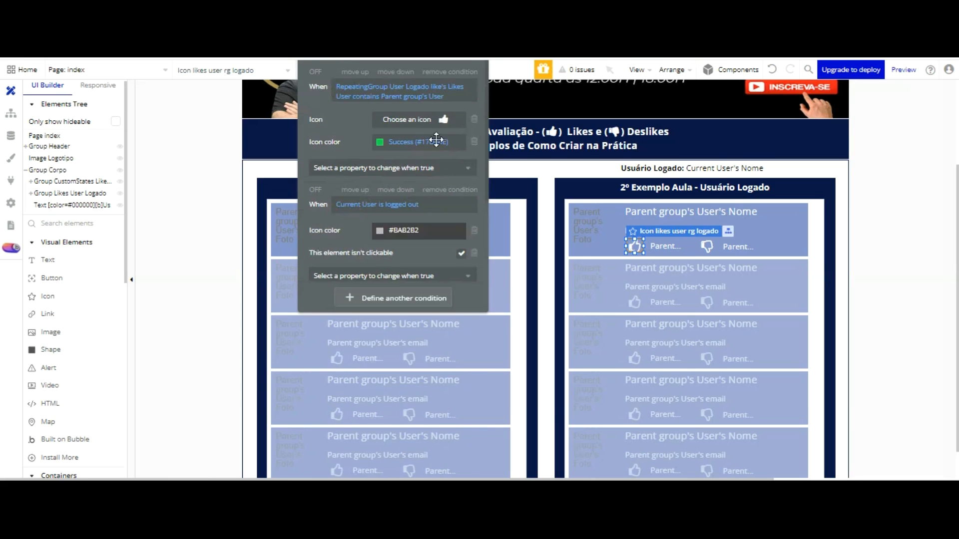
left_click(375, 274)
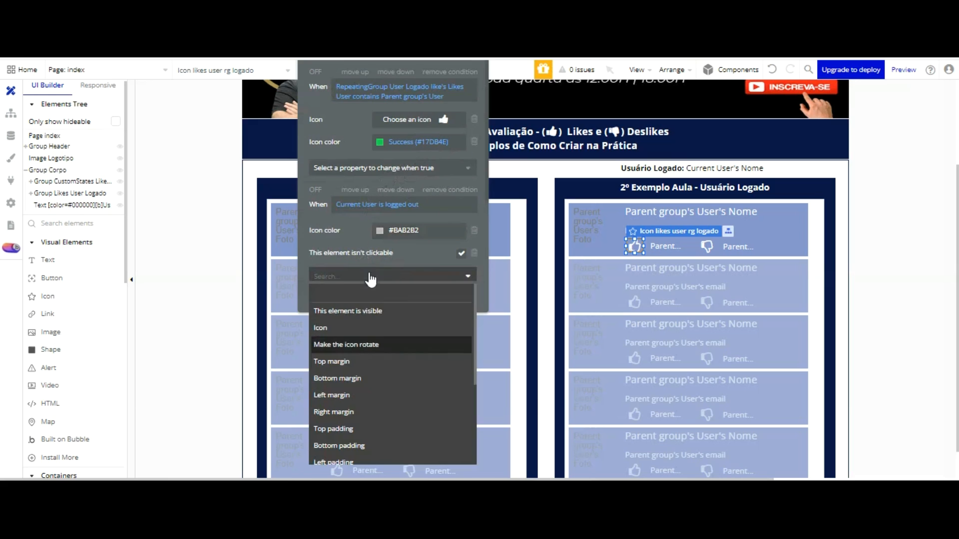
left_click(426, 177)
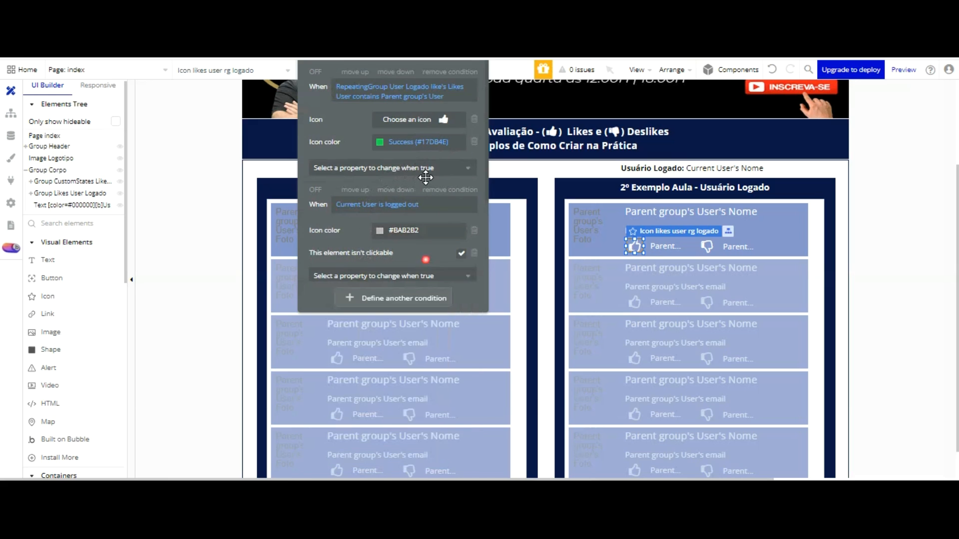
Add another like icon condition that shows the filled thumbs-up when Parent group's User's Users likes contains Current User.
key("ctrl+z")
key("ctrl+y")
left_click(380, 298)
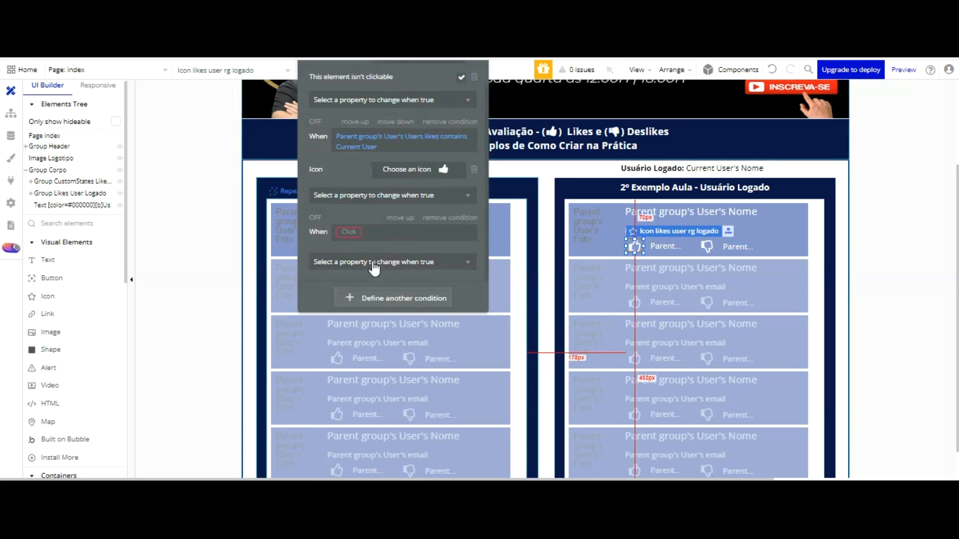
left_click(349, 231)
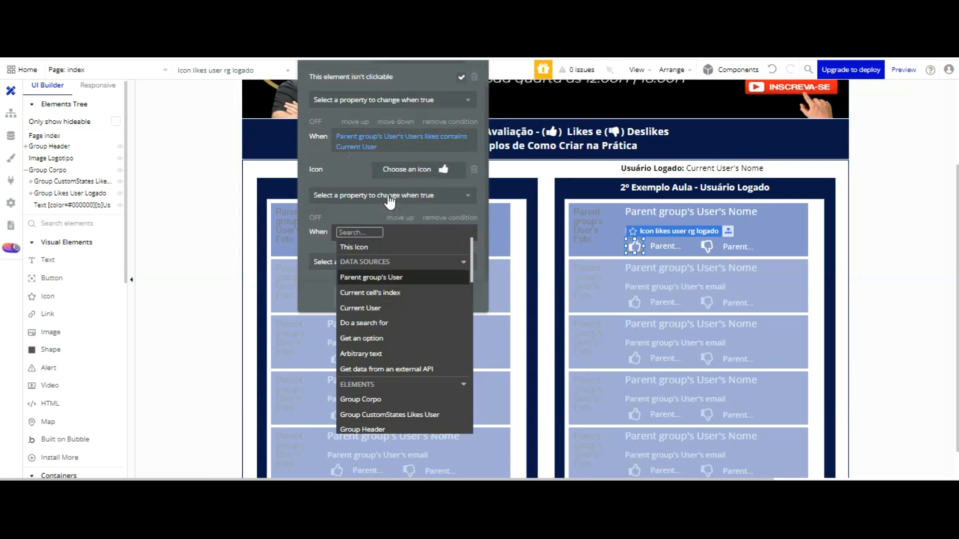
left_click(387, 276)
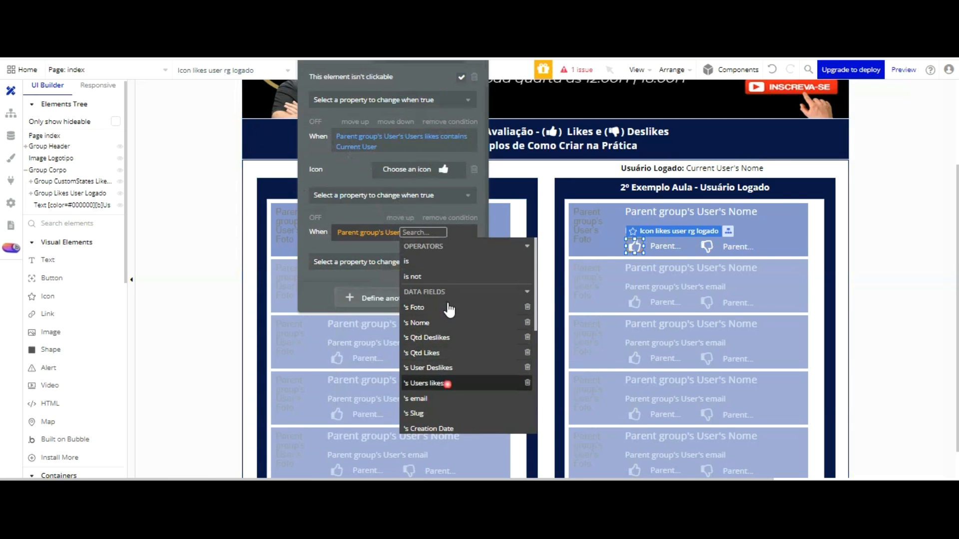
left_click(446, 384)
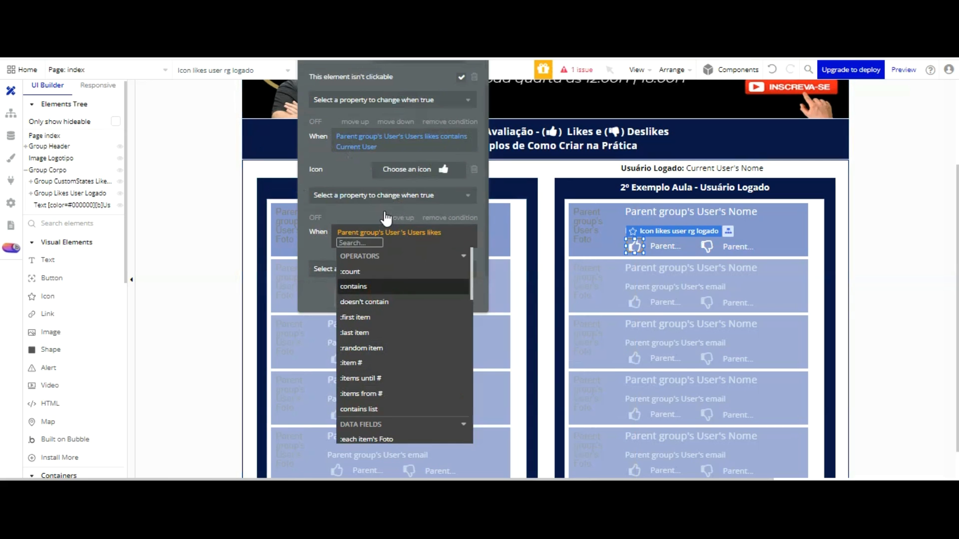
left_click(382, 286)
left_click(383, 311)
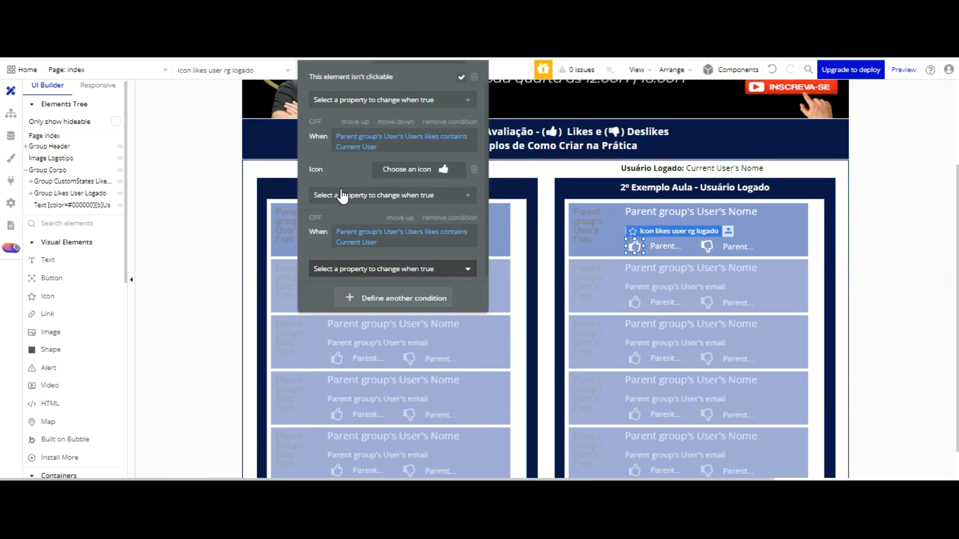
left_click(339, 319)
left_click(415, 265)
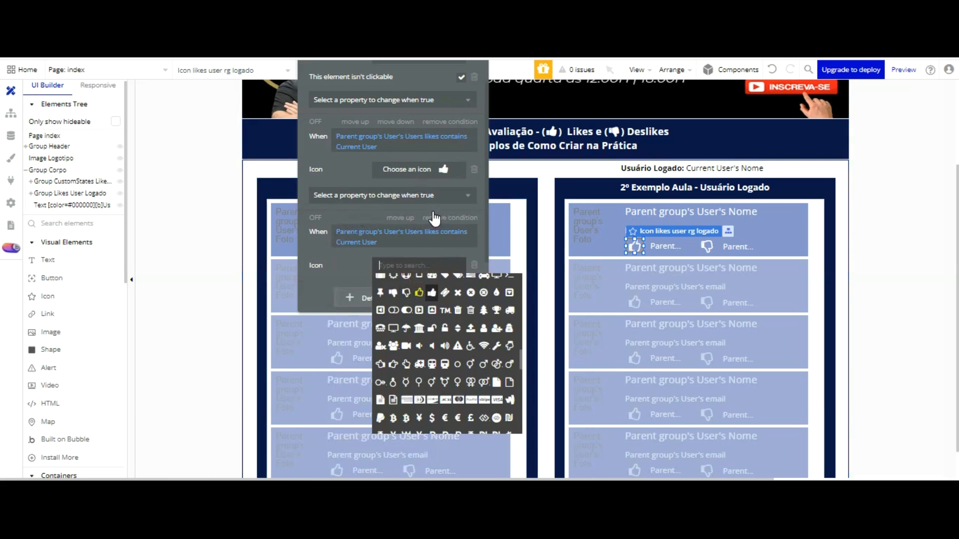
left_click(431, 292)
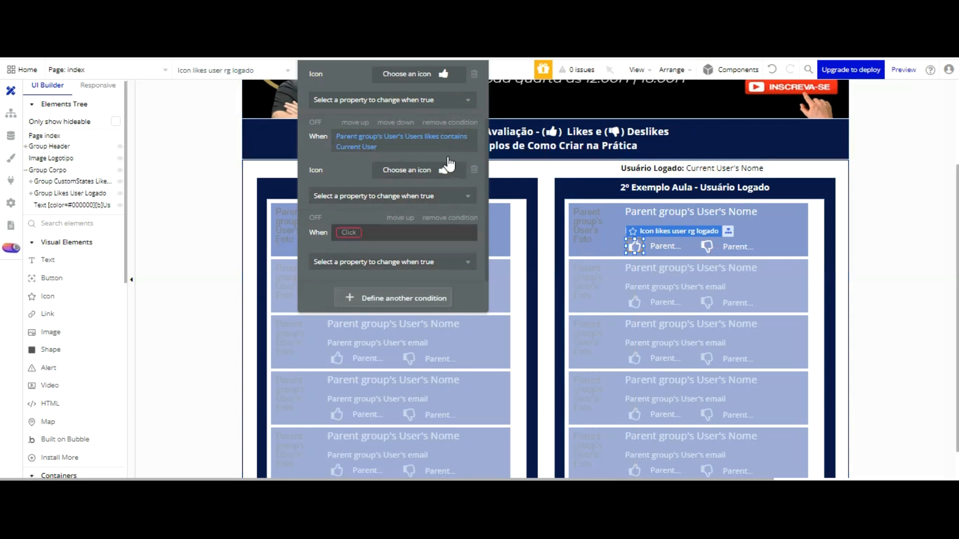
Define a new condition on the second example's dislike icon for when Parent group's User's User Deslikes contains Current User.
scroll(454, 145, "up", 5)
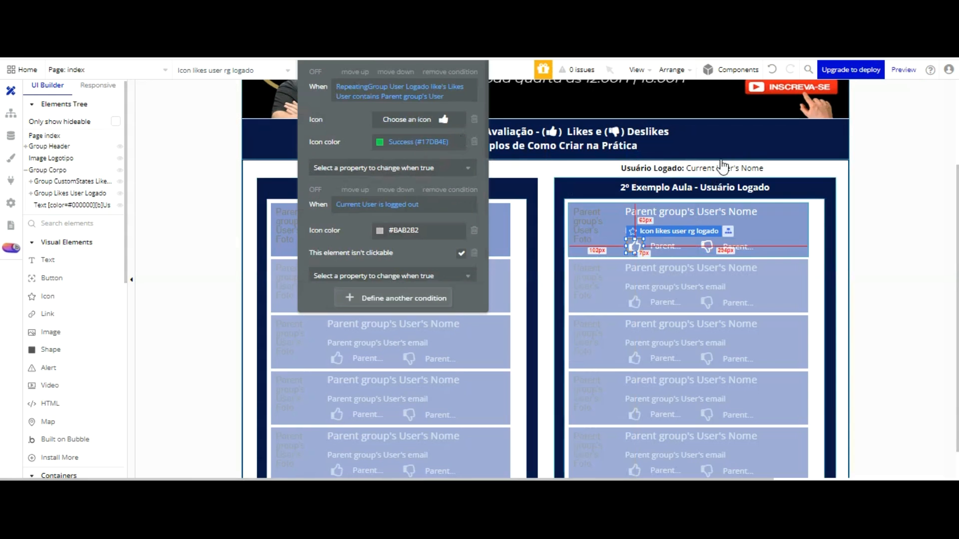
left_click(707, 246)
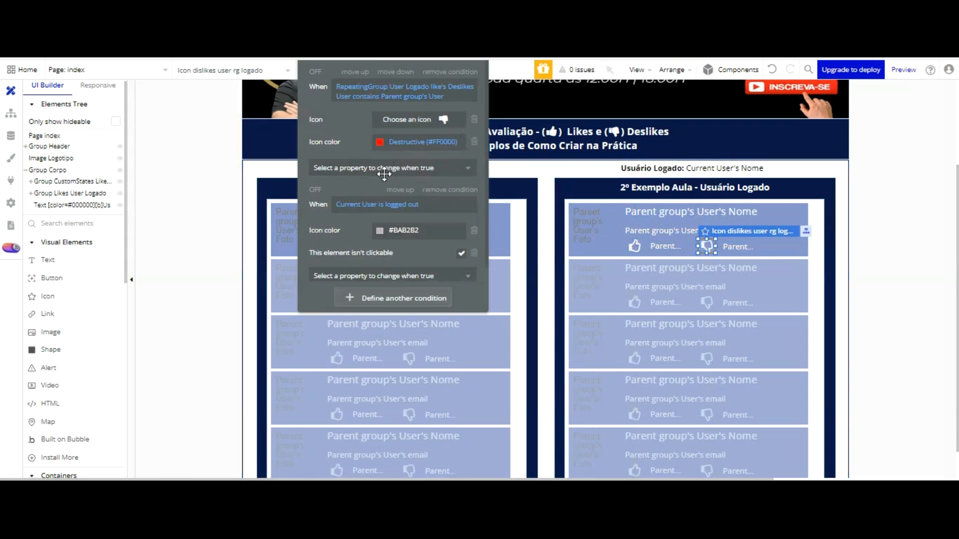
left_click(380, 299)
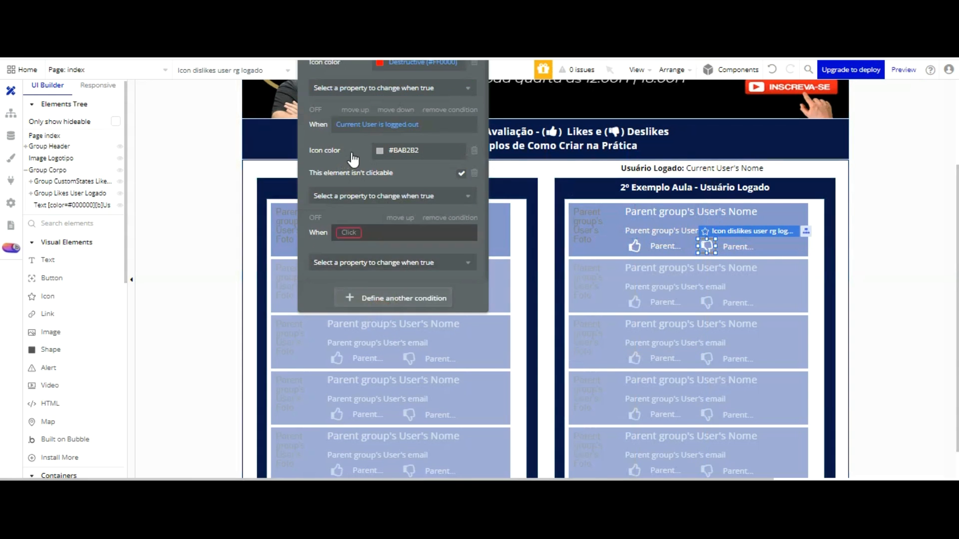
left_click(349, 233)
left_click(372, 278)
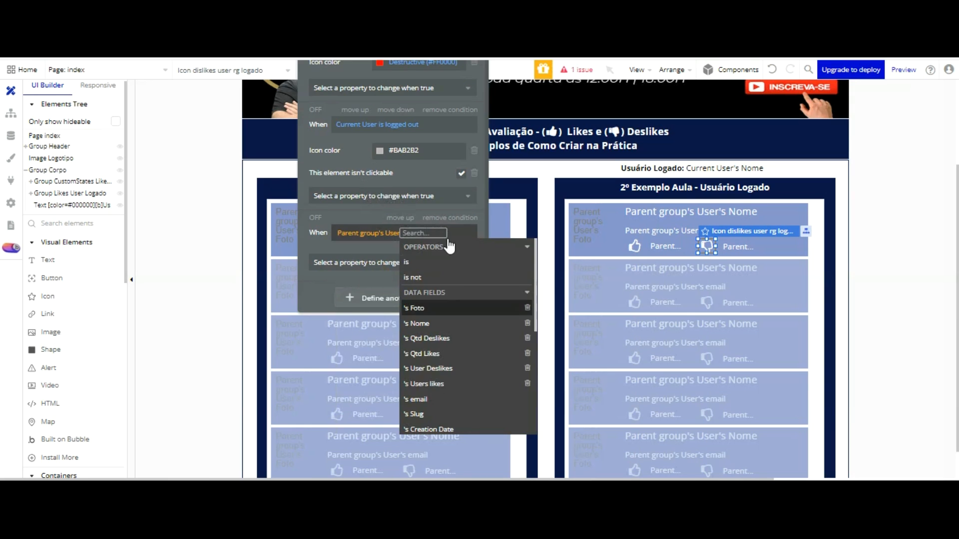
left_click(448, 368)
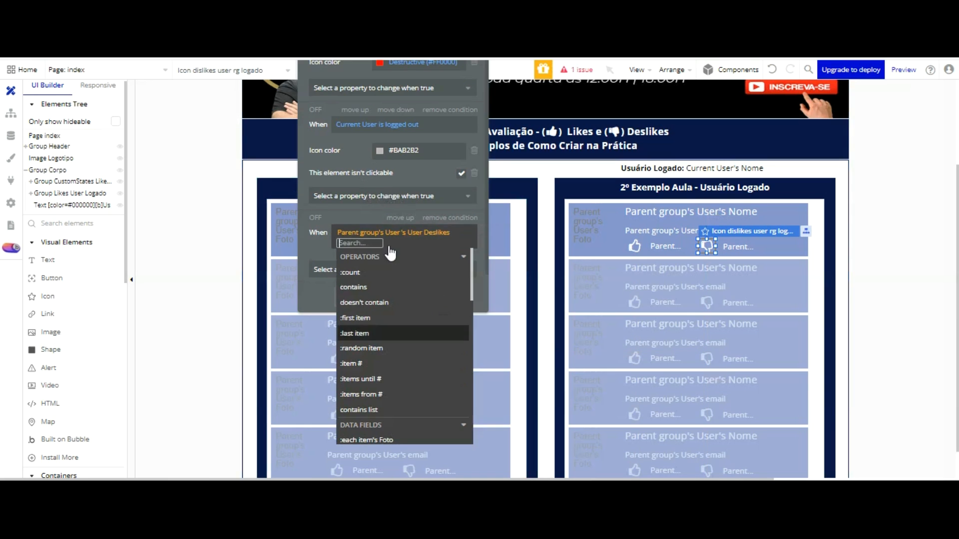
left_click(359, 287)
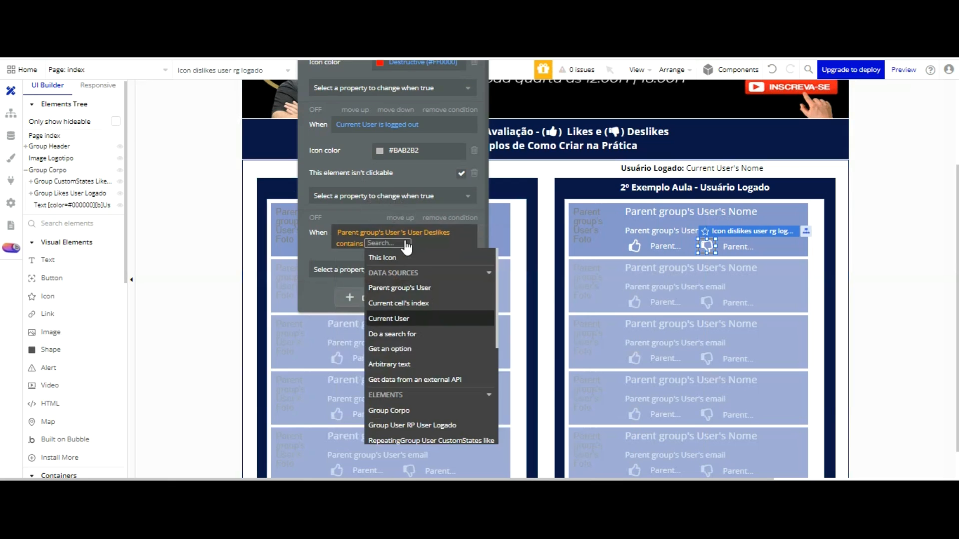
left_click(388, 319)
Make the dislike icon's User Deslikes condition show the filled thumbs-down icon.
left_click(336, 268)
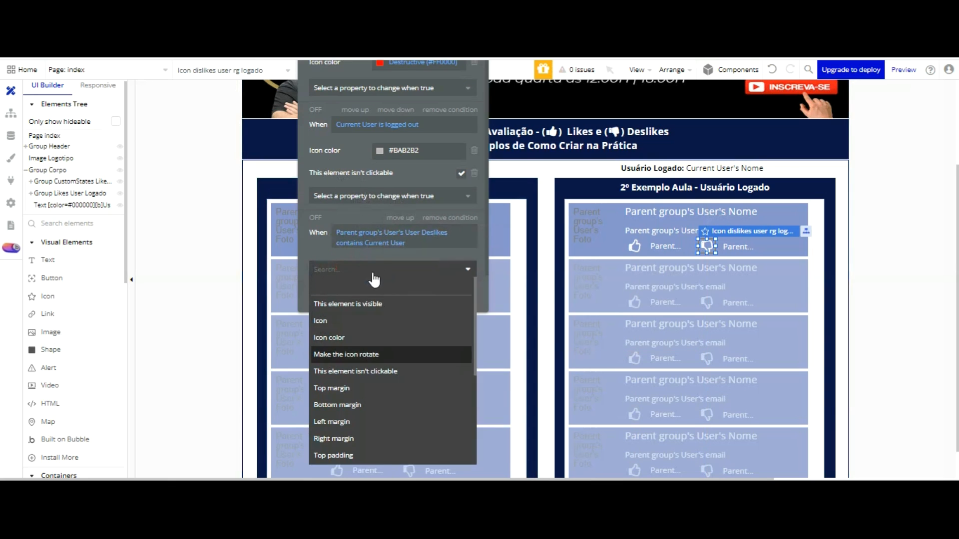
left_click(368, 318)
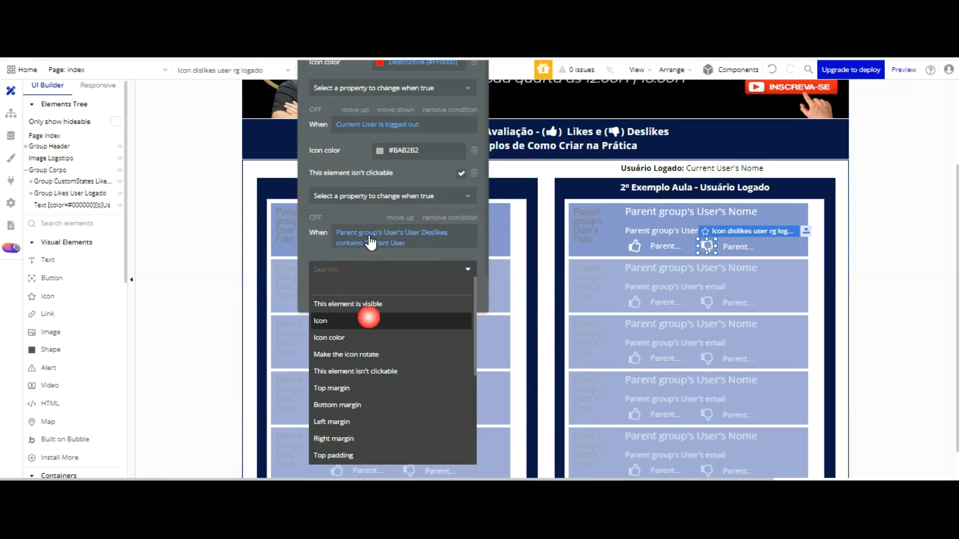
left_click(436, 265)
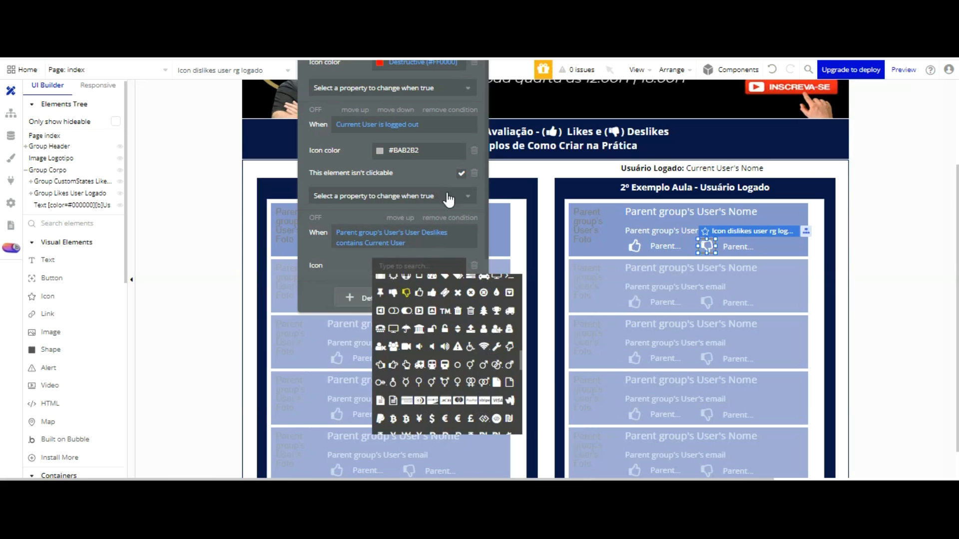
left_click(398, 217)
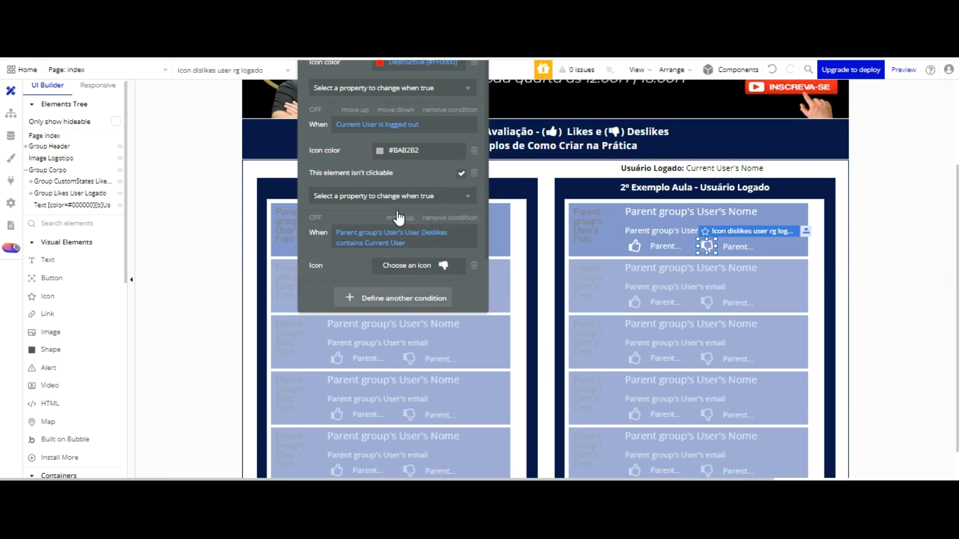
left_click_drag(358, 183, 360, 233)
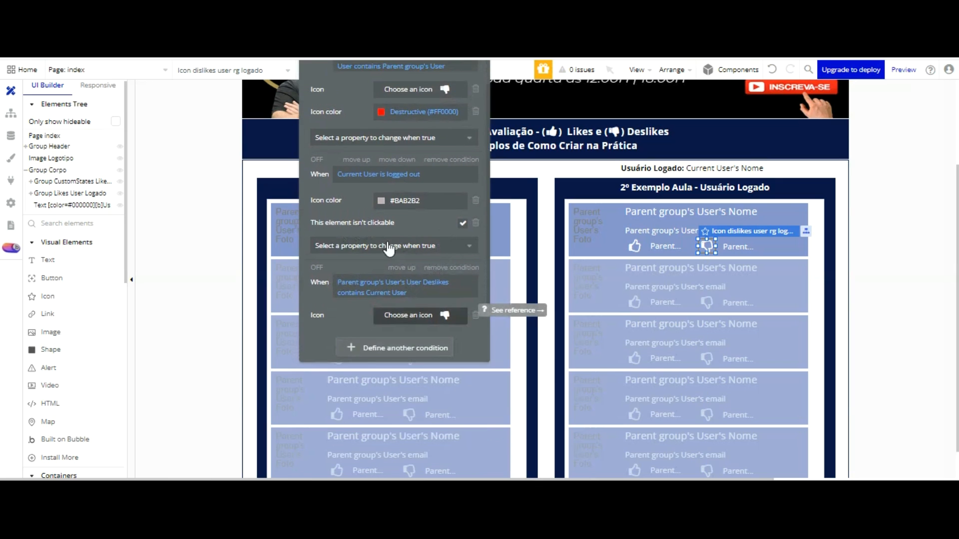
left_click_drag(368, 231, 391, 278)
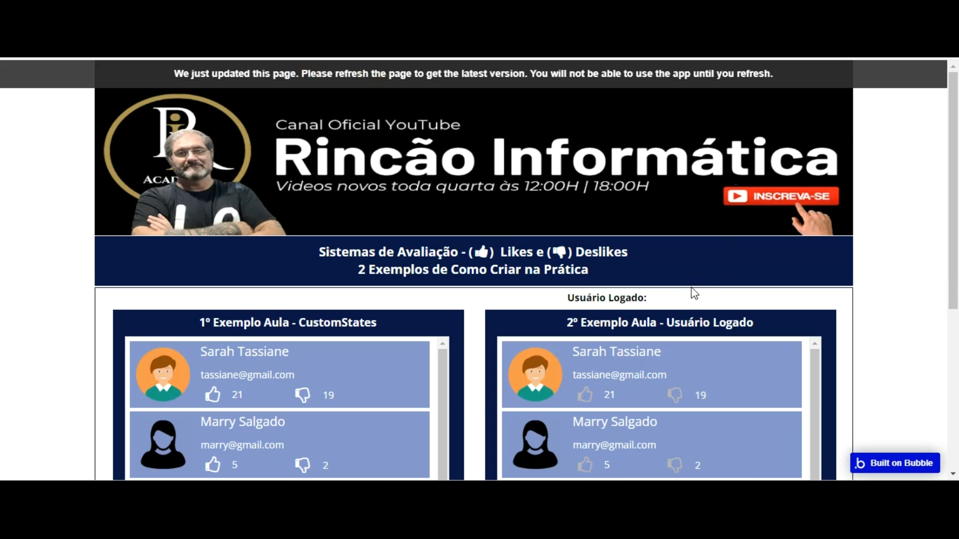
Reload the preview and test the second example's like icon while logged out.
key("F5")
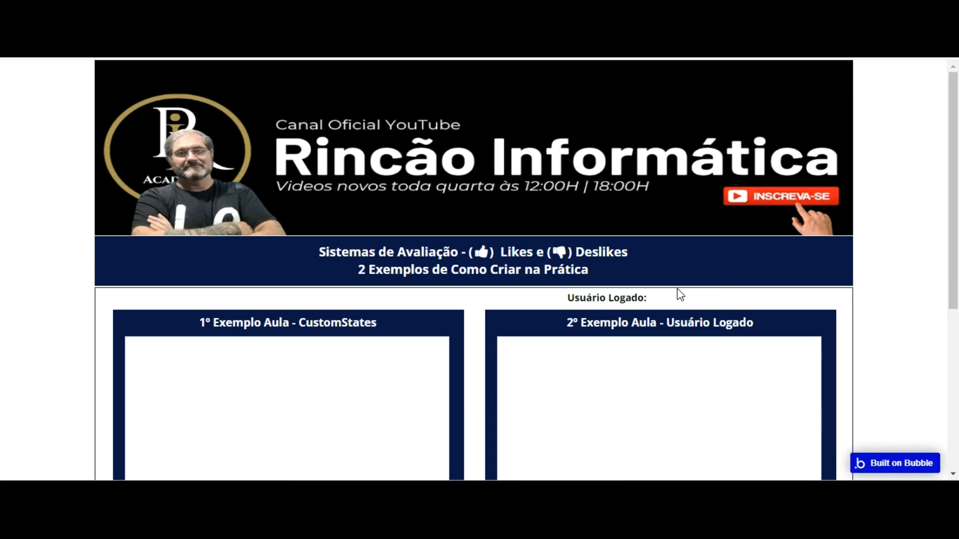
left_click(597, 398)
left_click(547, 328)
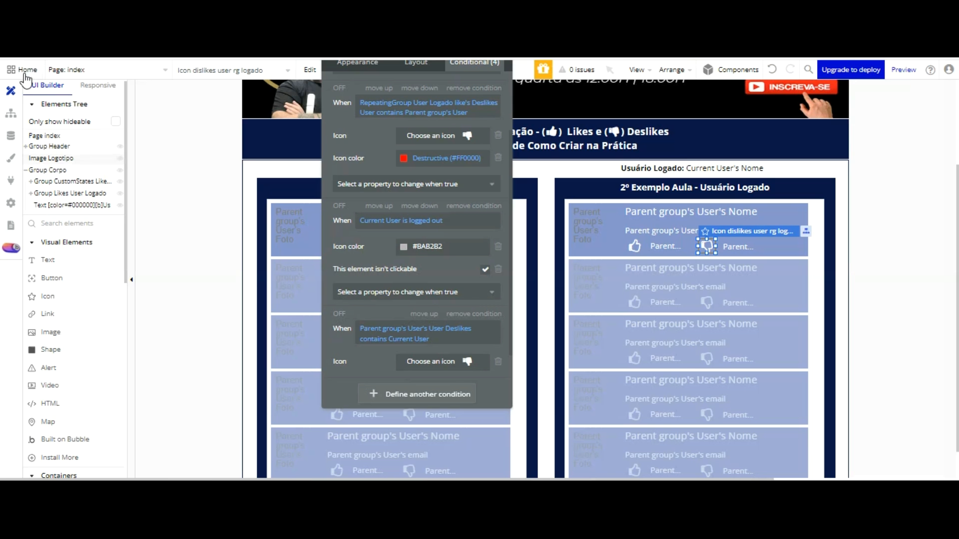
Run the app as one of the users listed in the app data, with debug mode set to false.
left_click(11, 136)
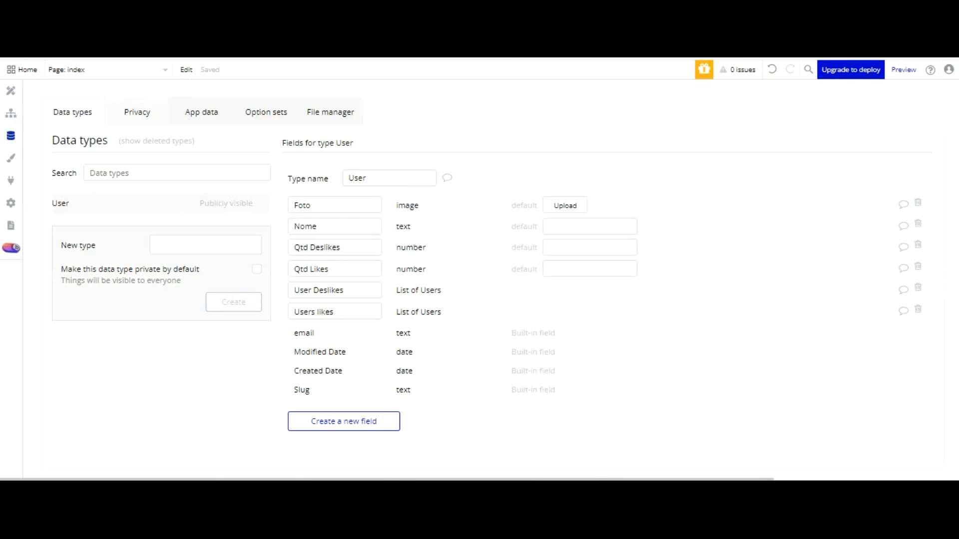
left_click(180, 113)
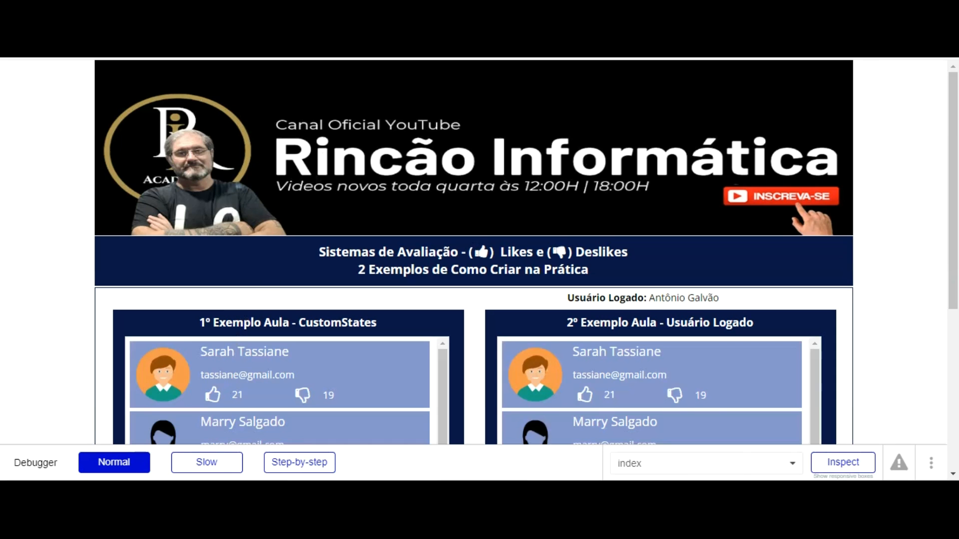
type("false")
key("Return")
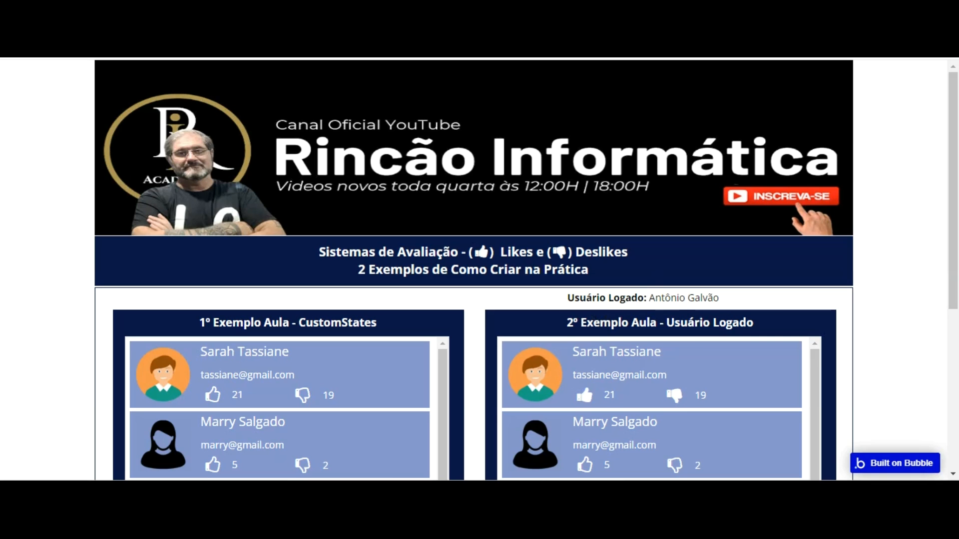
Like the second and third users and dislike the fourth user in the second example's list.
scroll(589, 350, "down", 1)
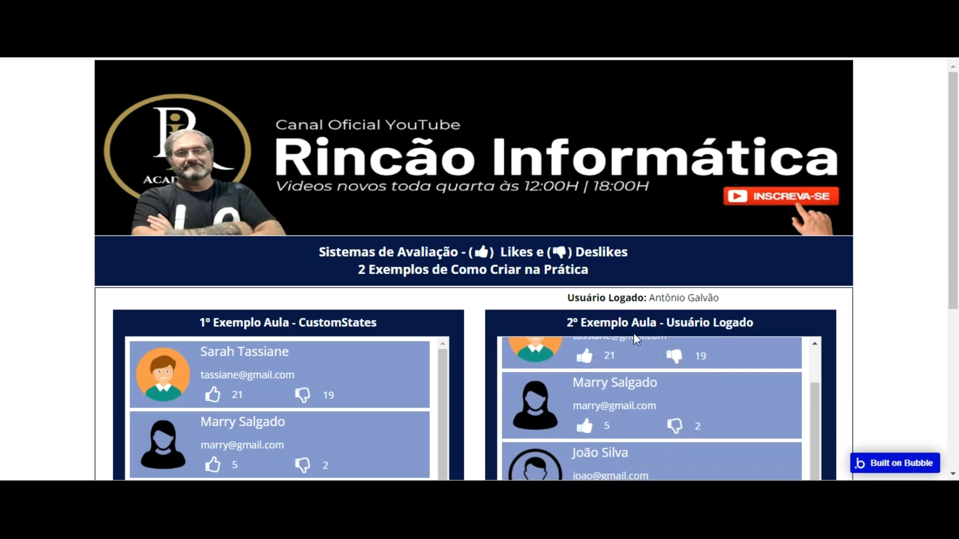
scroll(650, 332, "down", 1)
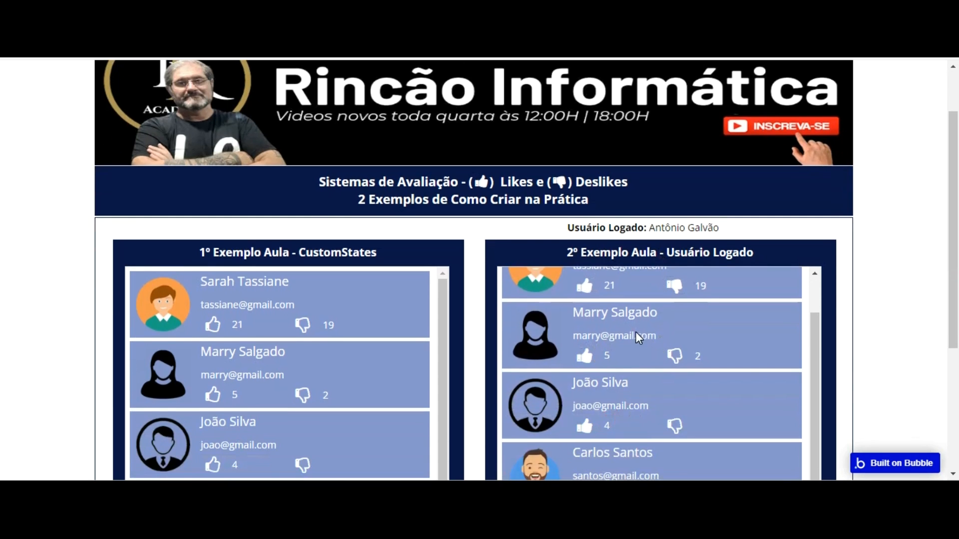
scroll(637, 333, "down", 3)
left_click(674, 285)
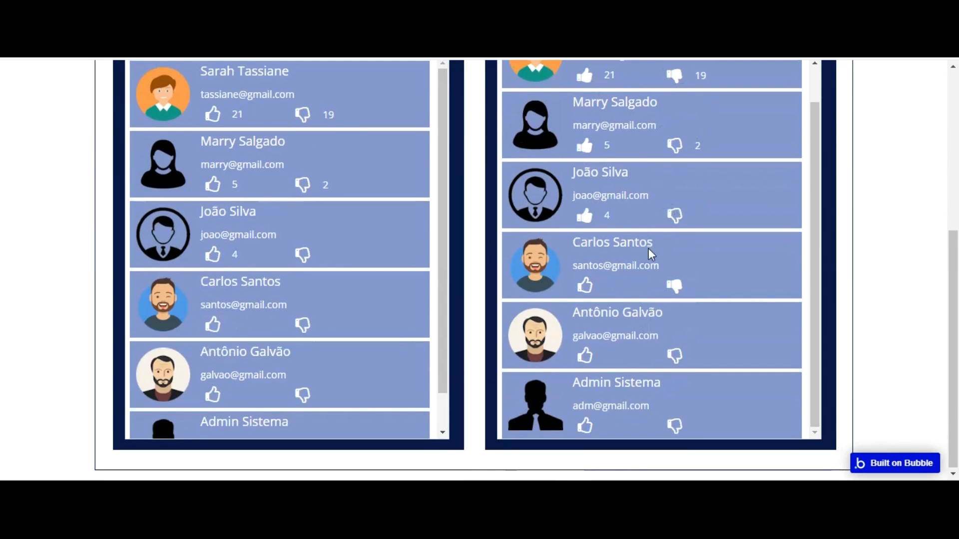
scroll(634, 252, "up", 3)
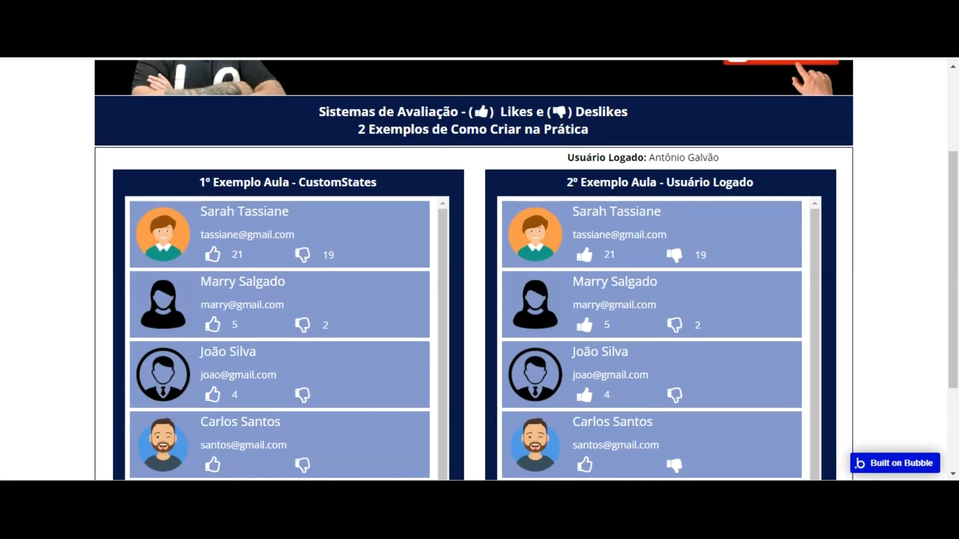
Reload the app data to check the recorded votes, and refresh the updated preview page.
key("ctrl+shift+Tab")
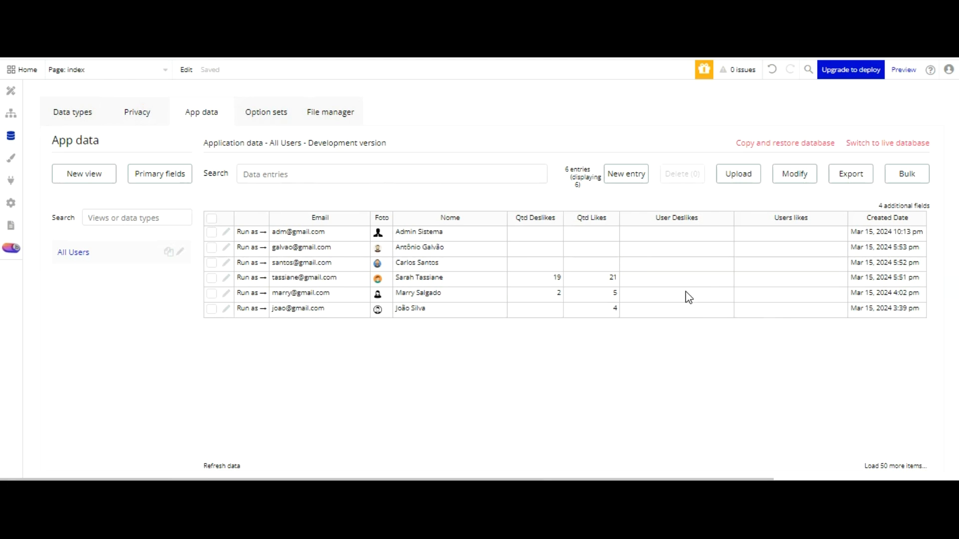
key("F5")
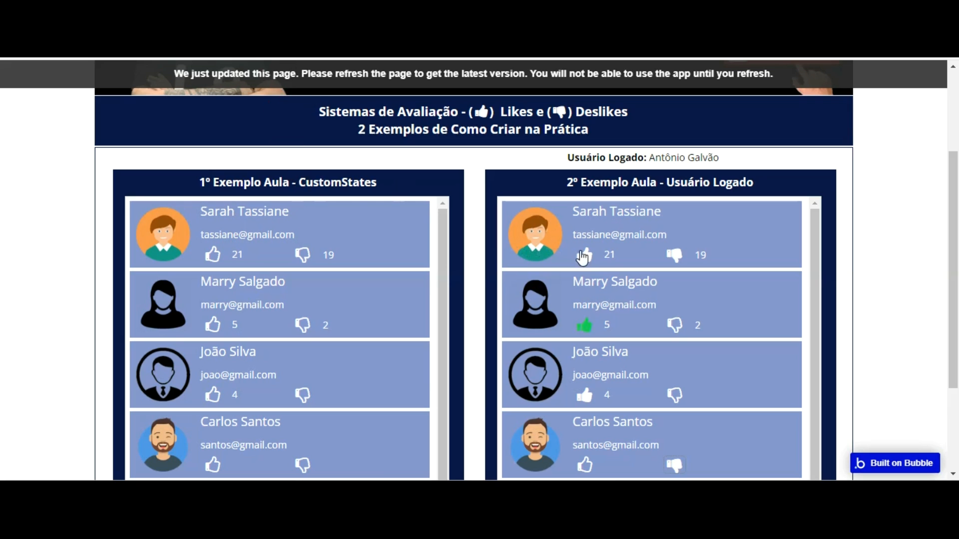
scroll(649, 326, "down", 1)
scroll(648, 325, "up", 1)
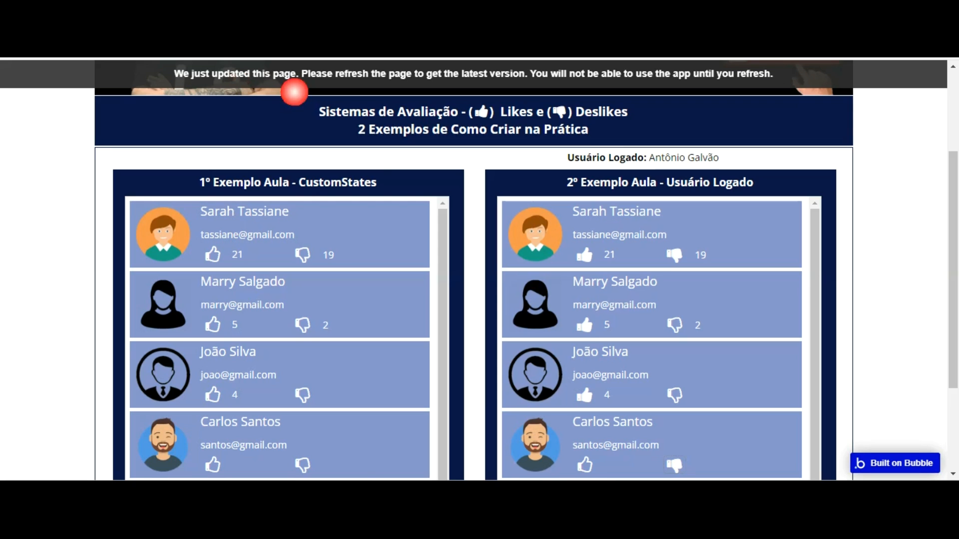
key("F5")
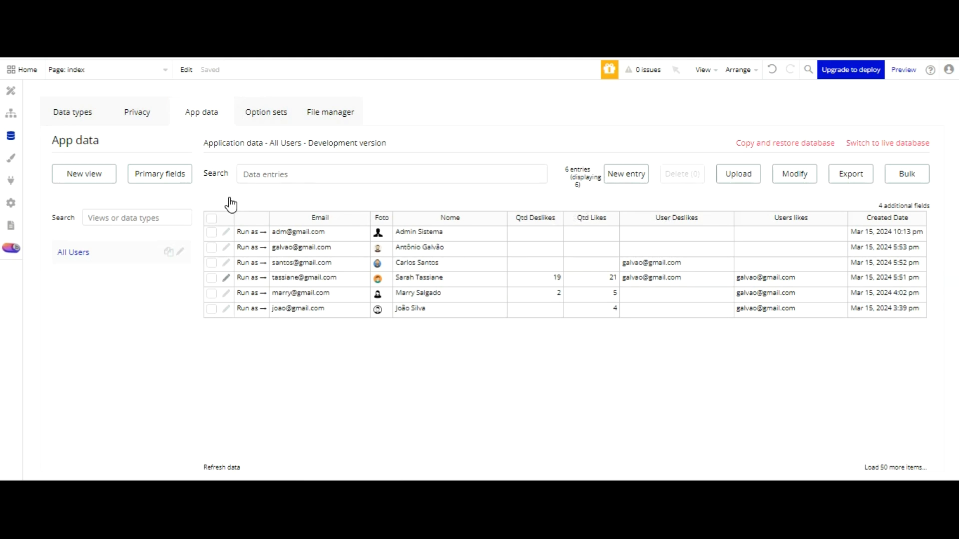
Clear Qtd Likes and Qtd Deslikes in the fourth User entry, save it, and hide future modification messages.
left_click(227, 277)
key("ctrl+a")
type("0")
key("Tab")
type("0")
left_click(443, 169)
key("BackSpace")
left_click(473, 321)
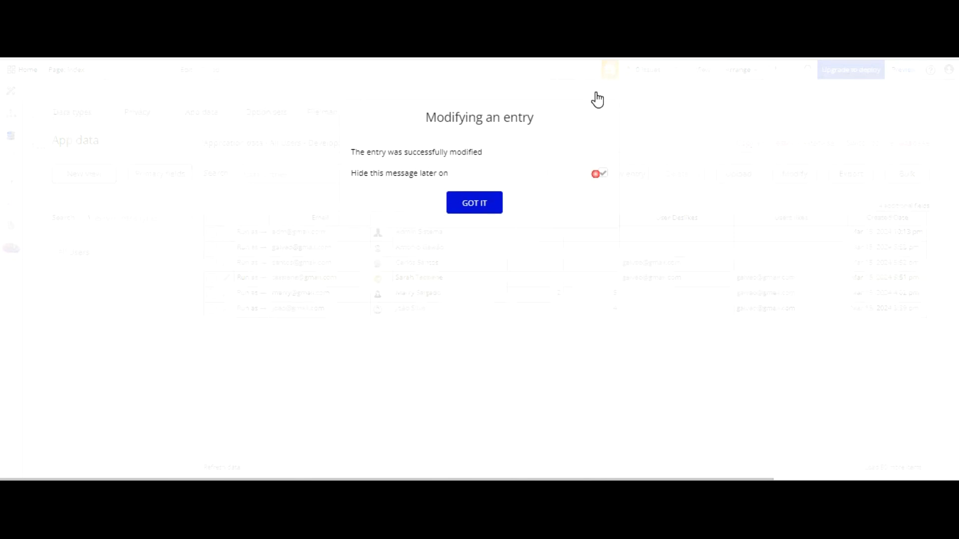
left_click(493, 200)
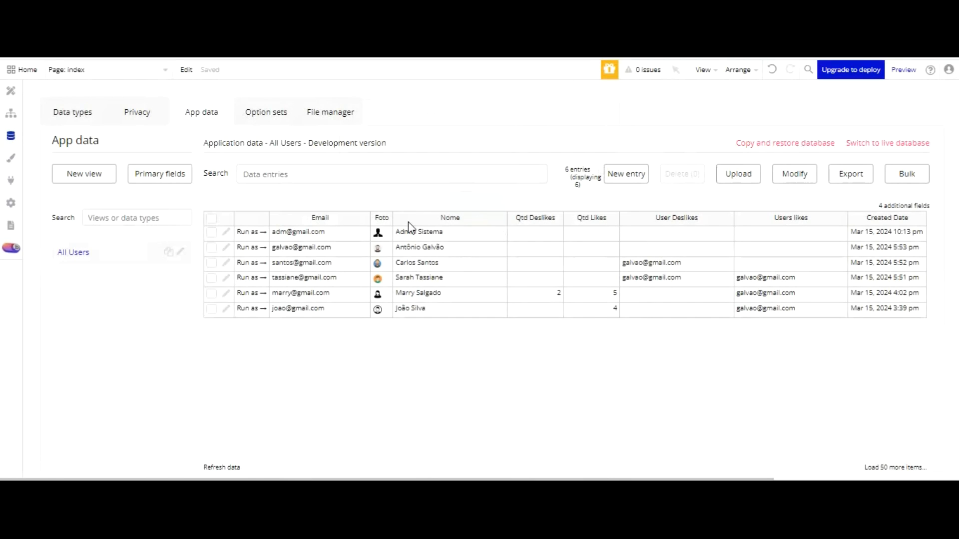
Clear Qtd Likes and Qtd Deslikes in the fifth User entry of the app data and save it.
left_click(226, 293)
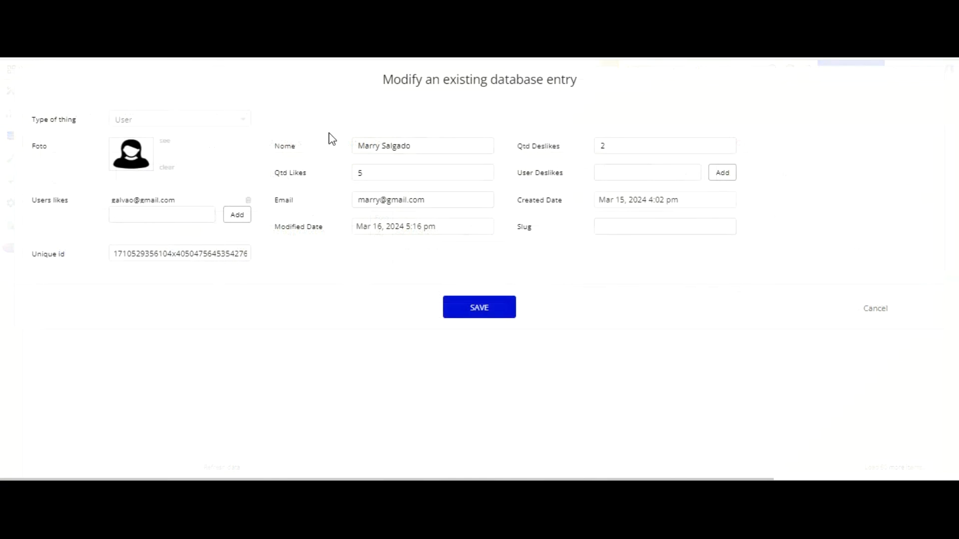
key("BackSpace")
left_click(634, 145)
key("BackSpace")
left_click(492, 307)
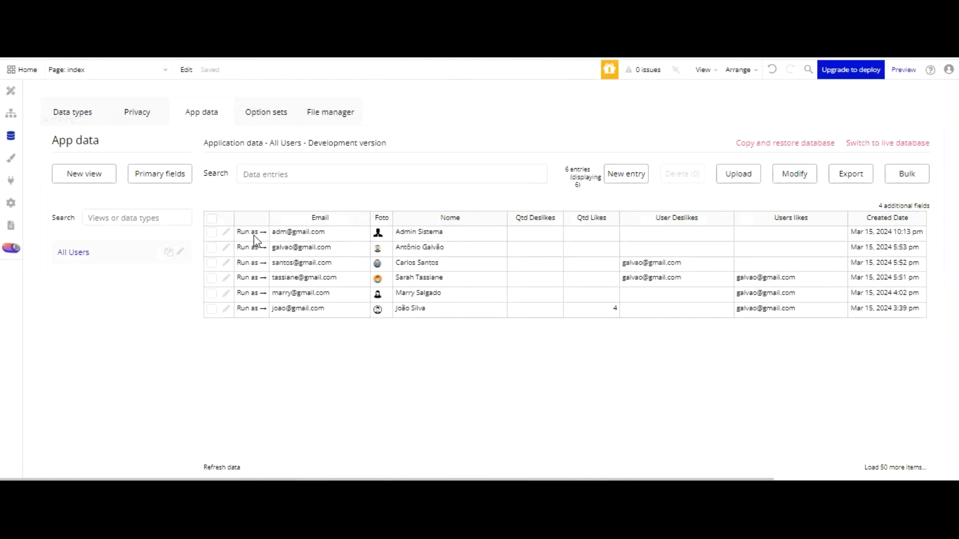
Clear Qtd Likes in the sixth User entry, the last one in the list, and save it.
left_click(226, 308)
left_click(375, 167)
key("BackSpace")
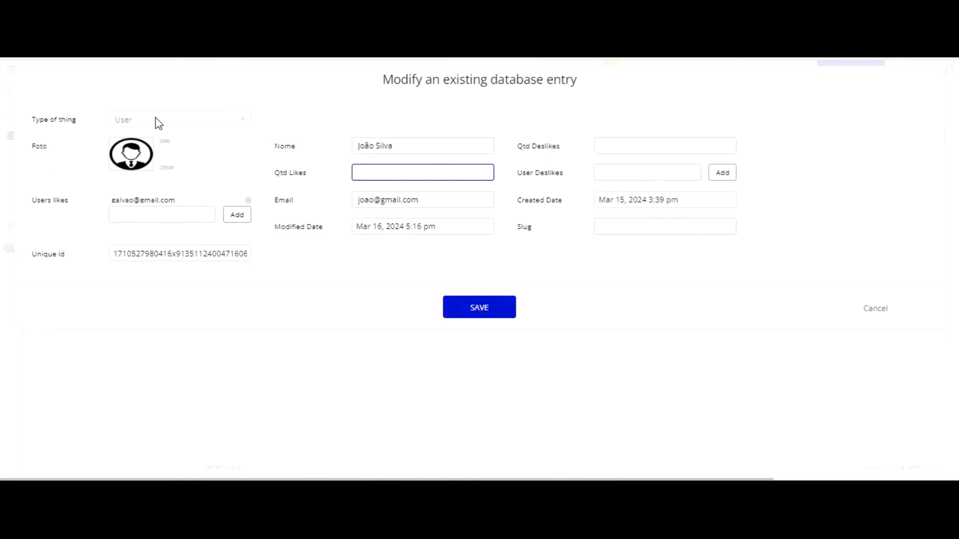
left_click(478, 306)
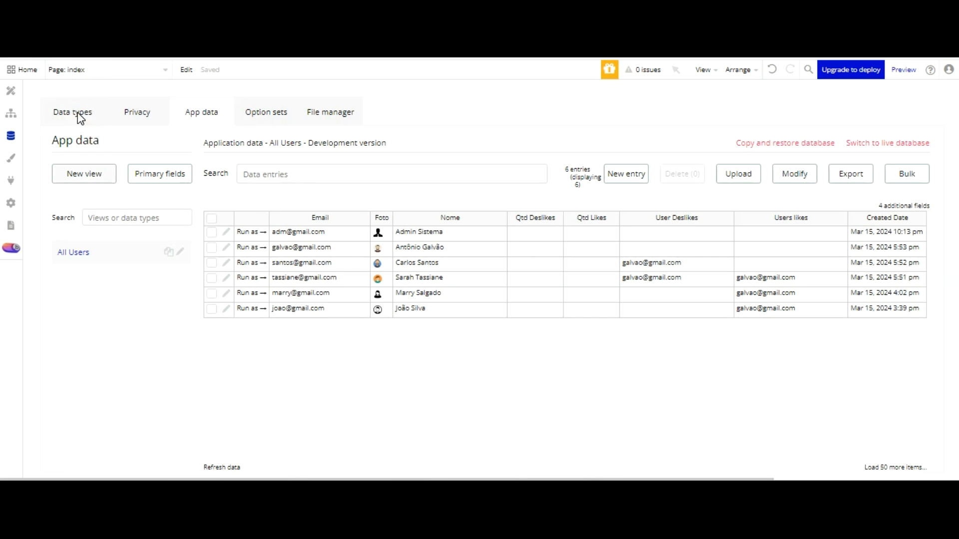
Review the User data type's fields, return to the app data, and view the second example's list in the preview page.
left_click(85, 121)
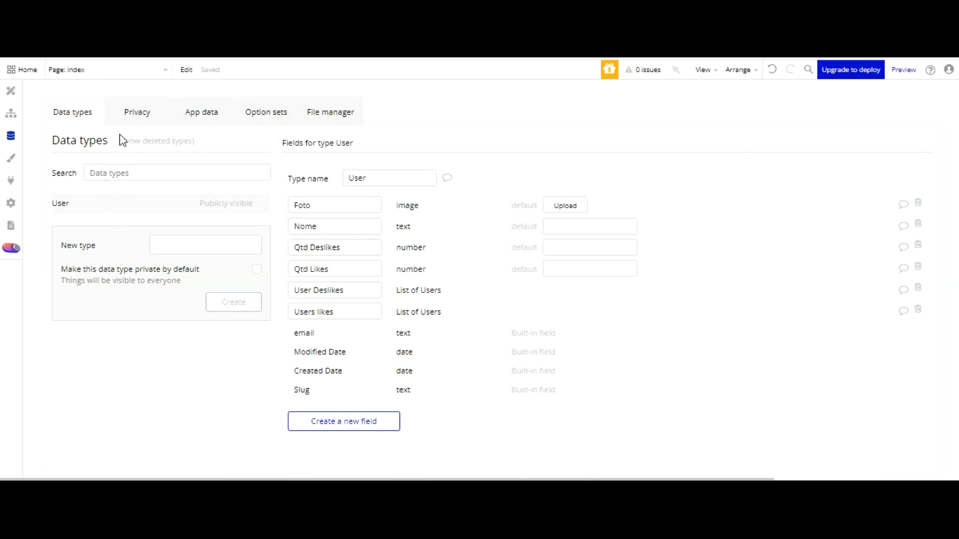
left_click(209, 119)
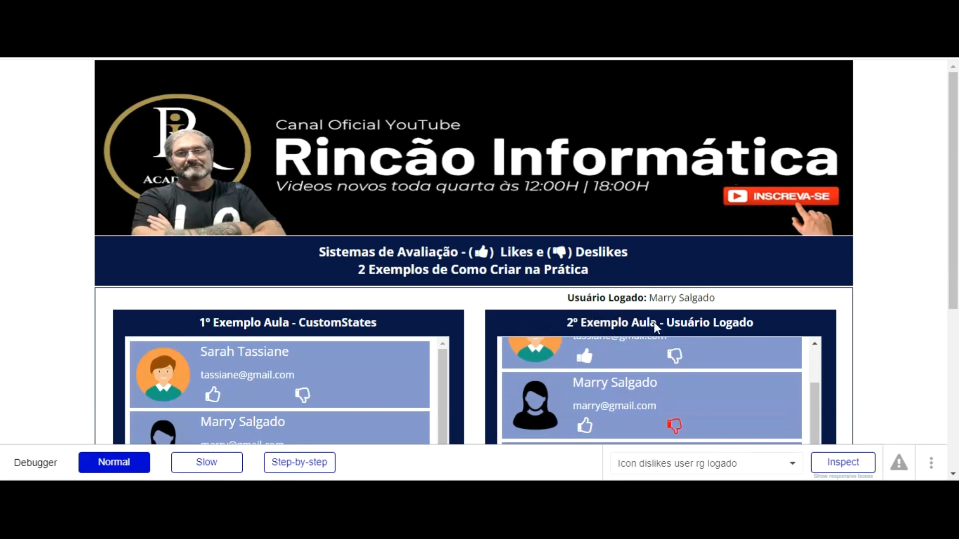
scroll(654, 322, "down", 3)
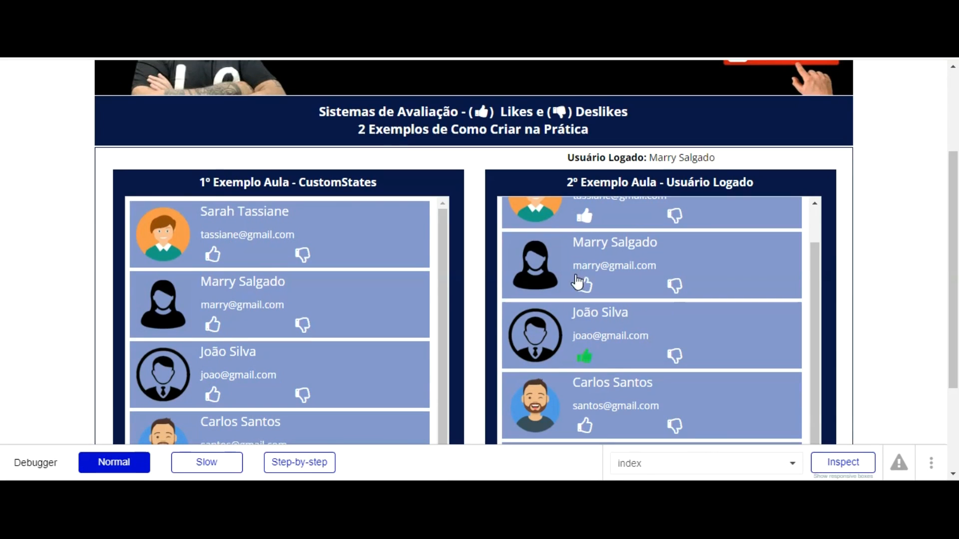